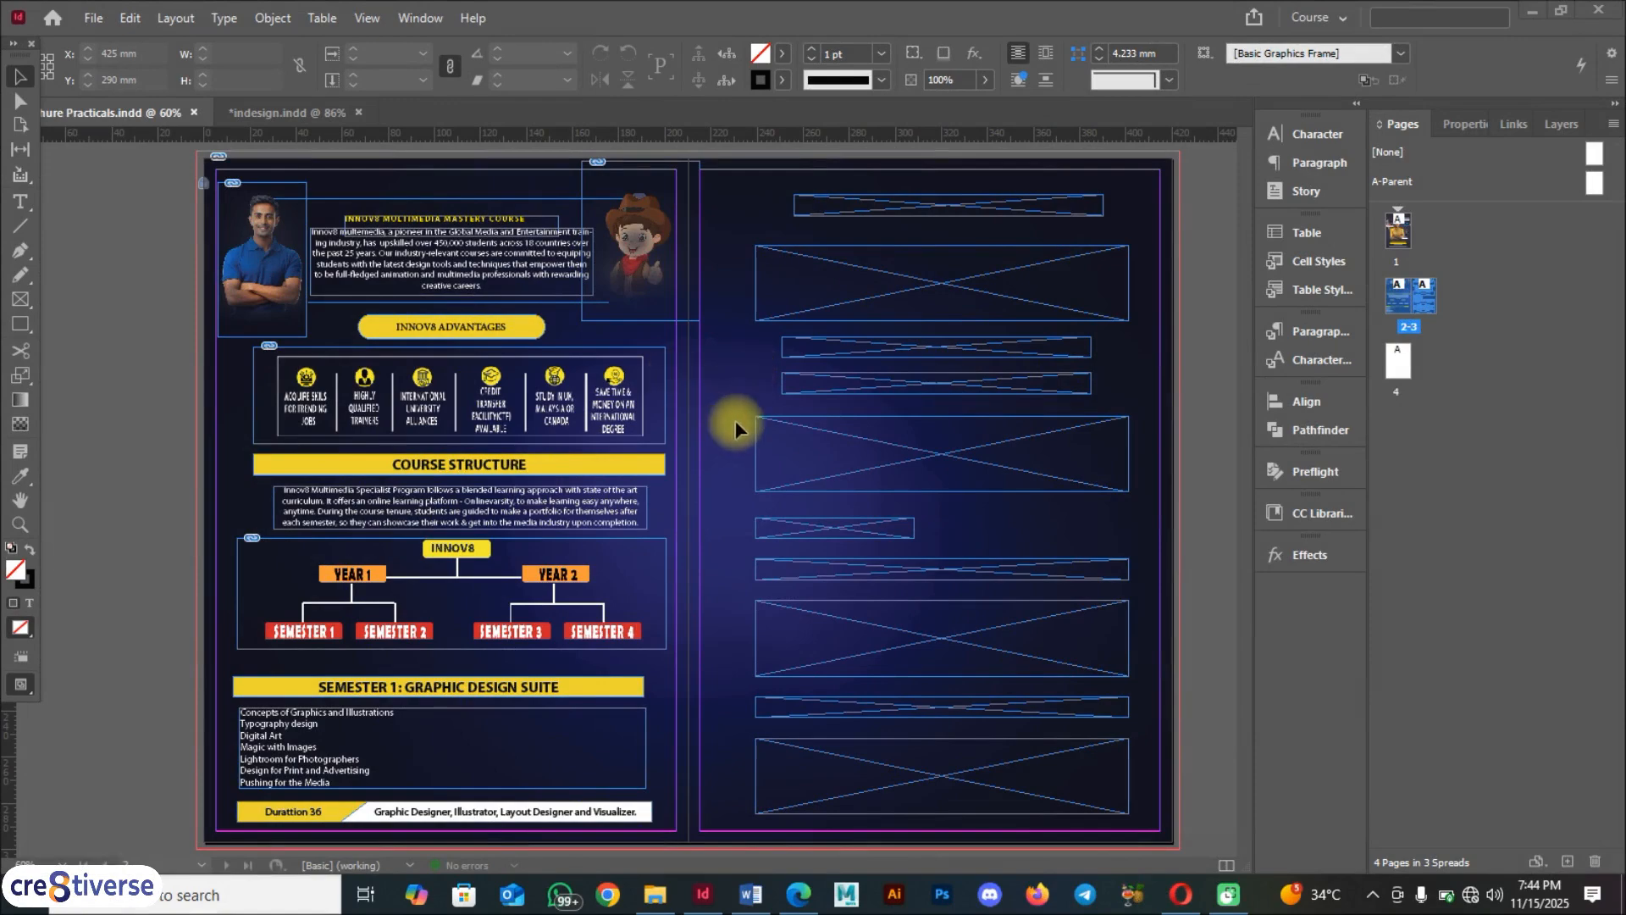
# Review the brochure's cover and inside spread, and compare them with the finished design in Brochure Practical.pdf
pyautogui.scroll(1, 715, 435)
pyautogui.scroll(3, 710, 428)
pyautogui.scroll(7, 709, 416)
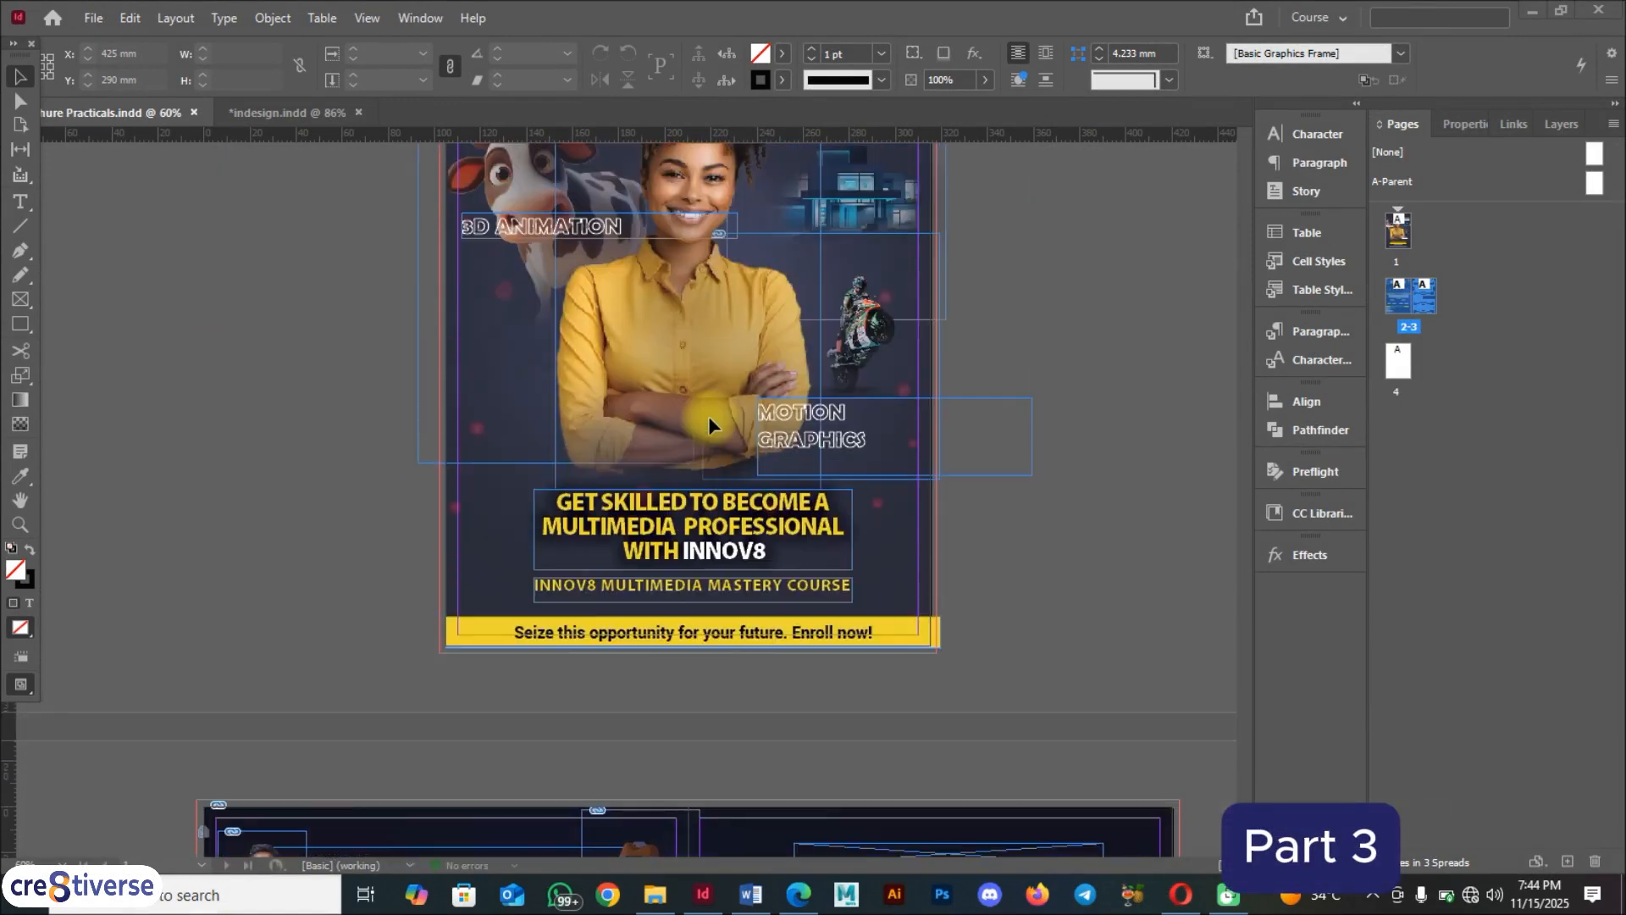
pyautogui.scroll(-6, 665, 373)
pyautogui.scroll(-7, 660, 424)
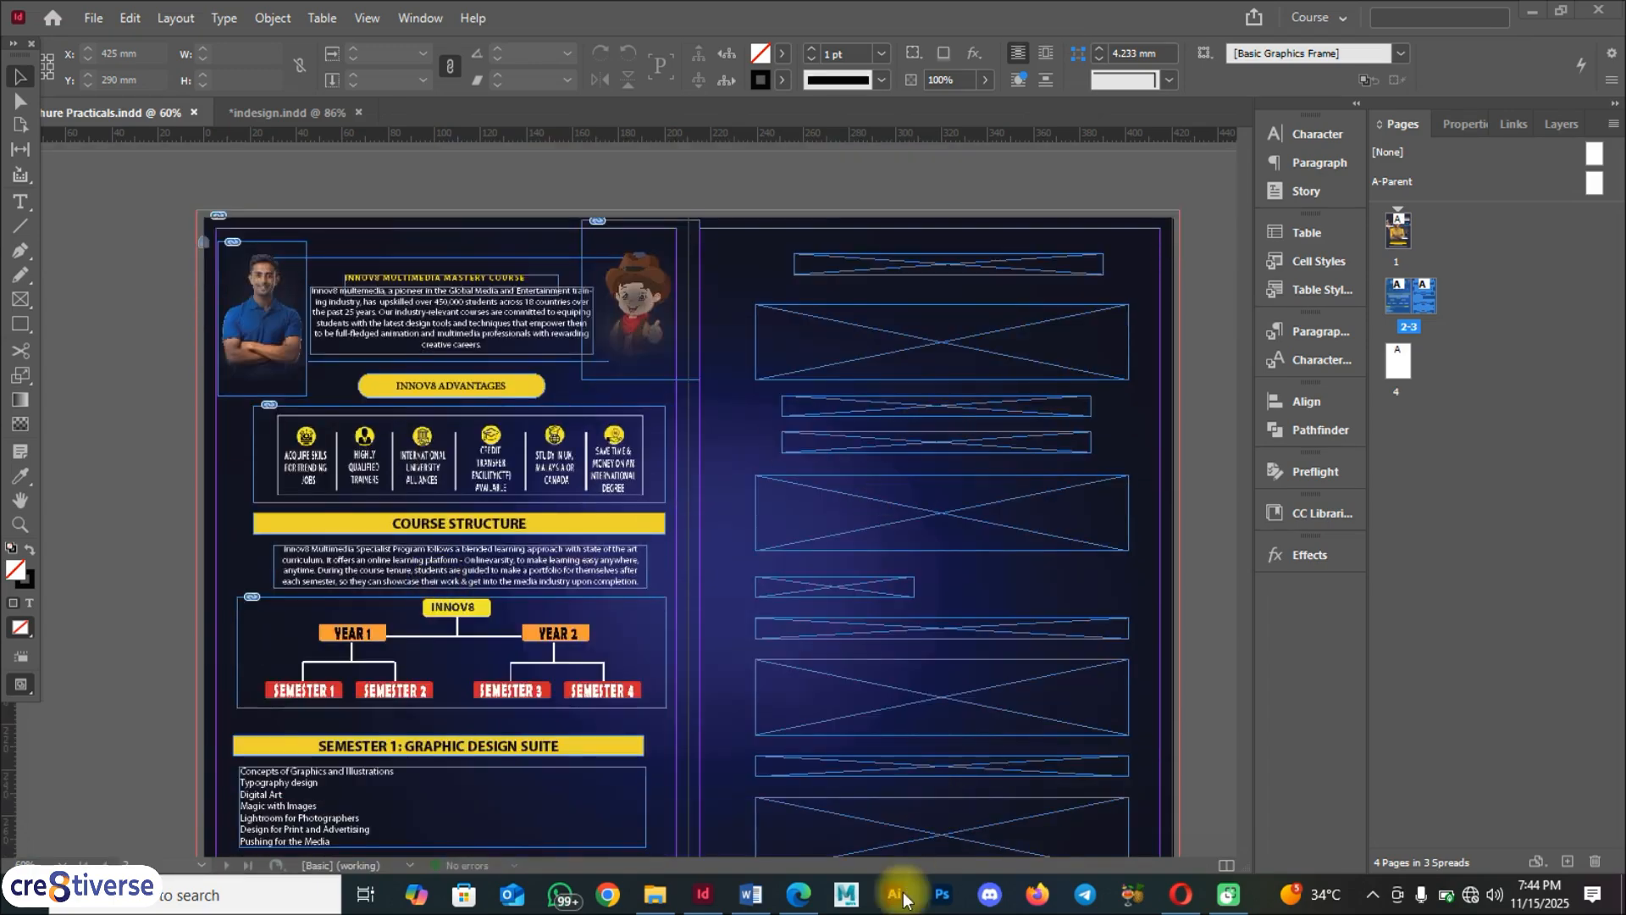
pyautogui.click(799, 894)
pyautogui.scroll(5, 839, 551)
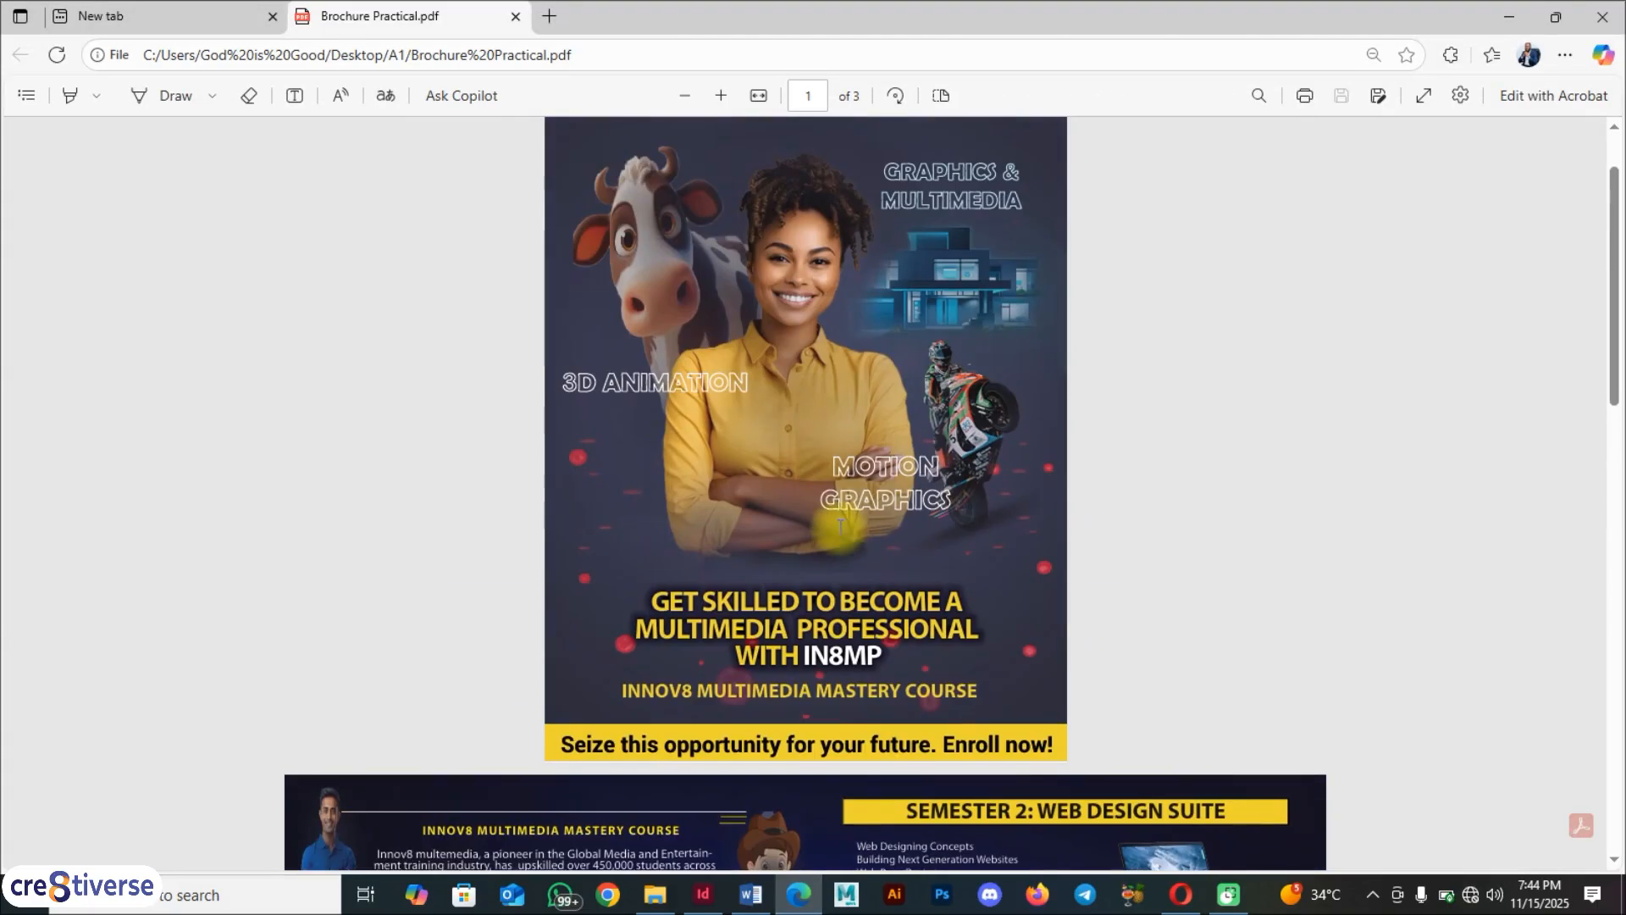
pyautogui.scroll(-8, 867, 419)
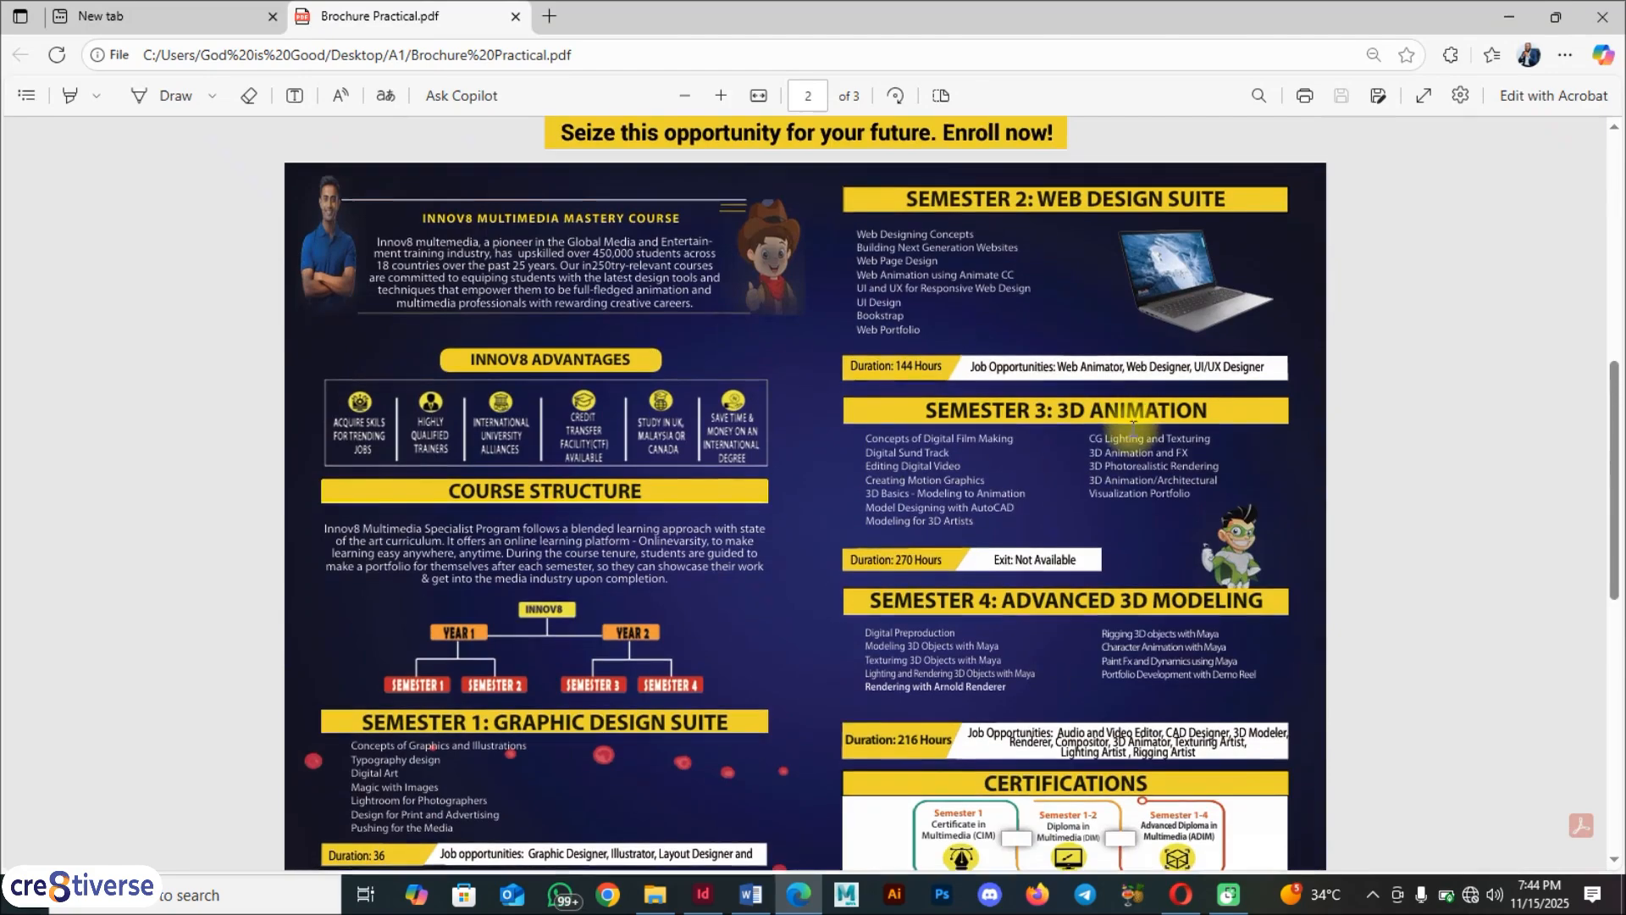
pyautogui.scroll(-2, 1133, 429)
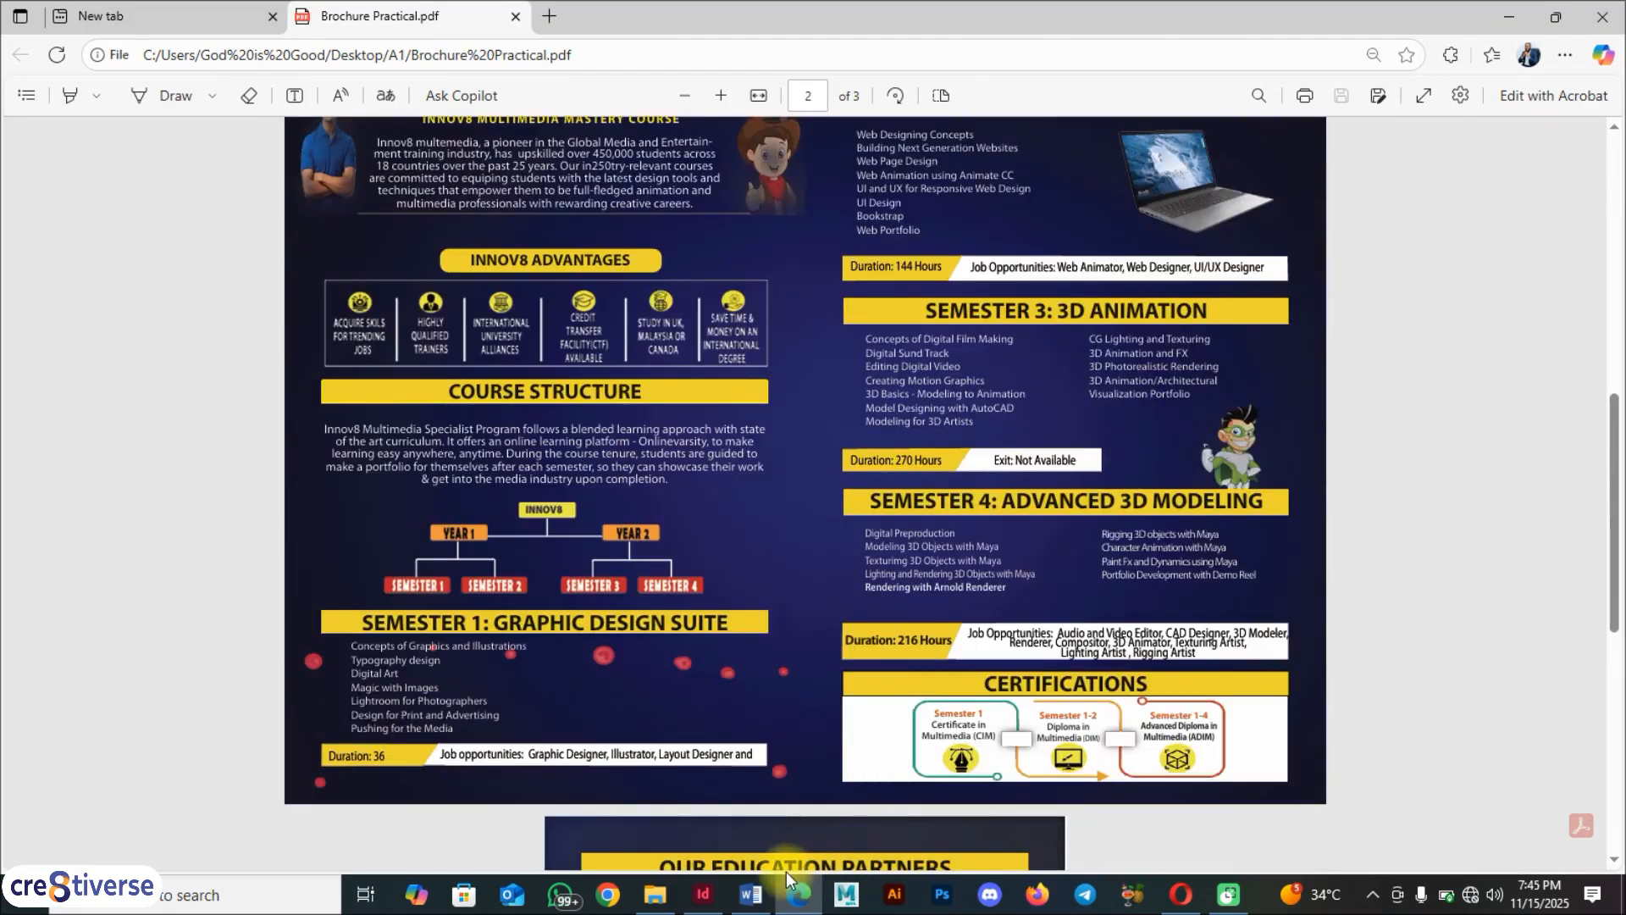
pyautogui.click(703, 894)
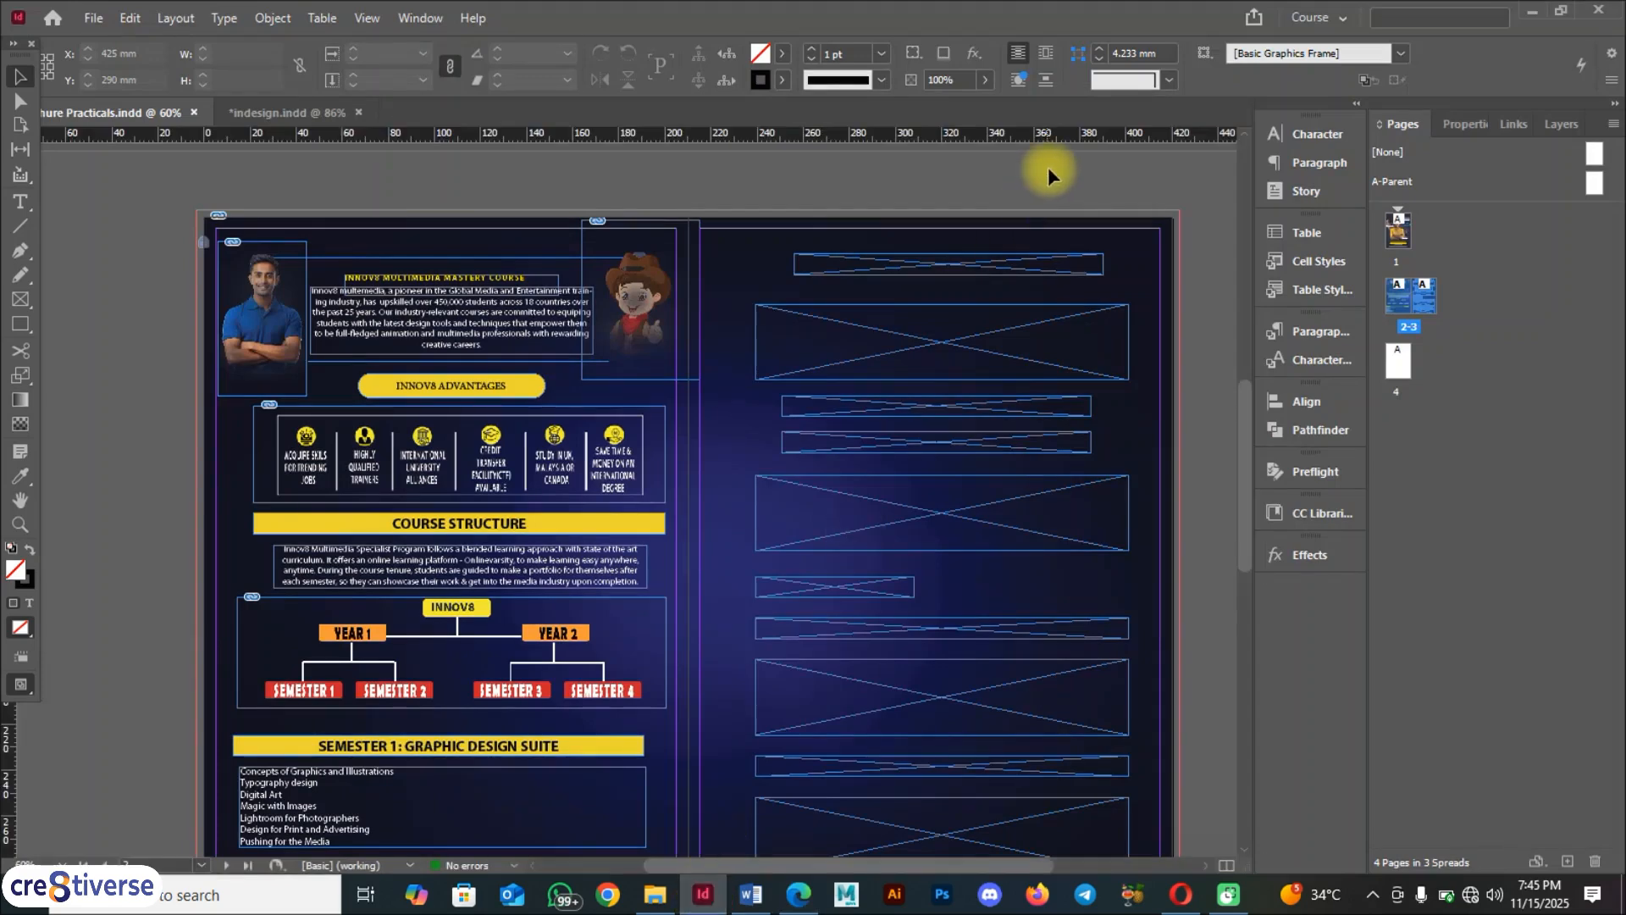
# Review the document's saved paragraph and character styles, and check the Semester 2 section in the reference PDF
pyautogui.click(1315, 331)
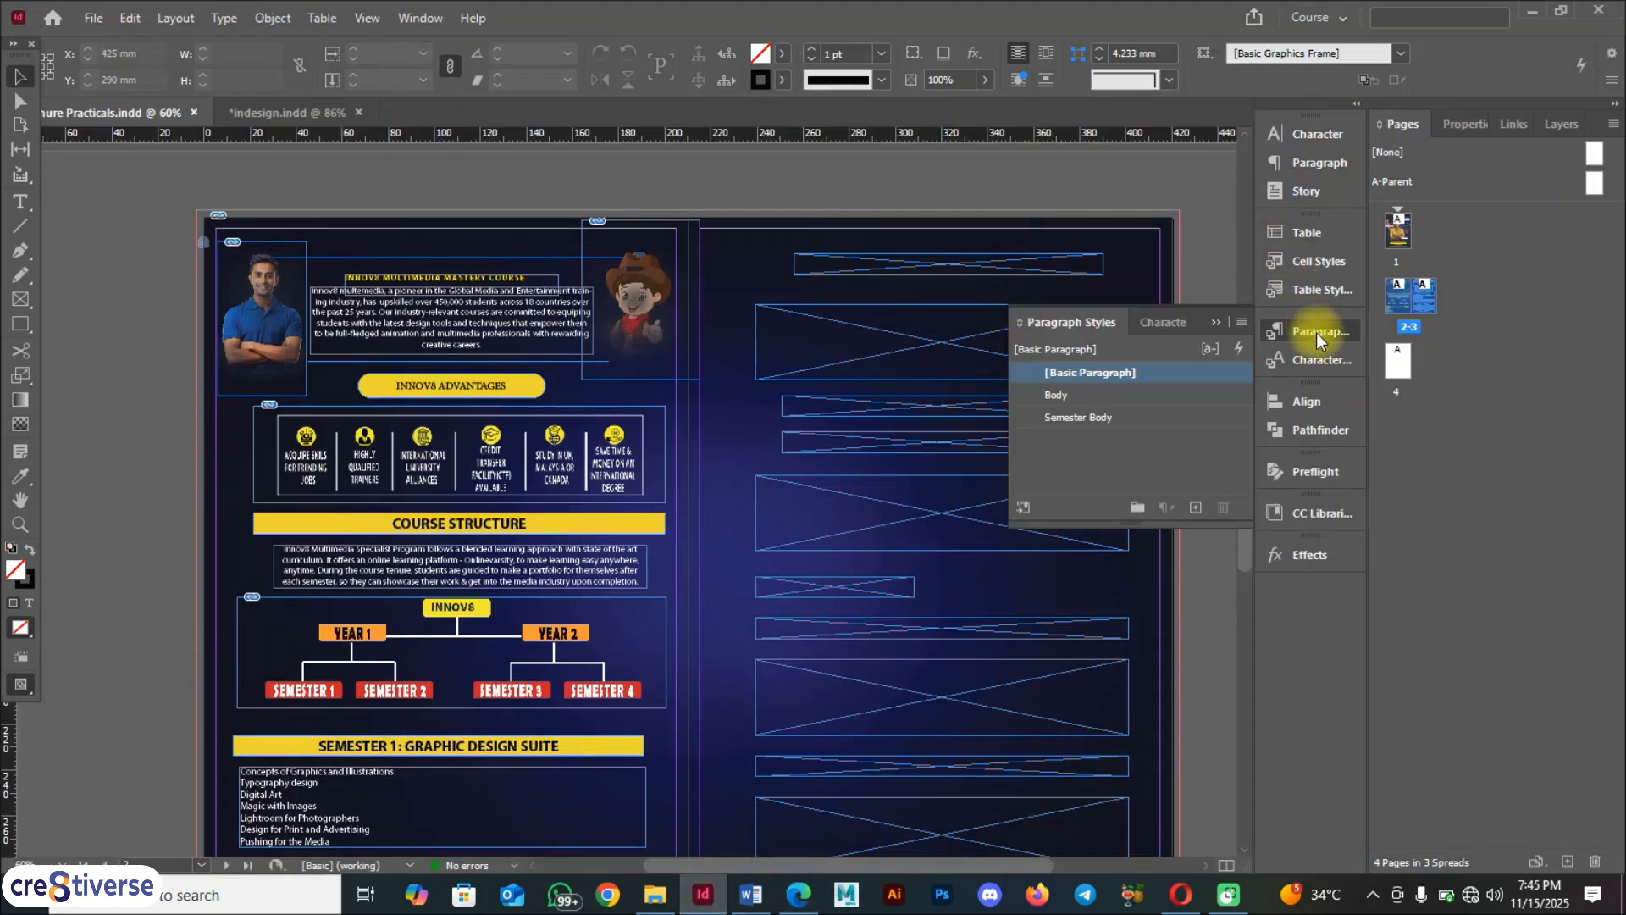
pyautogui.click(1329, 357)
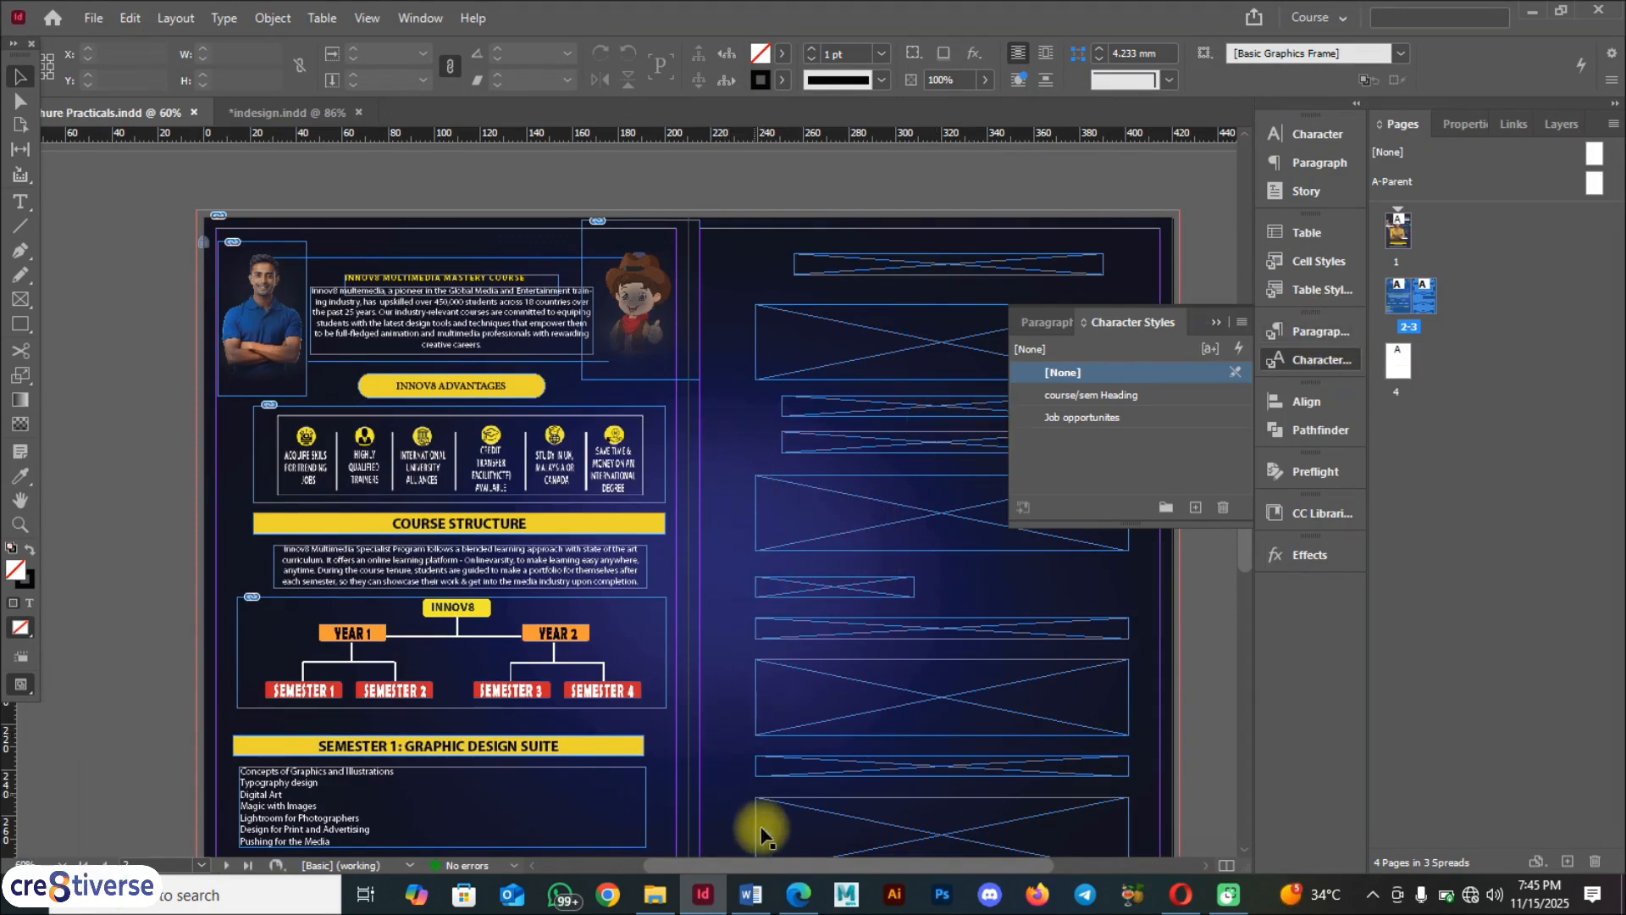
pyautogui.click(799, 894)
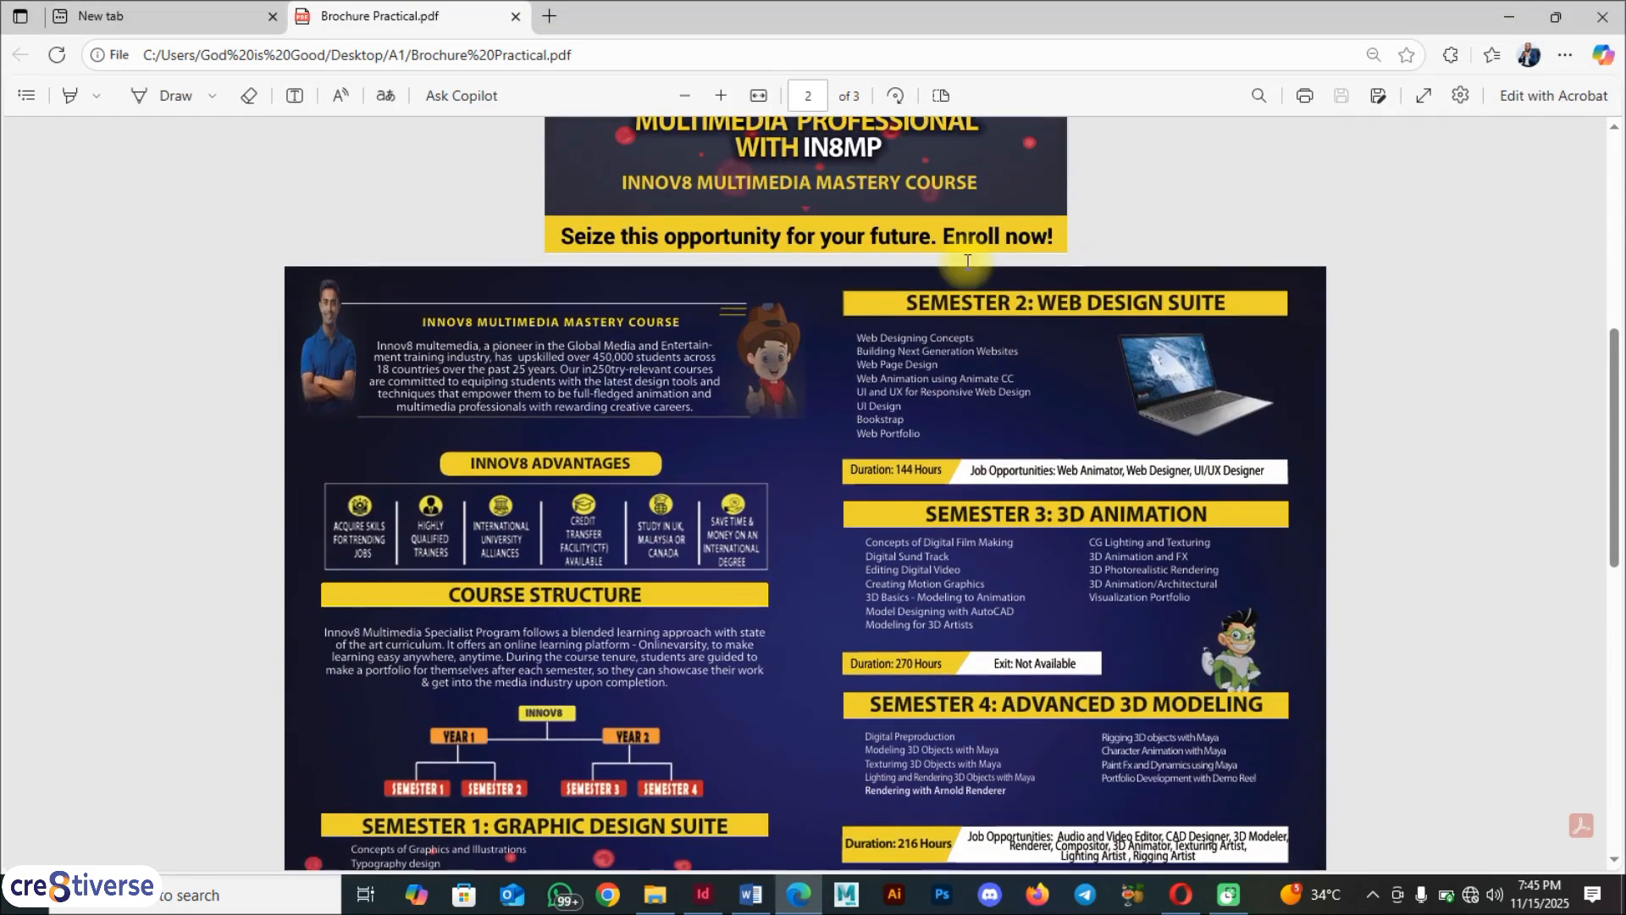
# Switch to the Word content document and copy the heading "SEMESTER 2: Web Design Suite"
pyautogui.click(750, 894)
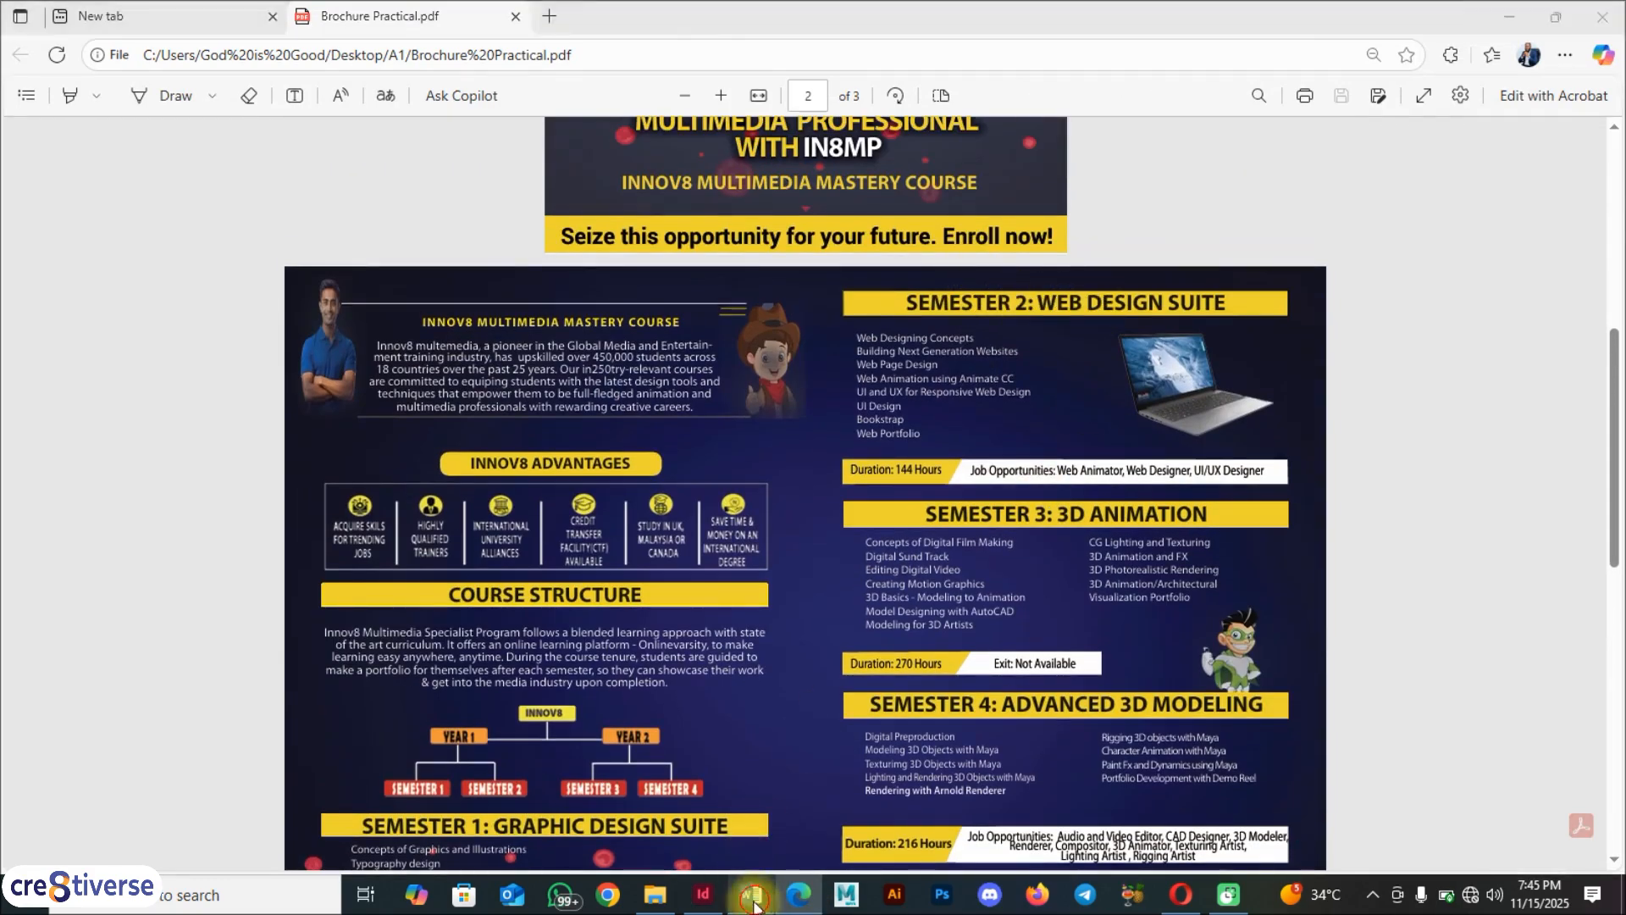
pyautogui.scroll(-3, 708, 661)
pyautogui.moveTo(767, 564); pyautogui.dragTo(378, 508)
pyautogui.click(408, 564)
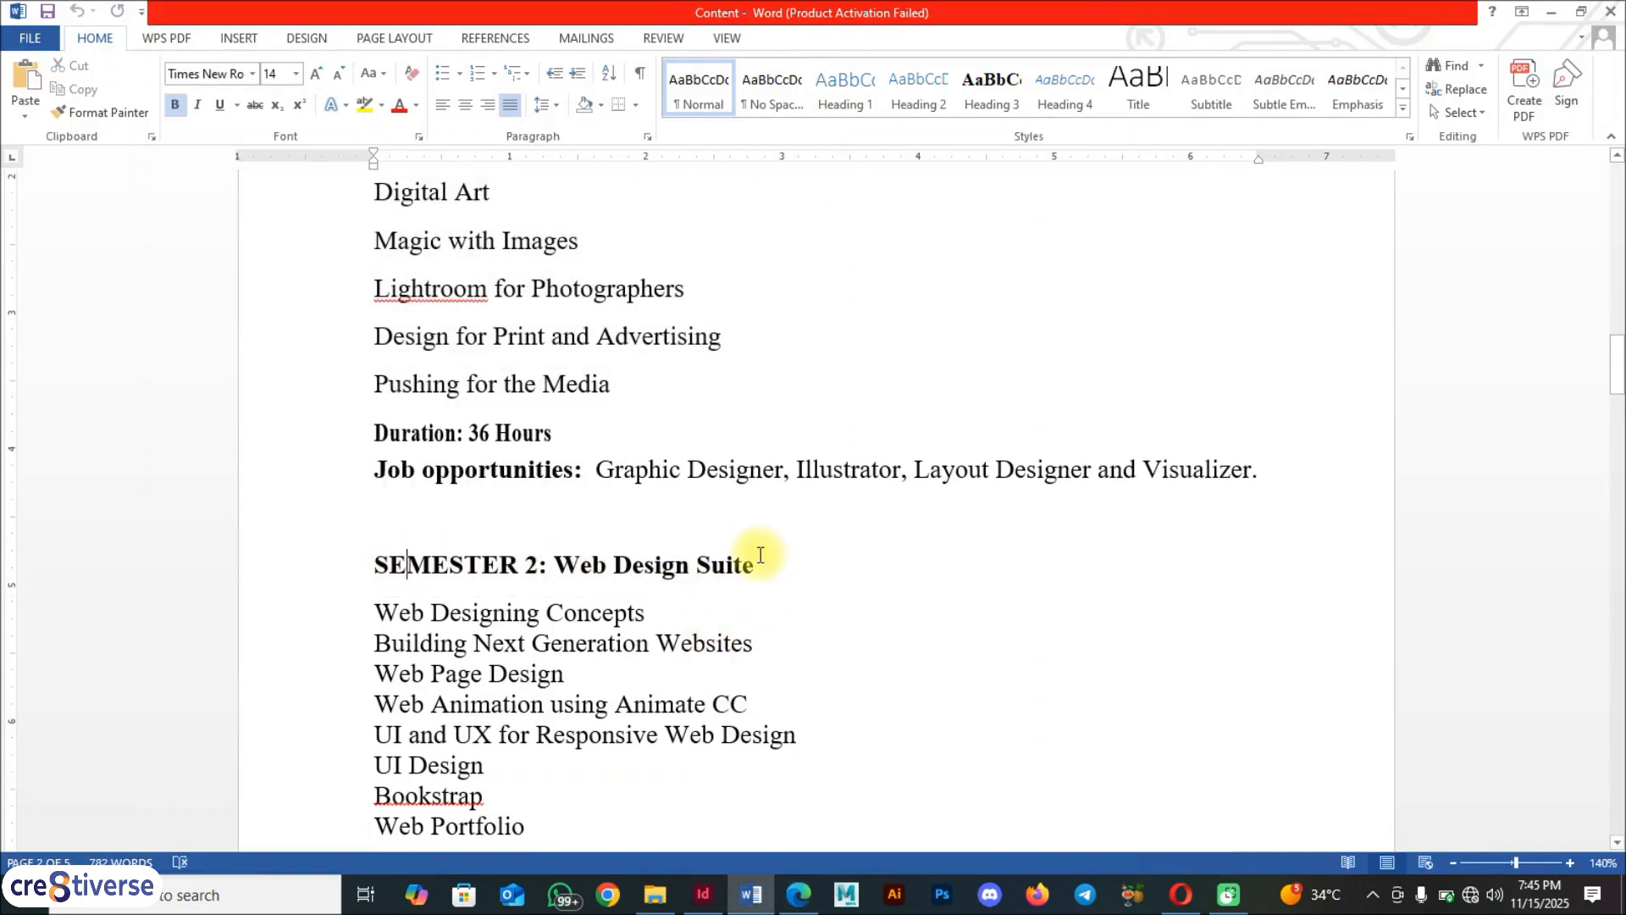
pyautogui.moveTo(709, 562); pyautogui.dragTo(419, 576)
pyautogui.hotkey('ctrl', 'c')
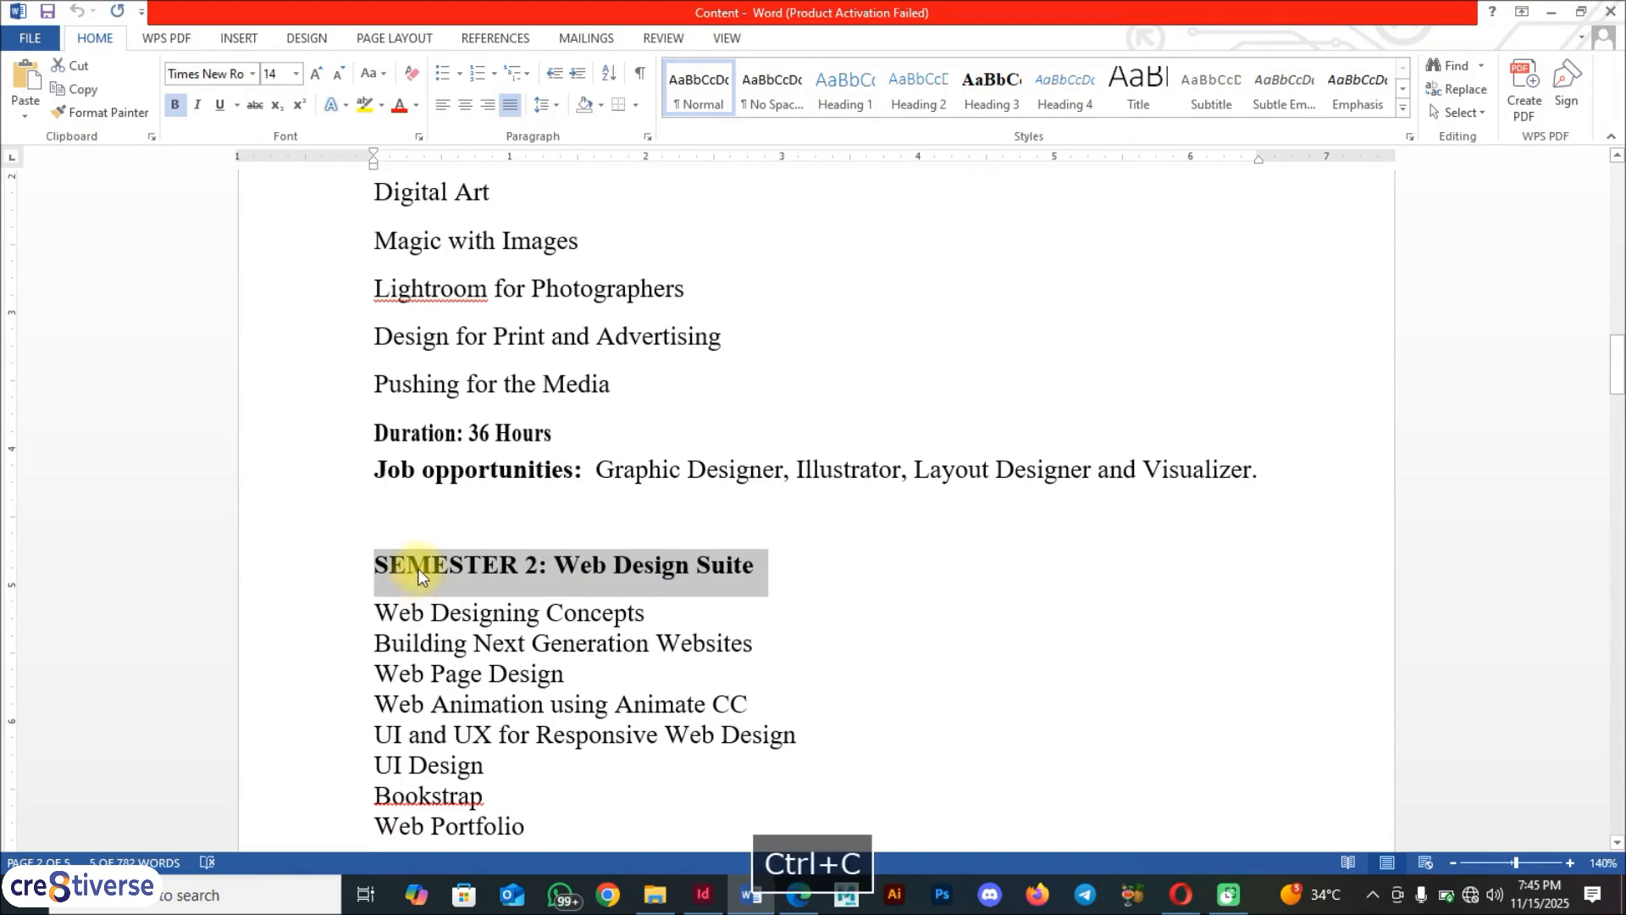
# Back in InDesign, paste the copied Semester 2 heading into the topmost empty frame of the spread's right-hand page
pyautogui.click(703, 894)
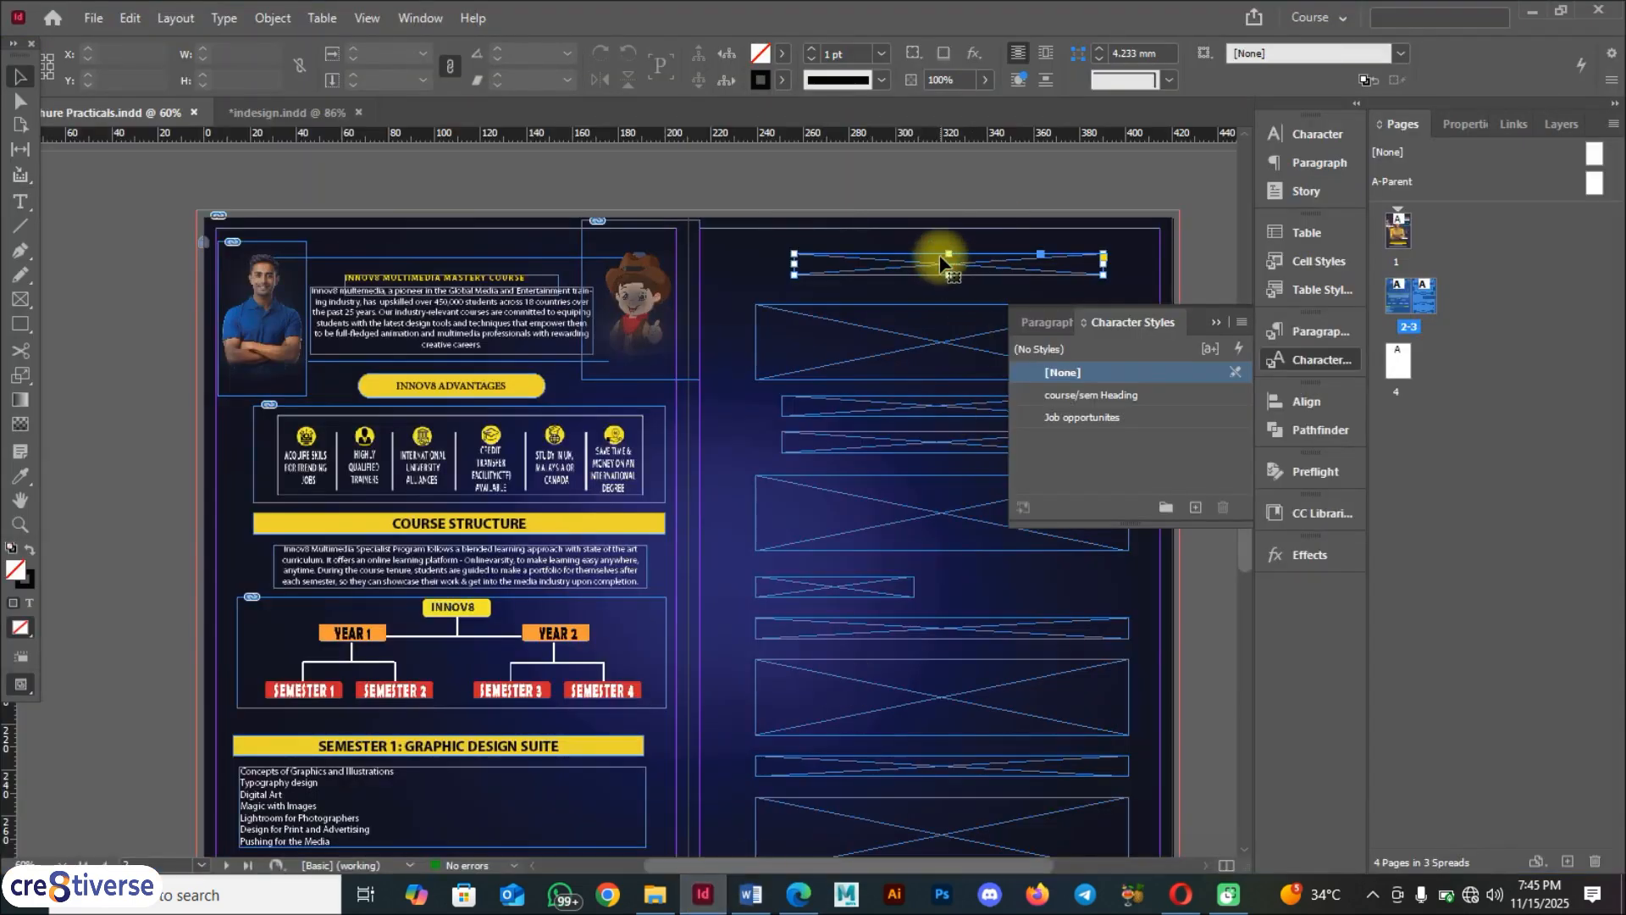
pyautogui.click(940, 263)
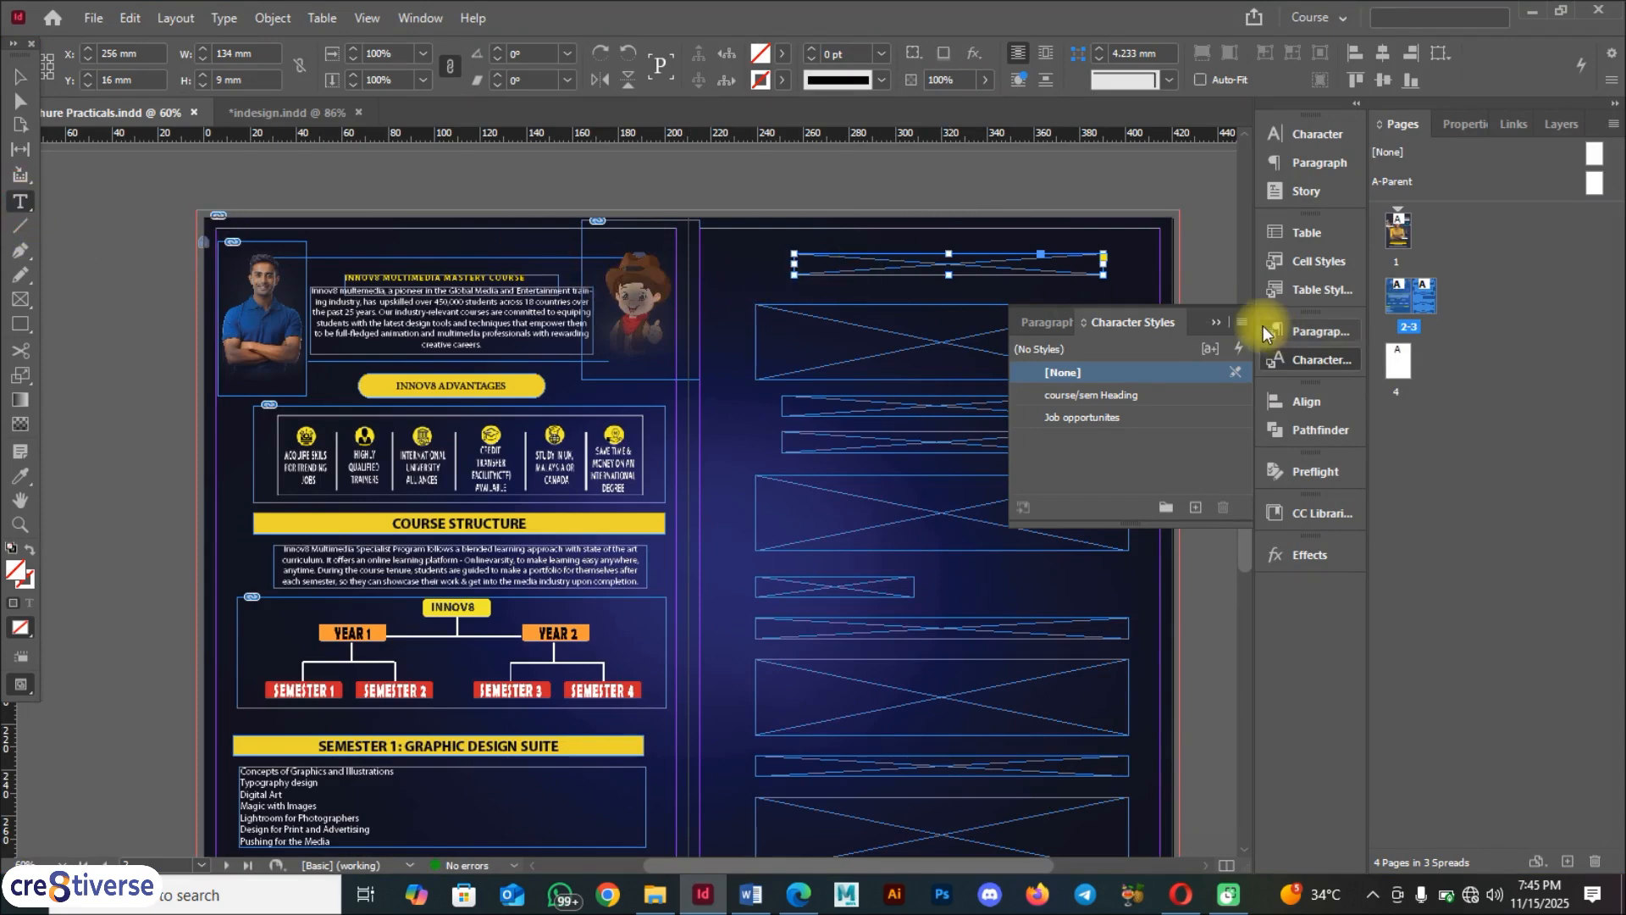
pyautogui.click(1216, 322)
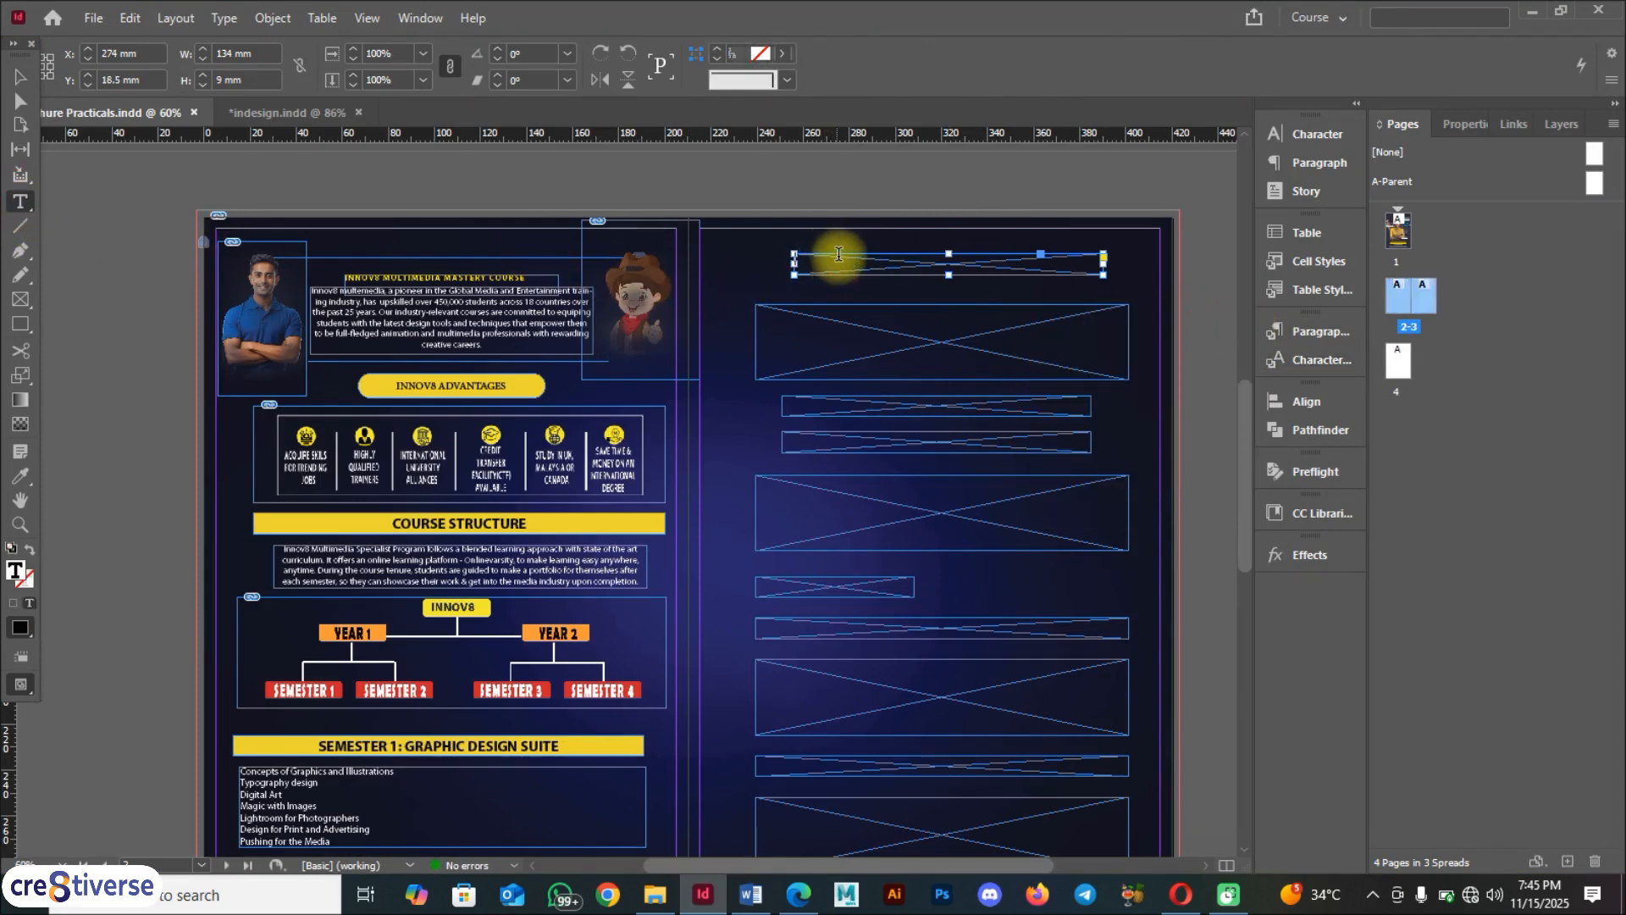
pyautogui.click(843, 265)
pyautogui.hotkey('ctrl', 'v')
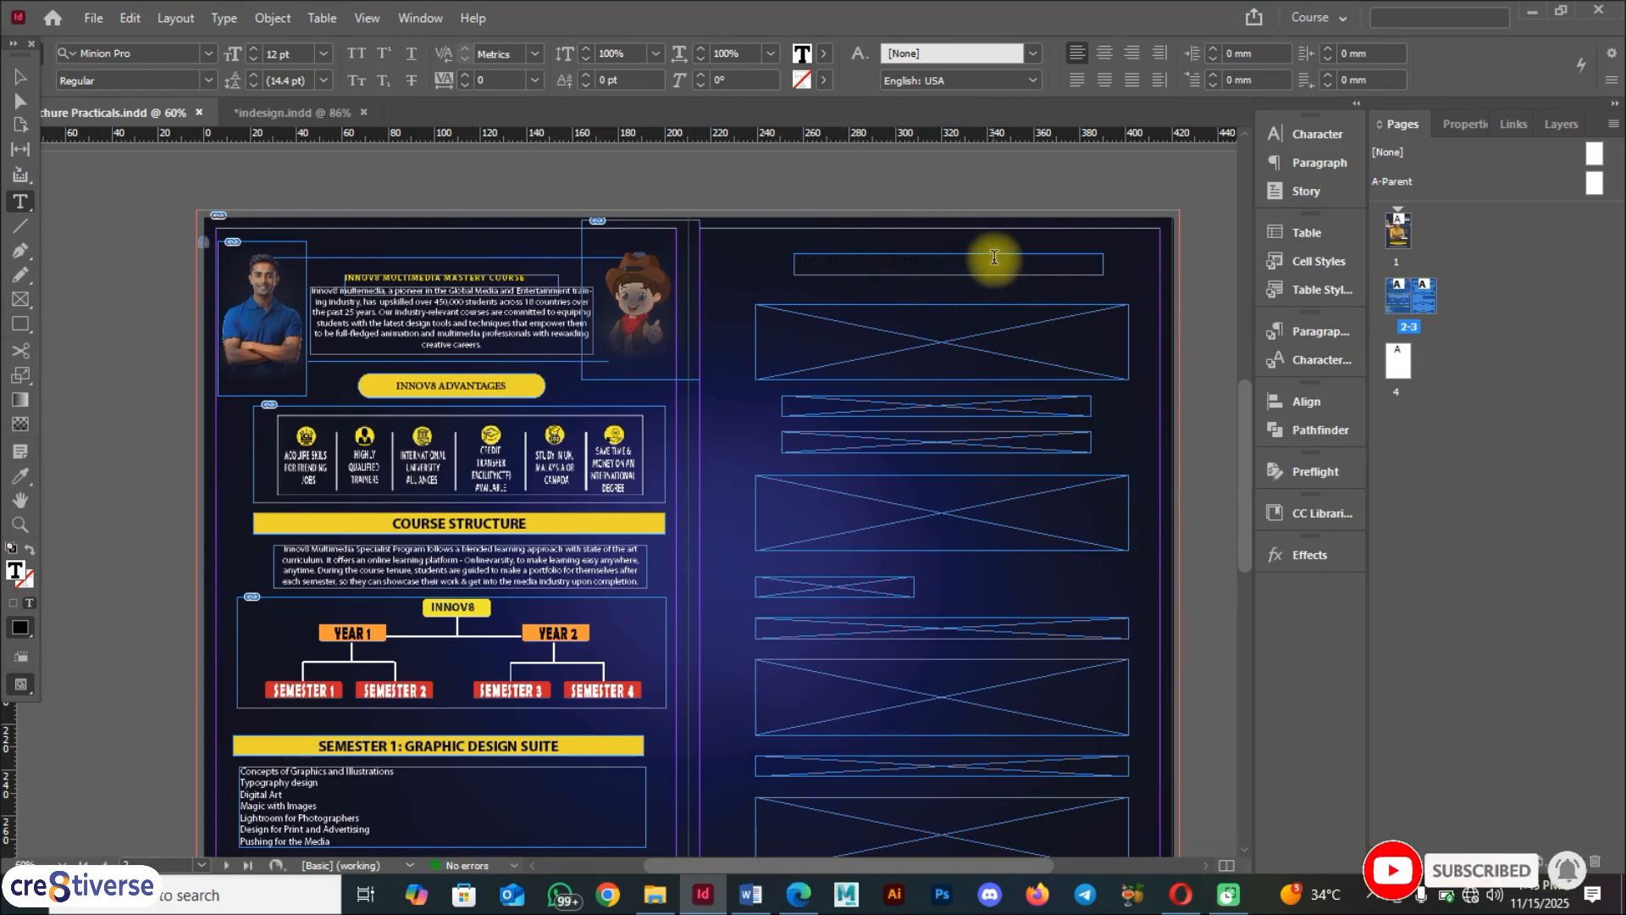
pyautogui.hotkey('ctrl', 'a')
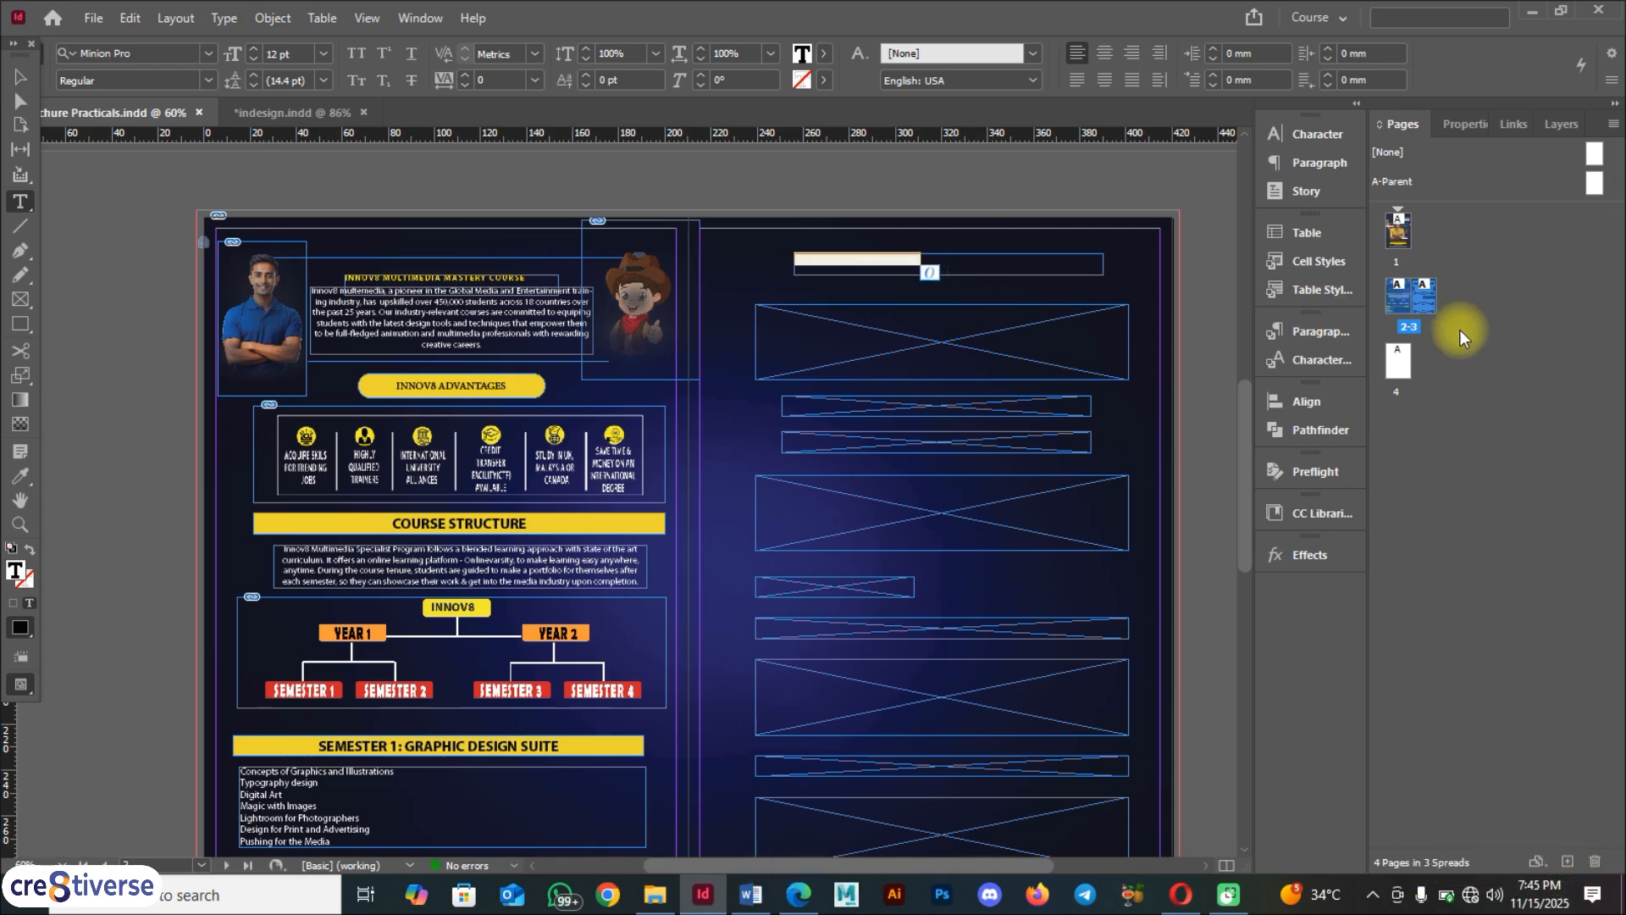
# Fill the Semester 2 heading frame with the yellow swatch C=0 M=0 Y=100 K=0
pyautogui.click(16, 83)
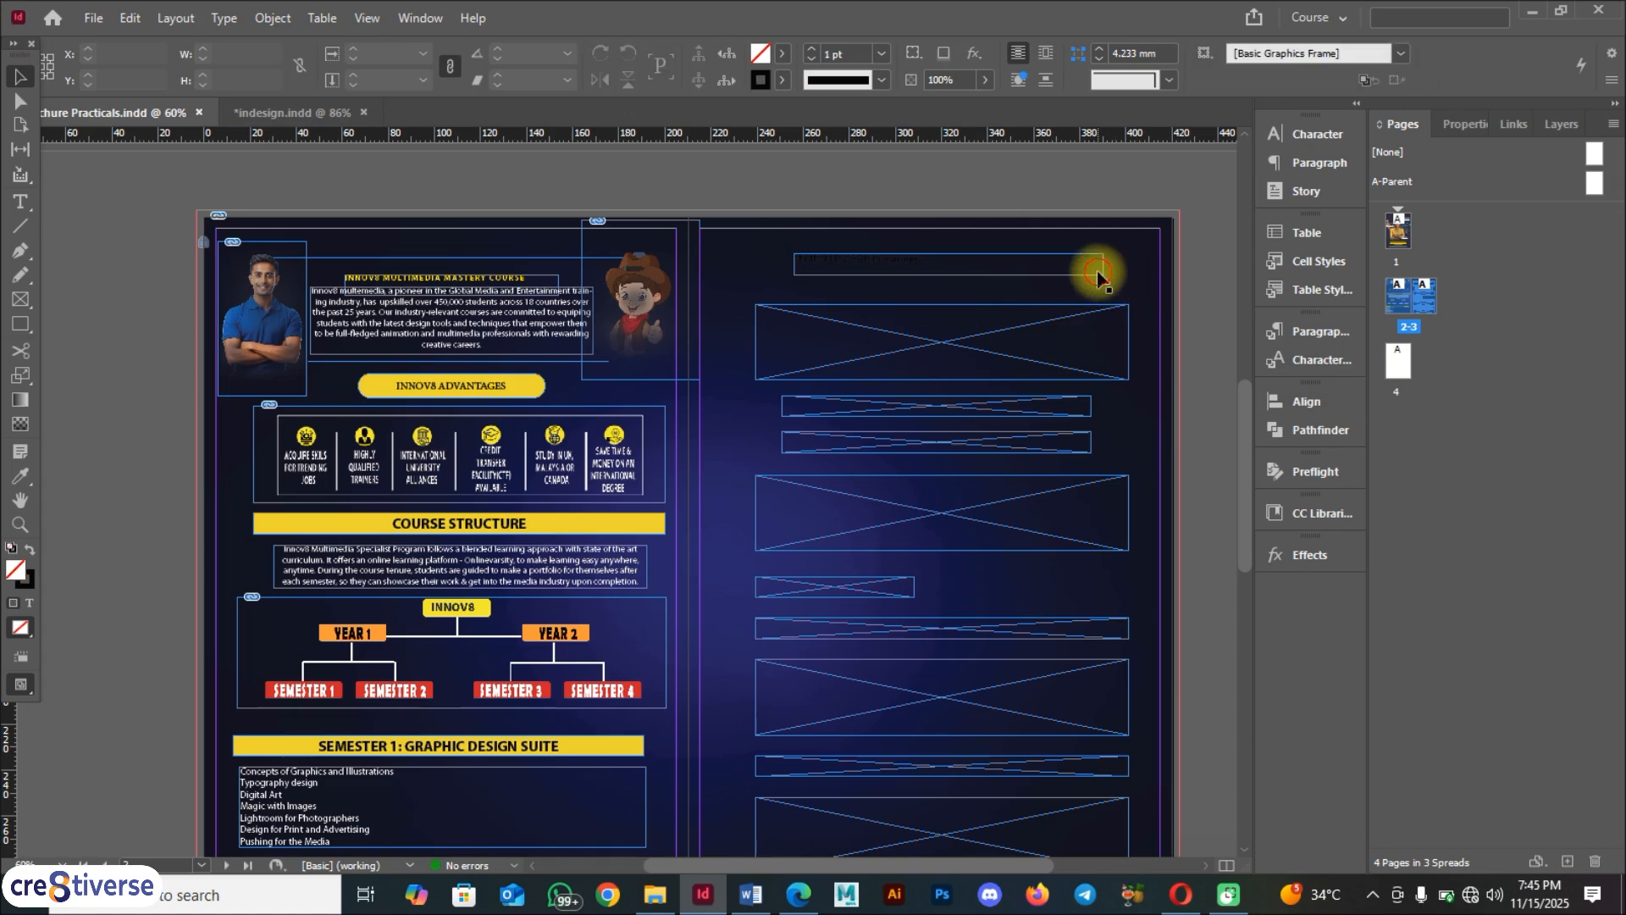
pyautogui.click(784, 54)
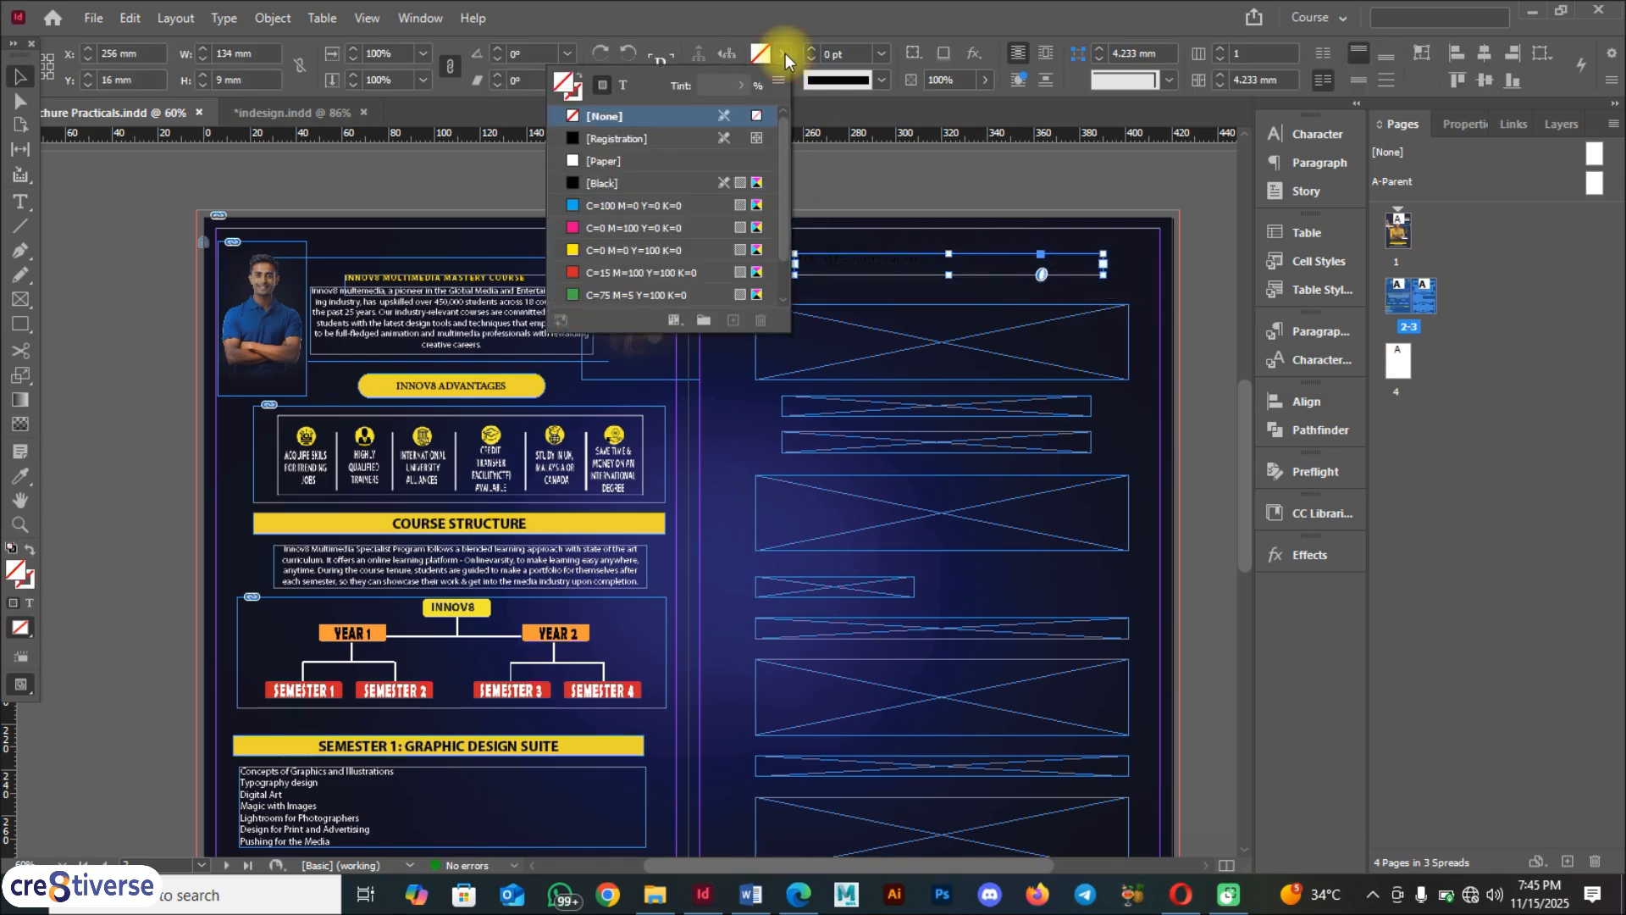
pyautogui.click(629, 250)
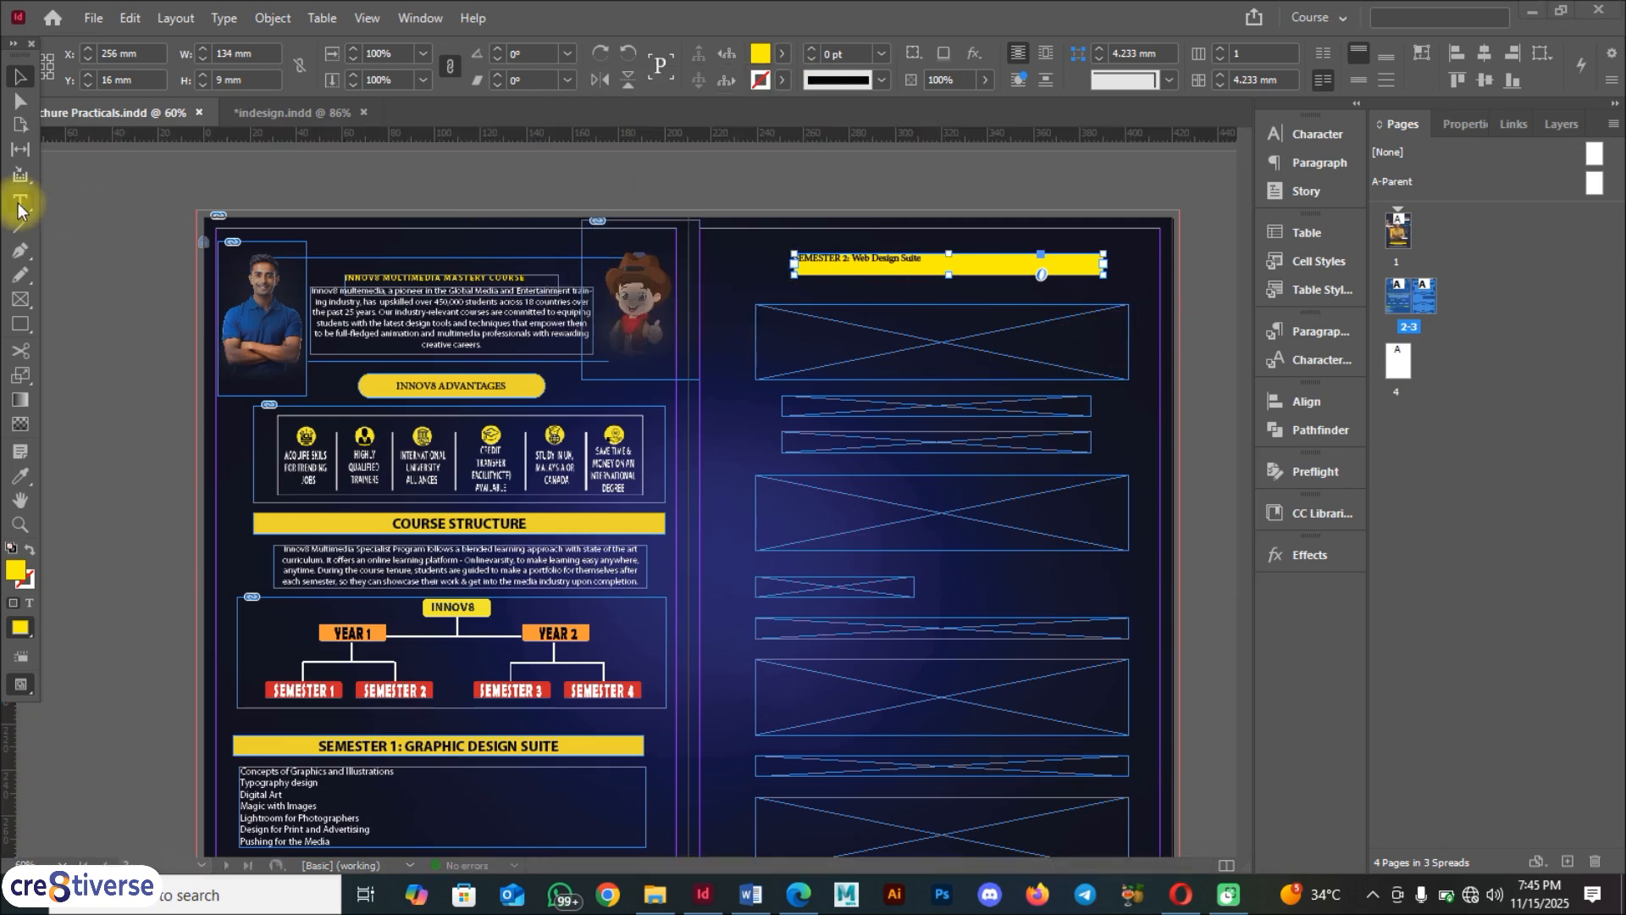
# Apply the course/sem Heading character style to all of the Semester 2 heading text
pyautogui.click(870, 260)
pyautogui.click(940, 258)
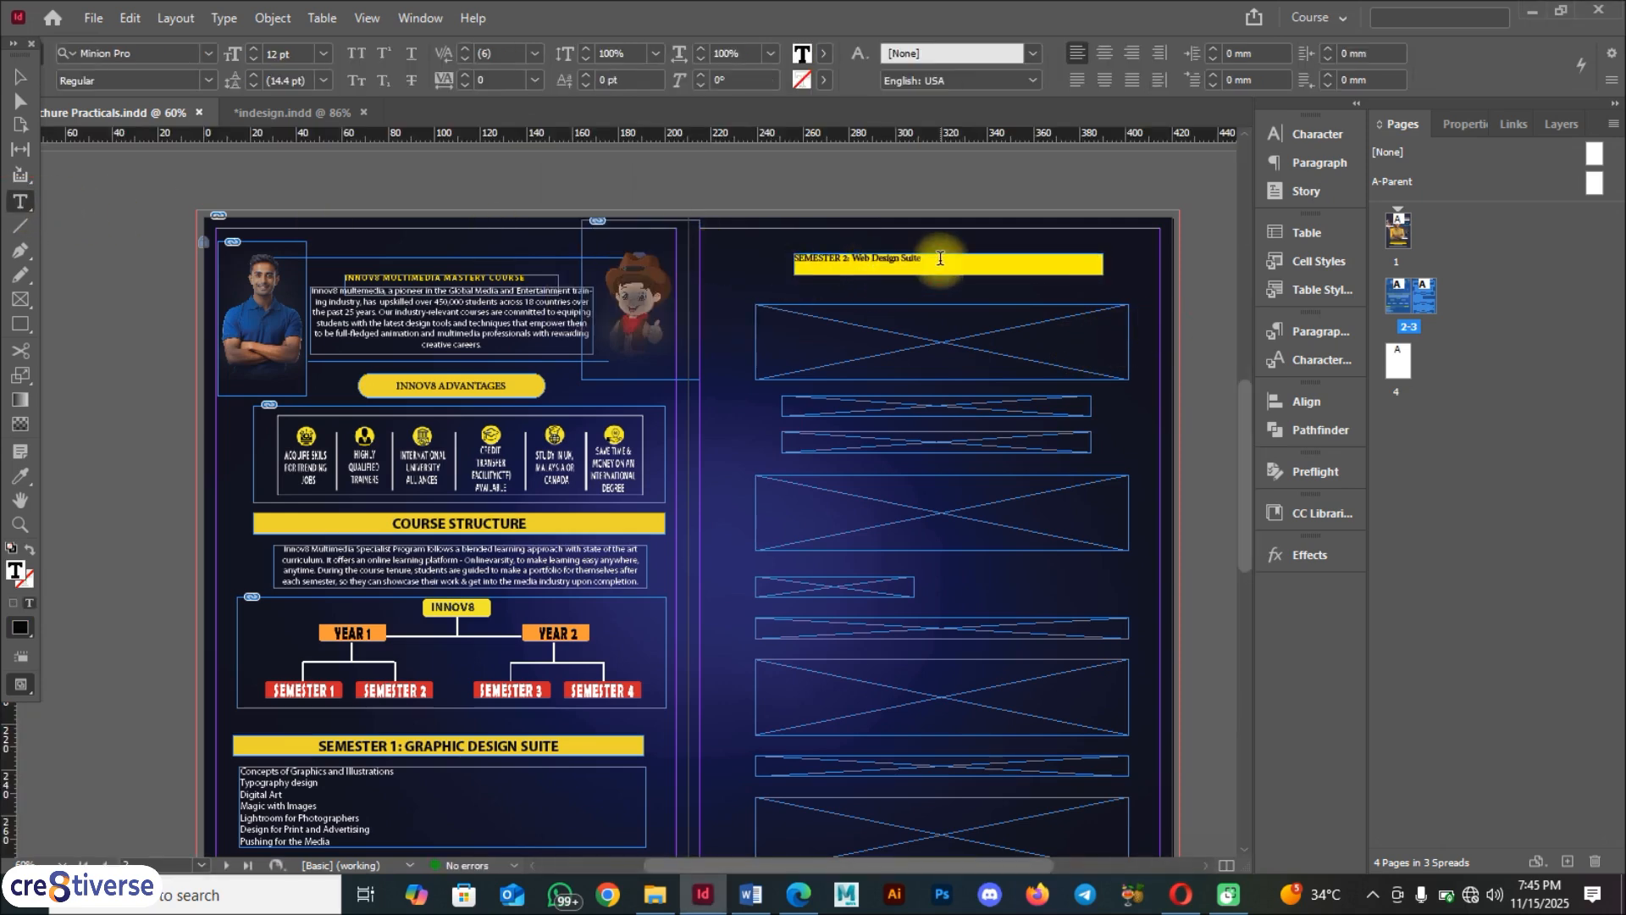
pyautogui.hotkey('ctrl', 'a')
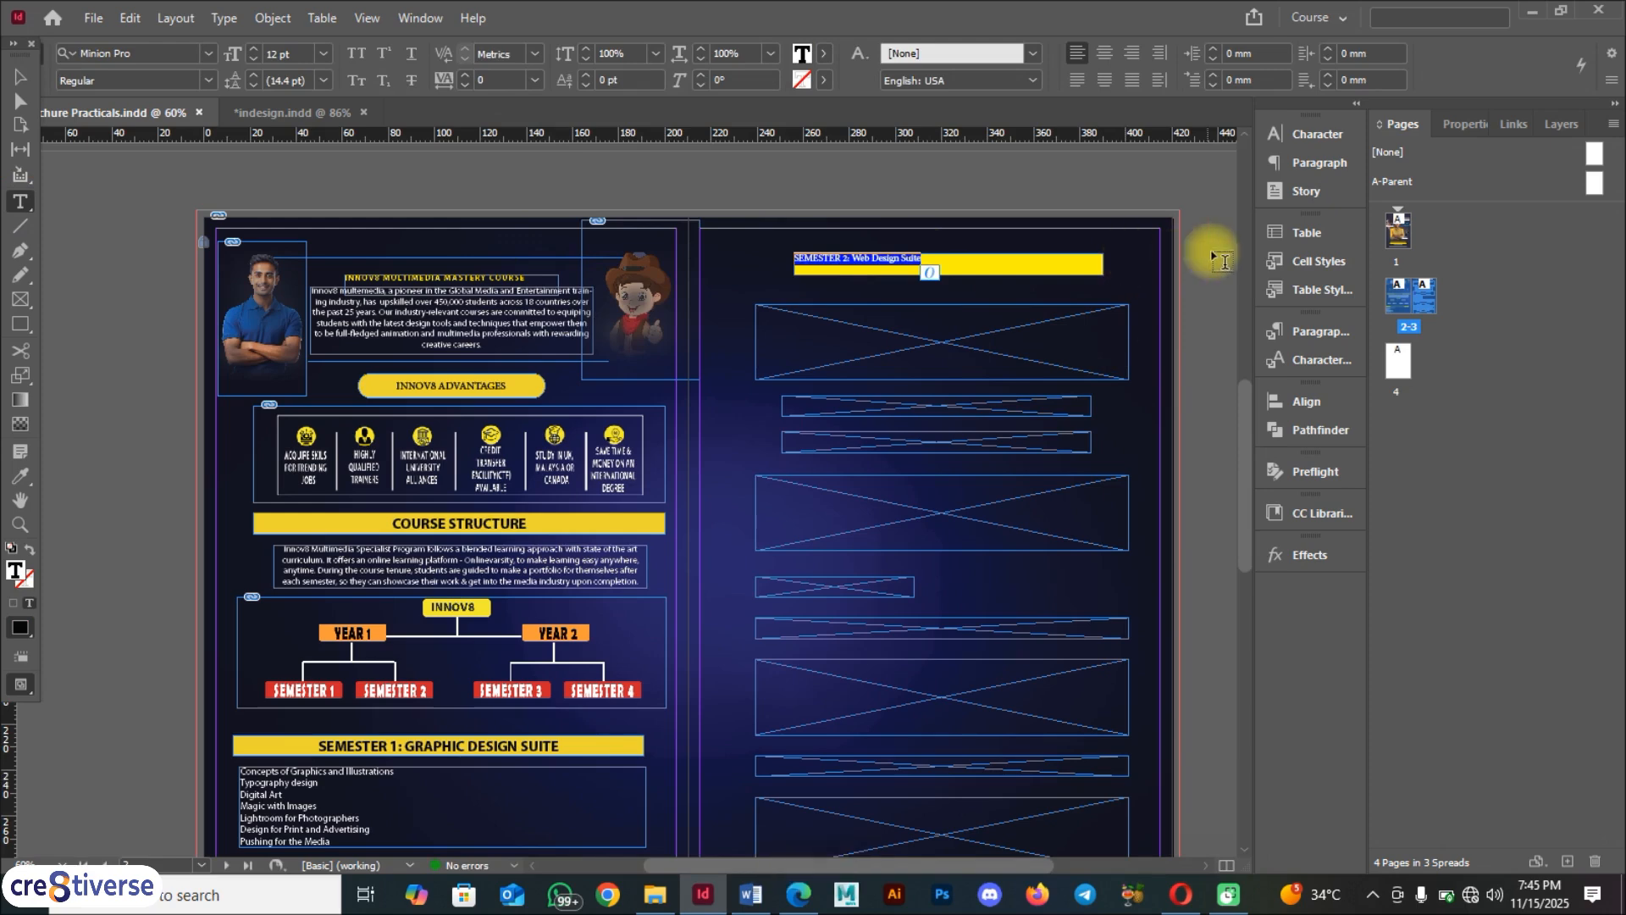
pyautogui.click(1318, 362)
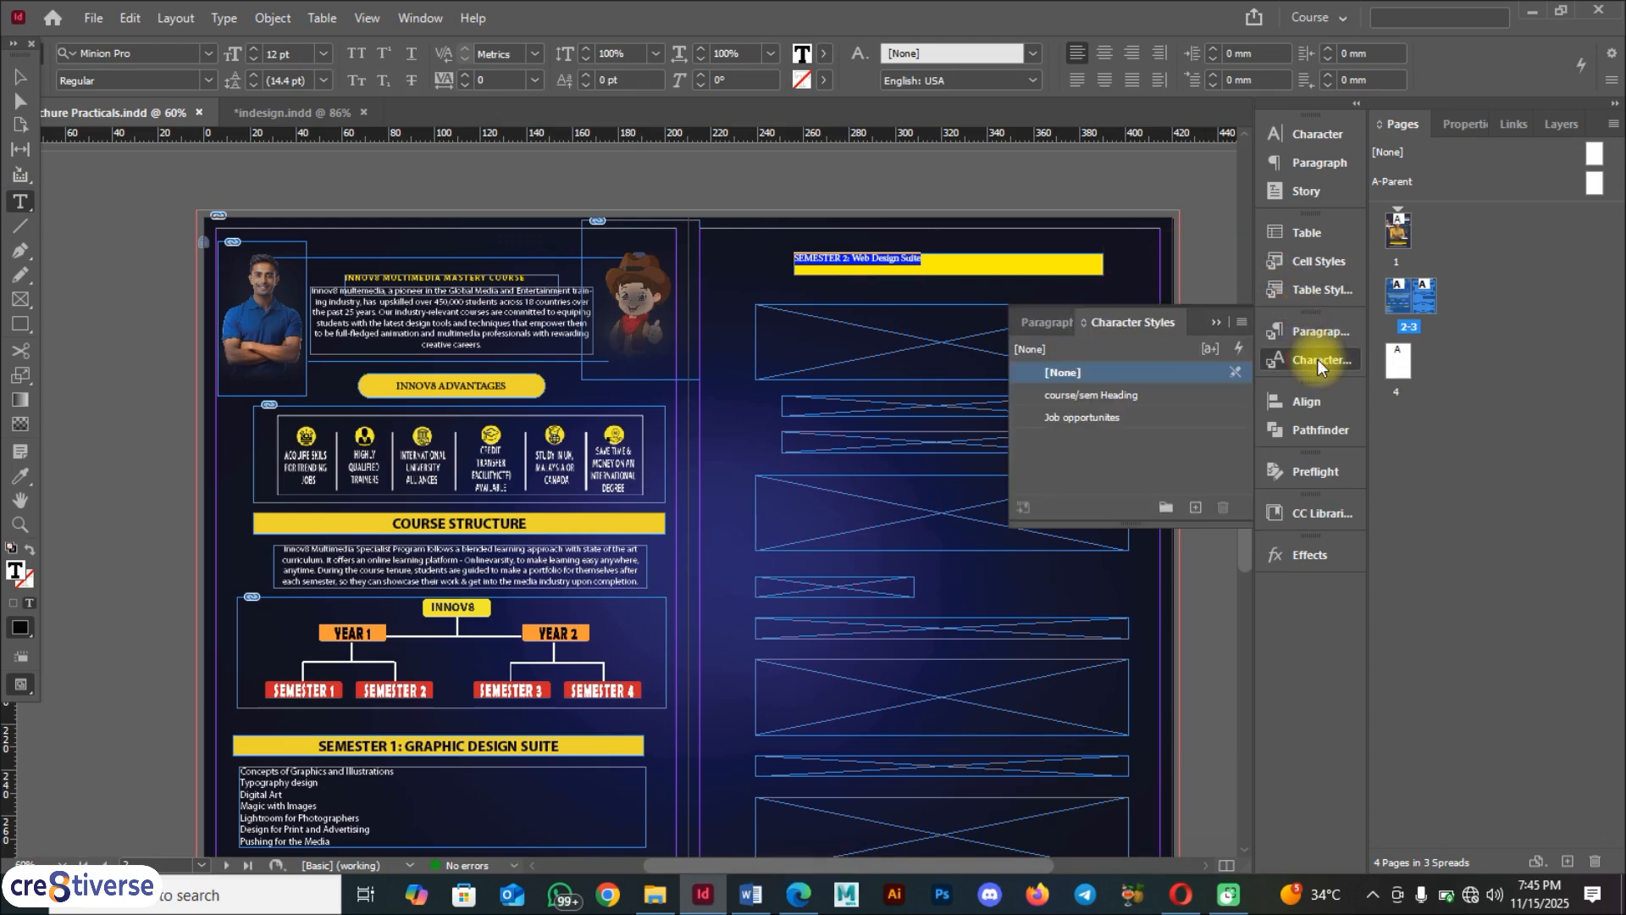
pyautogui.click(1103, 398)
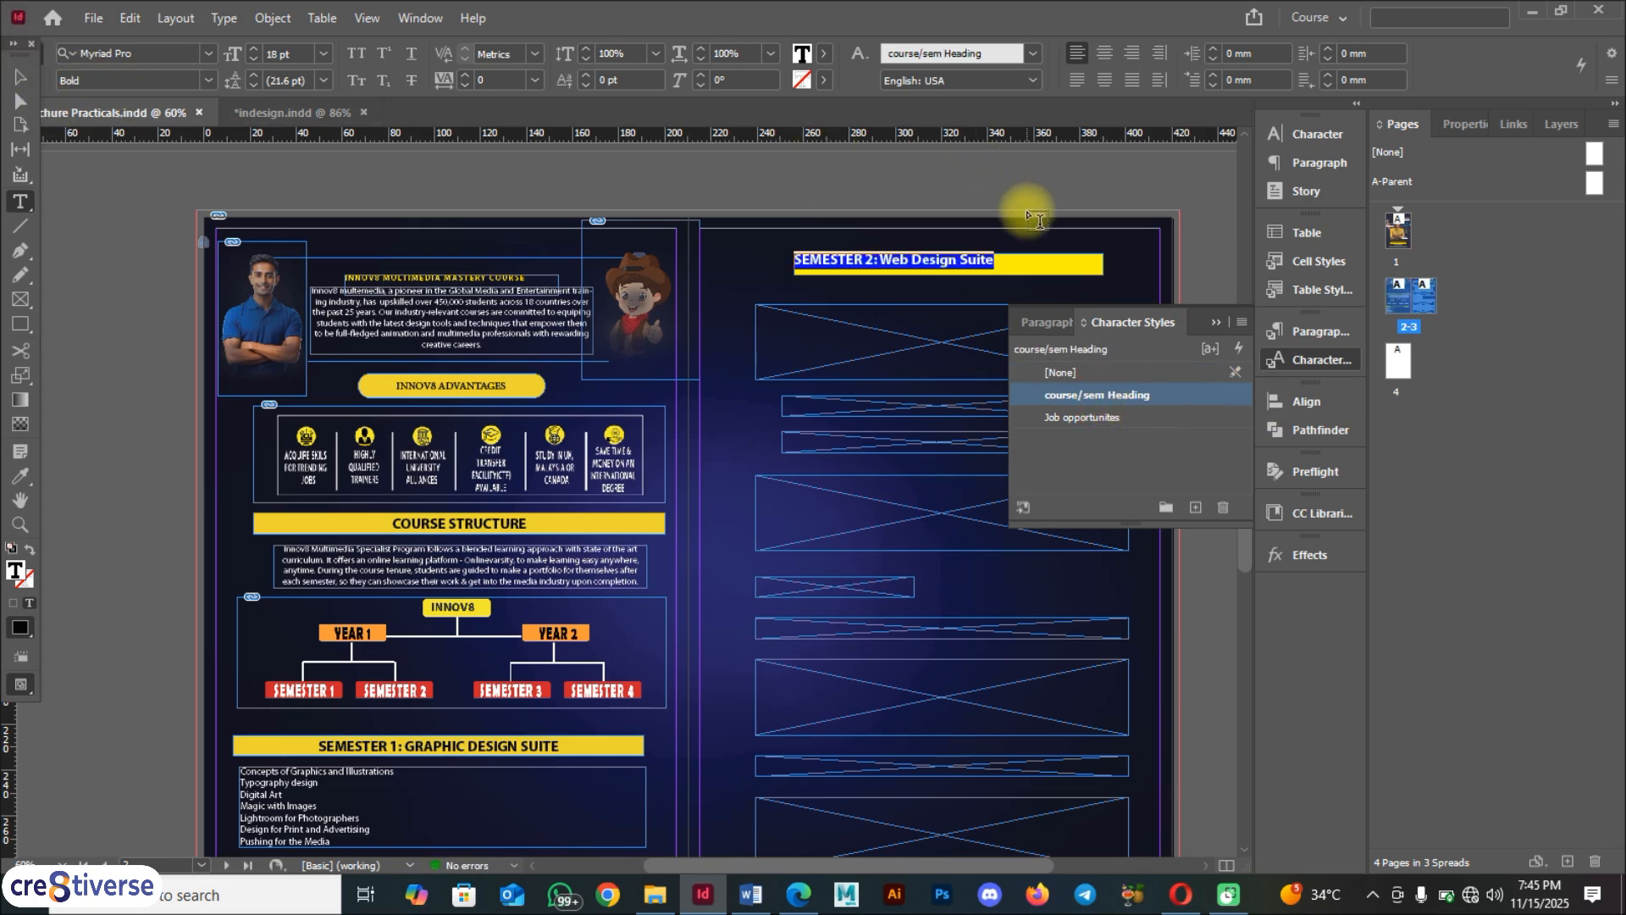
# Examine the basic and advanced character formats of the course/sem Heading style
pyautogui.click(18, 78)
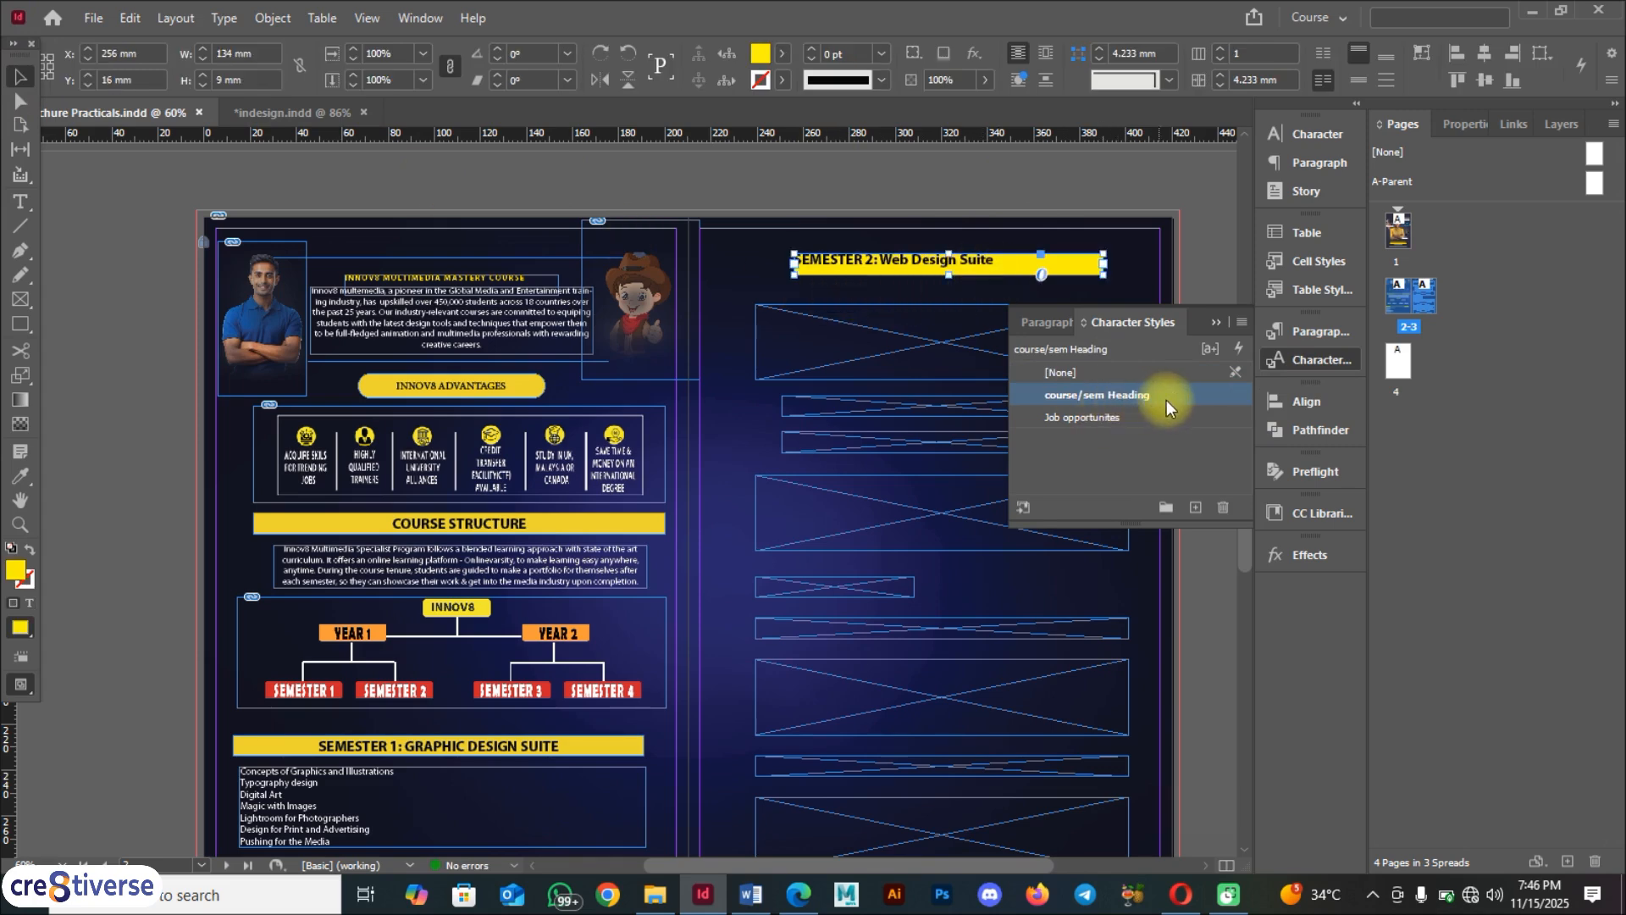
pyautogui.doubleClick(1223, 398)
pyautogui.moveTo(1099, 178); pyautogui.dragTo(1214, 206)
pyautogui.click(1110, 266)
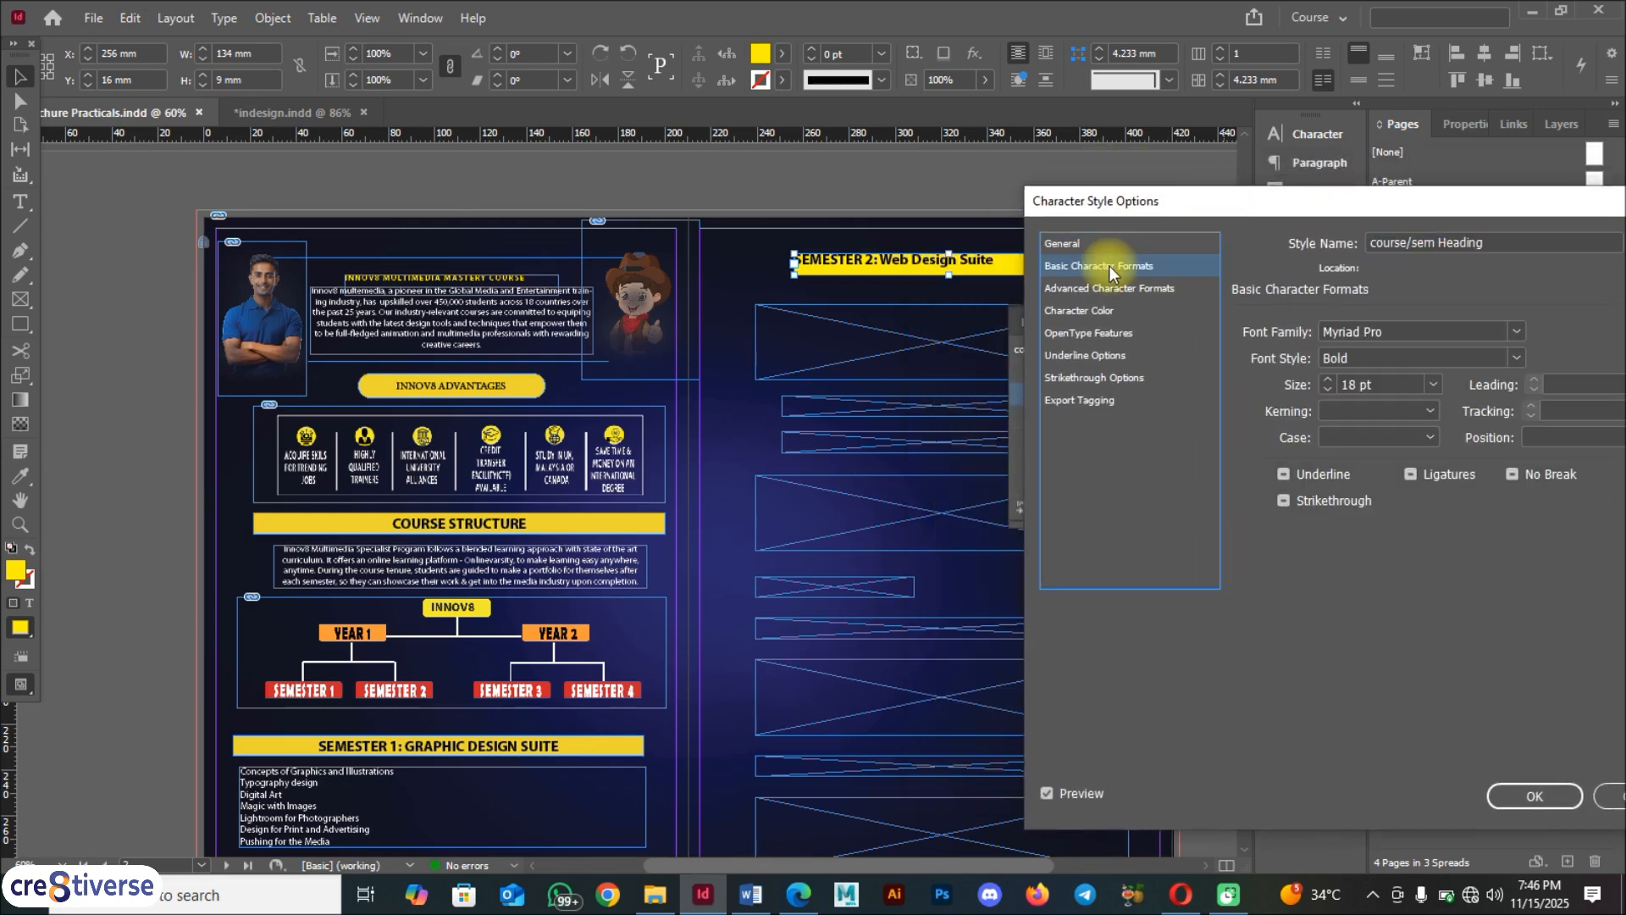
pyautogui.click(1103, 290)
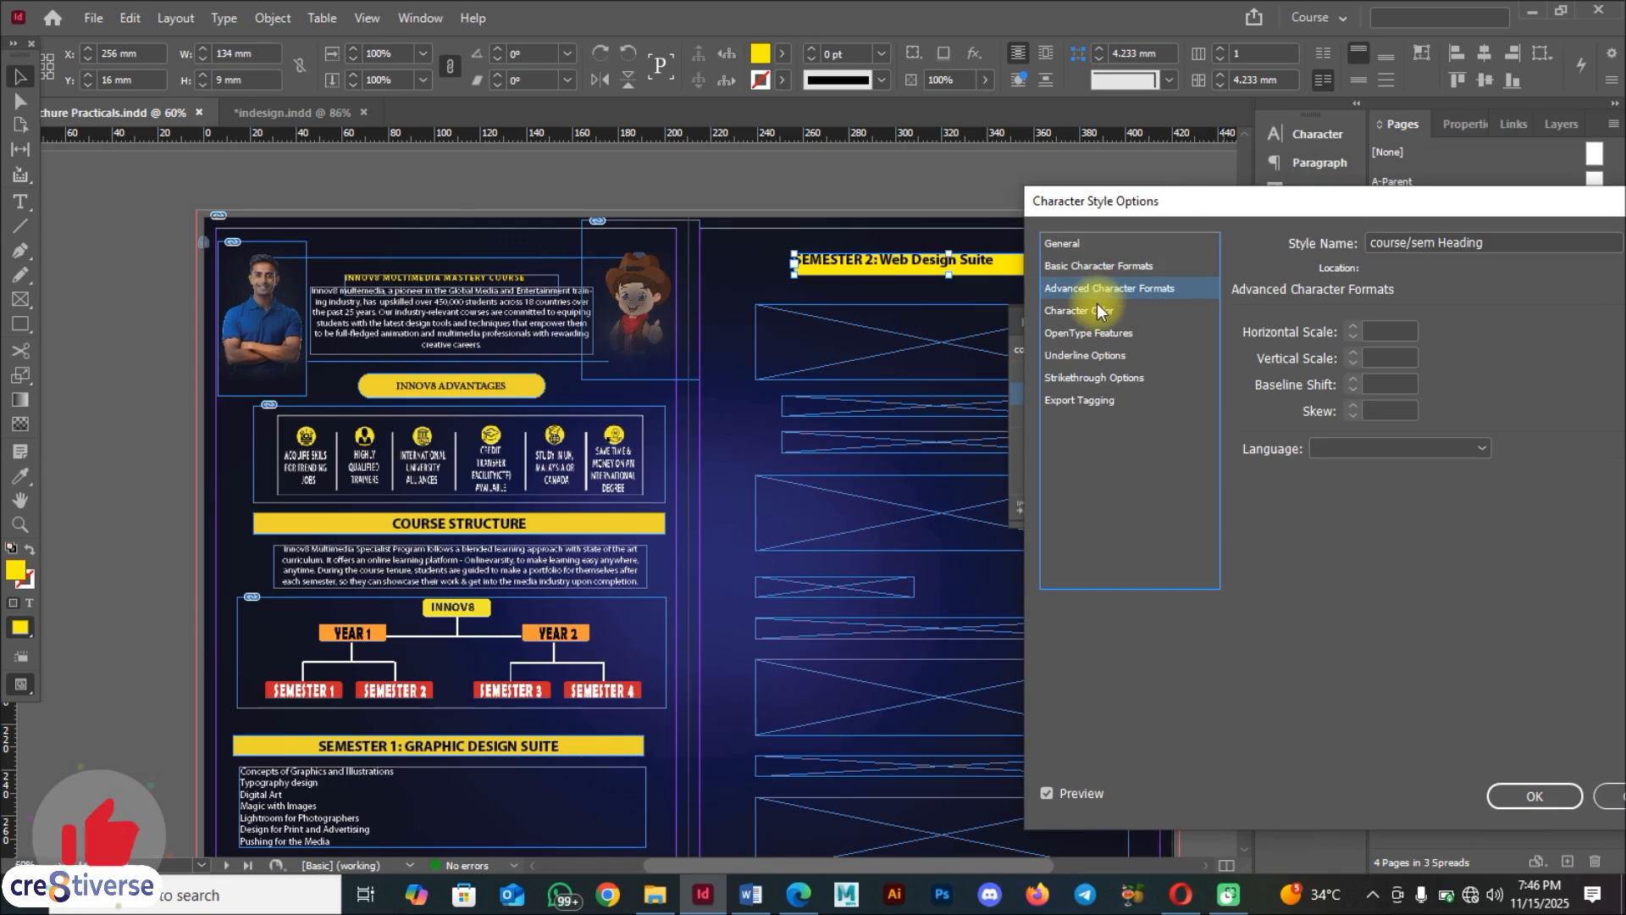
pyautogui.press('F9')
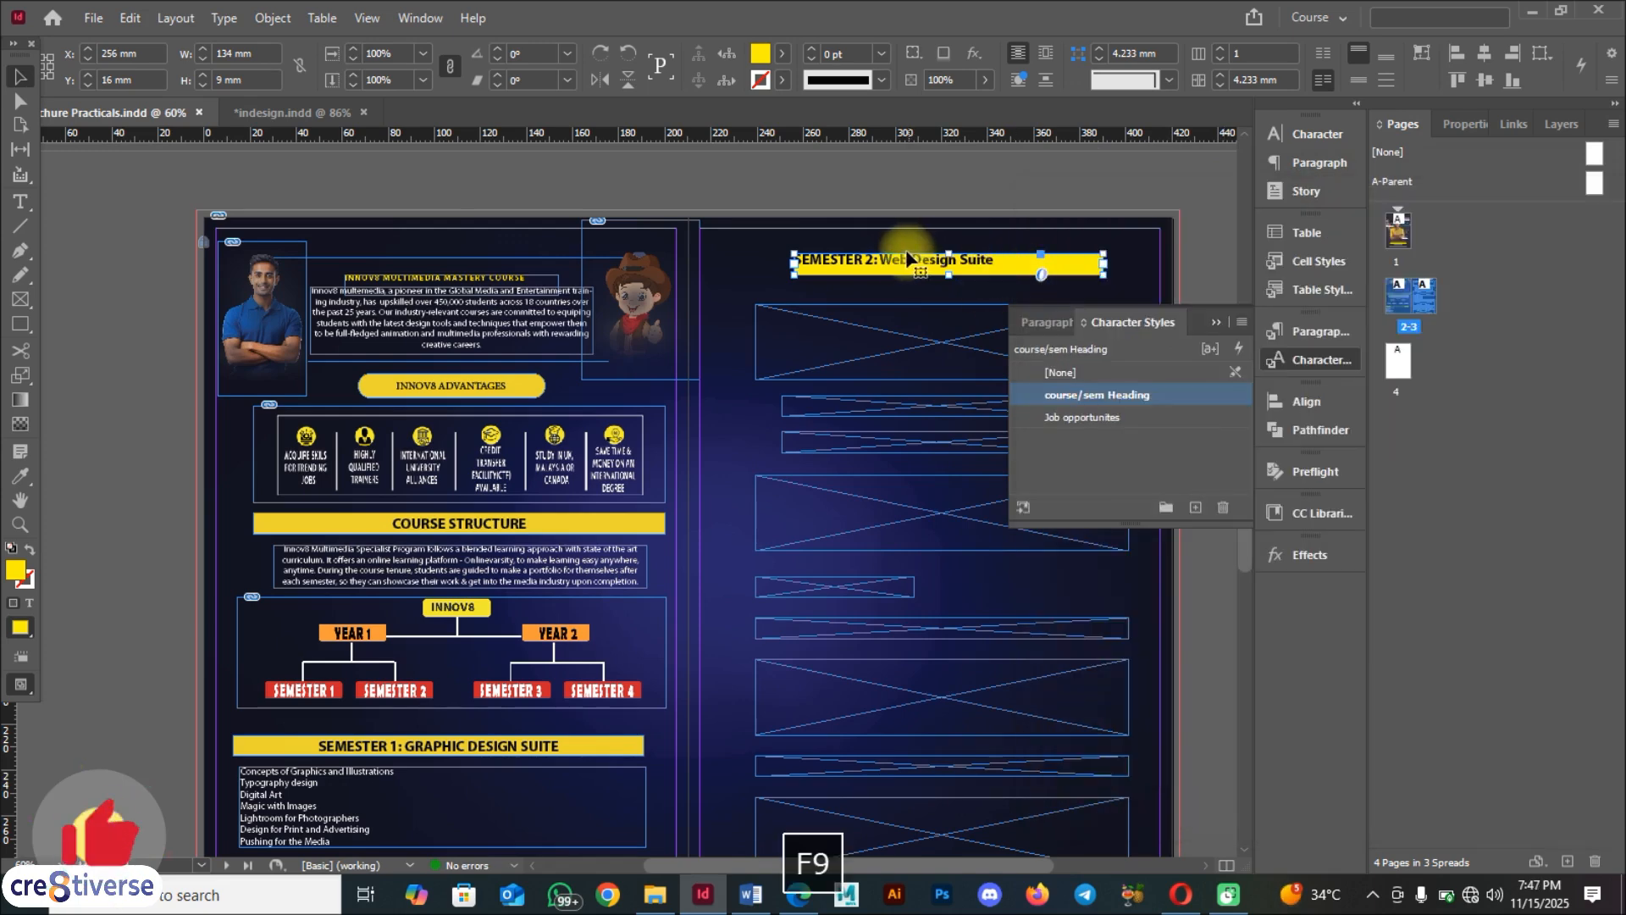
# Center the "SEMESTER 2: Web Design Suite" heading text horizontally in its frame
pyautogui.tripleClick(900, 258)
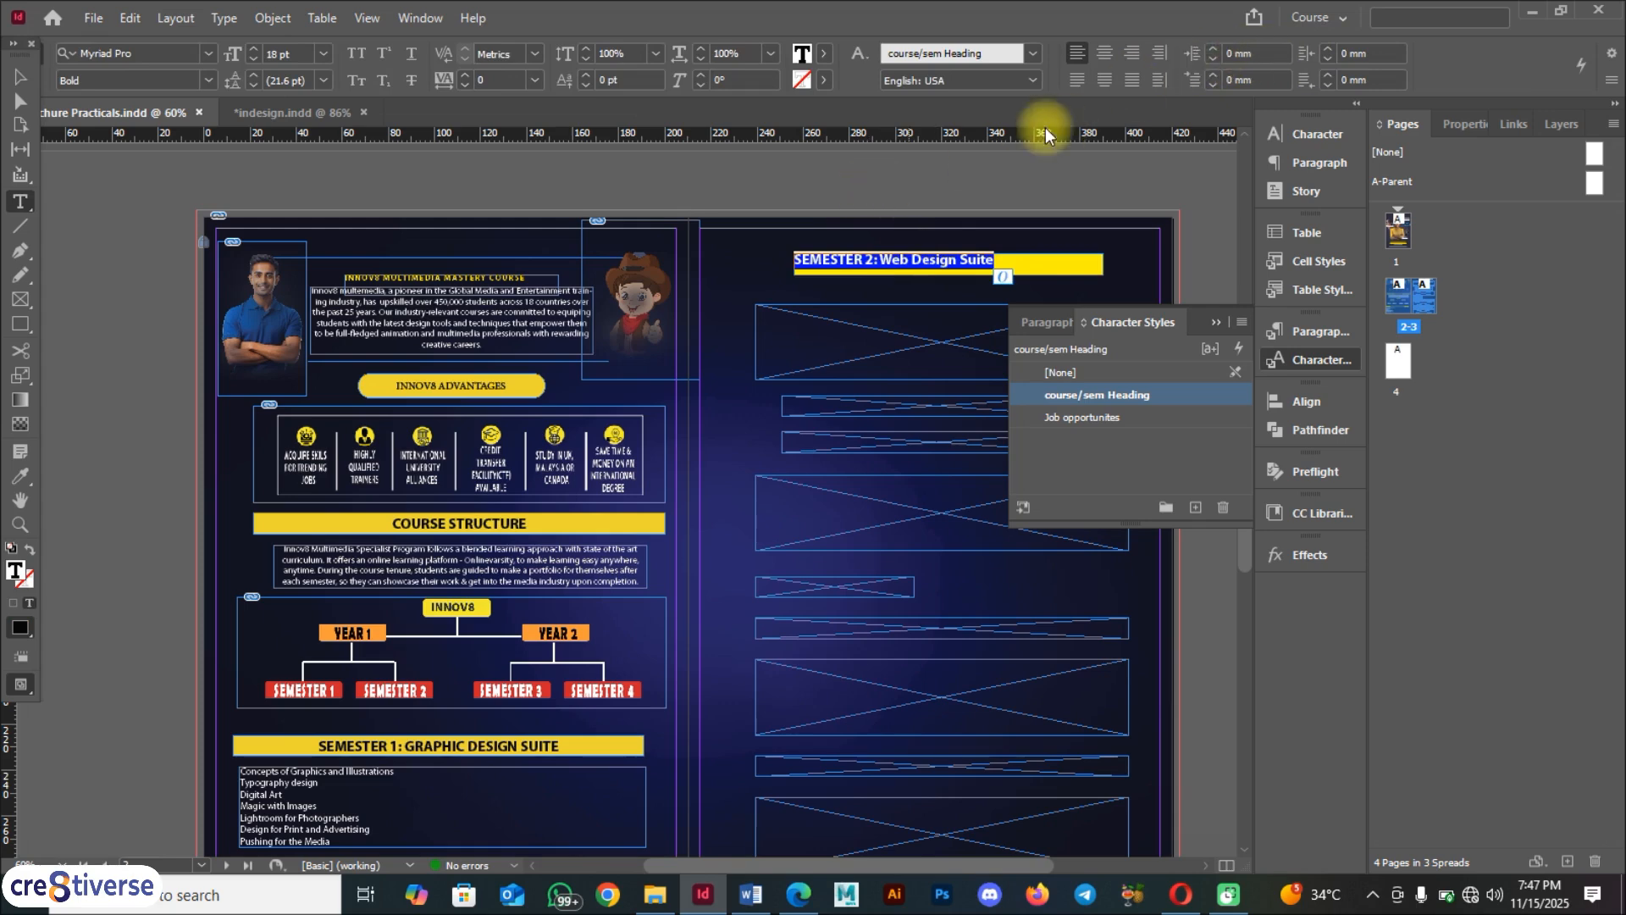
pyautogui.click(1105, 53)
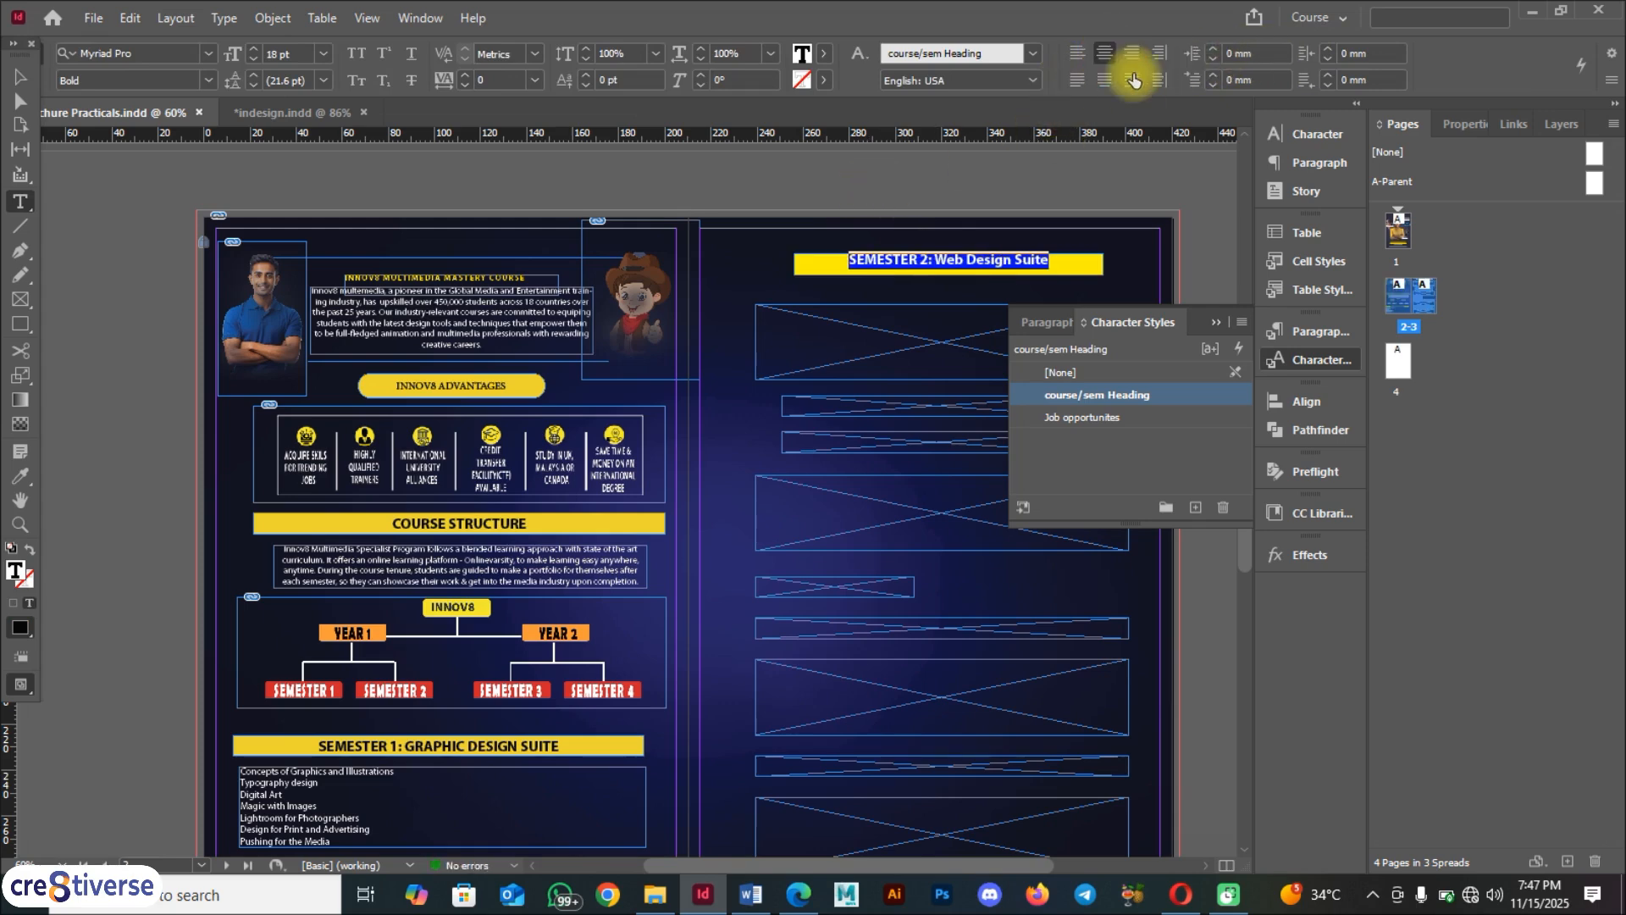
pyautogui.click(20, 77)
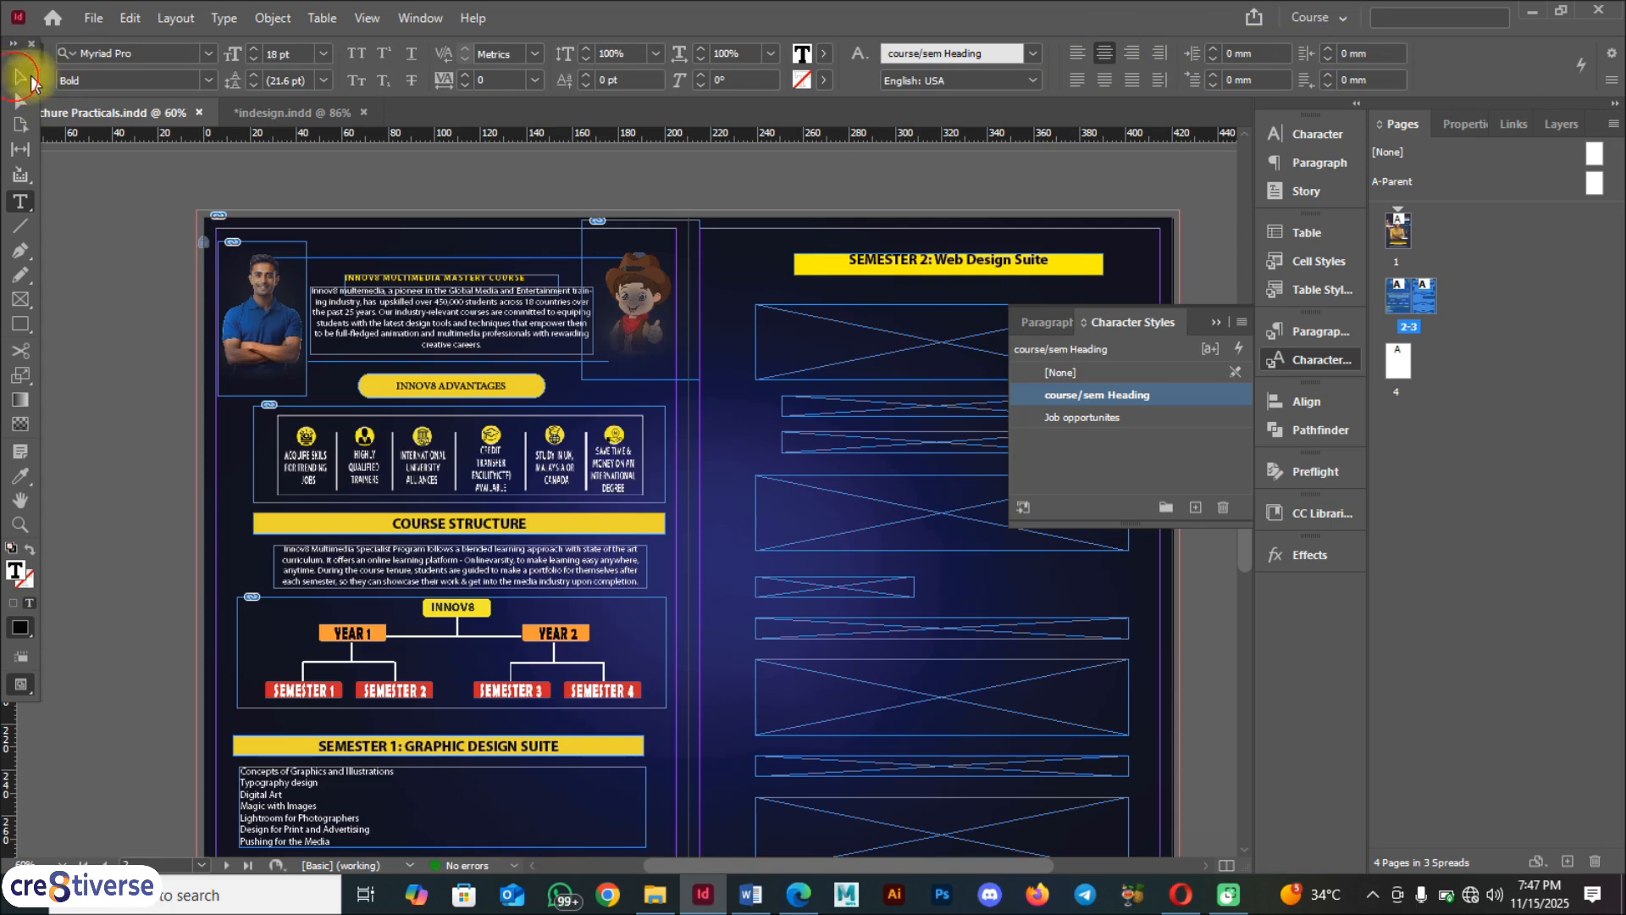
# Center the Semester 2 heading text vertically within its yellow frame and deselect the frame
pyautogui.click(1114, 209)
pyautogui.click(1087, 265)
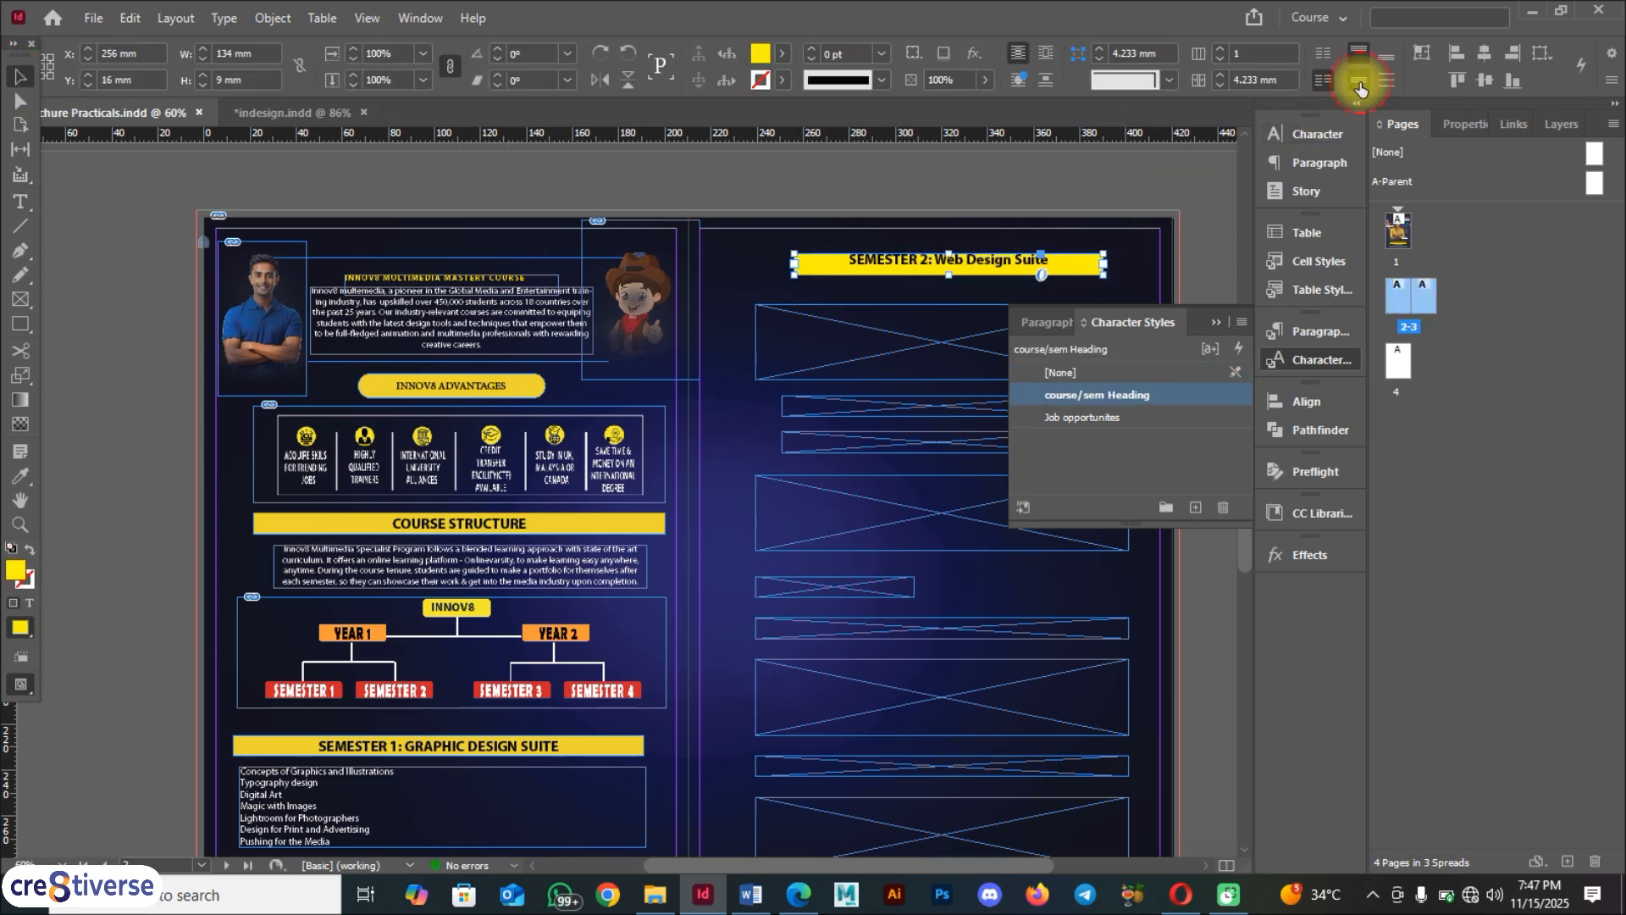
pyautogui.click(1359, 83)
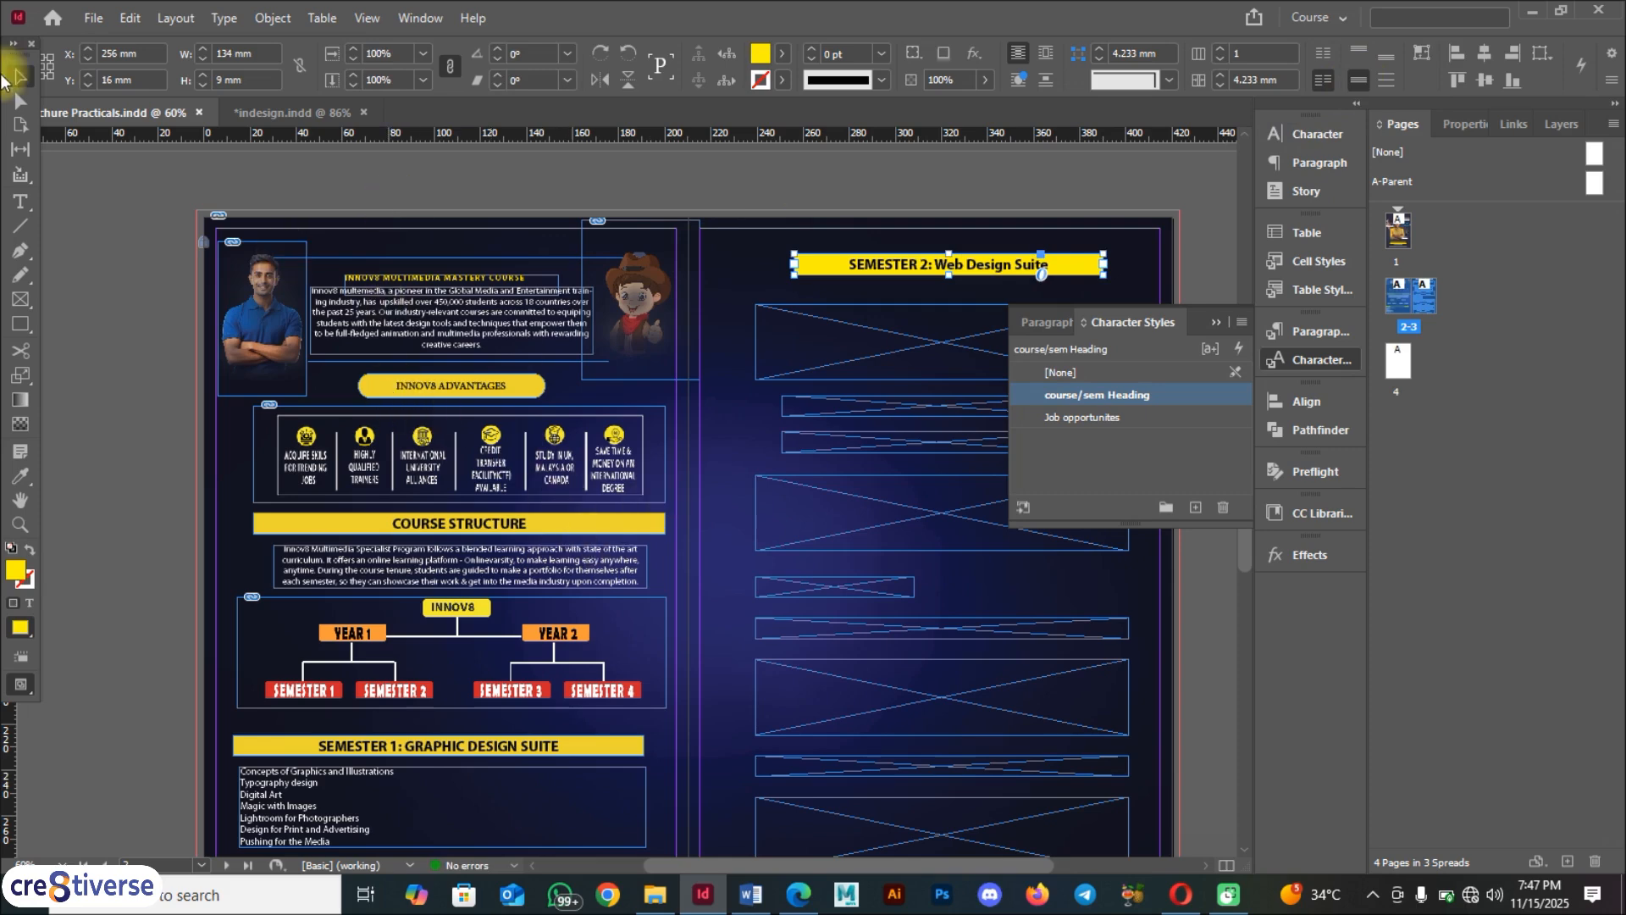
pyautogui.click(844, 287)
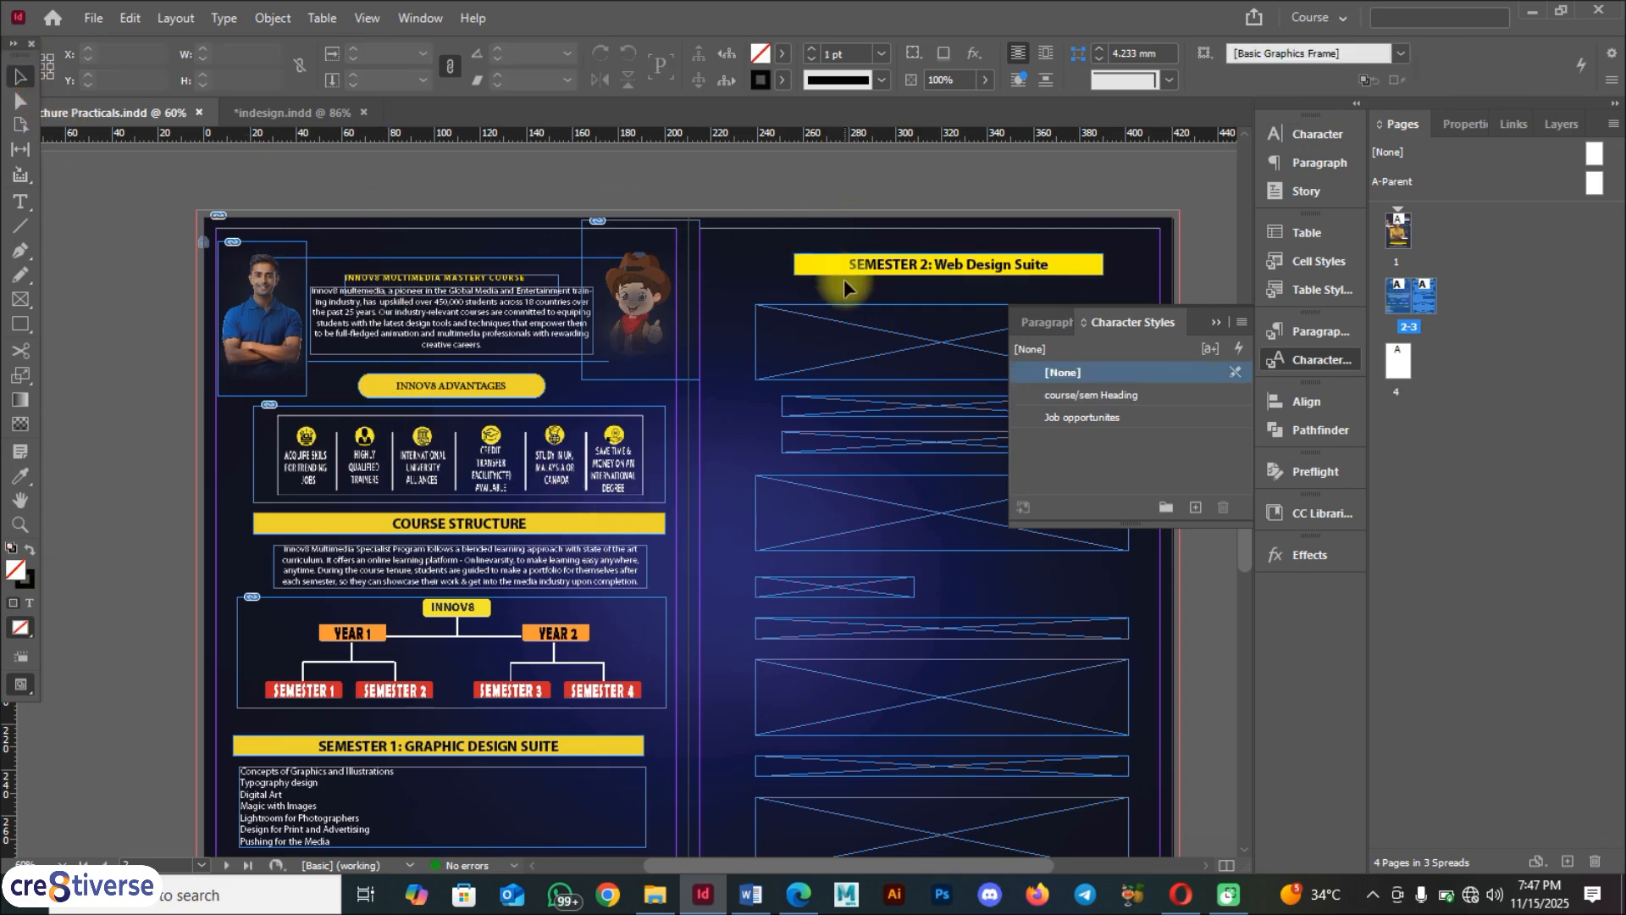
# Replace the Semester 2 heading frame on the right-hand page with a copy of the yellow Semester 1 heading frame
pyautogui.click(885, 273)
pyautogui.press('BackSpace')
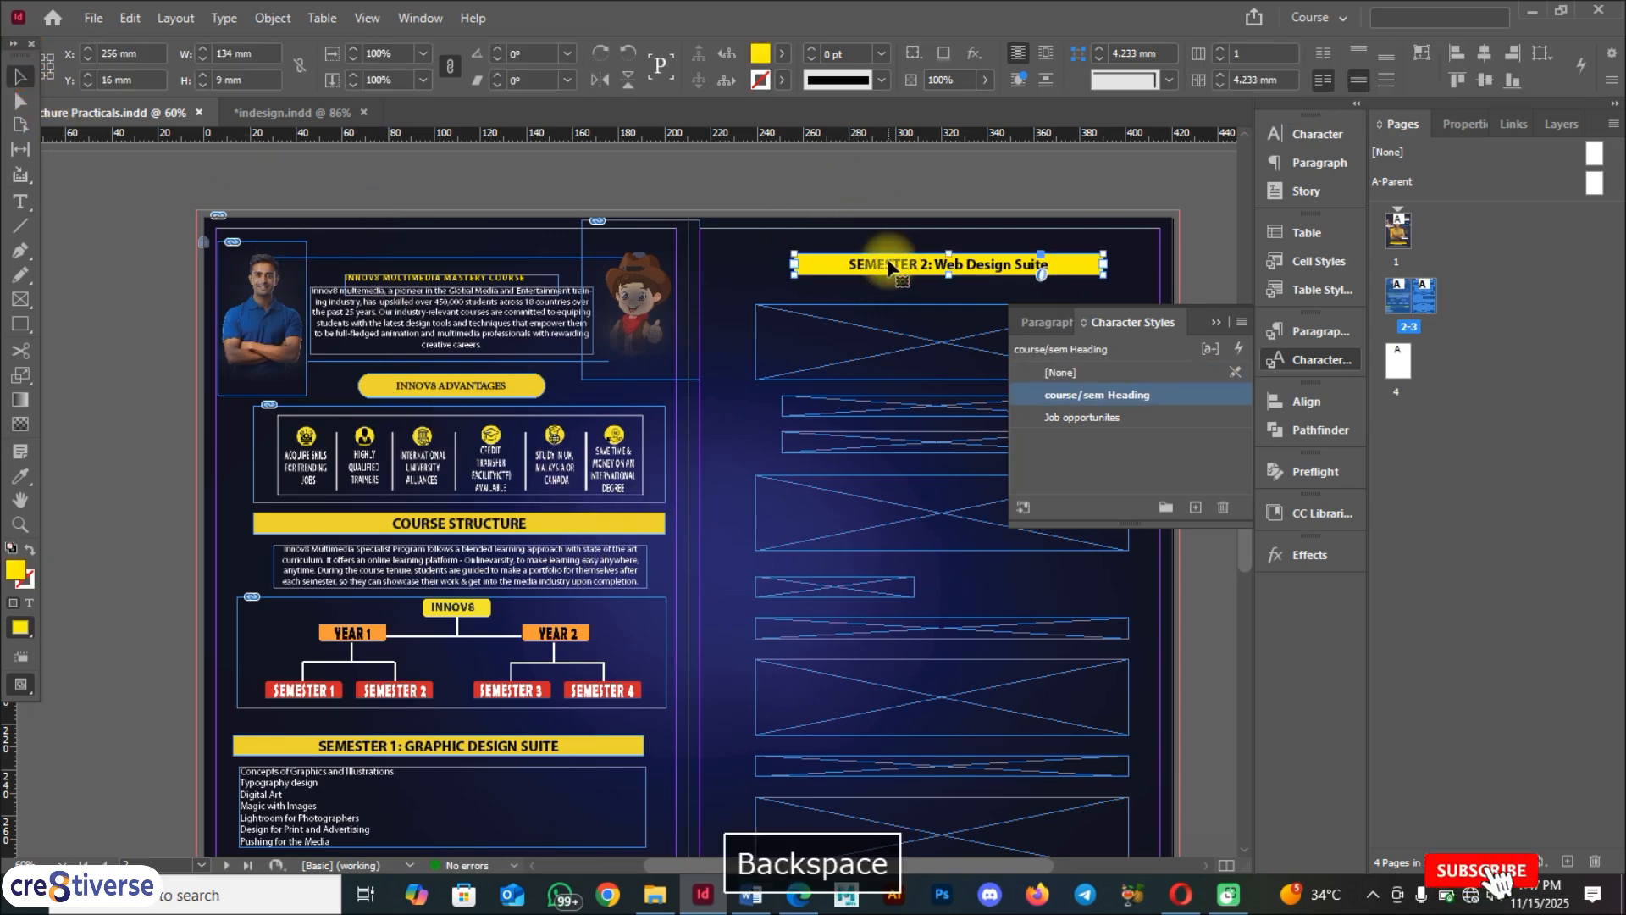
pyautogui.click(380, 757)
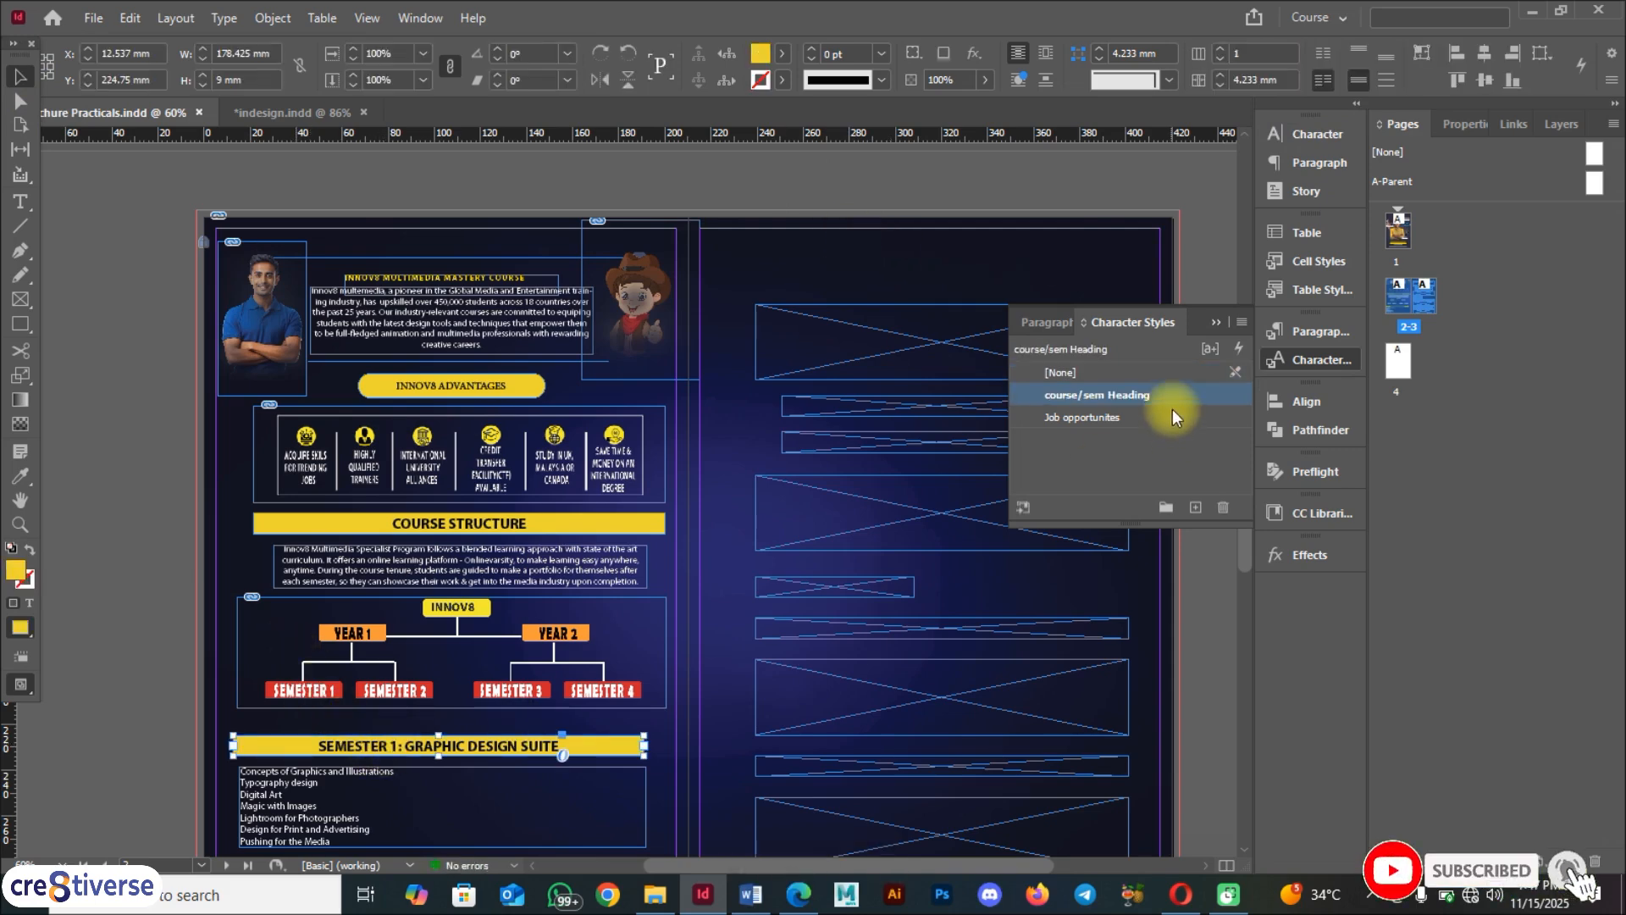
pyautogui.click(1216, 322)
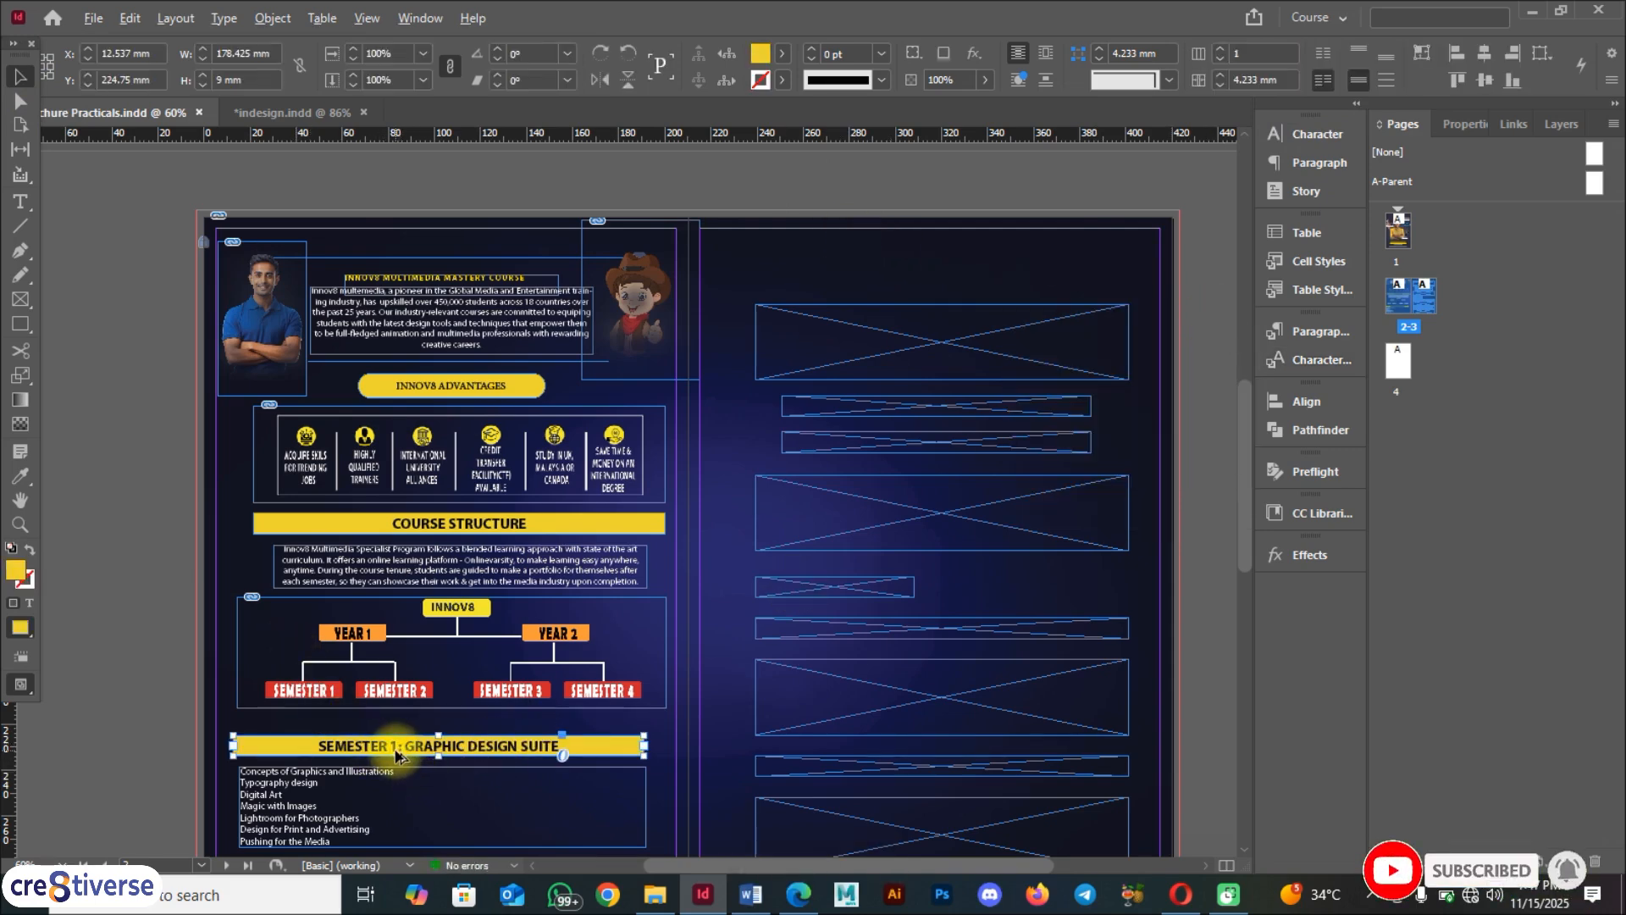
pyautogui.keyDown('alt'); pyautogui.moveTo(376, 751); pyautogui.dragTo(874, 270); pyautogui.keyUp('alt')
# Replace the copied heading's text with "SEMESTER 2: Web Design Suite"
pyautogui.doubleClick(875, 268)
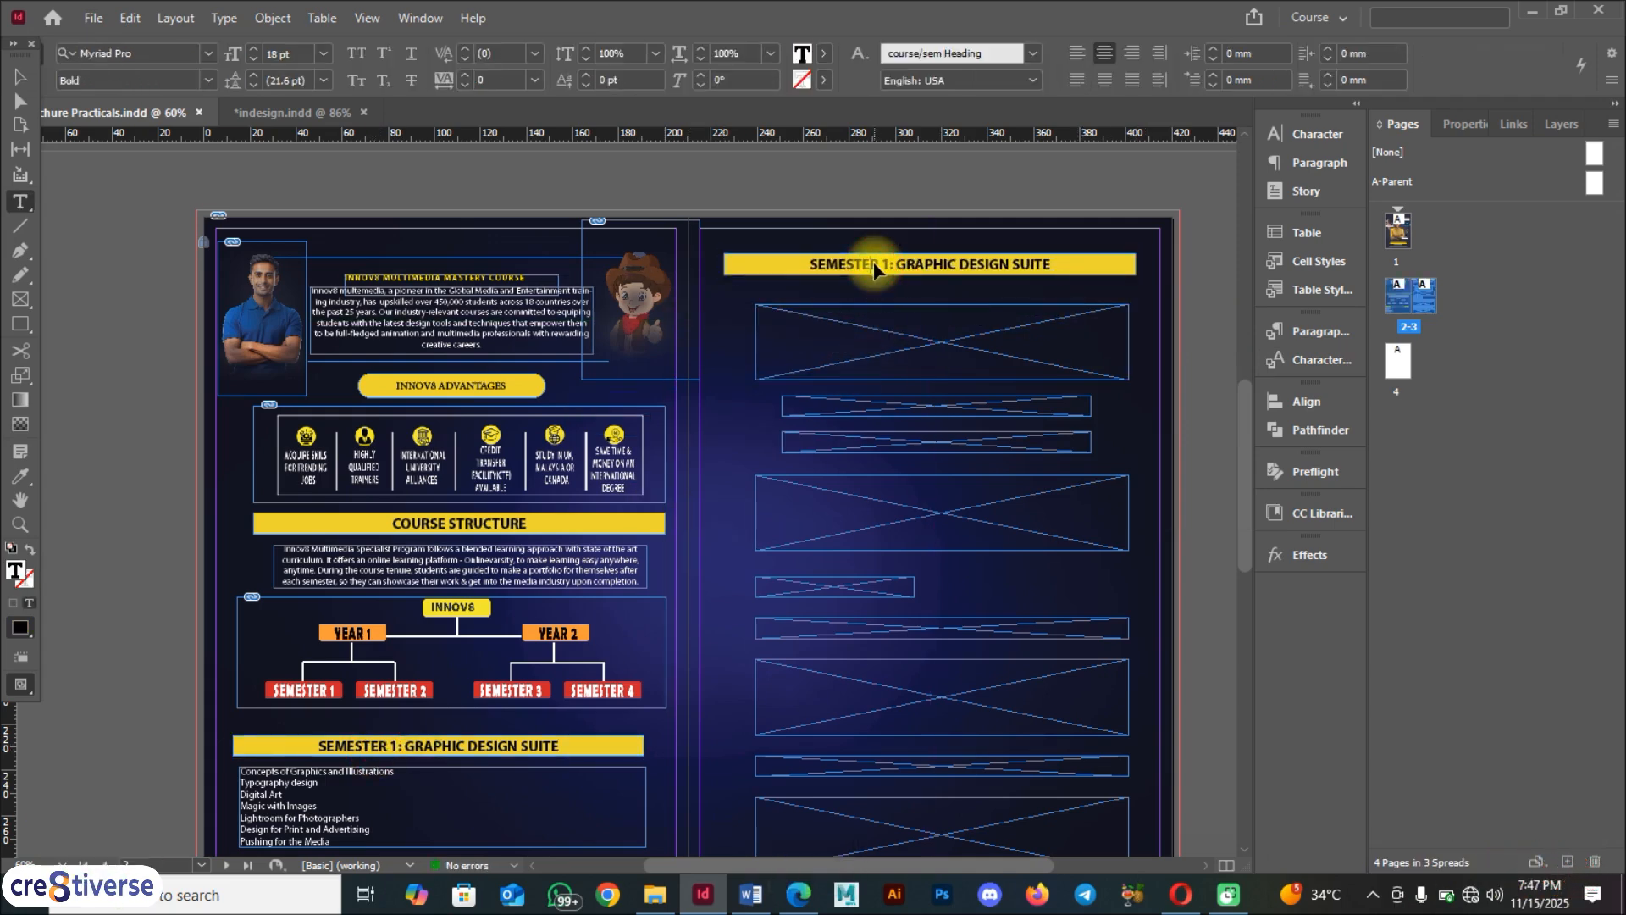
pyautogui.hotkey('ctrl', 'a')
pyautogui.write('SEMESTER 2: Web Design Suite')
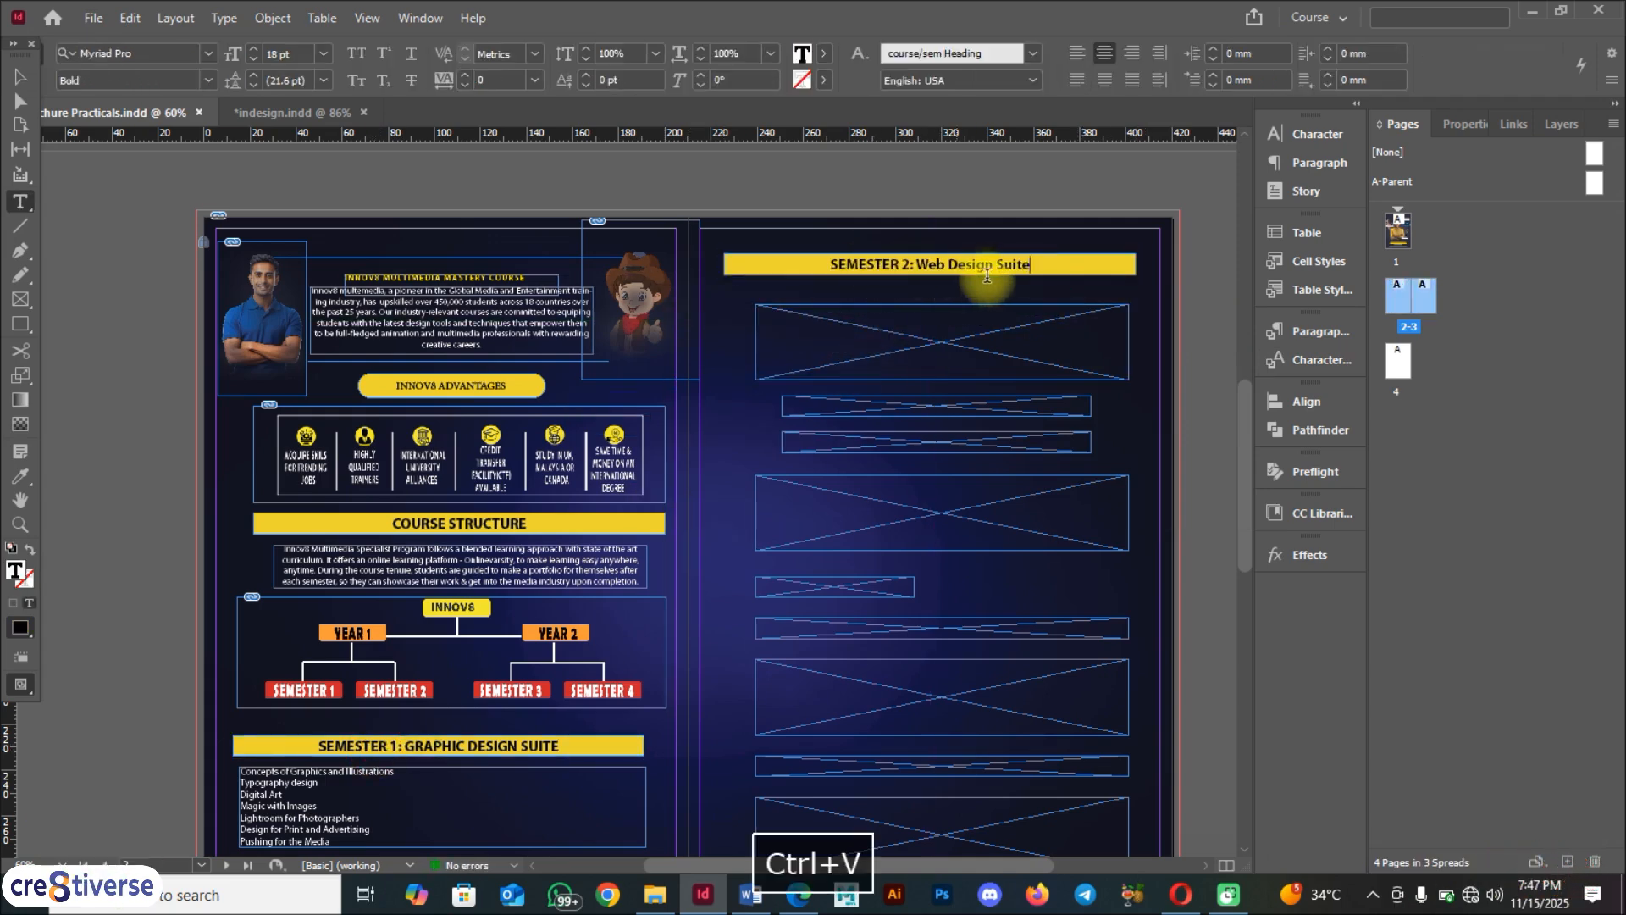
pyautogui.click(19, 78)
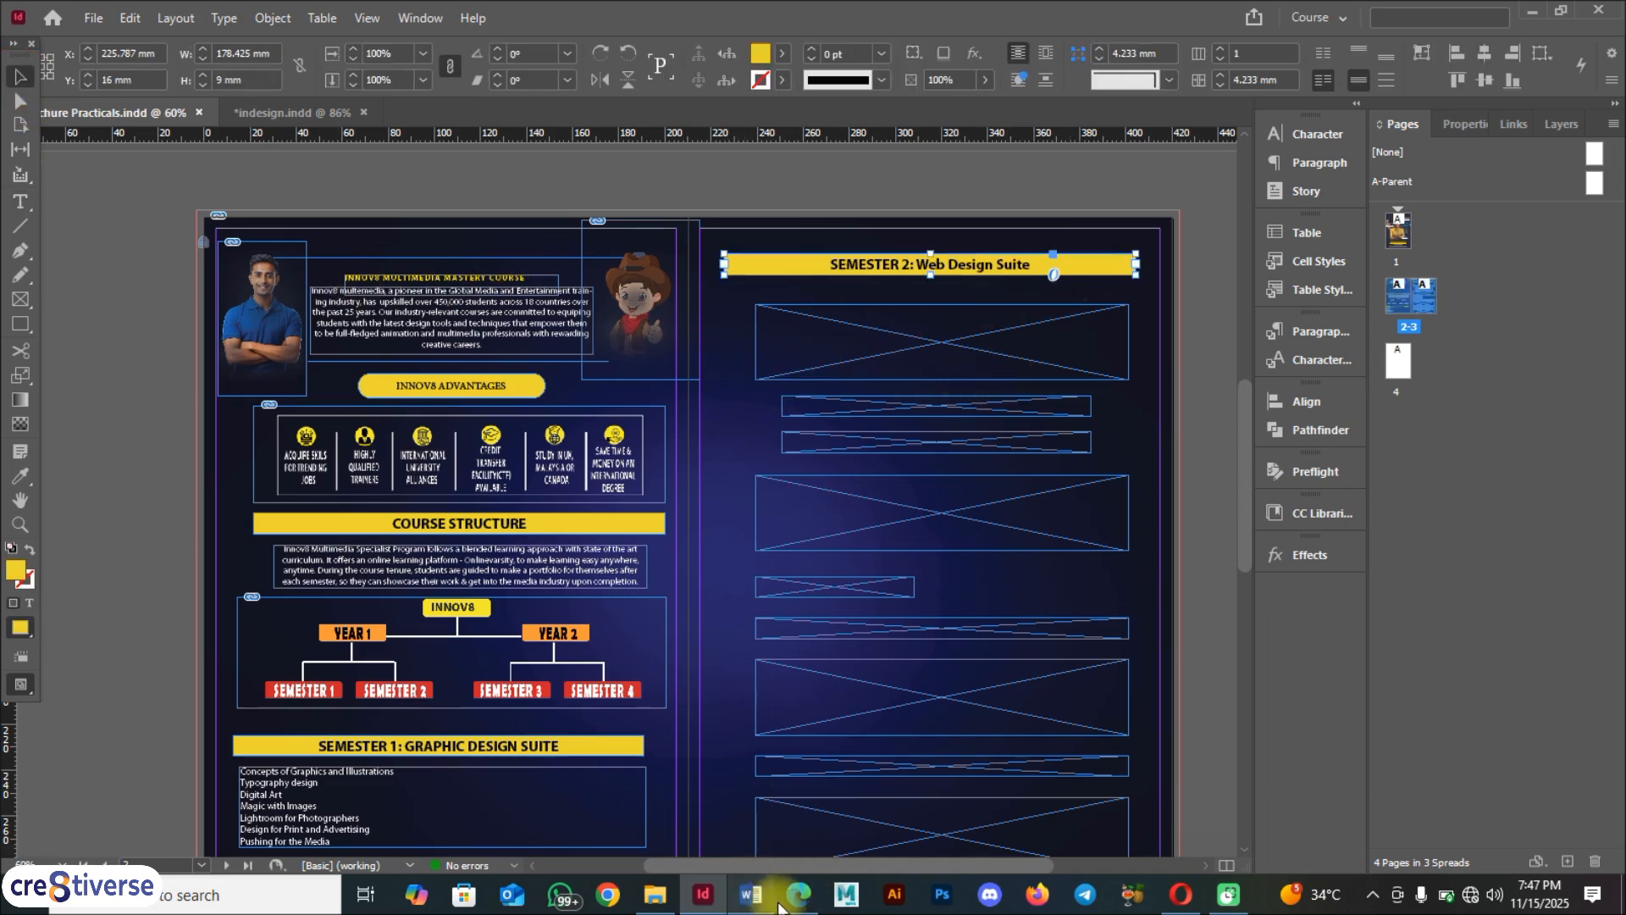
# Copy the Semester 2 topics, Web Designing Concepts through Web Portfolio, from Word into the empty InDesign frame below the Semester 2 heading
pyautogui.click(752, 896)
pyautogui.scroll(-2, 591, 675)
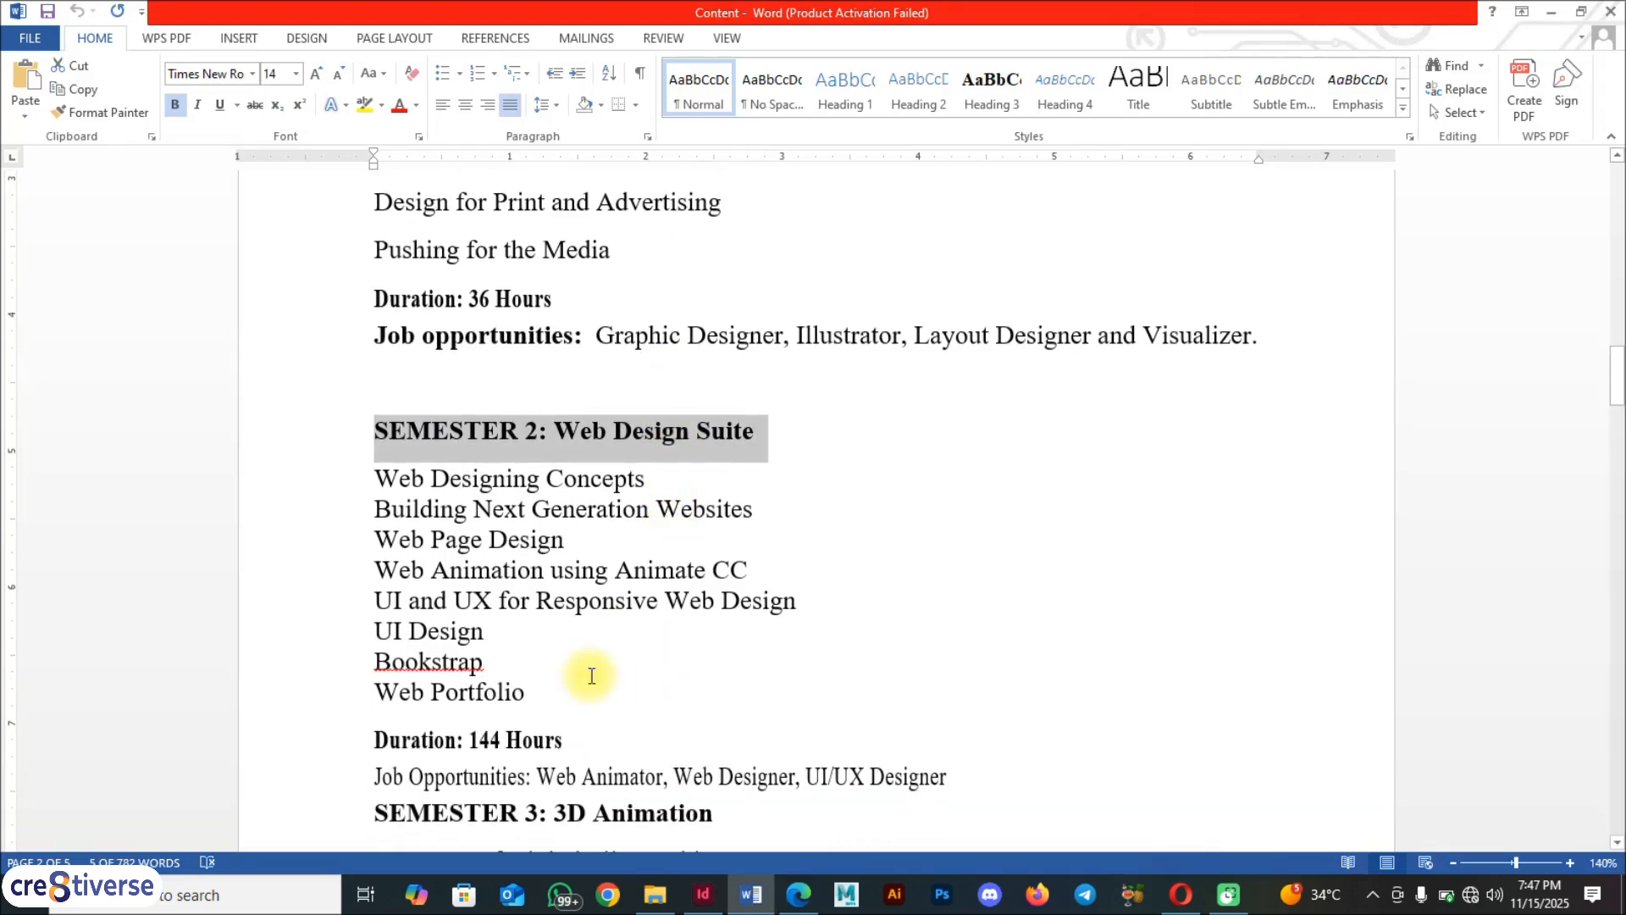
pyautogui.moveTo(543, 694); pyautogui.dragTo(375, 476)
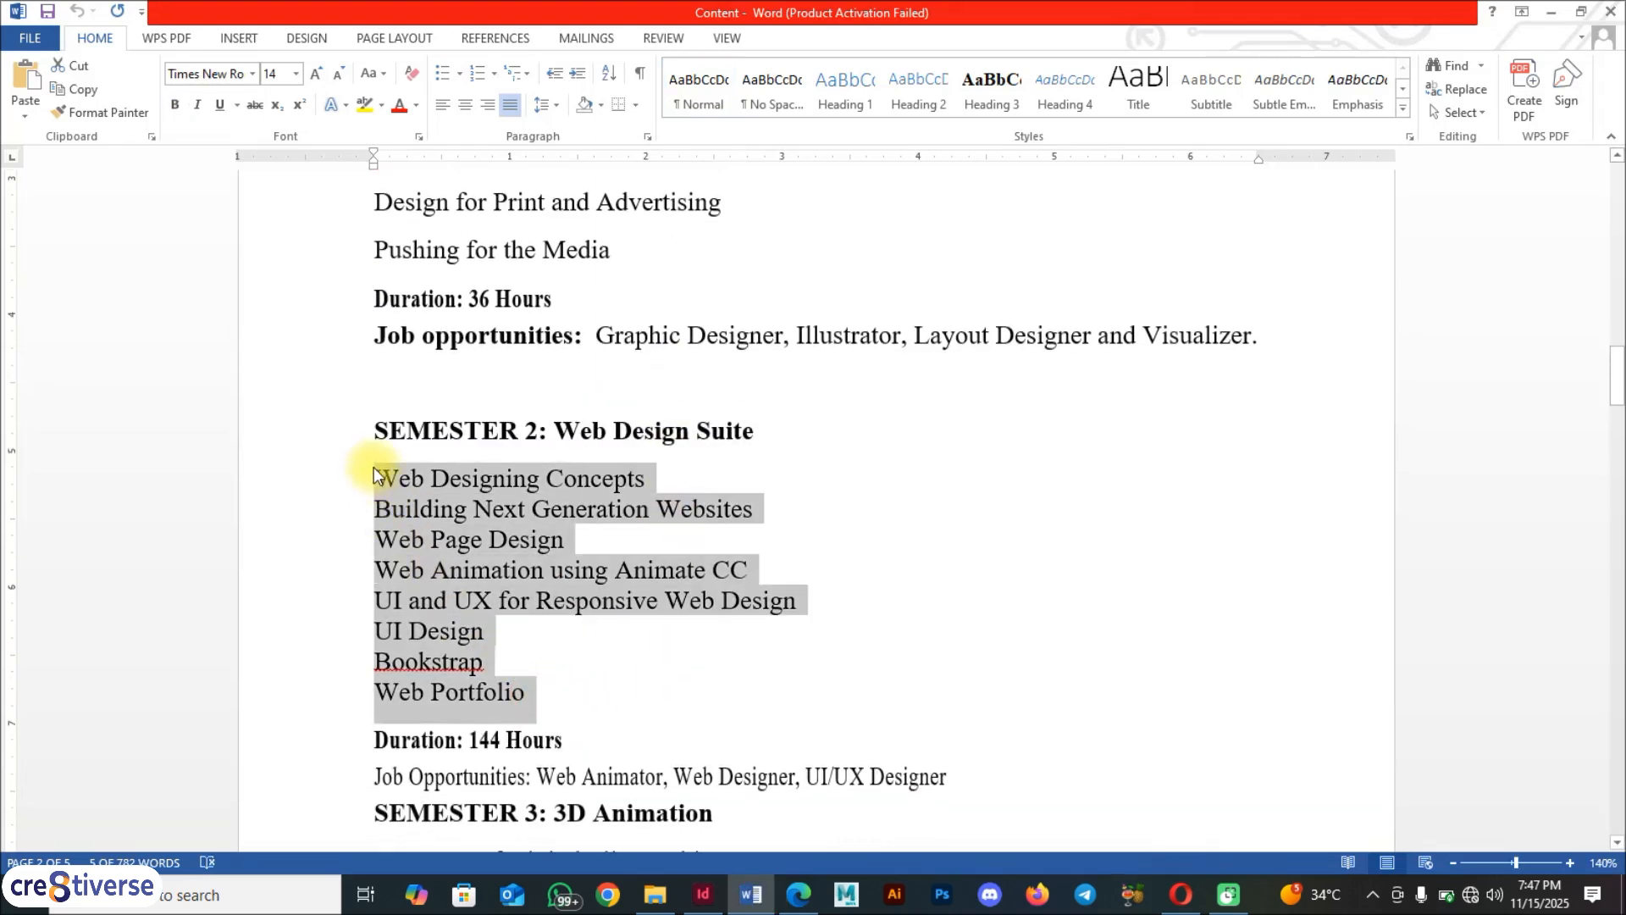
pyautogui.hotkey('ctrl', 'c')
pyautogui.click(703, 894)
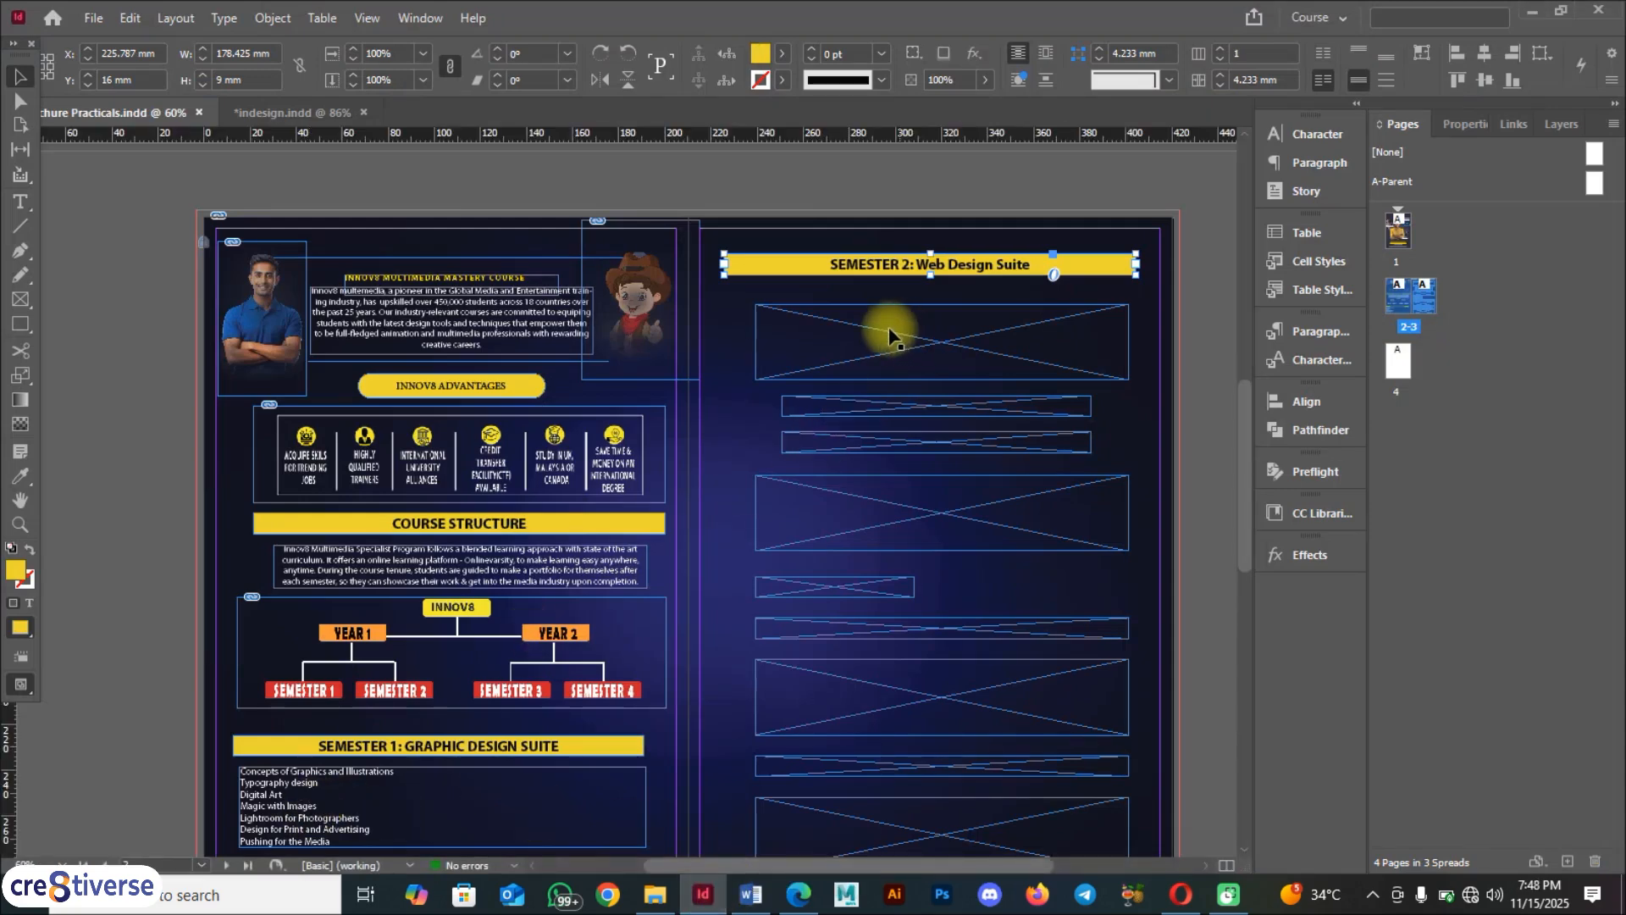
pyautogui.click(855, 338)
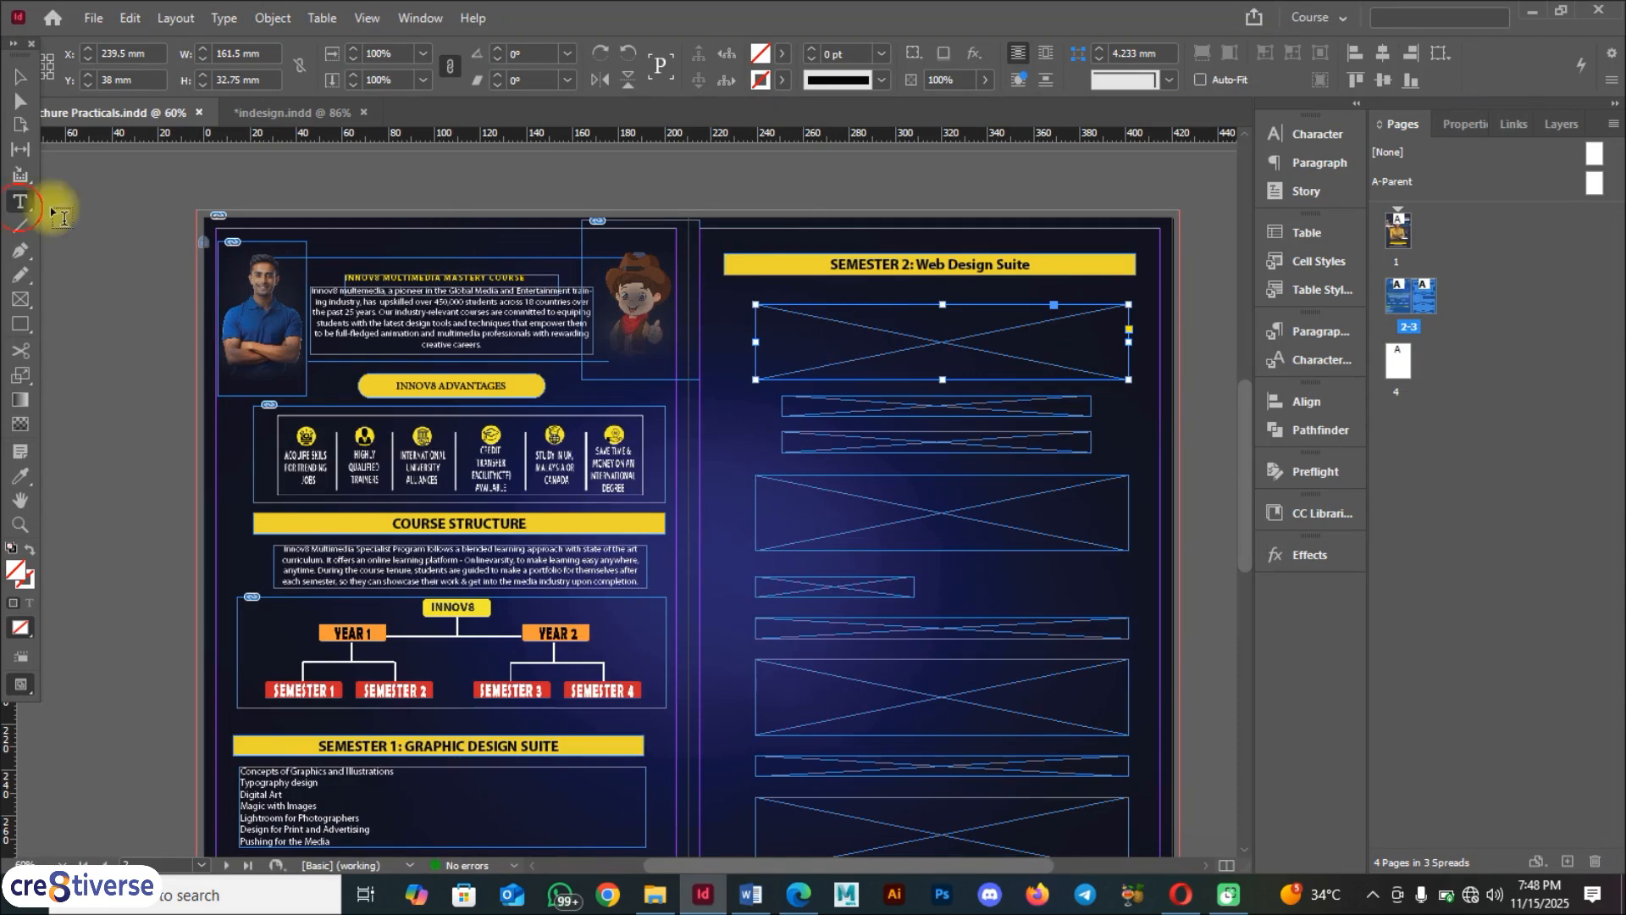
pyautogui.click(800, 339)
pyautogui.hotkey('ctrl', 'v')
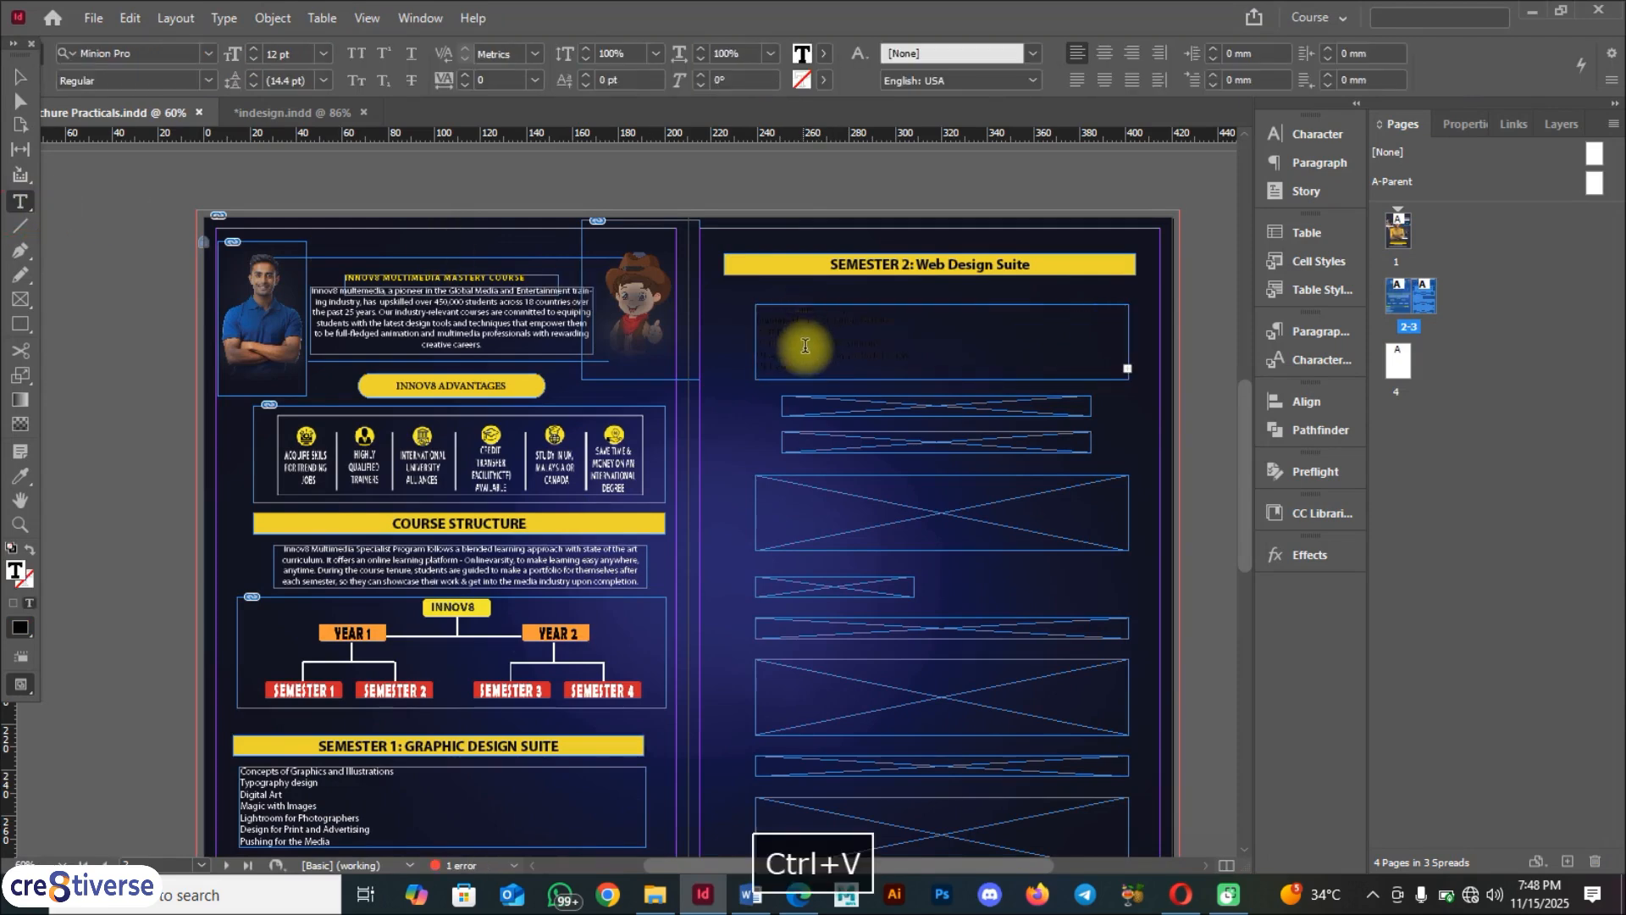
# Apply the Semester Body paragraph style to all of the pasted Semester 2 topics and deselect the frame
pyautogui.hotkey('ctrl', 'a')
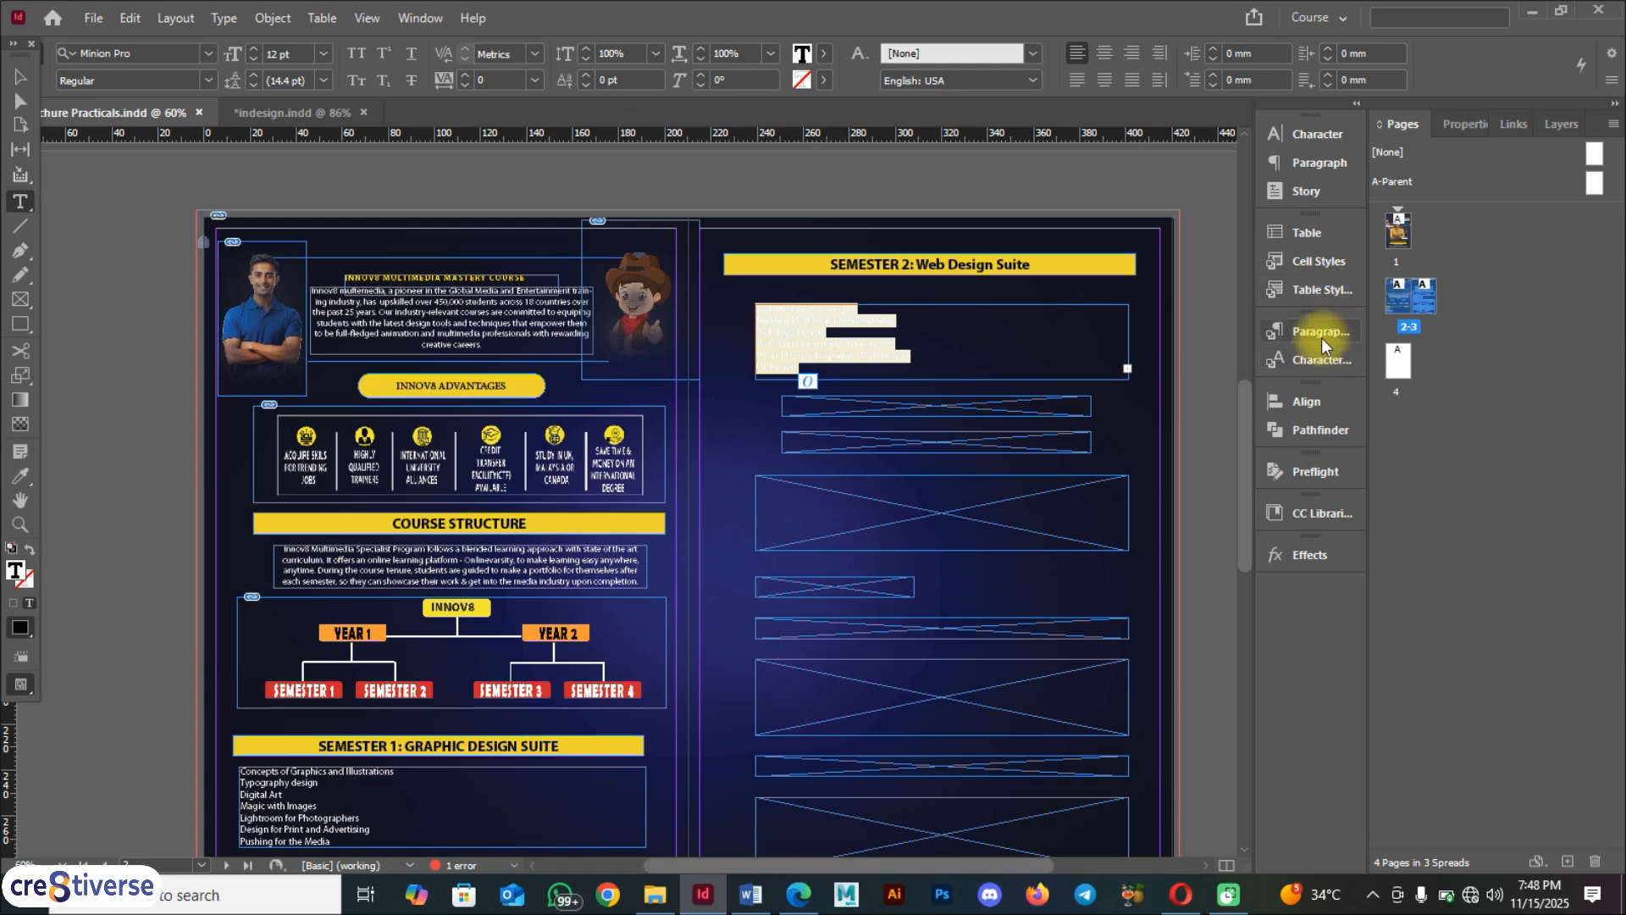
pyautogui.click(1322, 337)
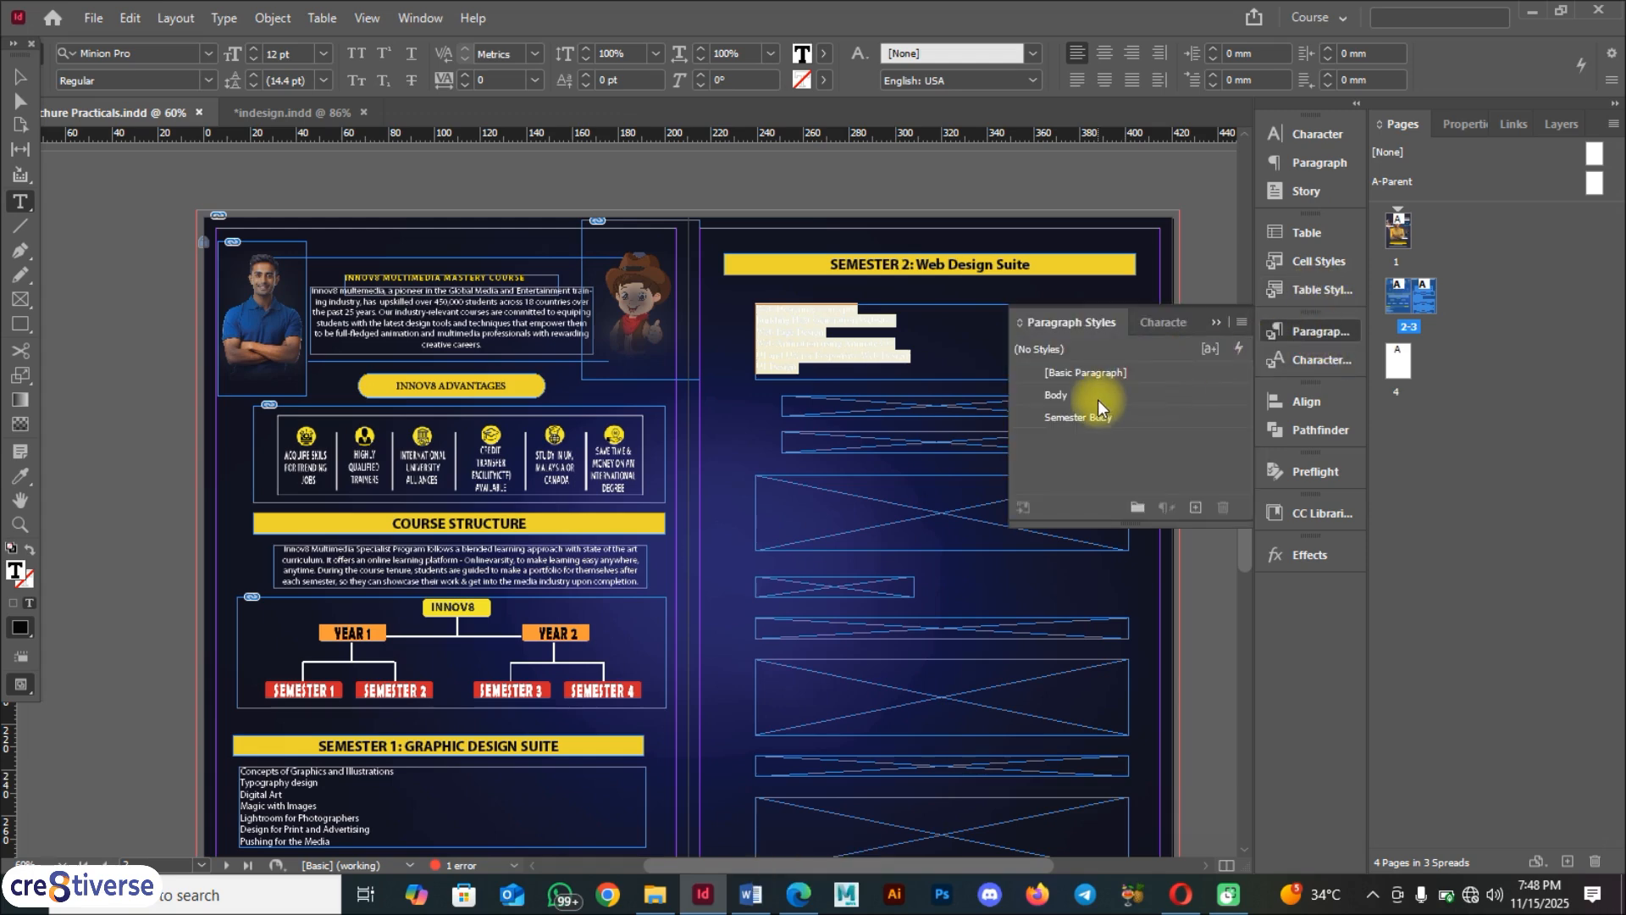
pyautogui.click(1099, 404)
pyautogui.click(1093, 418)
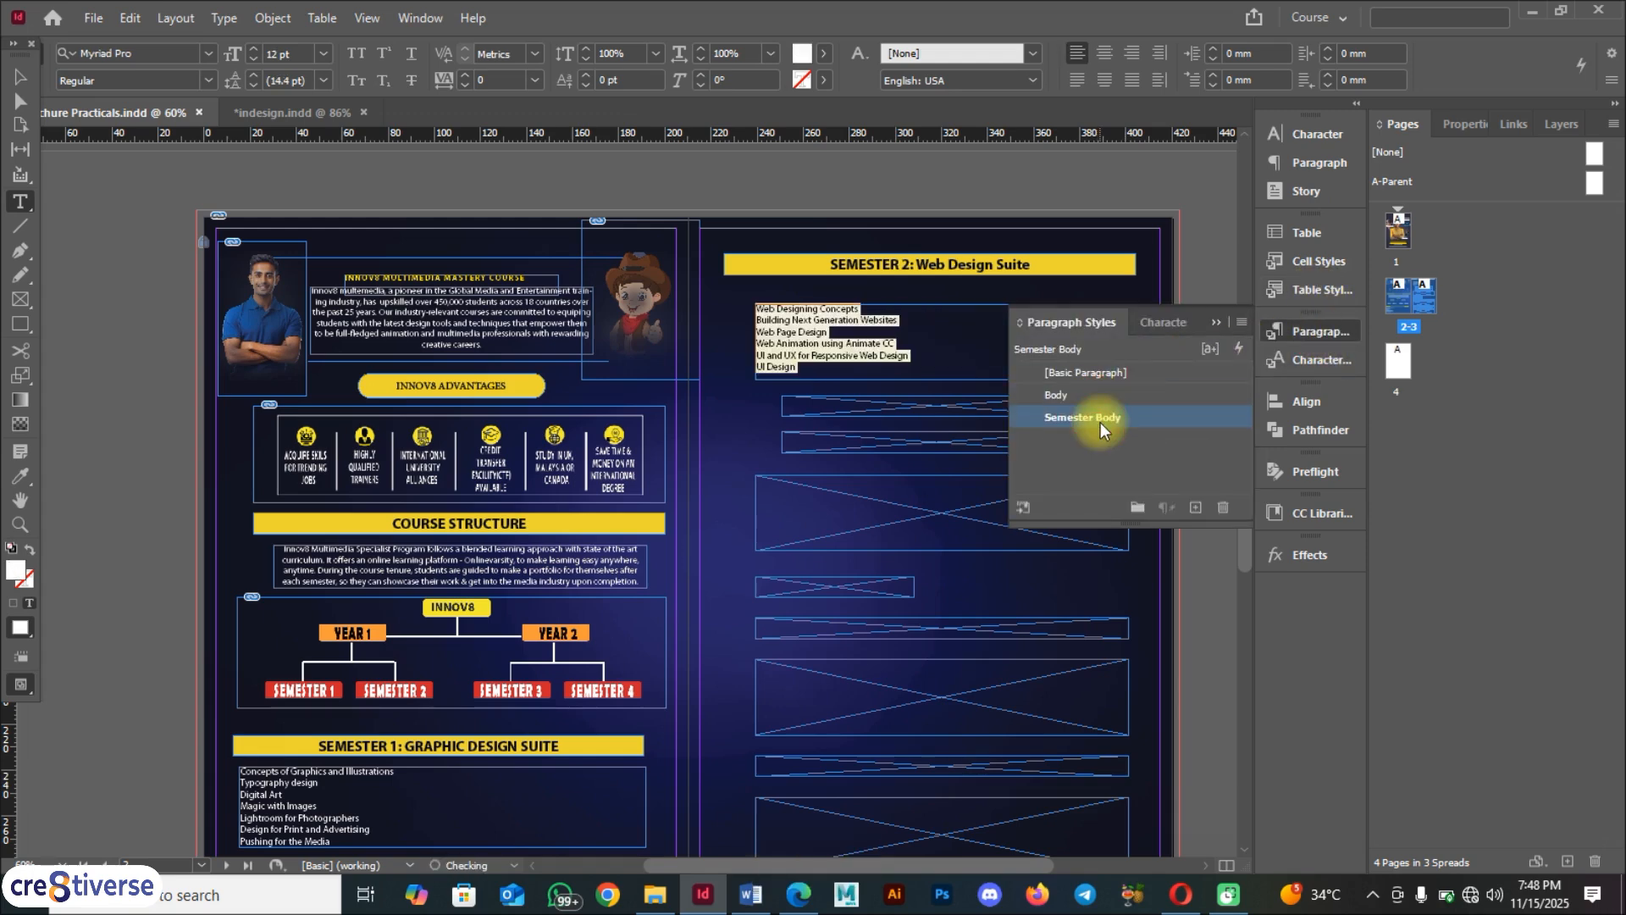
pyautogui.click(21, 75)
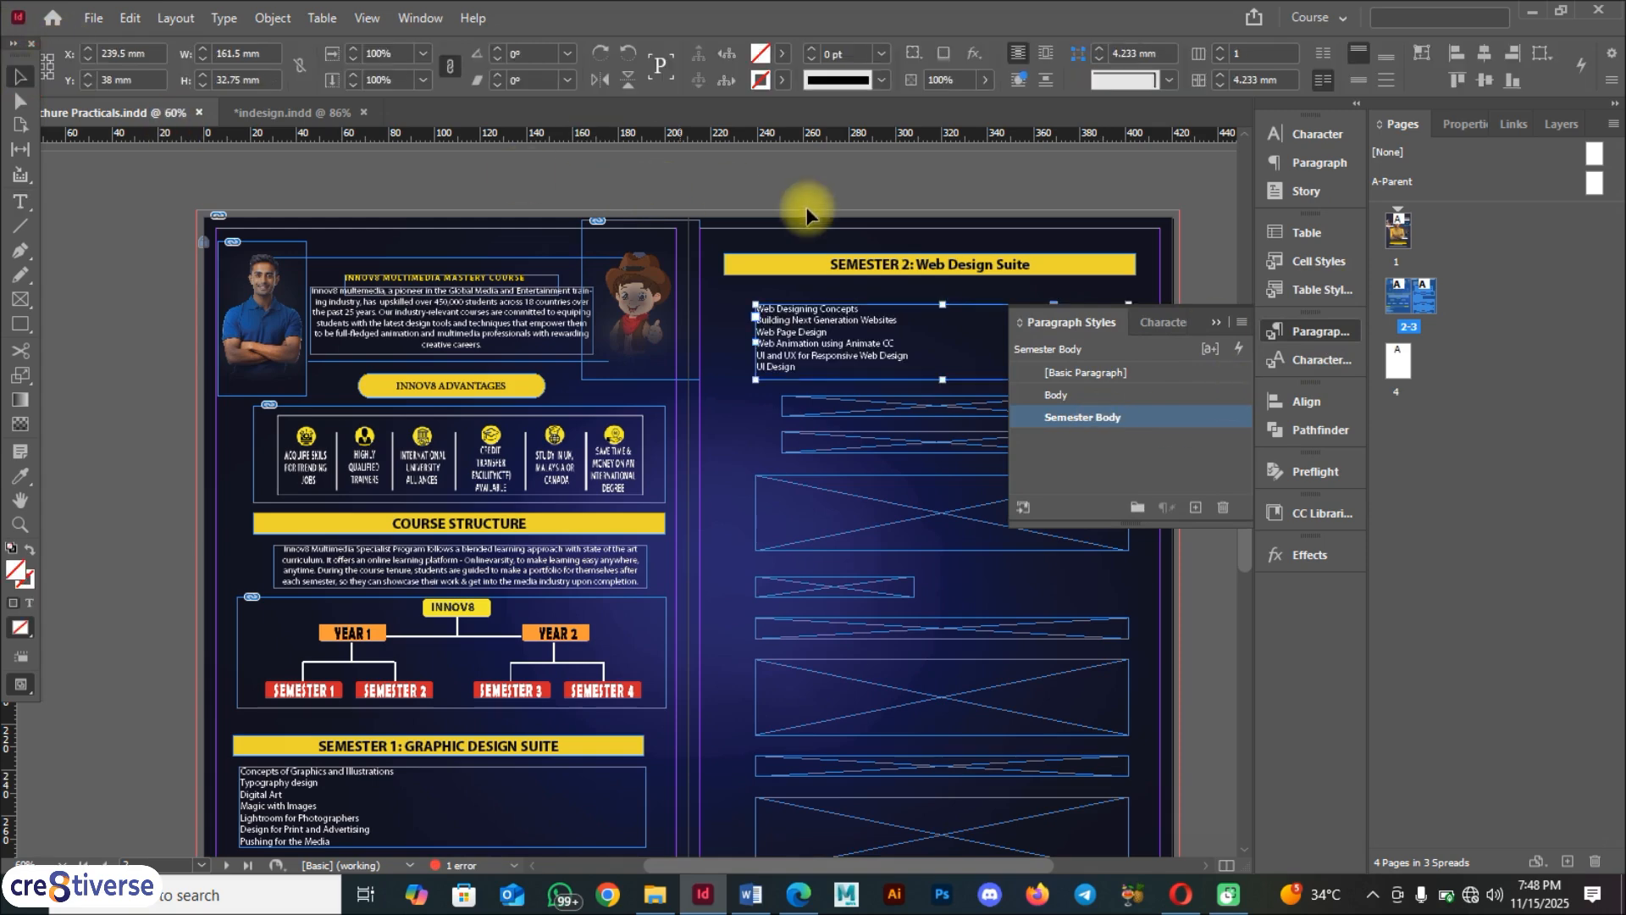
pyautogui.click(815, 191)
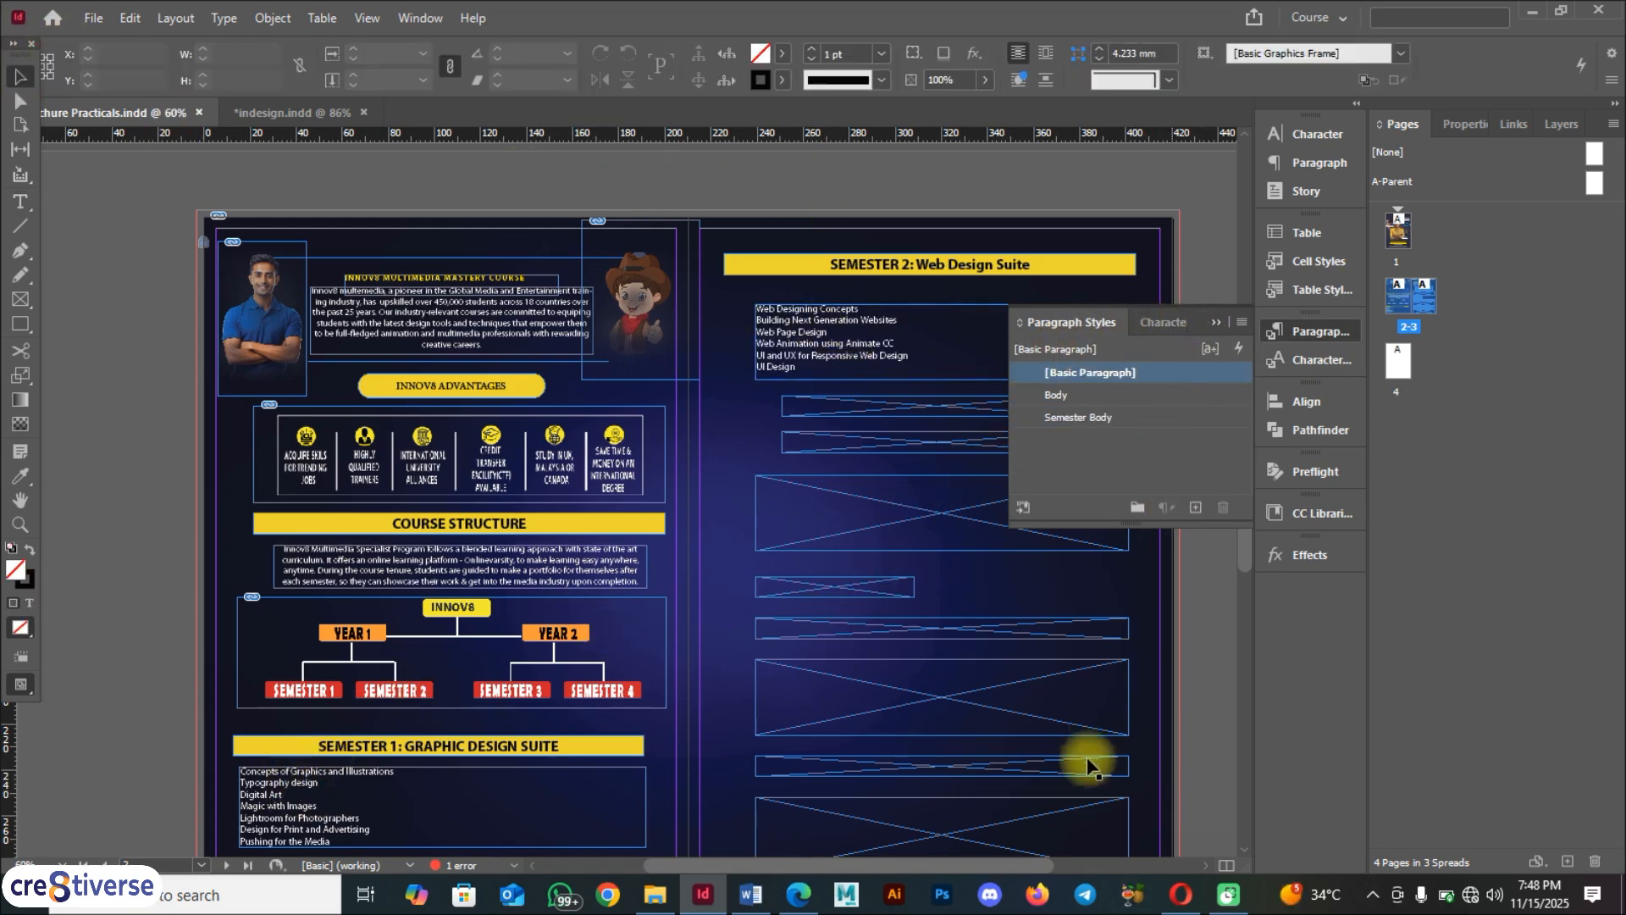
# Compare the Semester 2 duration bar in the reference PDF with the Semester 1 duration bar in the InDesign layout
pyautogui.click(804, 900)
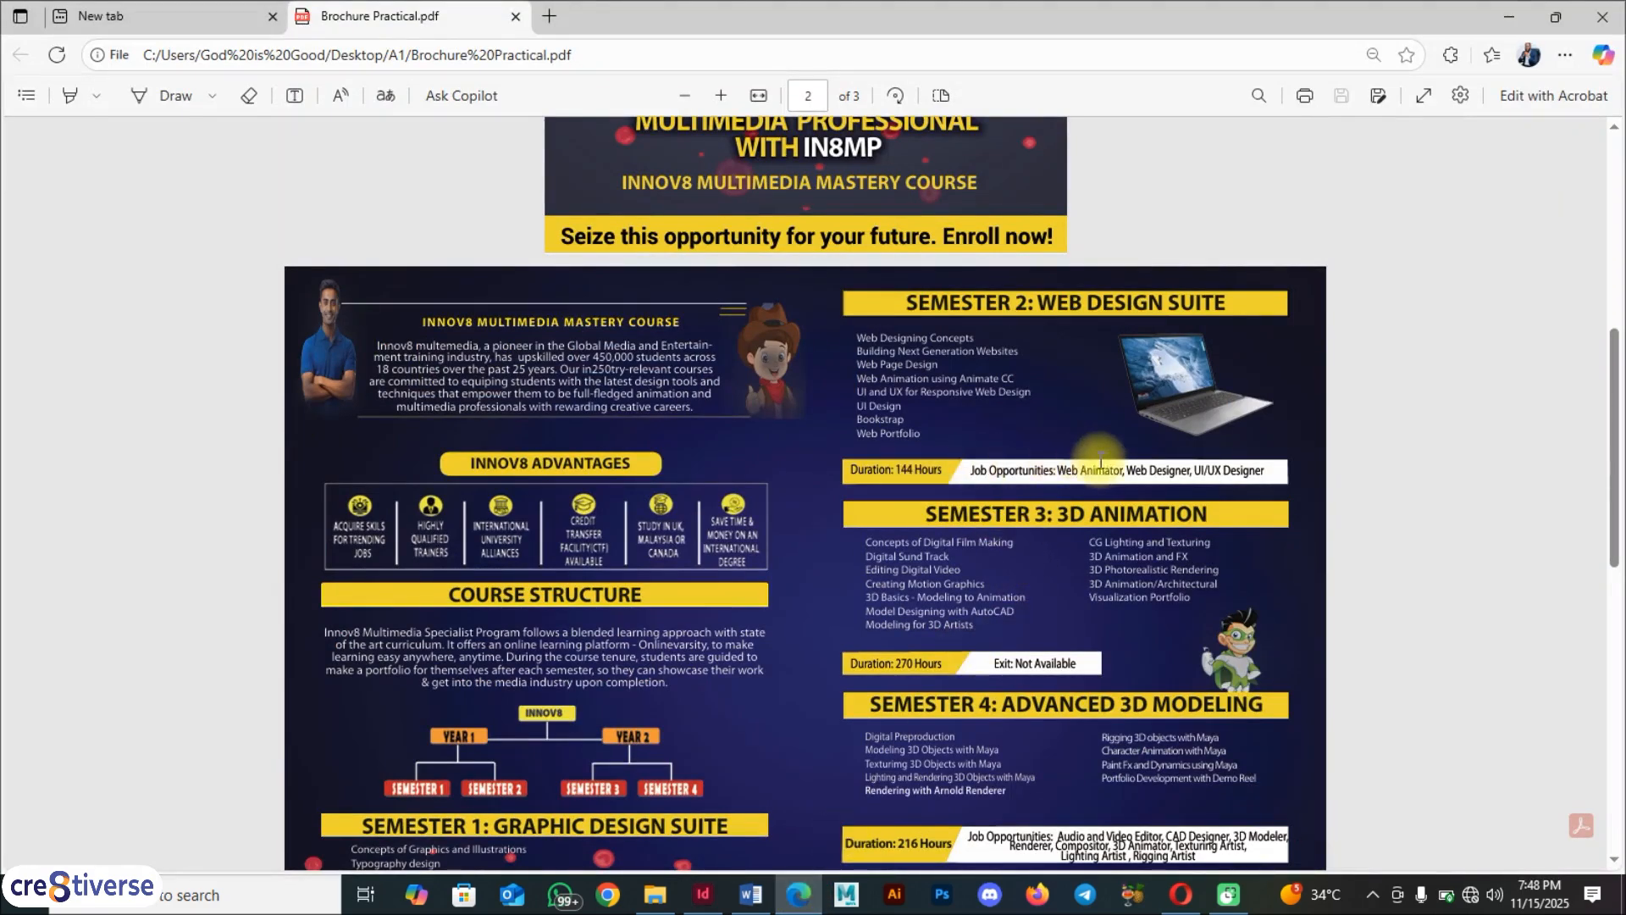
pyautogui.hotkey('alt', 'Tab')
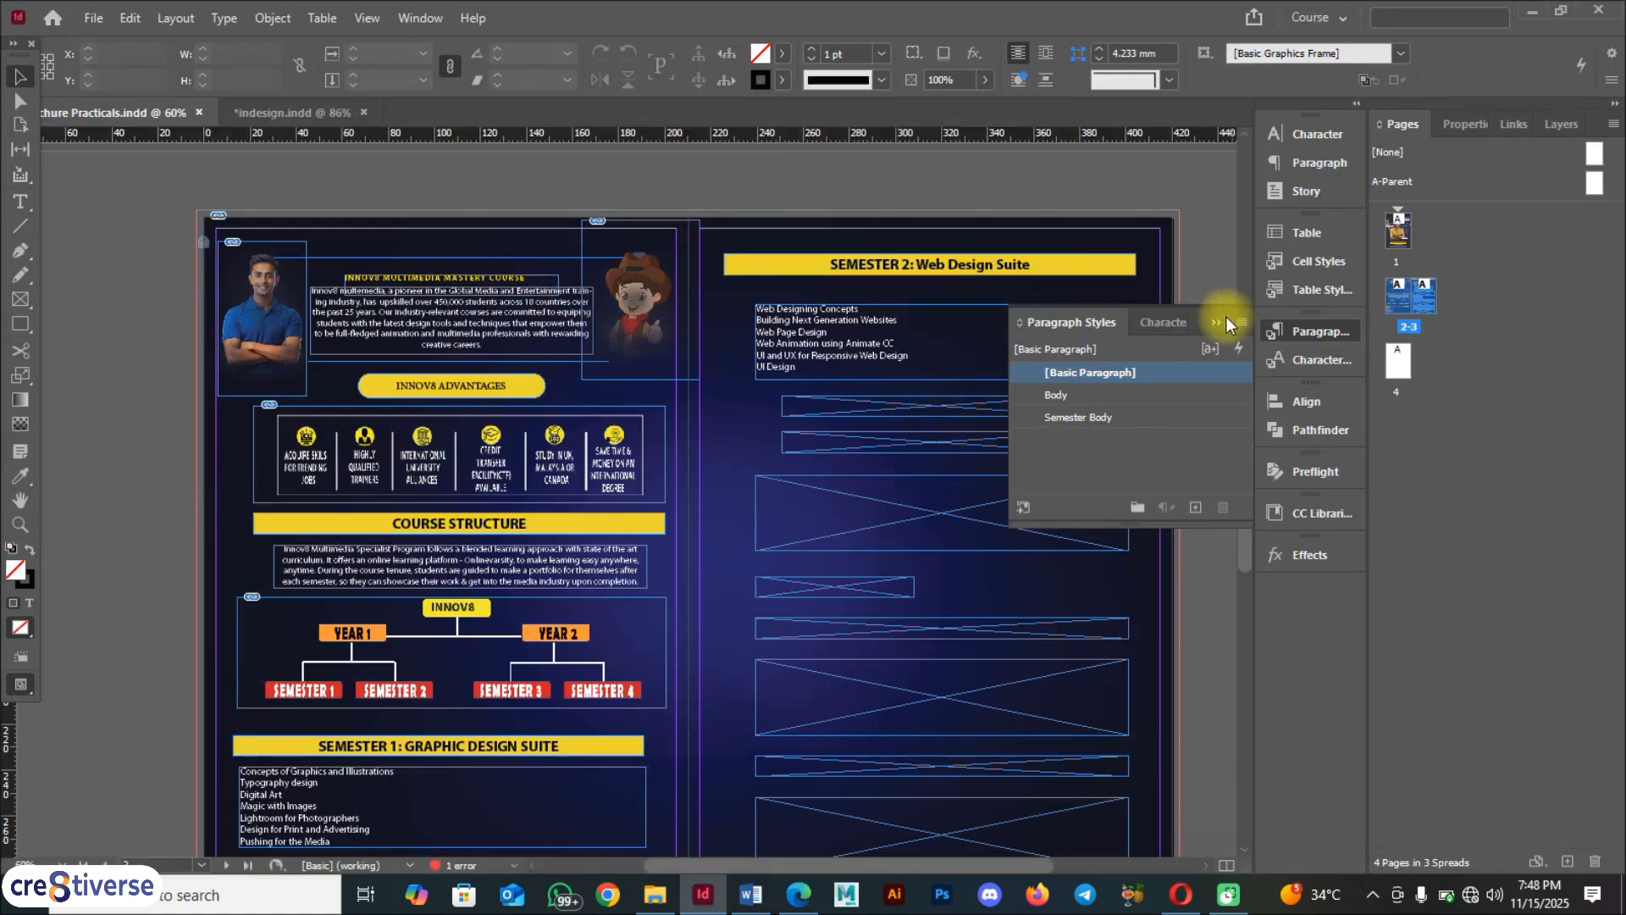
pyautogui.scroll(-3, 393, 667)
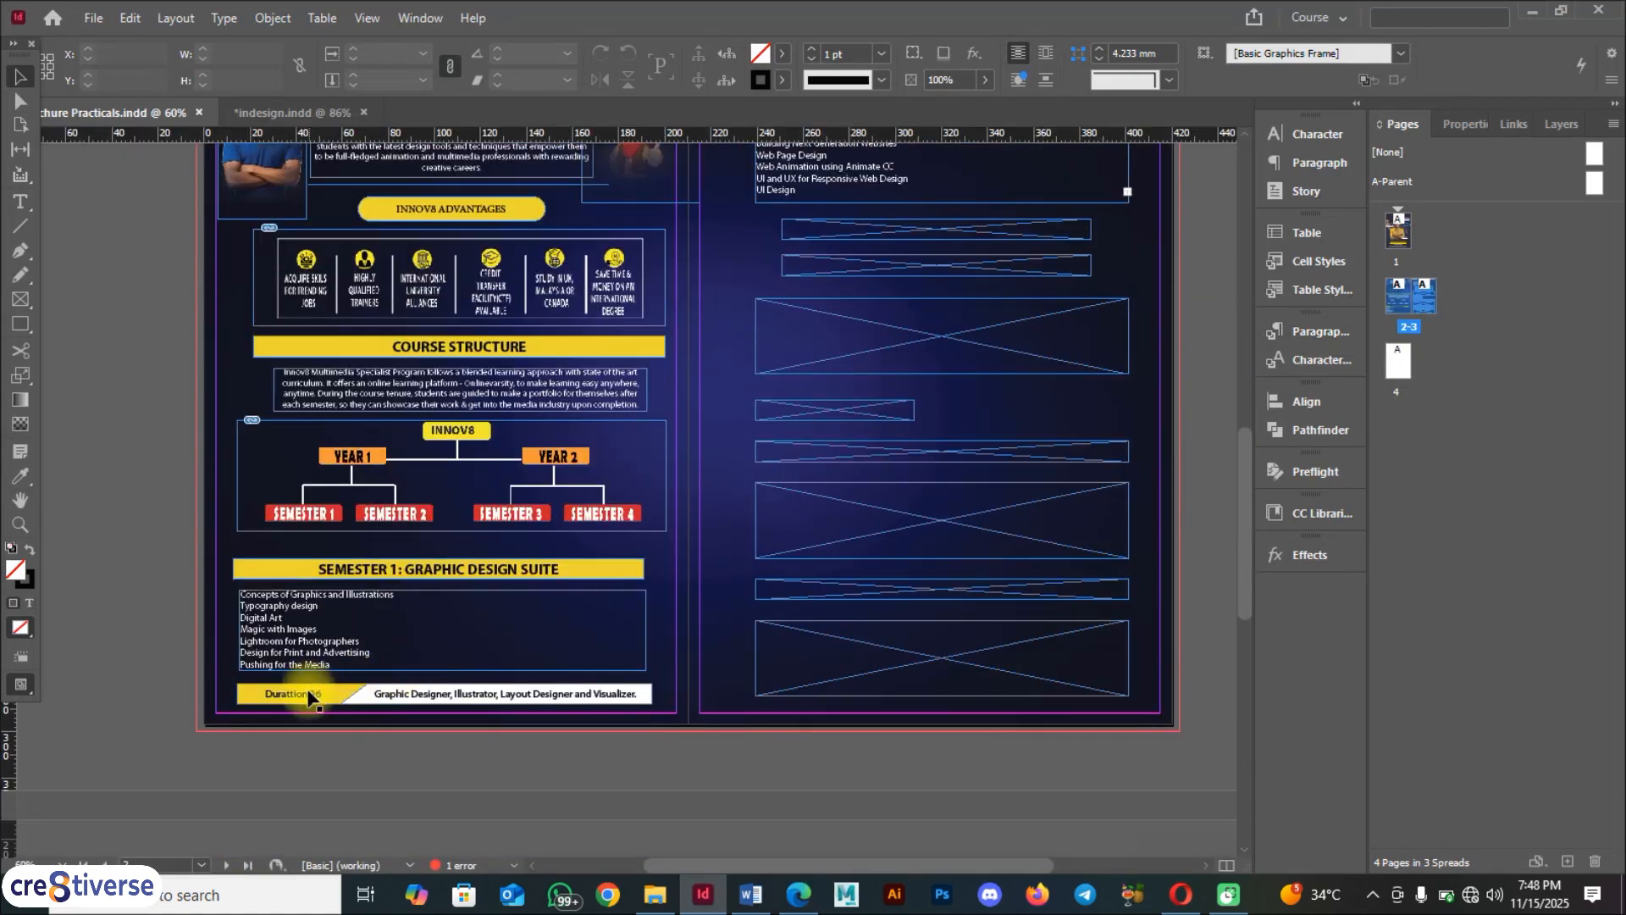
pyautogui.click(310, 696)
pyautogui.scroll(5, 310, 697)
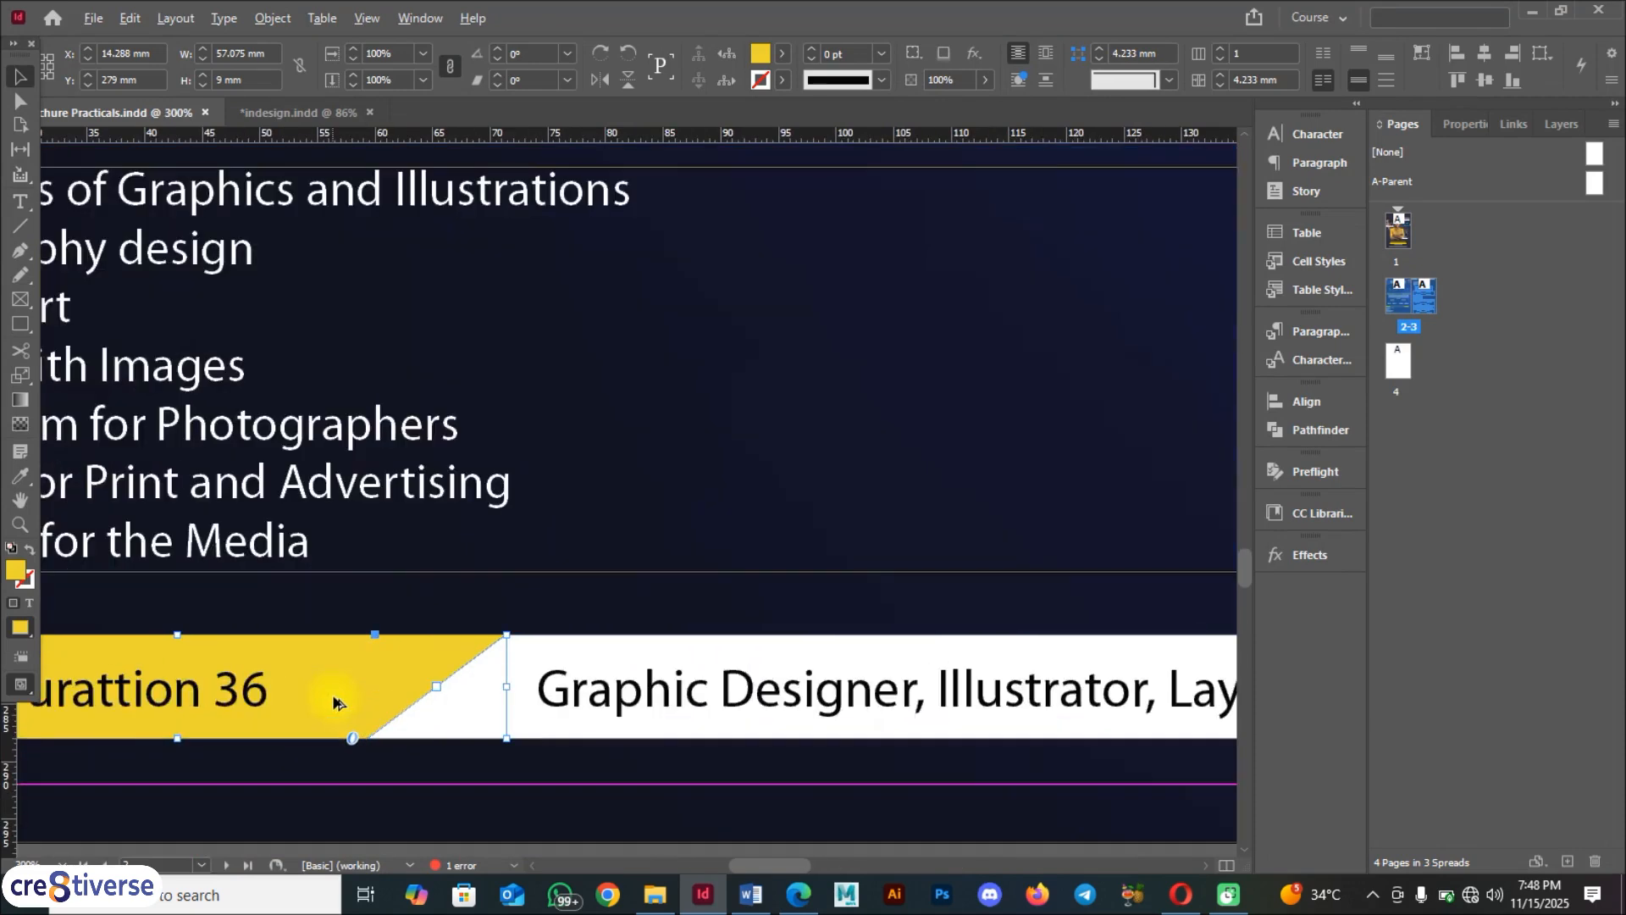
pyautogui.scroll(-2, 336, 700)
pyautogui.click(335, 742)
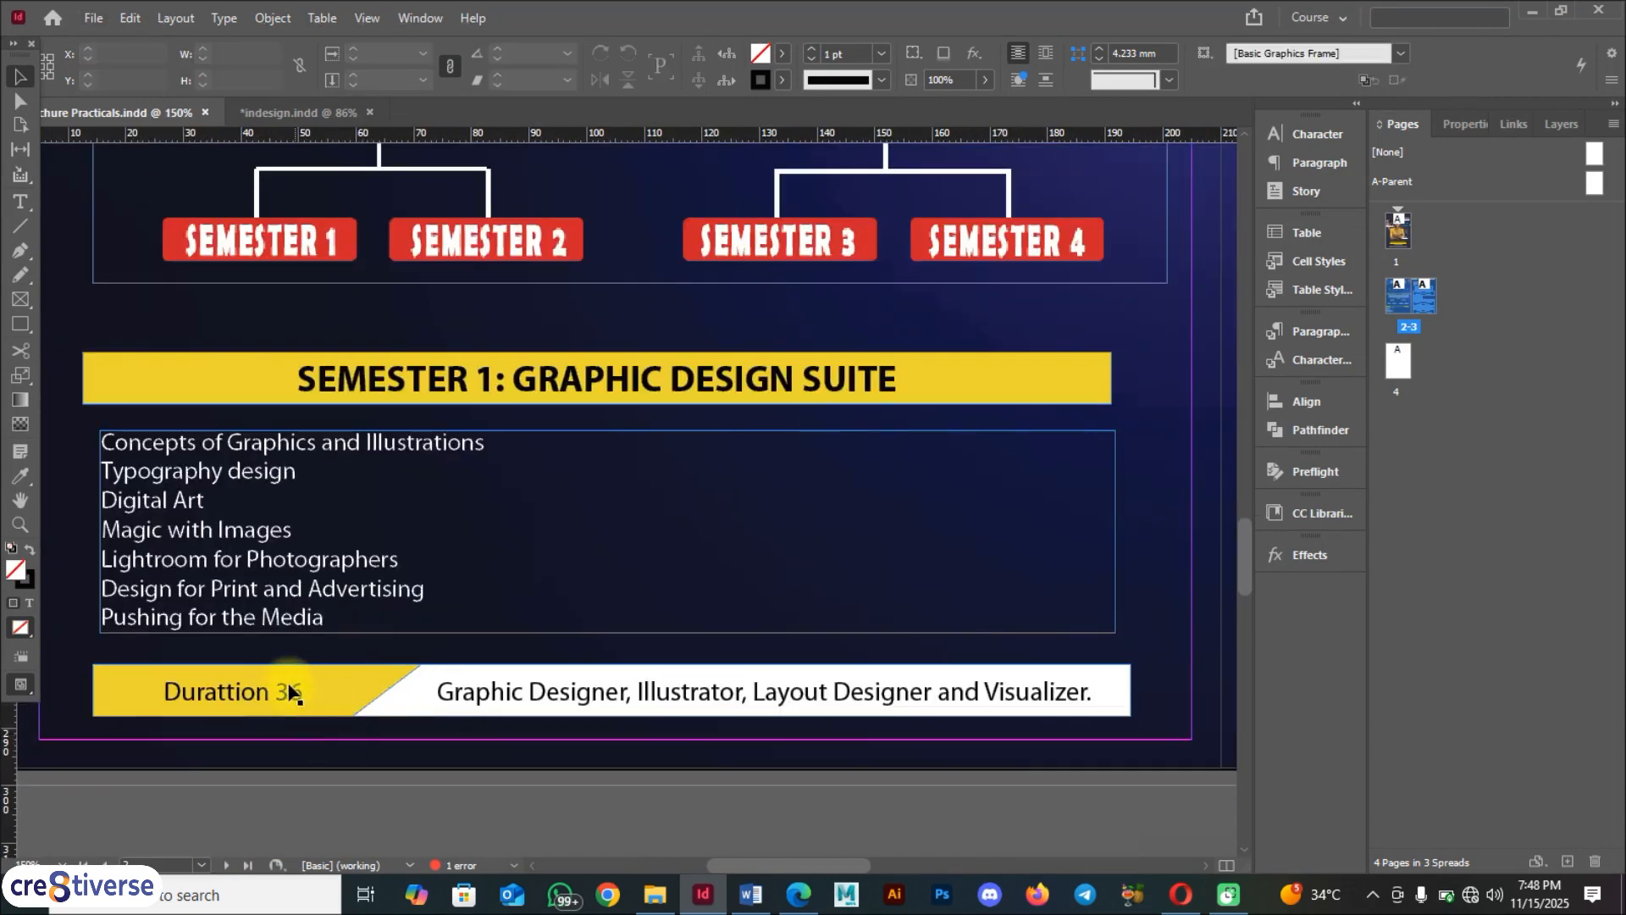
# Move both frames of the Semester 1 duration and job bar onto the right-hand page, below the Semester 2 topics
pyautogui.keyDown('shift'); pyautogui.click(346, 684); pyautogui.keyUp('shift')
pyautogui.moveTo(346, 685); pyautogui.dragTo(420, 690)
pyautogui.hotkey('ctrl', 'z')
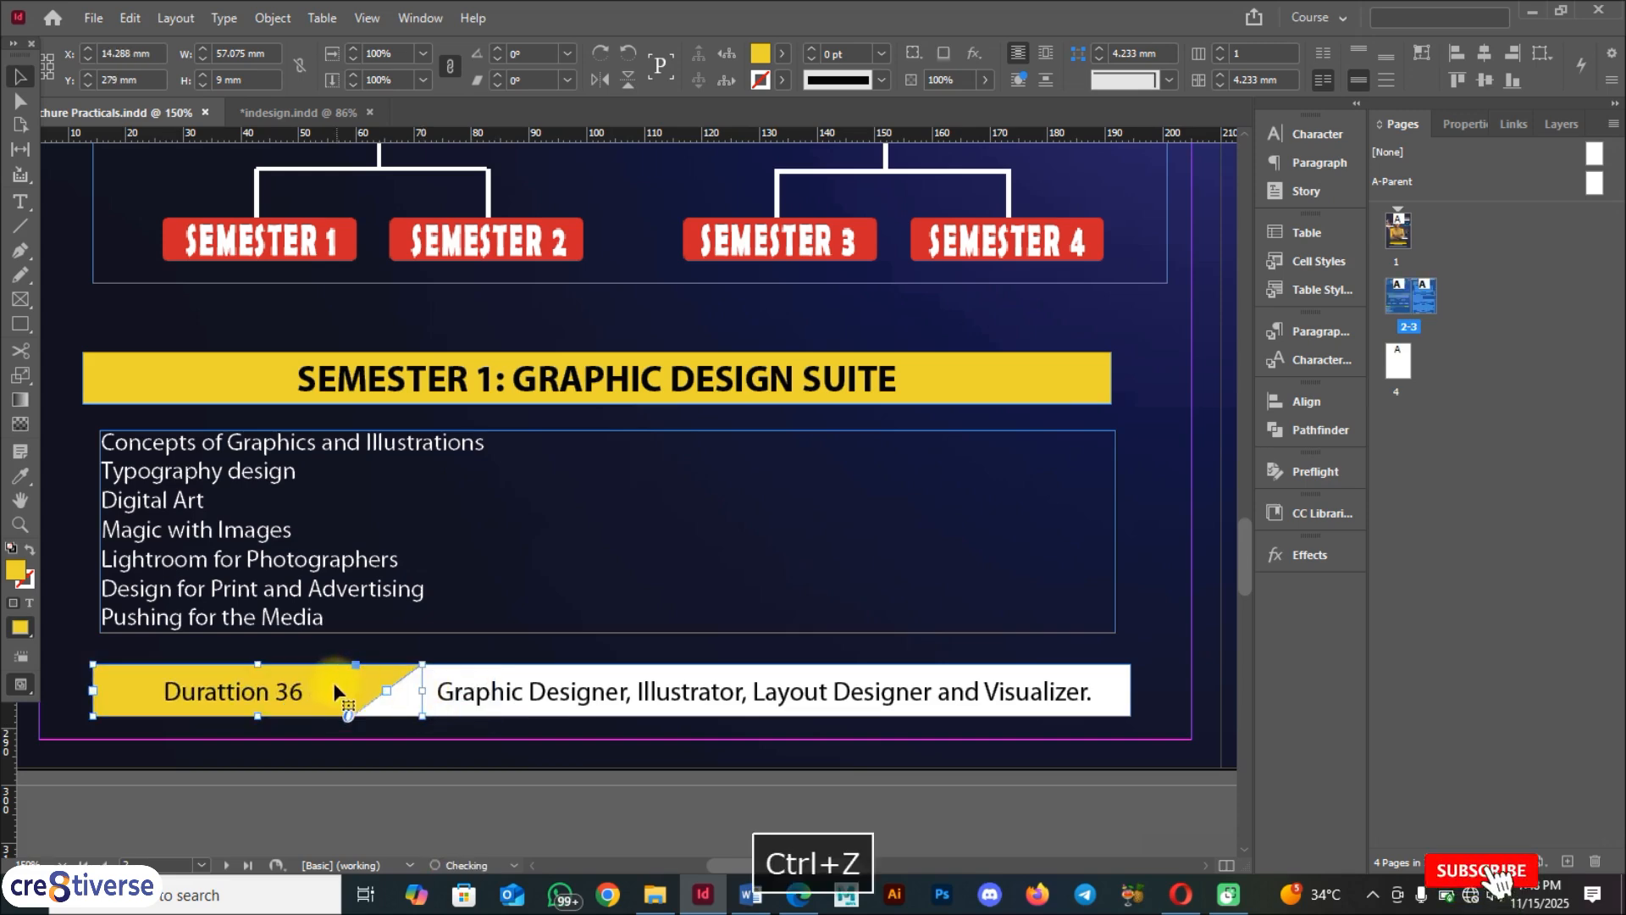
pyautogui.keyDown('shift'); pyautogui.click(592, 691); pyautogui.keyUp('shift')
pyautogui.scroll(-10, 599, 683)
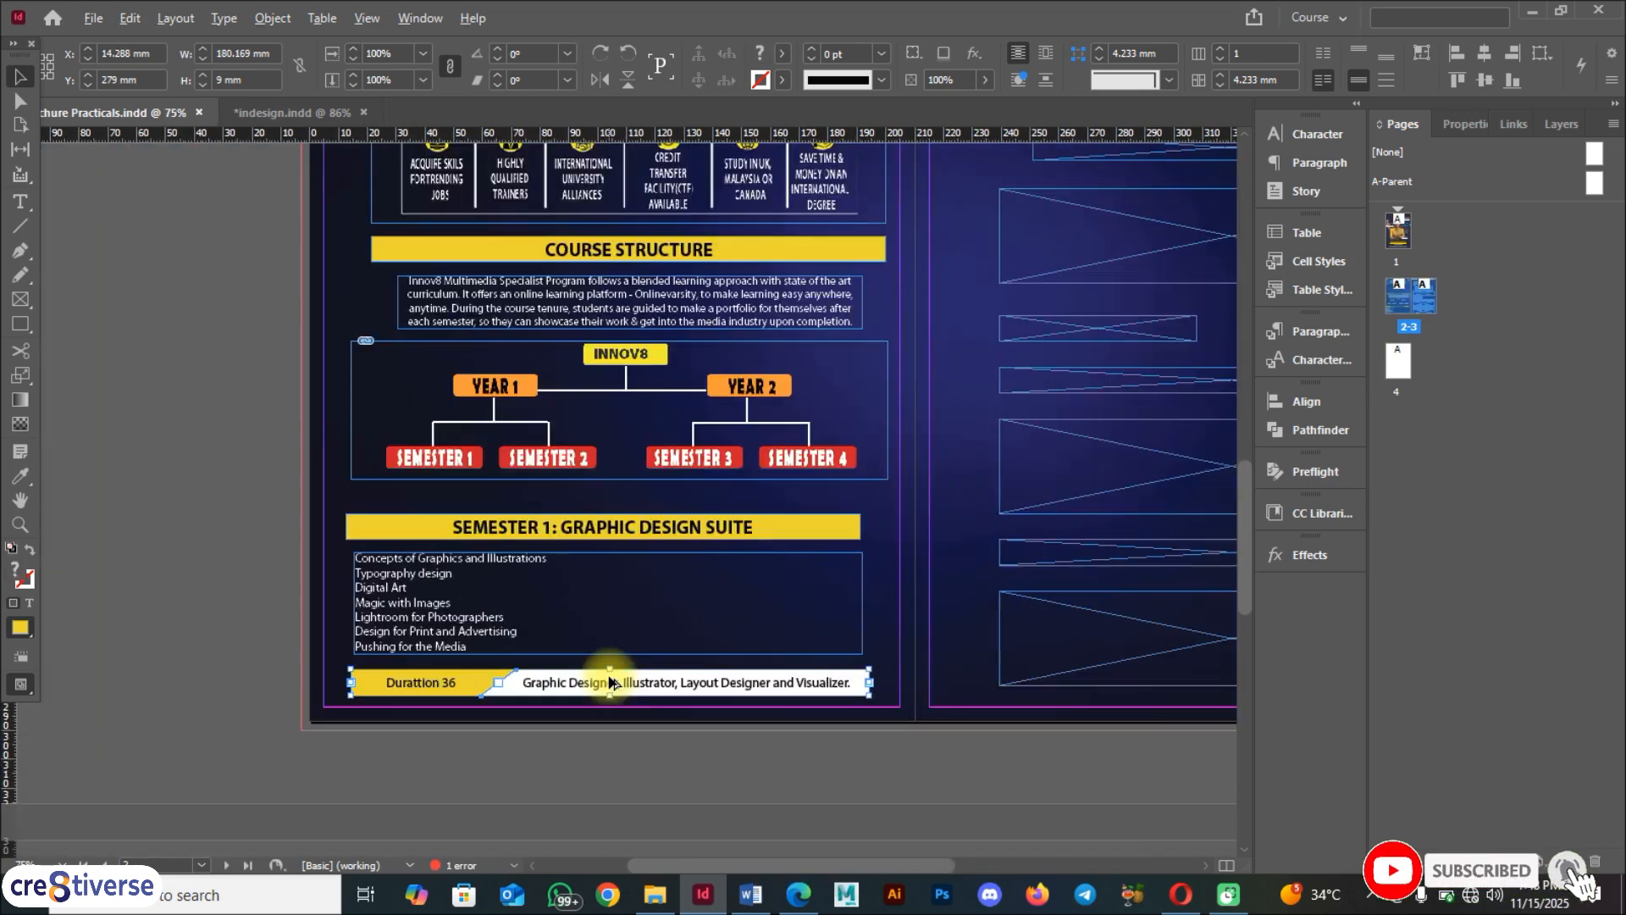
pyautogui.scroll(10, 615, 682)
pyautogui.press('space')
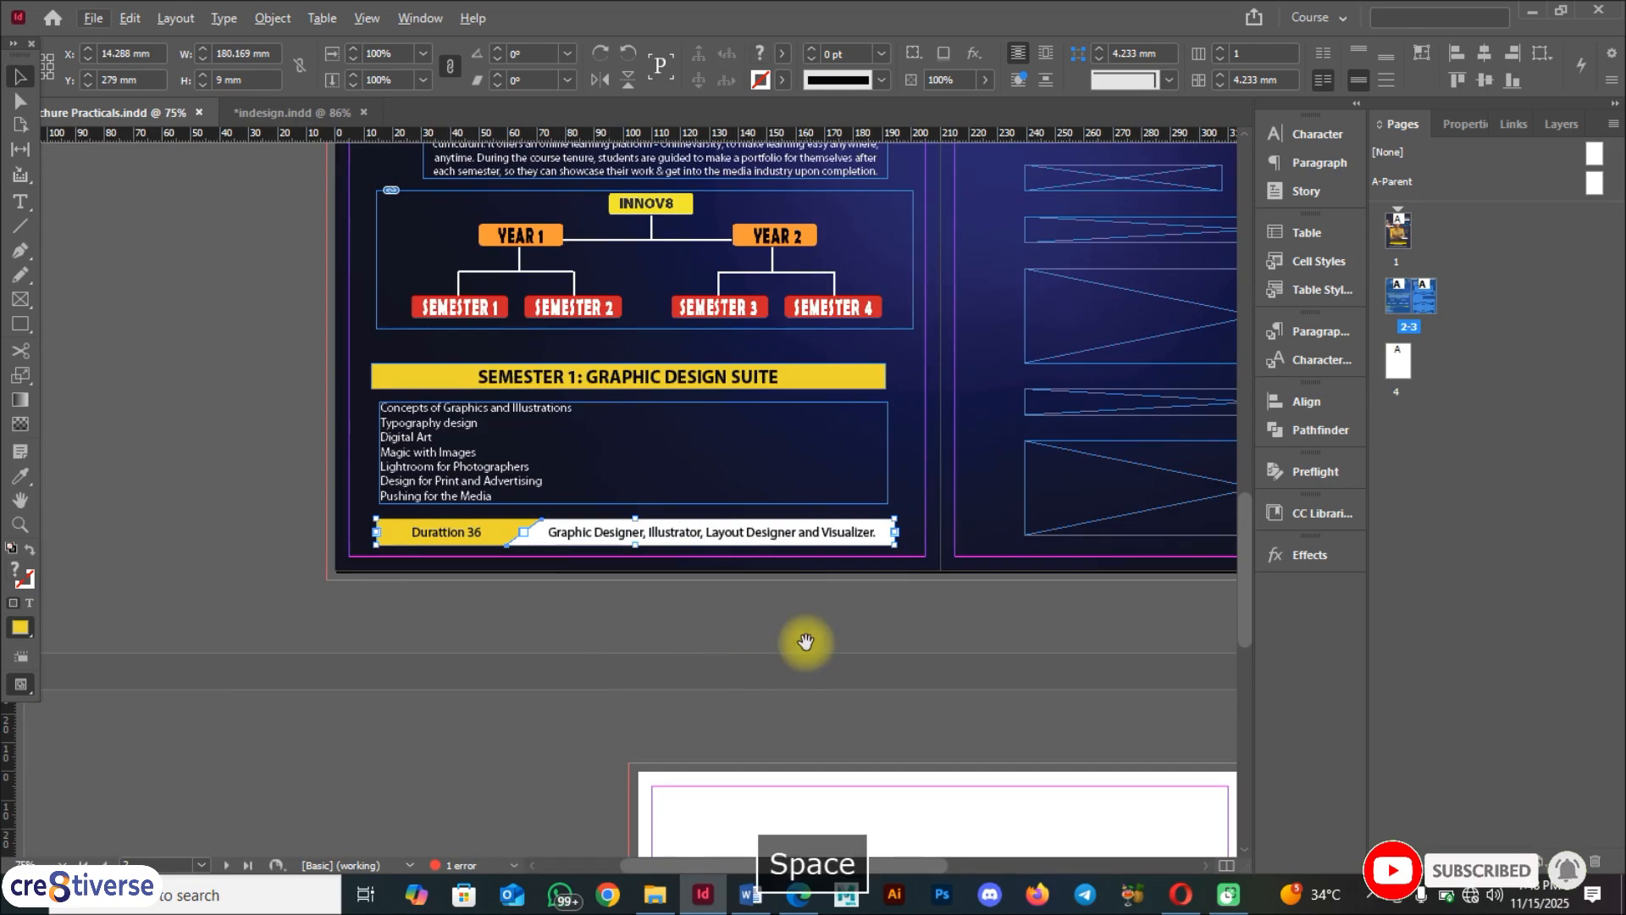
pyautogui.moveTo(806, 642); pyautogui.dragTo(509, 895)
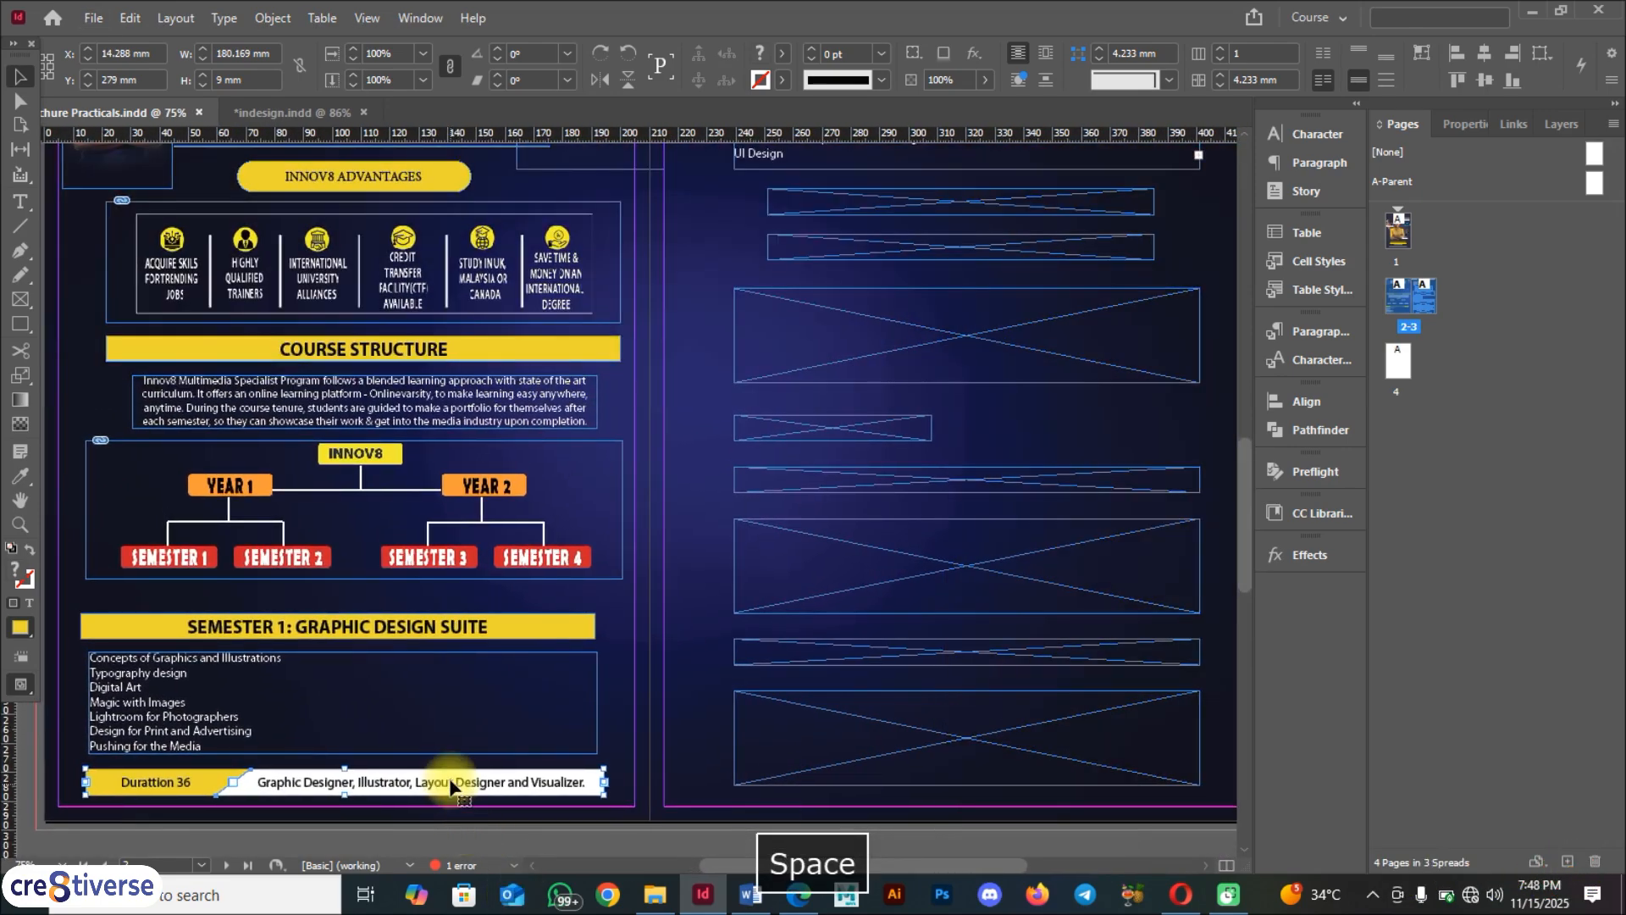
pyautogui.moveTo(449, 779); pyautogui.dragTo(1047, 262)
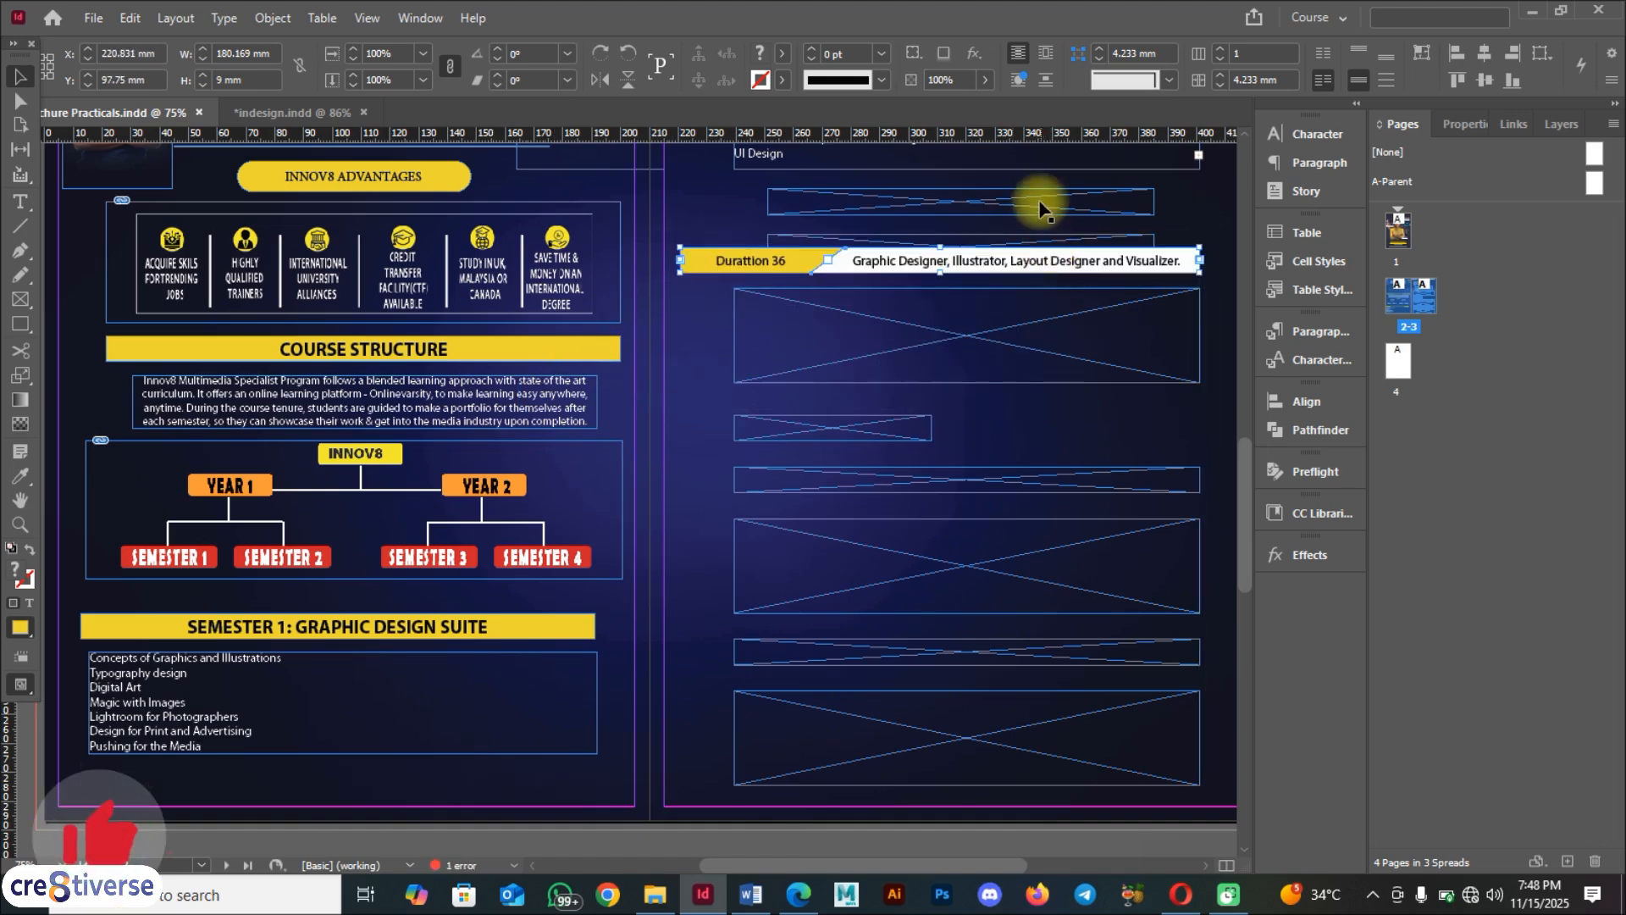
# Delete the empty placeholder frame above the duration bar and move the bar up to about X 227.9 mm, Y 78.5 mm
pyautogui.press('BackSpace')
pyautogui.click(826, 263)
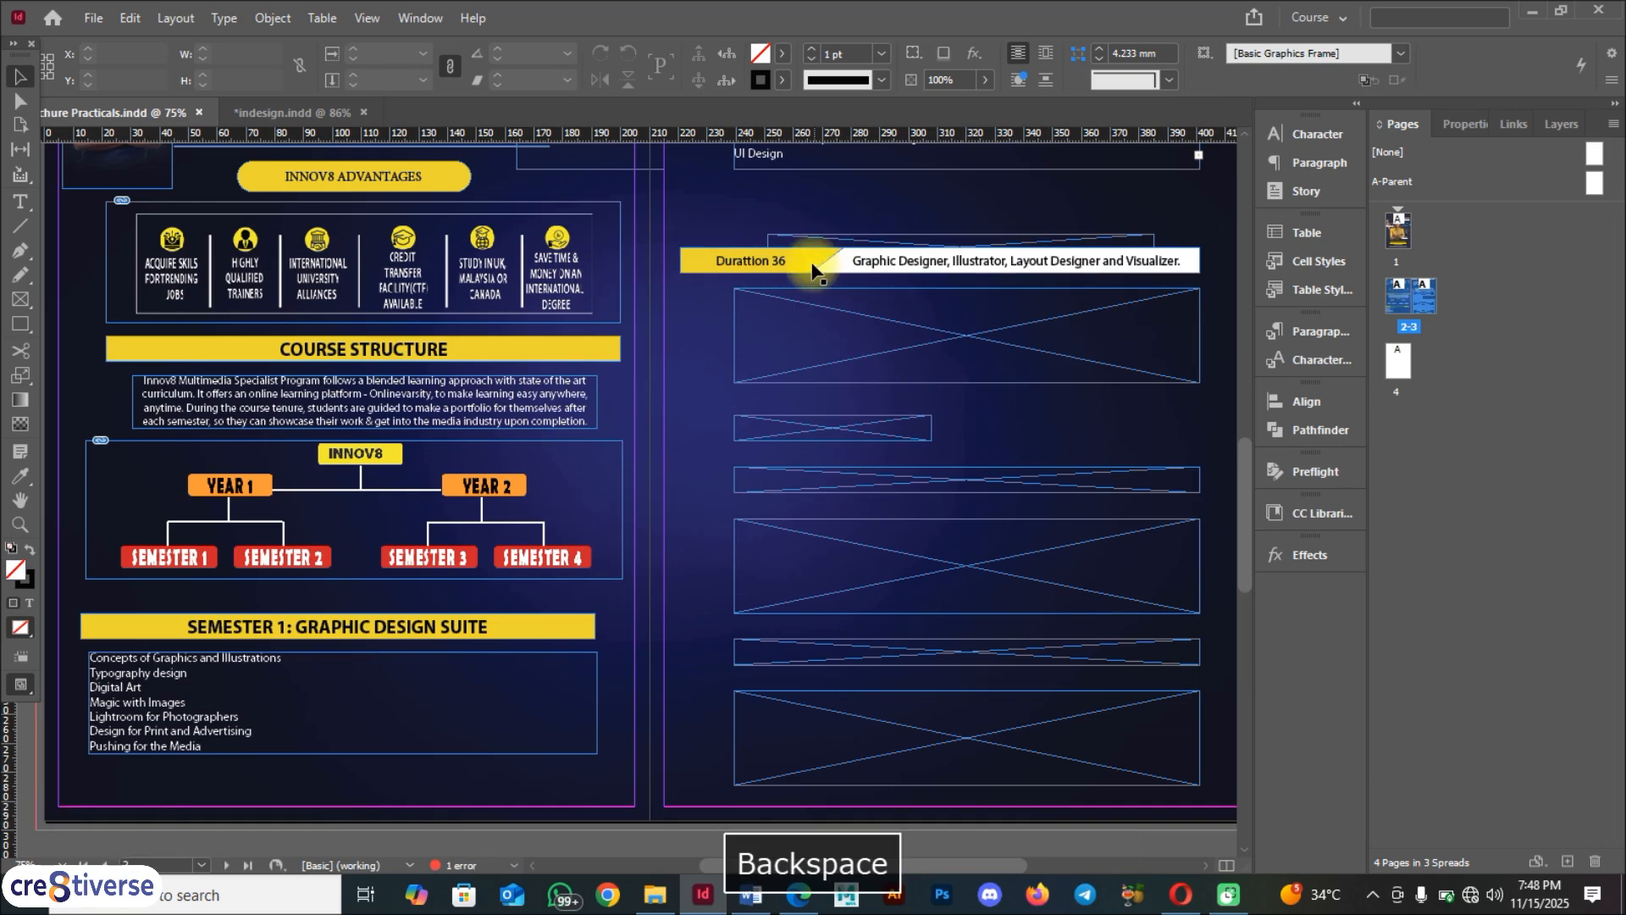
pyautogui.moveTo(891, 269); pyautogui.dragTo(966, 212)
pyautogui.scroll(3, 967, 212)
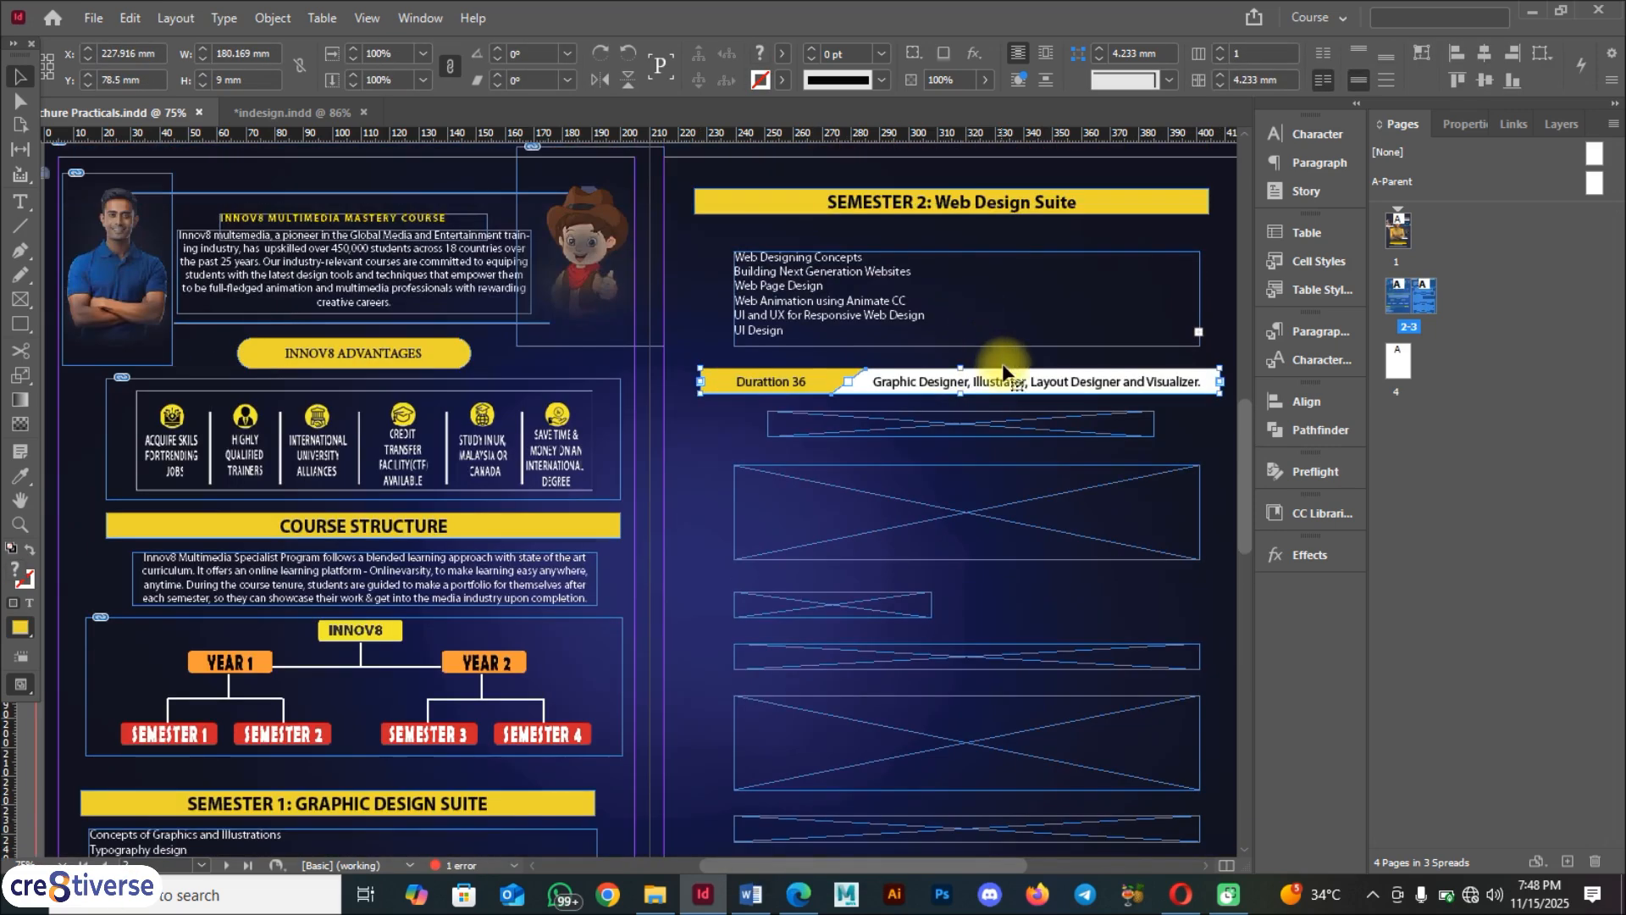
pyautogui.click(1206, 460)
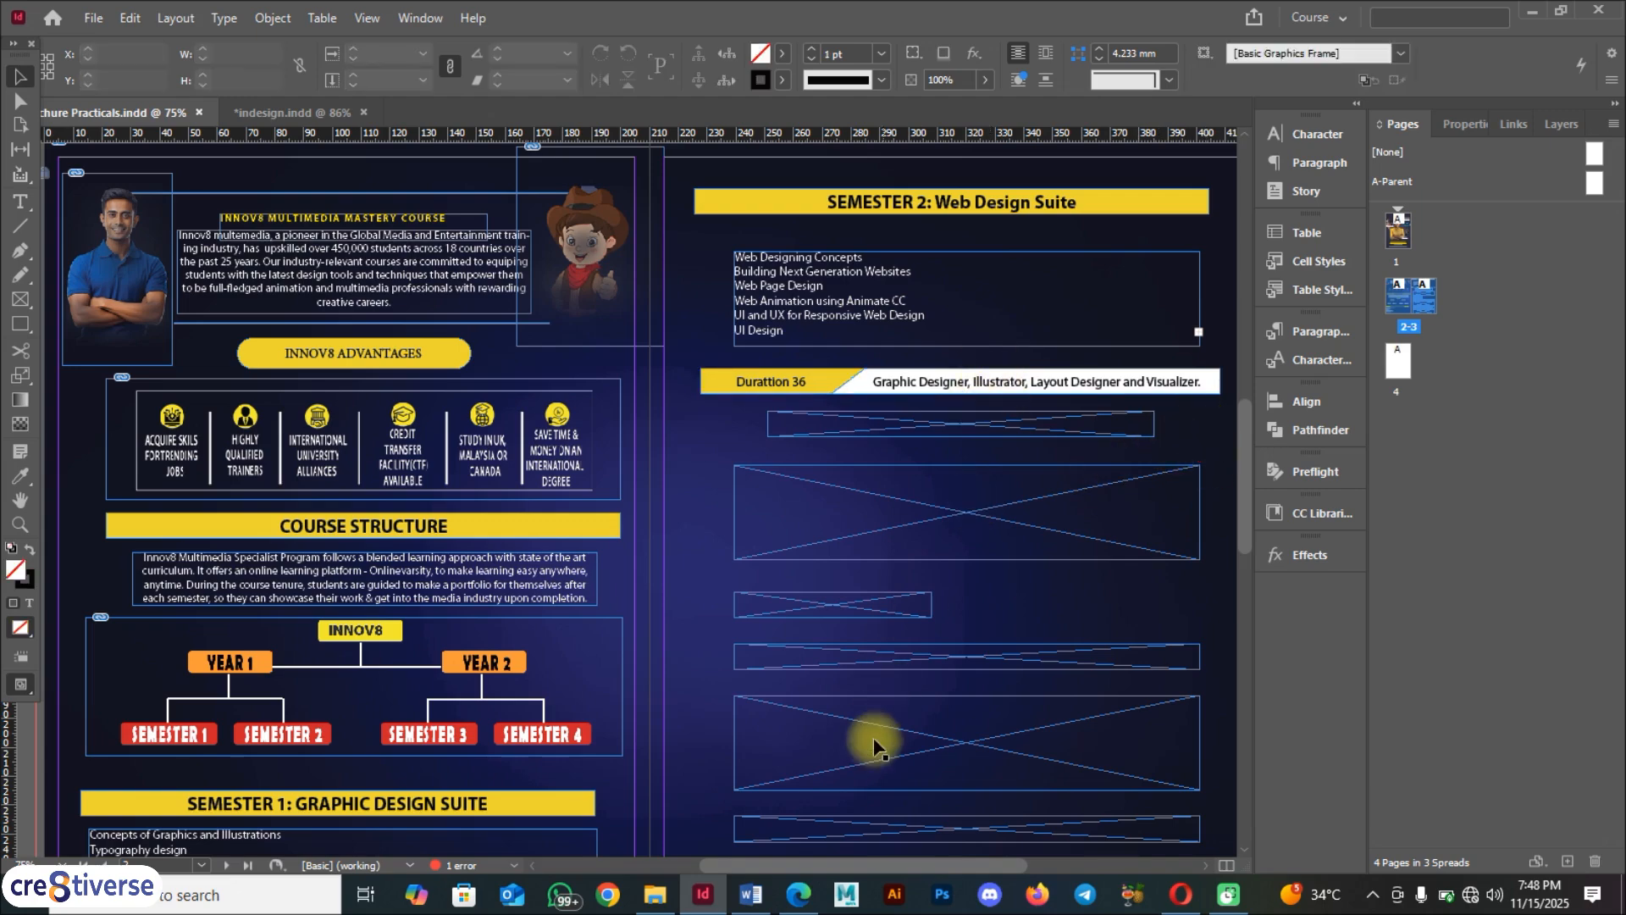
# Replace the duration text in the Semester 2 bar with "Duration: 144 Hours" copied from the Word document
pyautogui.click(772, 898)
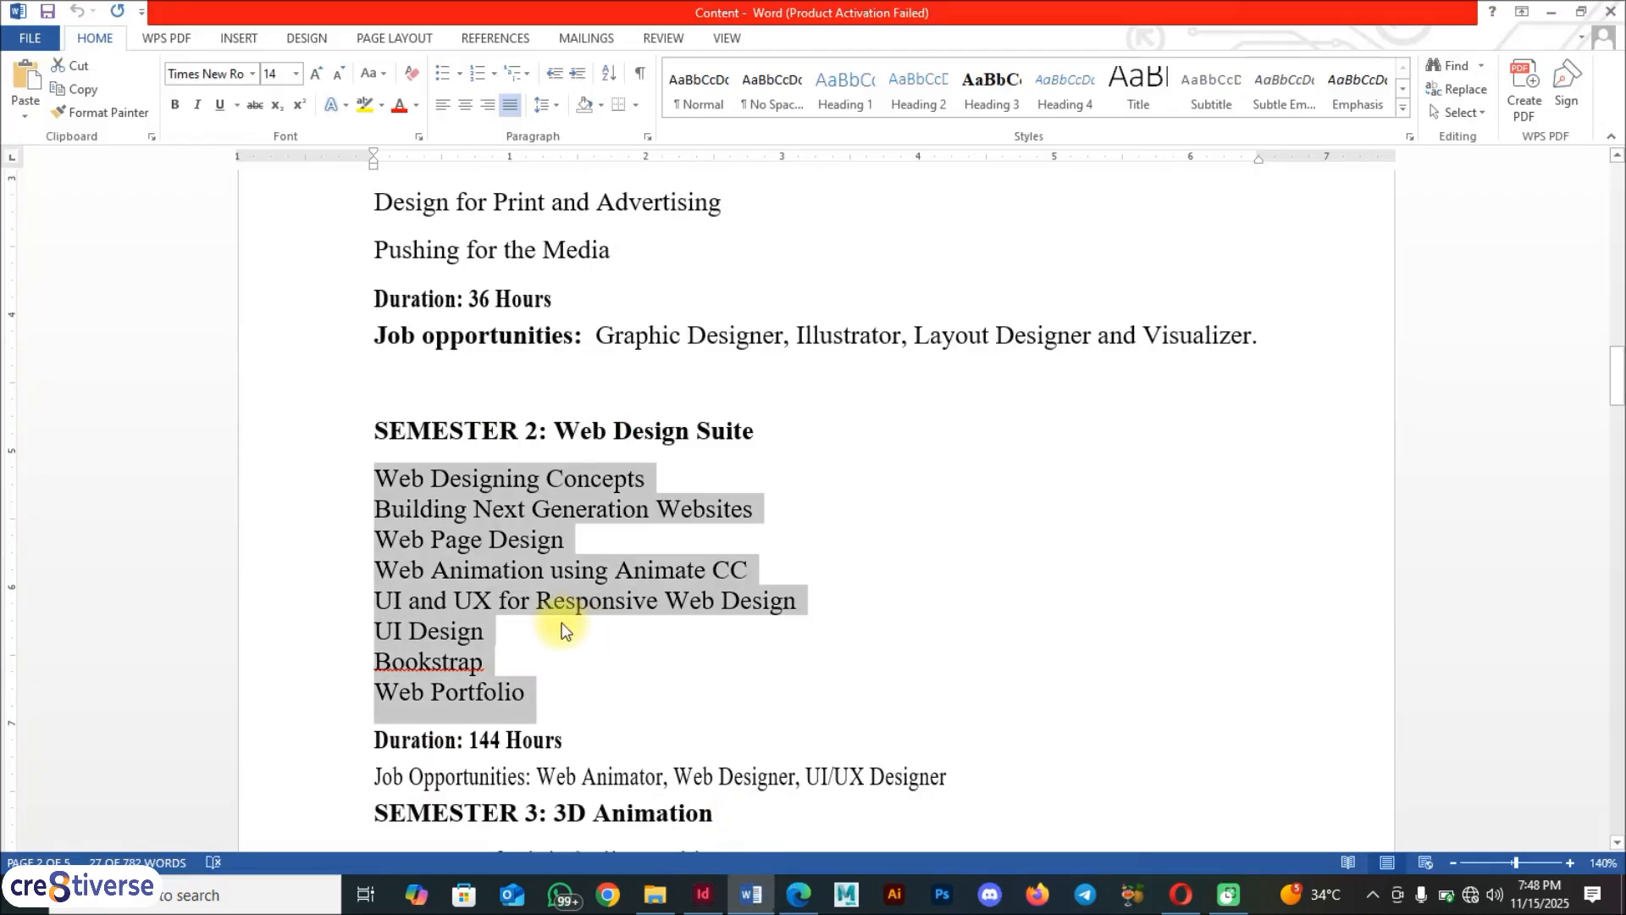
pyautogui.scroll(-2, 559, 696)
pyautogui.moveTo(612, 612); pyautogui.dragTo(381, 603)
pyautogui.hotkey('ctrl', 'c')
pyautogui.hotkey('alt', 'Tab')
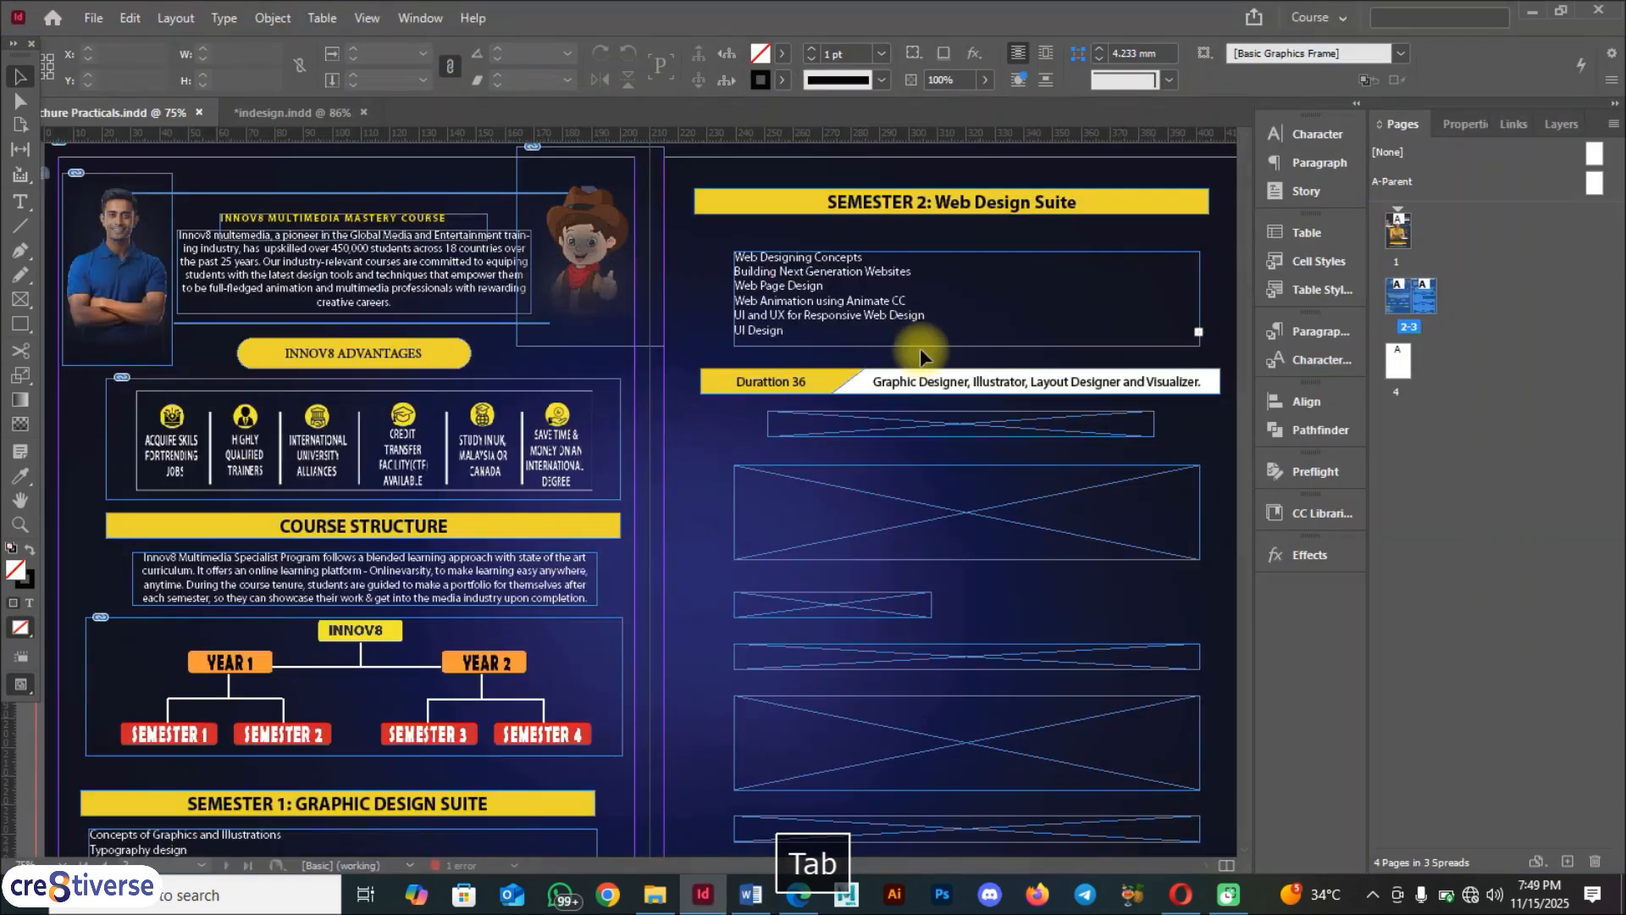
pyautogui.tripleClick(769, 385)
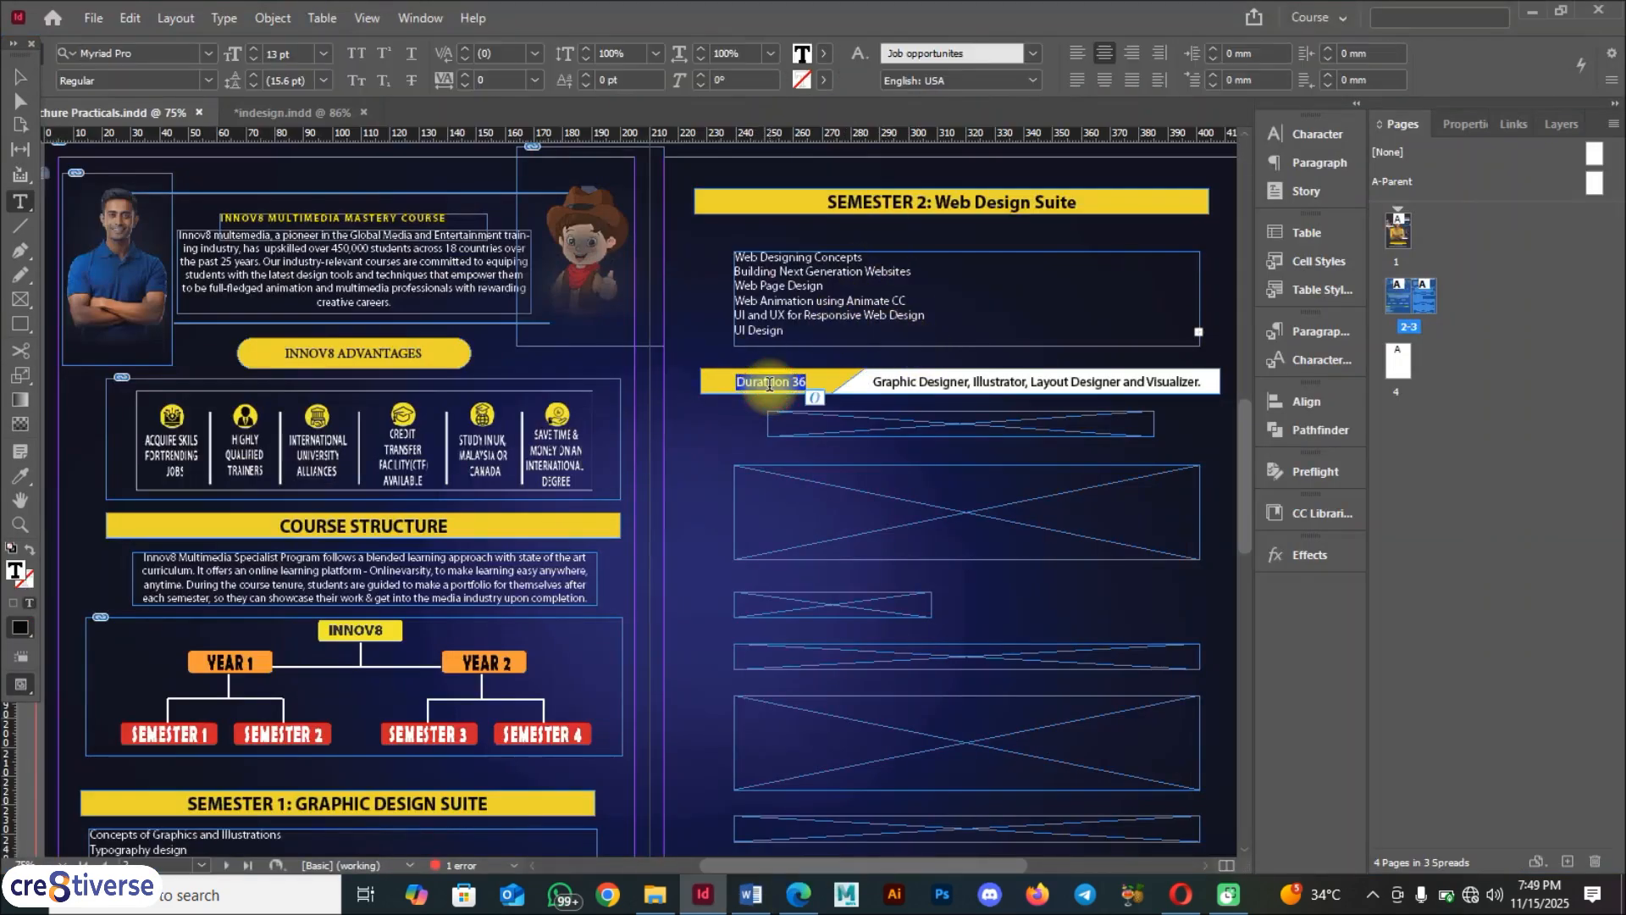
pyautogui.hotkey('ctrl', 'v')
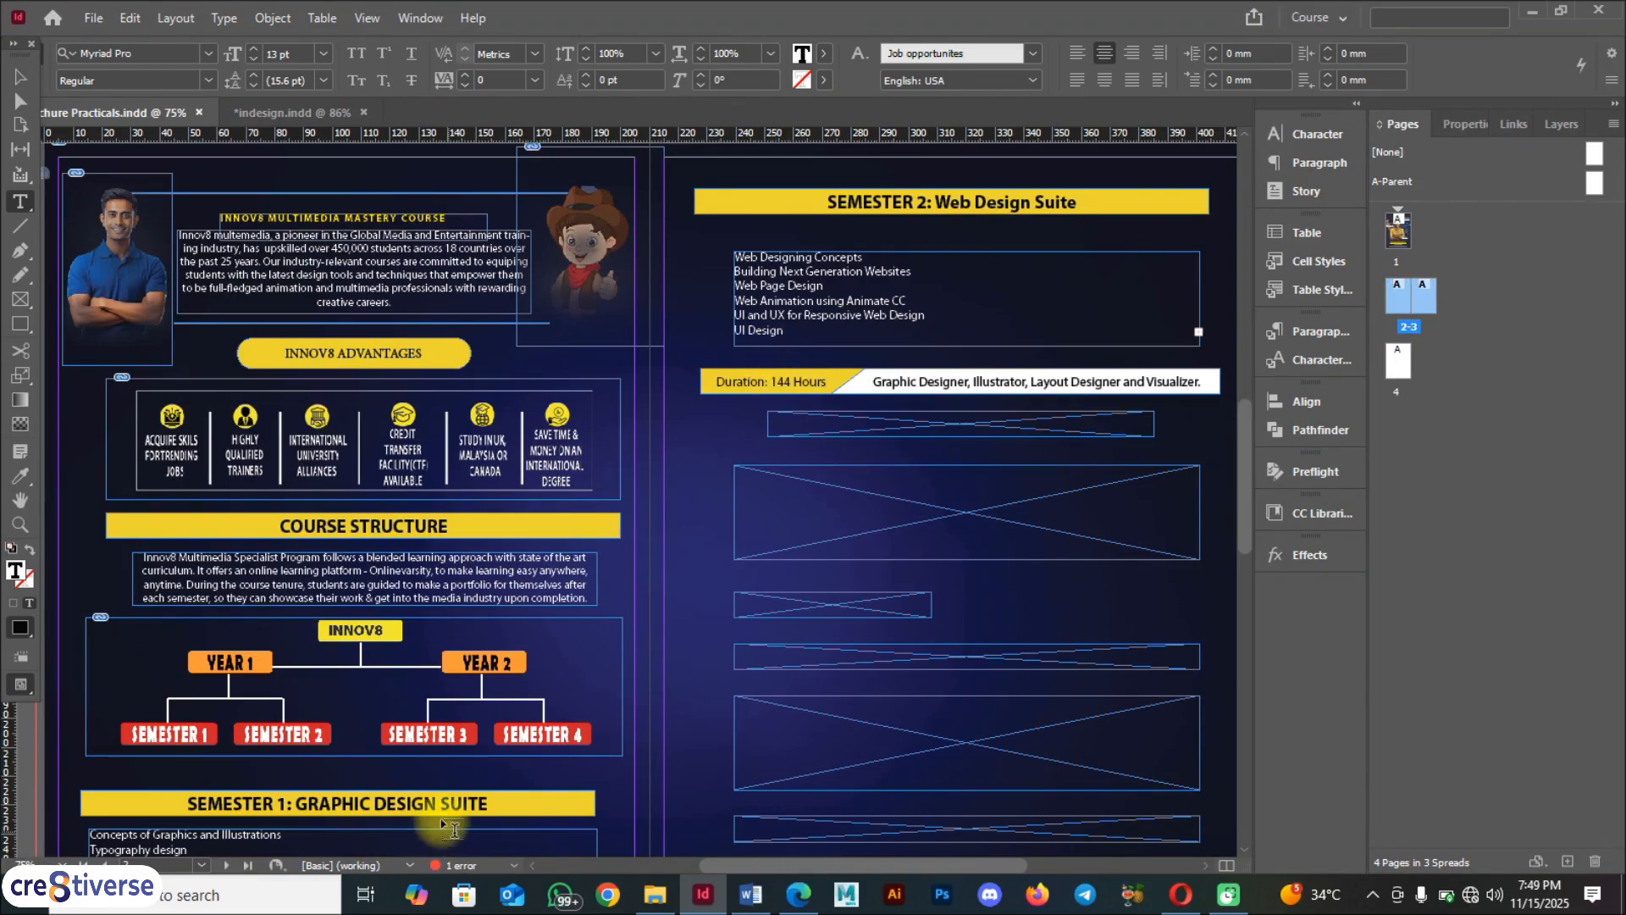
# Replace the job text in the Semester 2 bar with "Job Opportunities: Web Animator, Web Designer, UI/UX Designer" copied from the Word document
pyautogui.hotkey('alt', 'Tab')
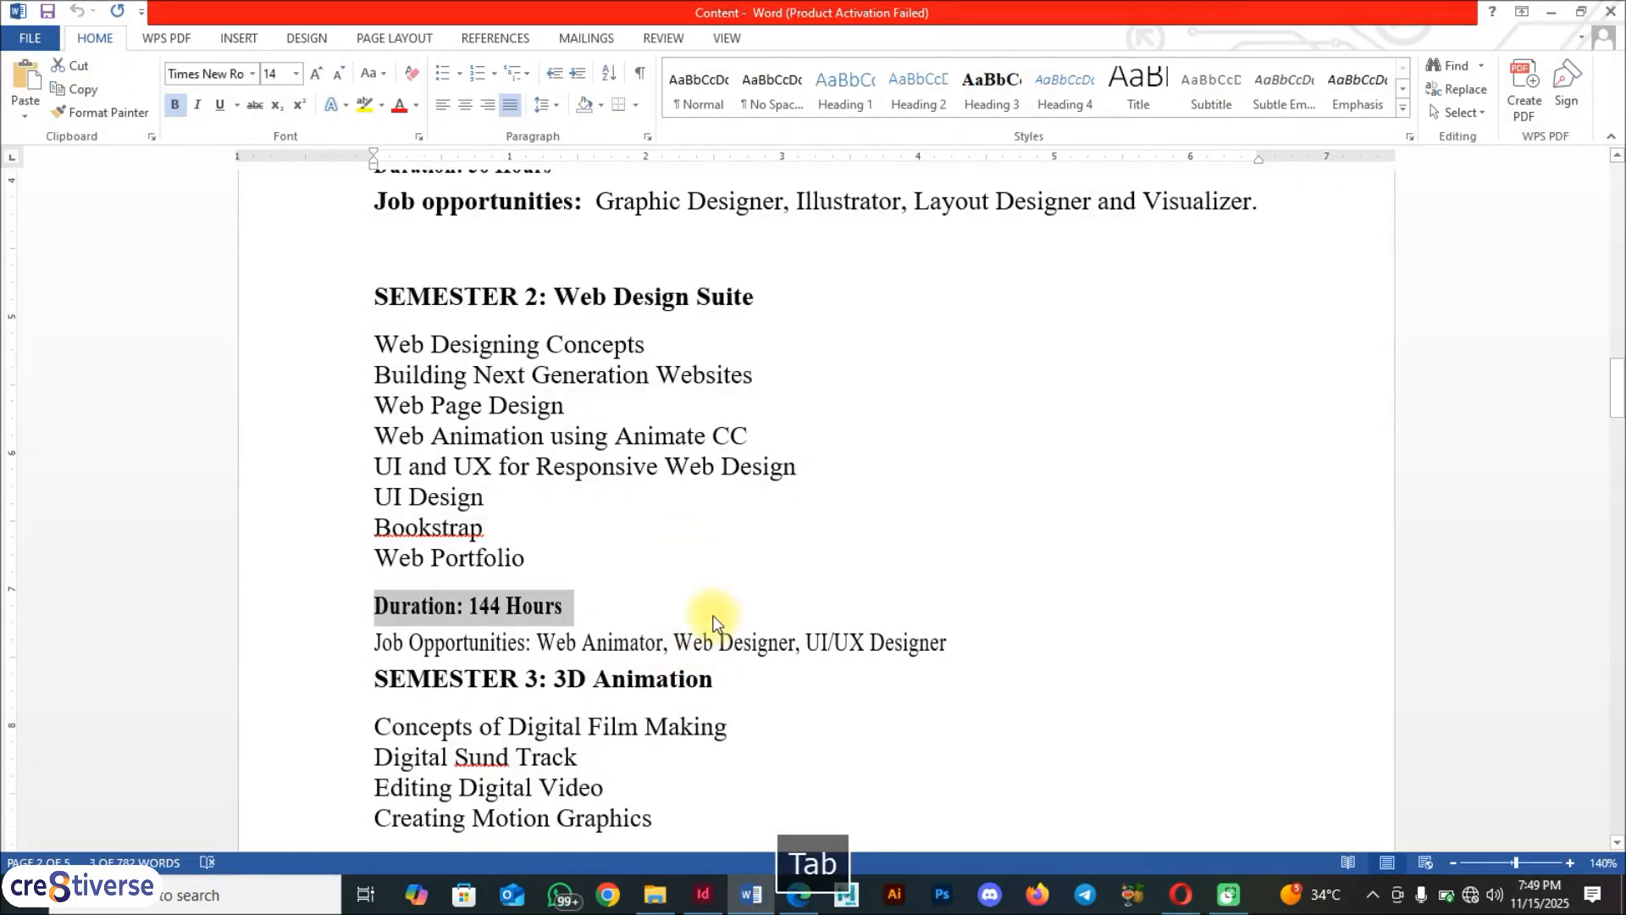
pyautogui.moveTo(953, 642); pyautogui.dragTo(433, 642)
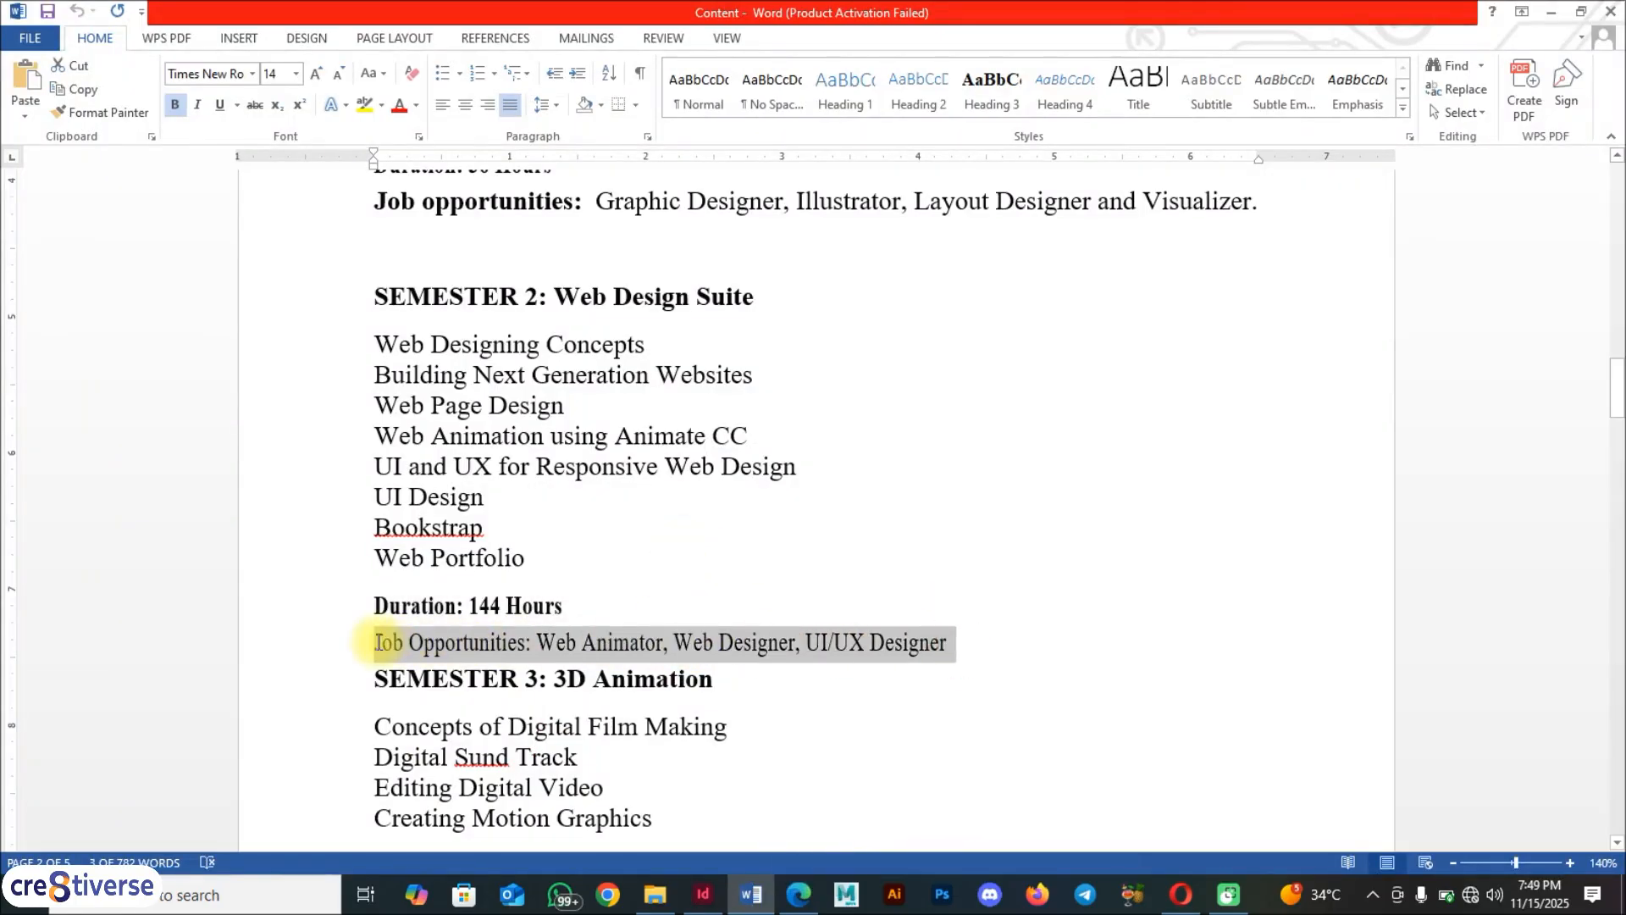
pyautogui.hotkey('ctrl', 'c')
pyautogui.hotkey('alt', 'Tab')
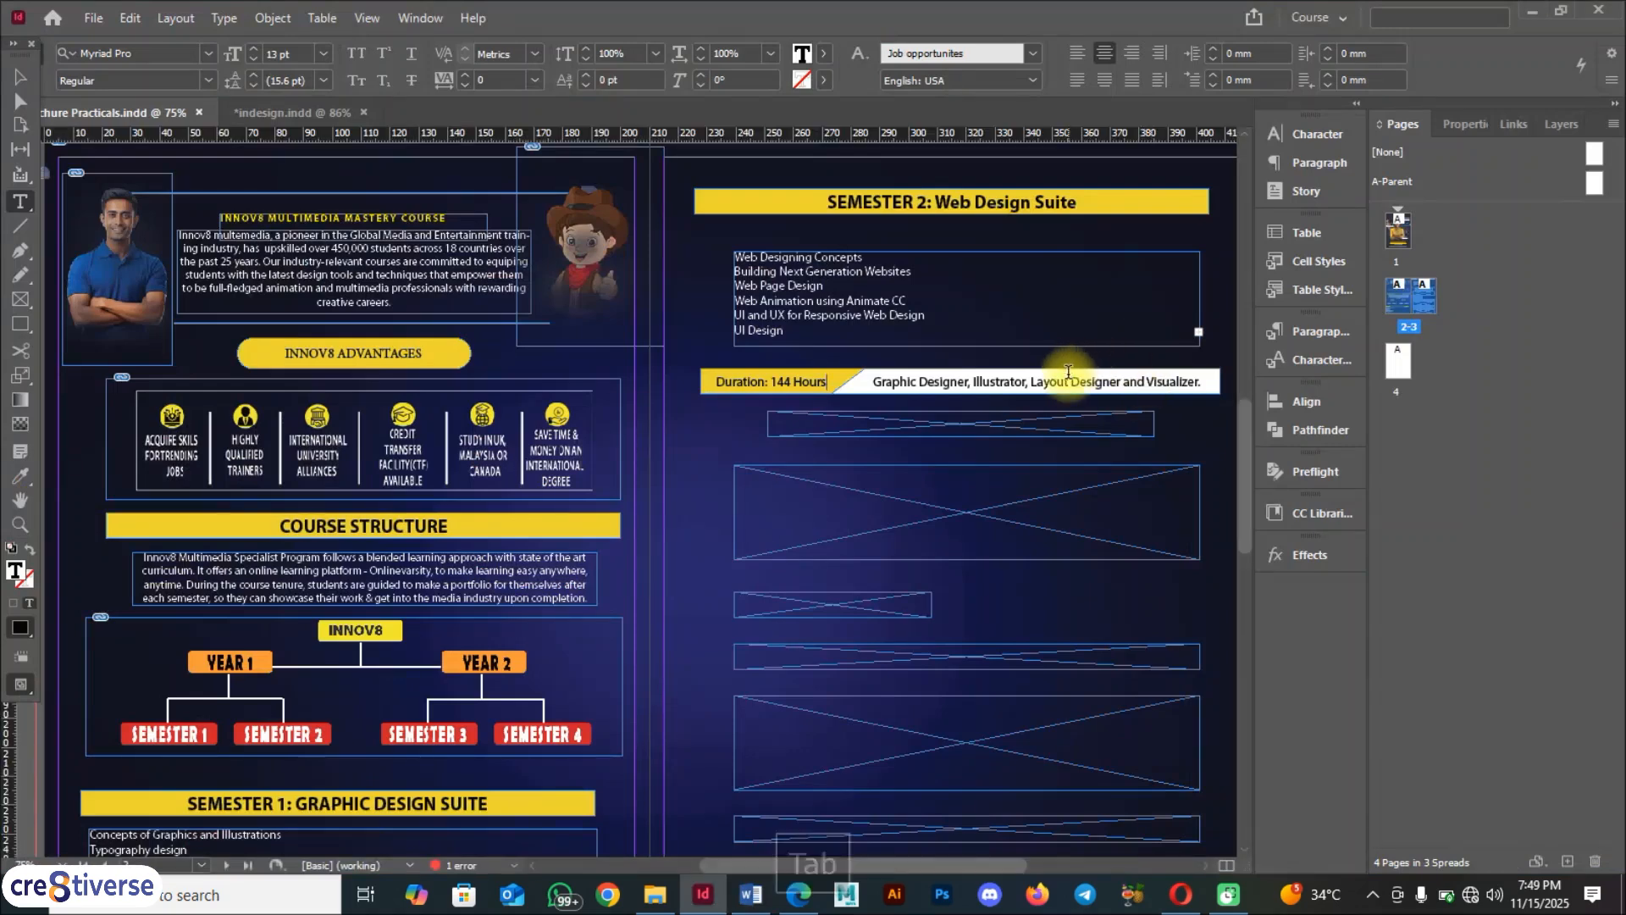
pyautogui.click(1066, 381)
pyautogui.hotkey('ctrl', 'a')
pyautogui.hotkey('ctrl', 'v')
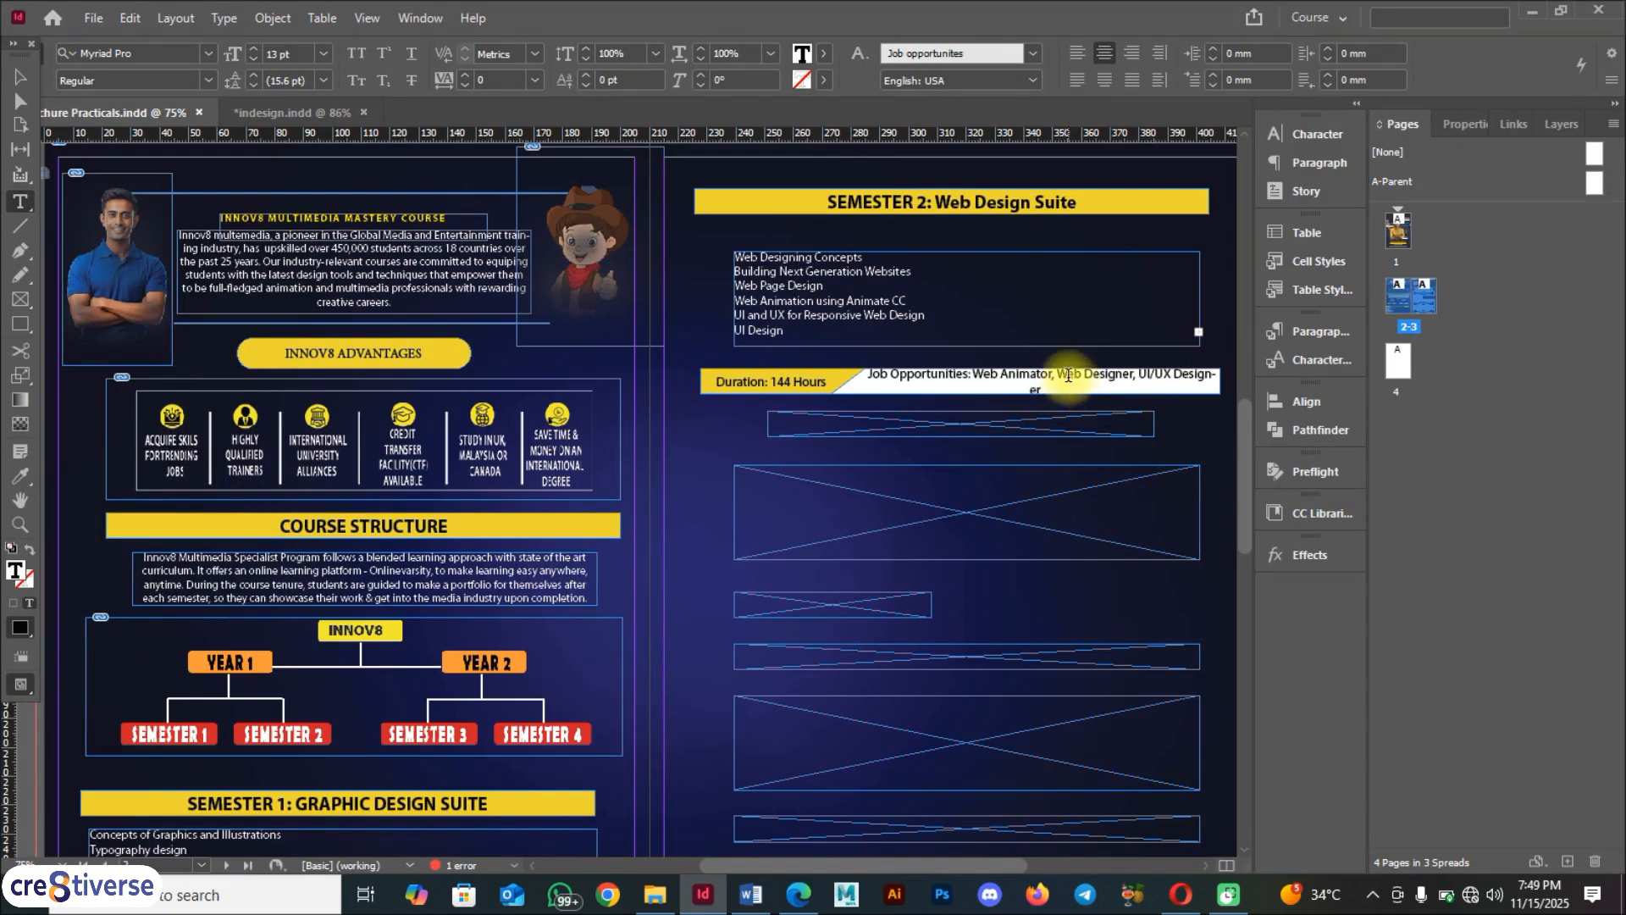
# Set the Semester 2 job opportunities text to 12 pt and compare the bar with the reference PDF
pyautogui.hotkey('ctrl', 'a')
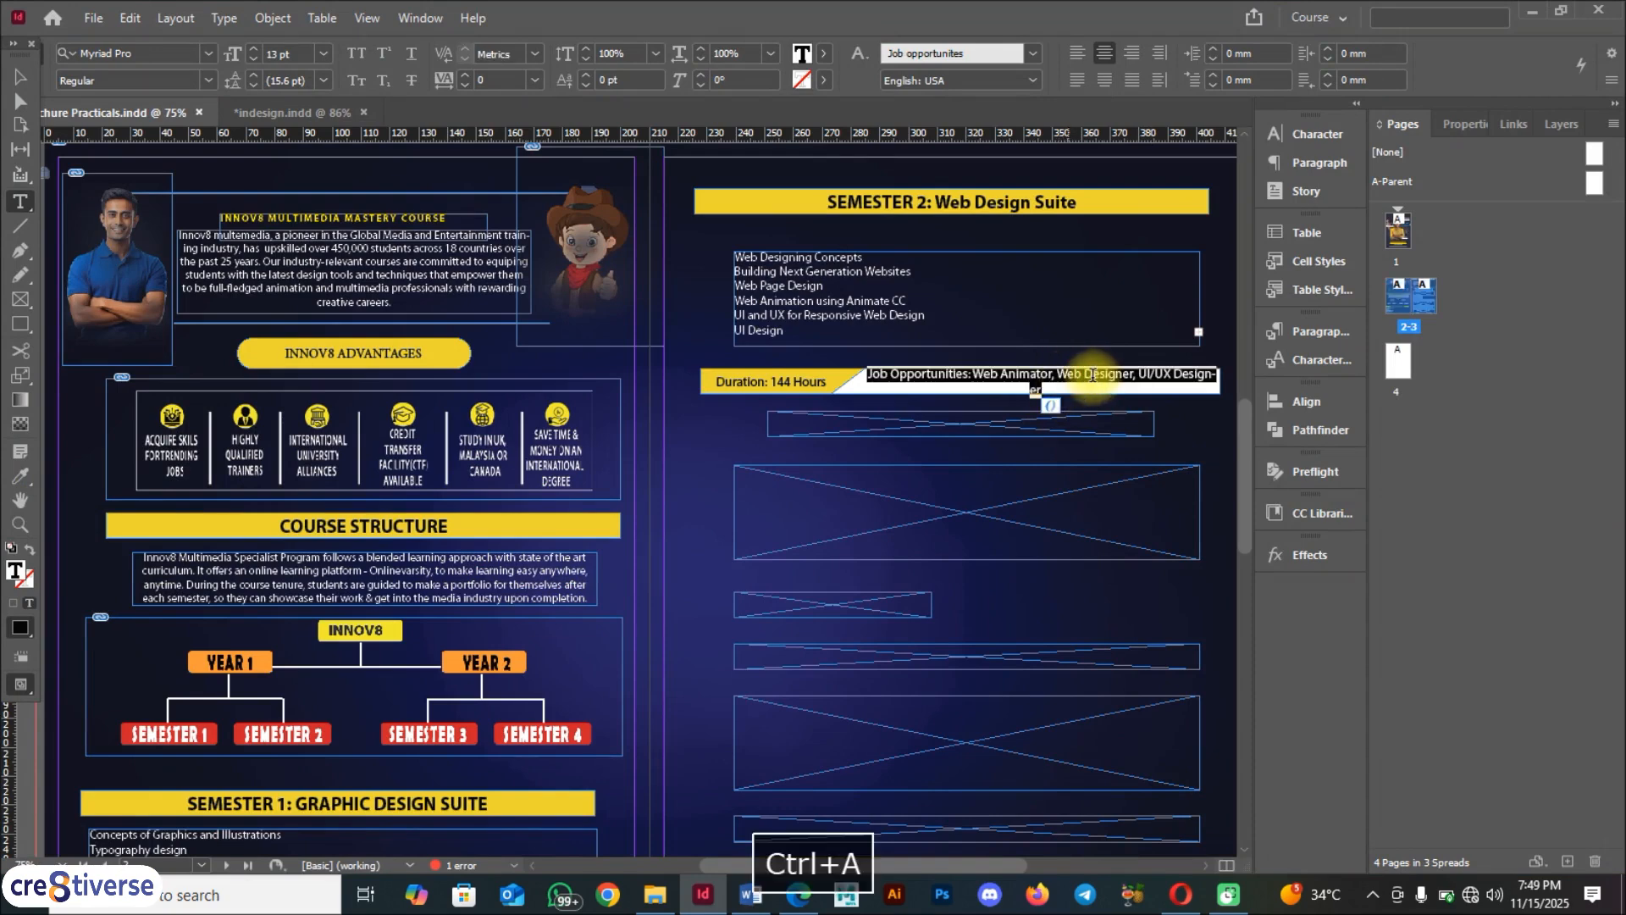
pyautogui.click(255, 54)
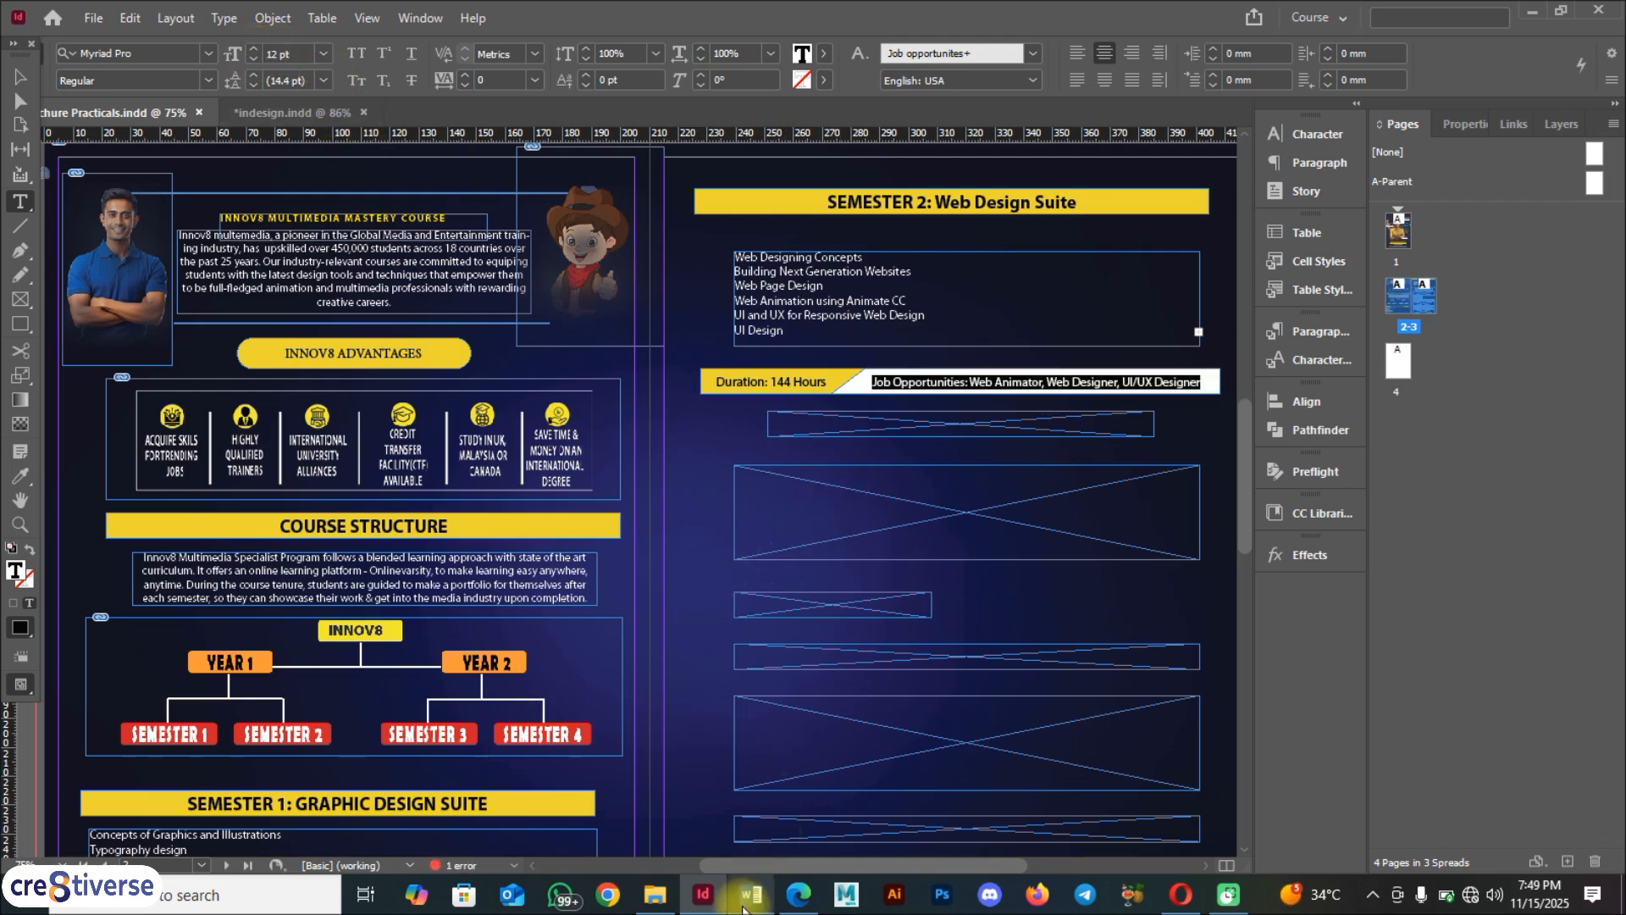
pyautogui.click(796, 896)
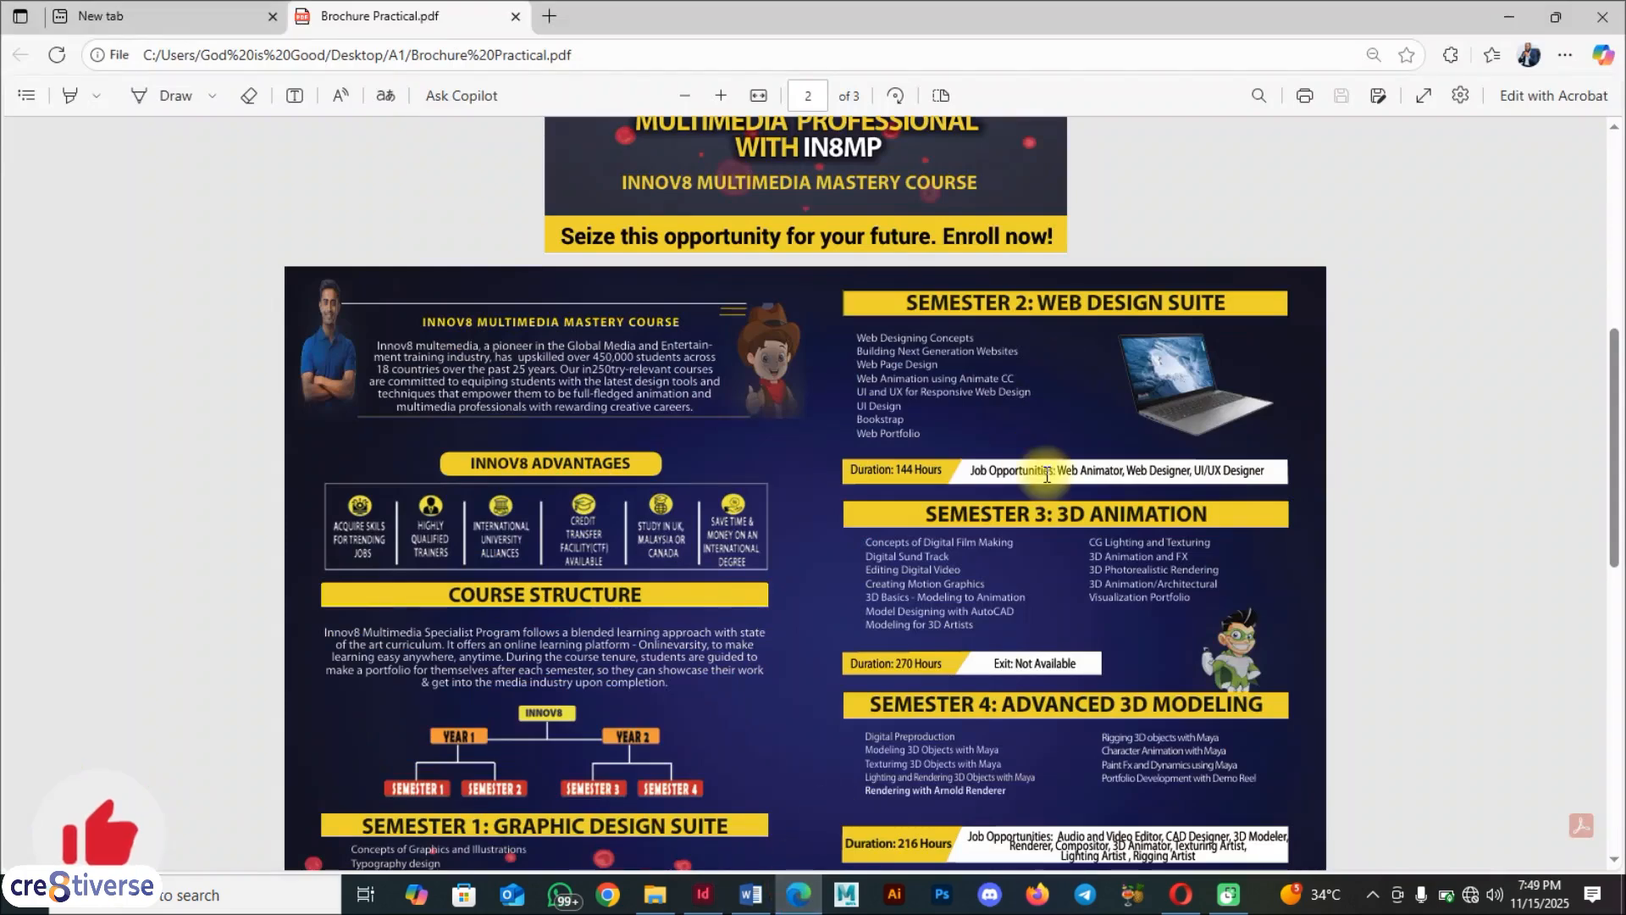
pyautogui.hotkey('alt', 'Tab')
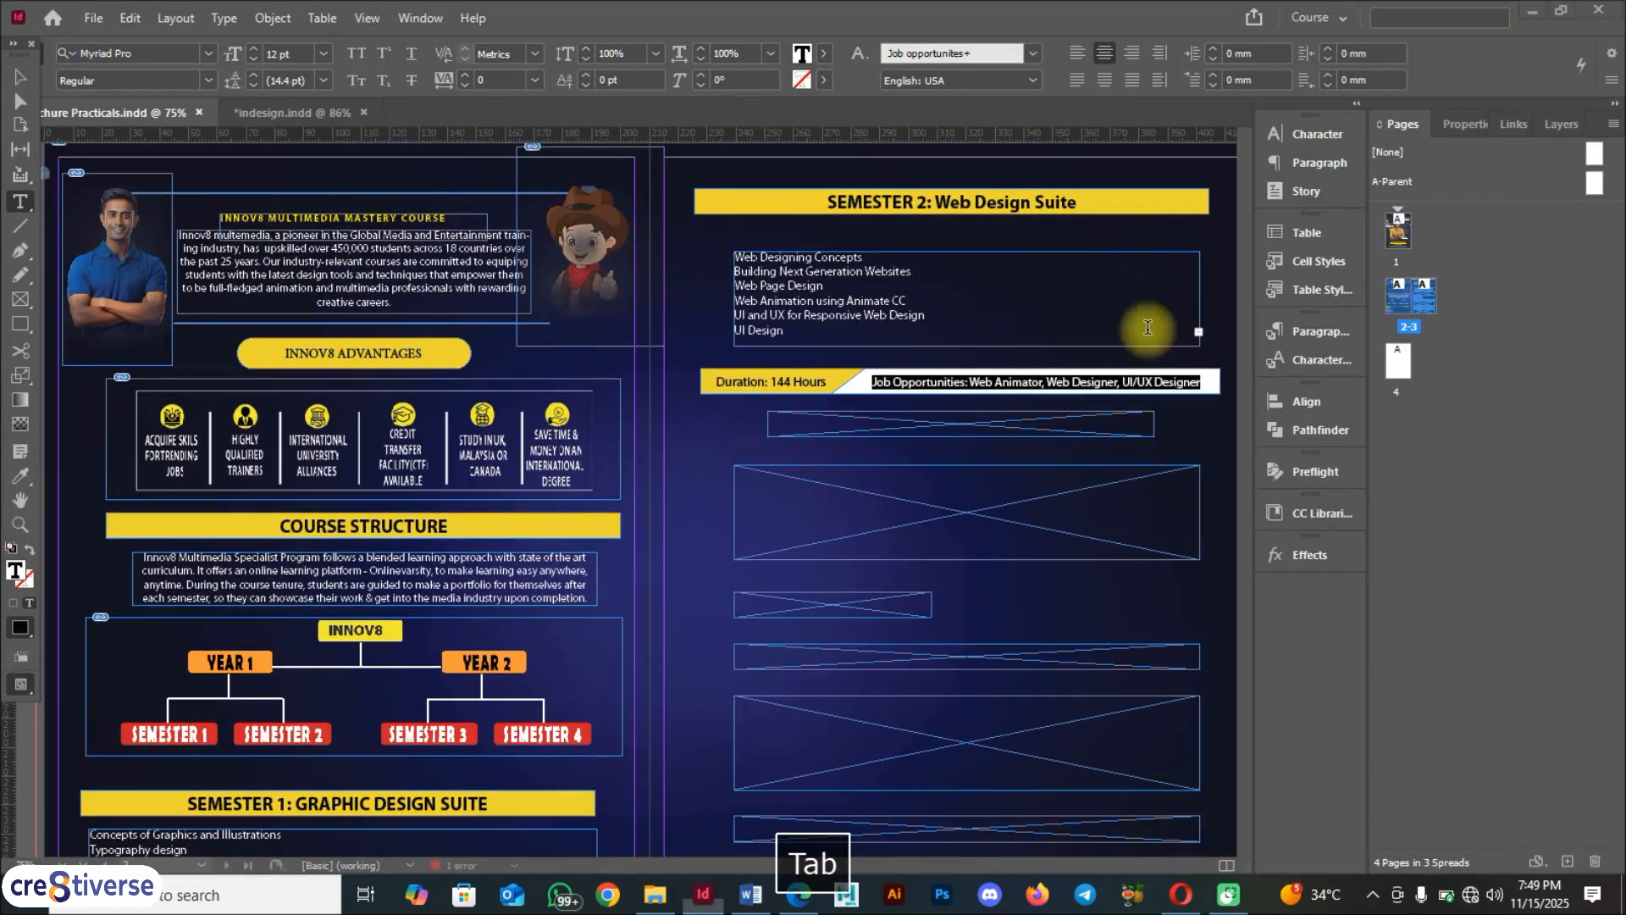
pyautogui.press('Escape')
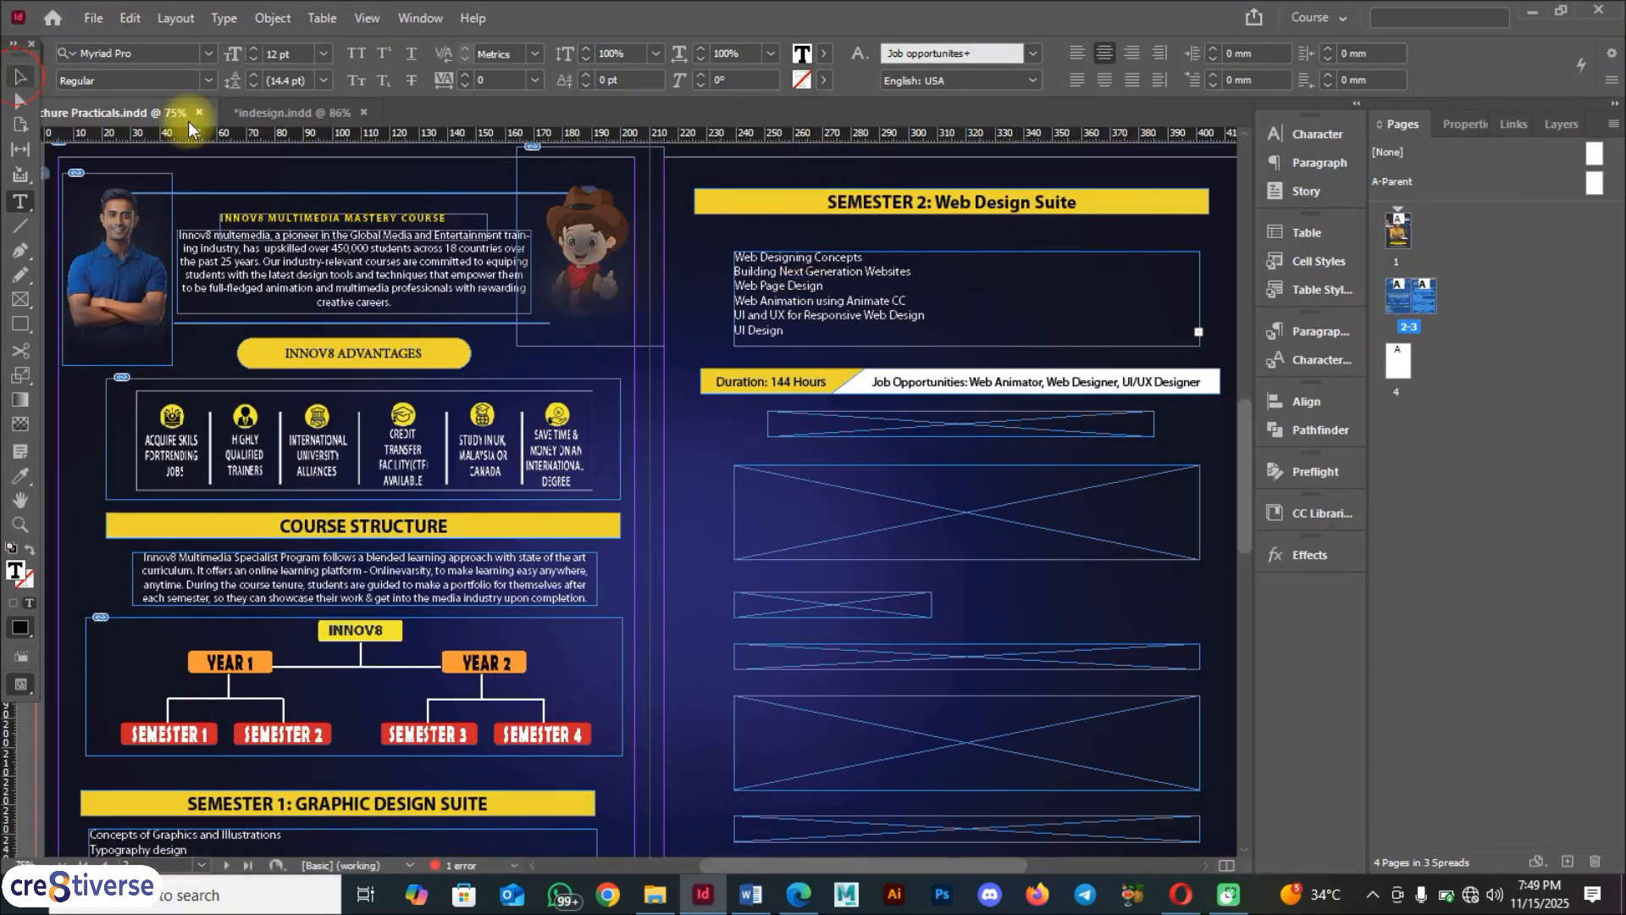
# Delete the empty placeholder below the Semester 2 duration bar and put a copy of the Semester 2 heading bar there, at about X 227.9 mm, Y 95.3 mm
pyautogui.click(1033, 385)
pyautogui.click(985, 217)
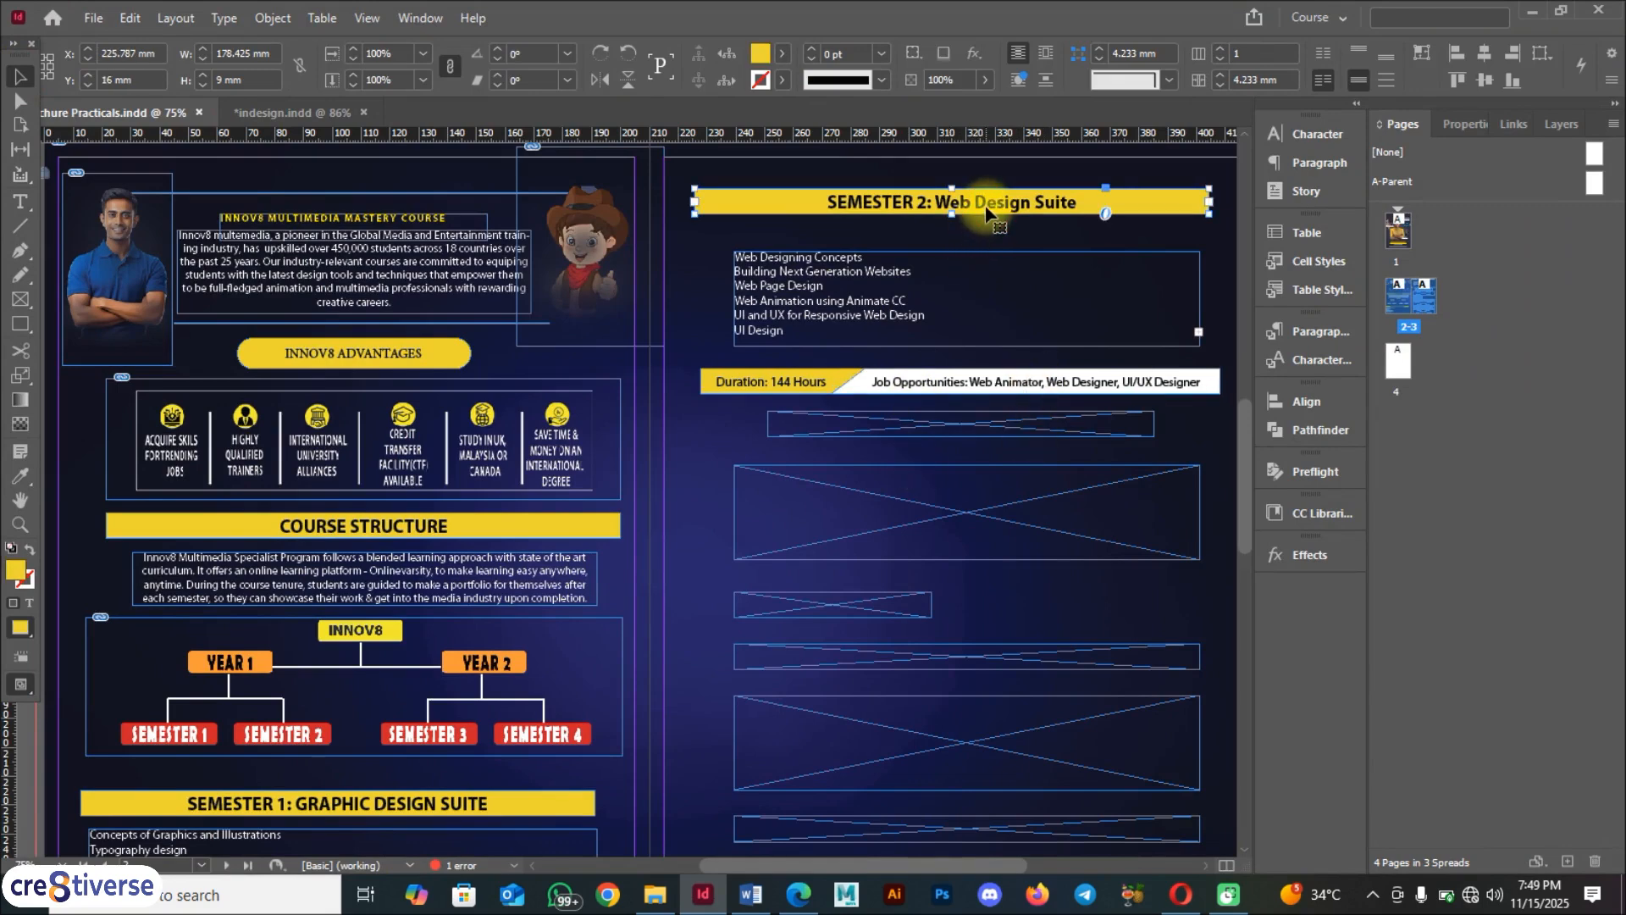
pyautogui.click(967, 422)
pyautogui.press('BackSpace')
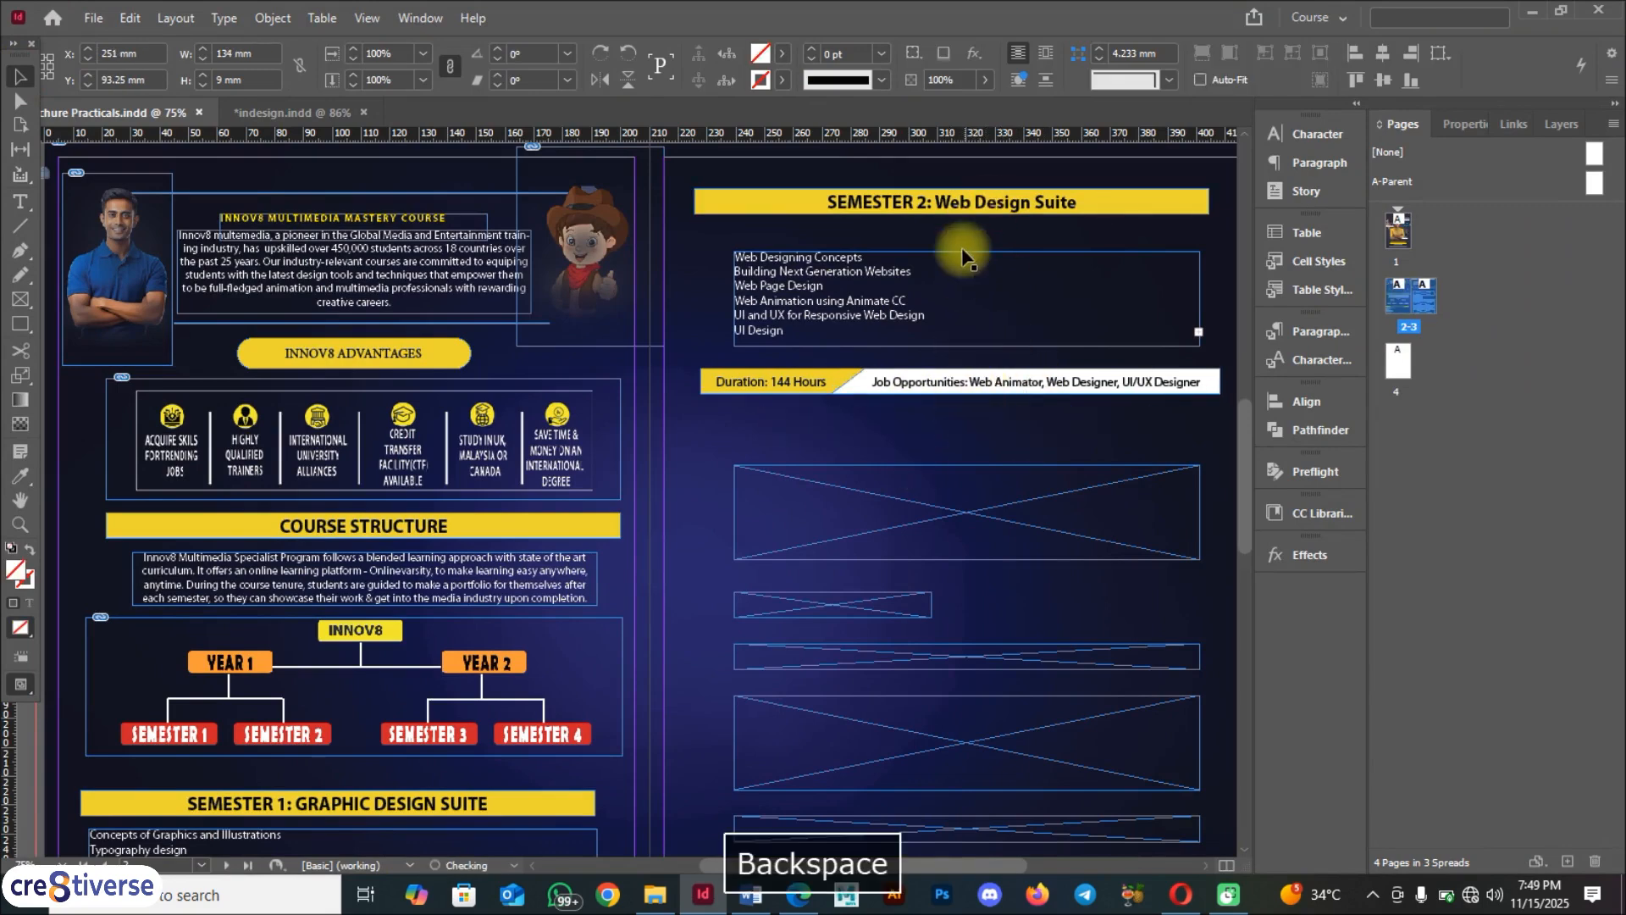
pyautogui.click(959, 200)
pyautogui.moveTo(959, 200); pyautogui.dragTo(962, 414)
pyautogui.hotkey('alt', 'Tab')
pyautogui.hotkey('alt', 'Tab')
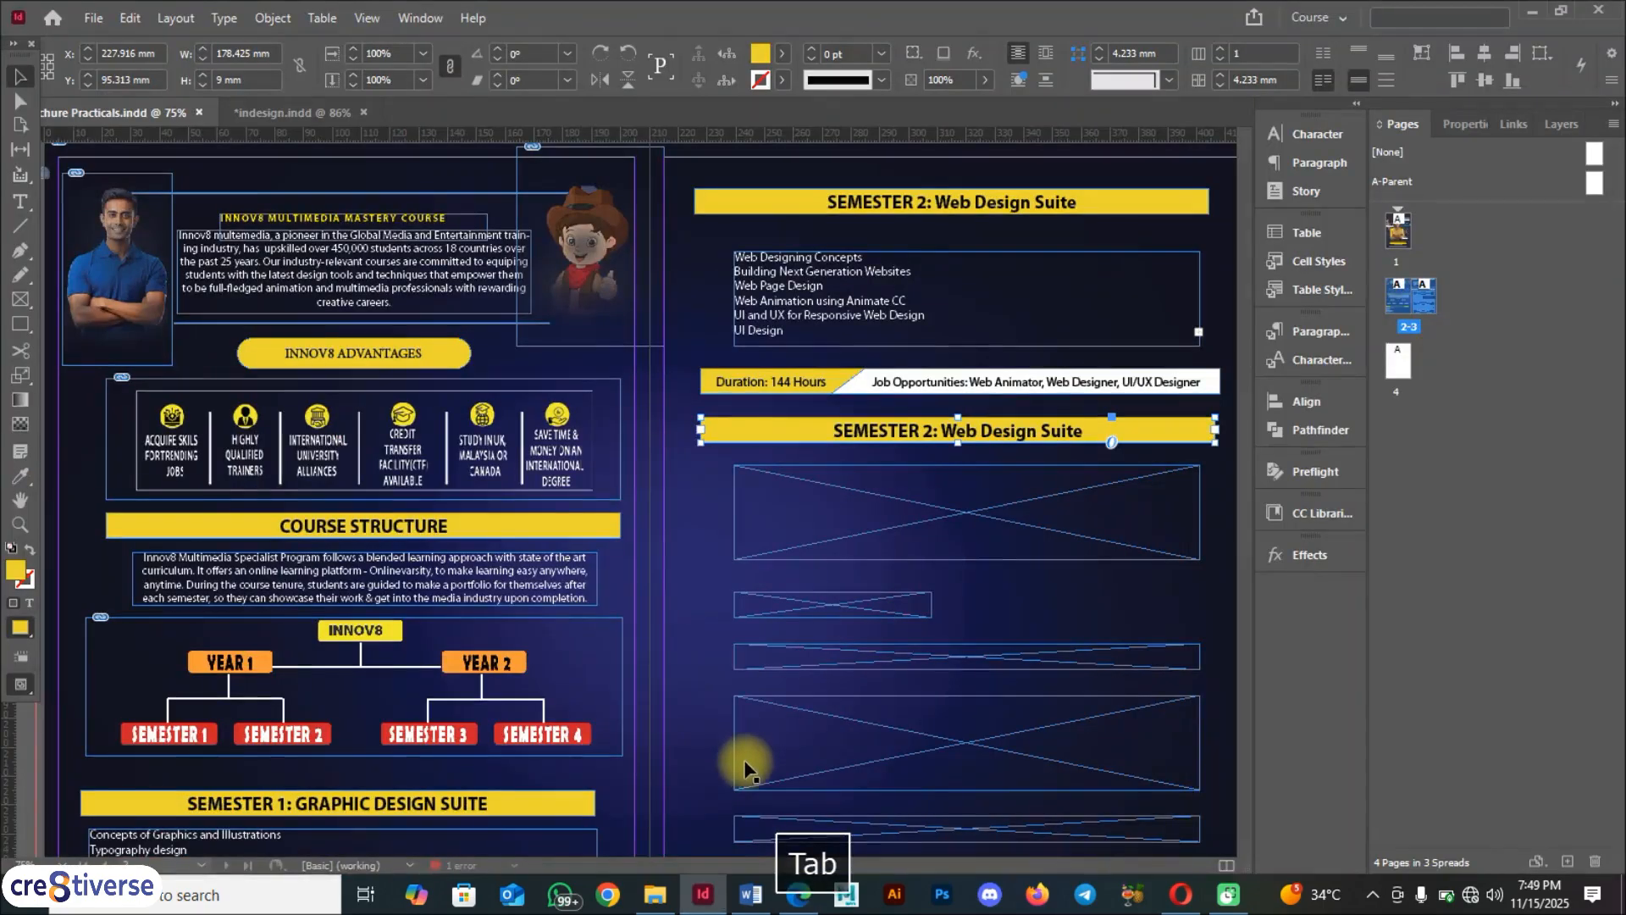
# Replace the text of the copied heading bar with "SEMESTER 3: 3D Animation" copied from the Word document
pyautogui.click(753, 896)
pyautogui.scroll(-3, 671, 581)
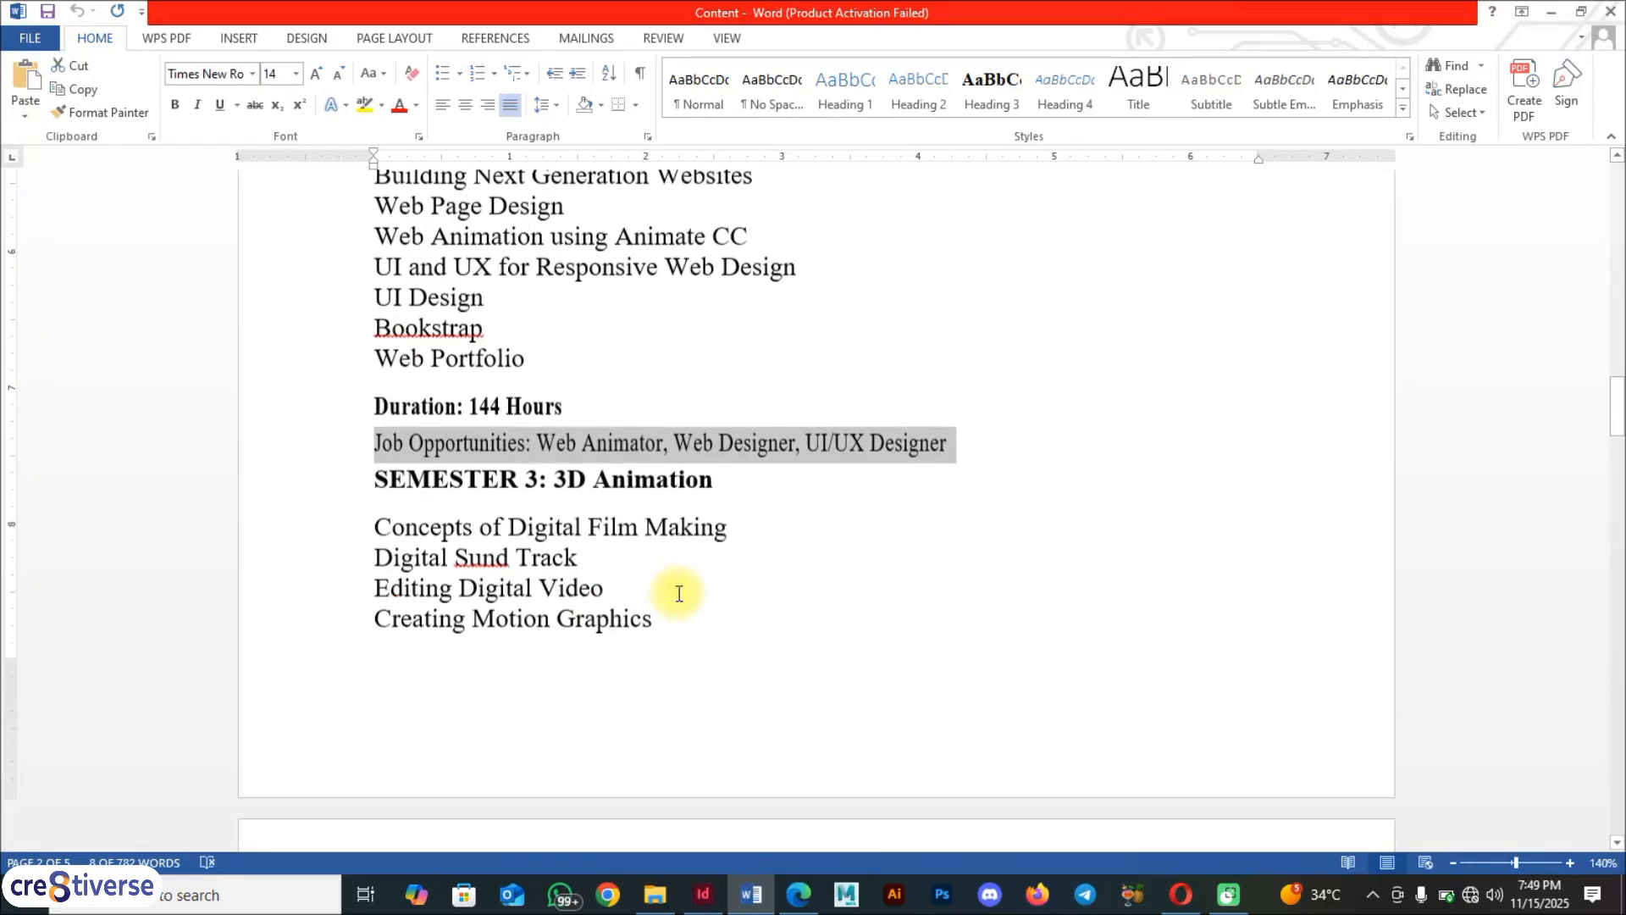
pyautogui.click(729, 475)
pyautogui.click(356, 465)
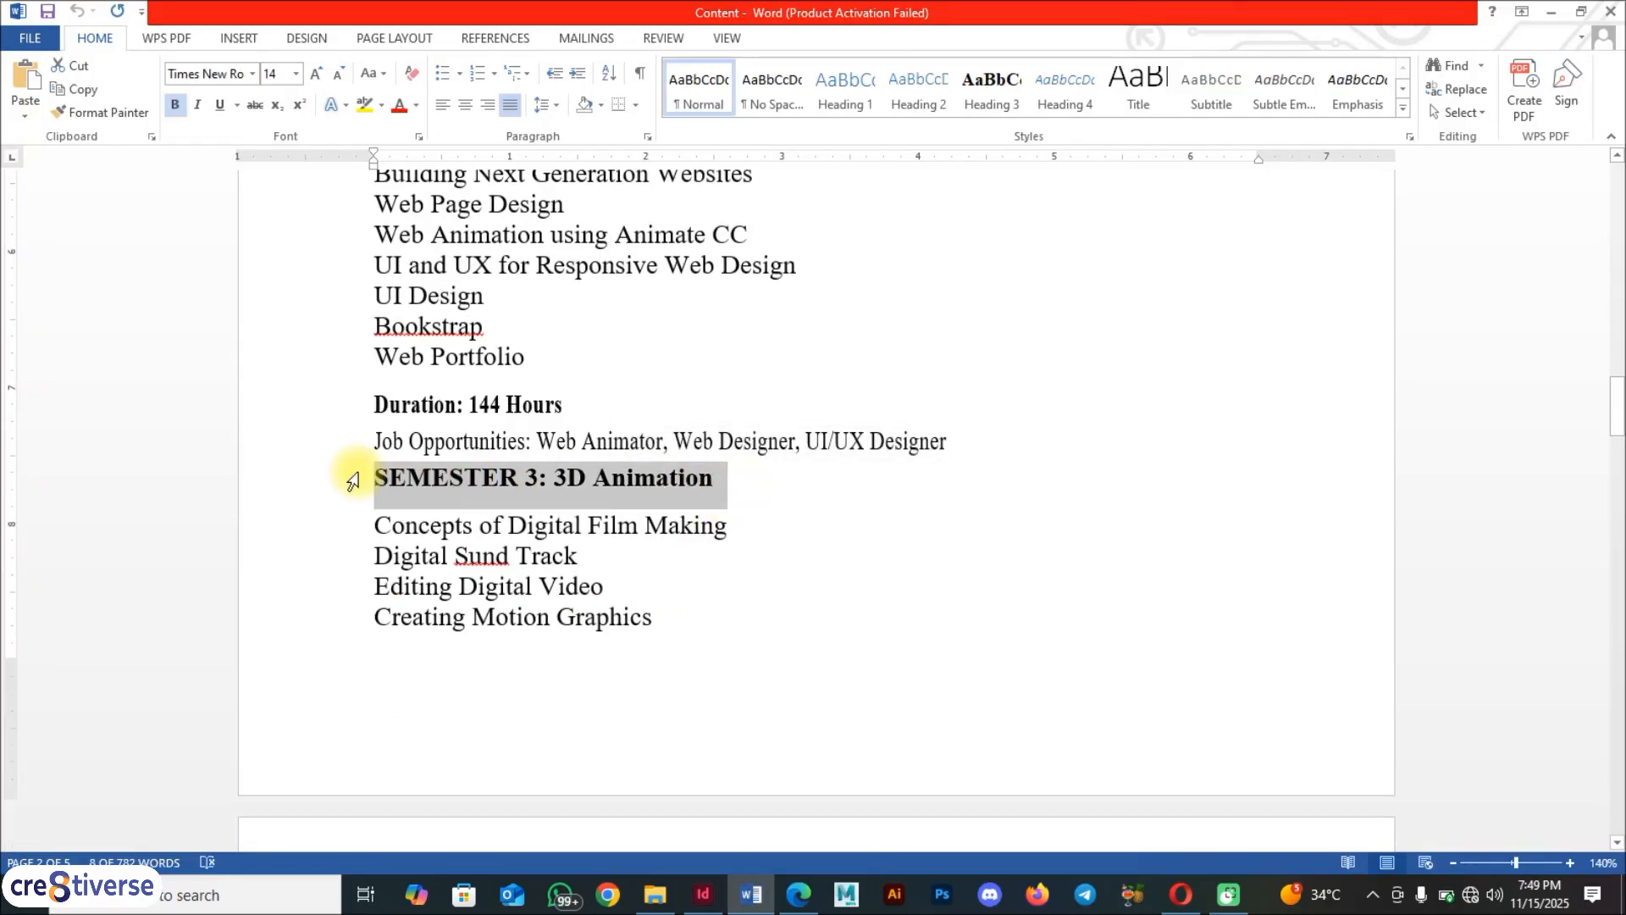
pyautogui.hotkey('ctrl', 'c')
pyautogui.hotkey('alt', 'Tab')
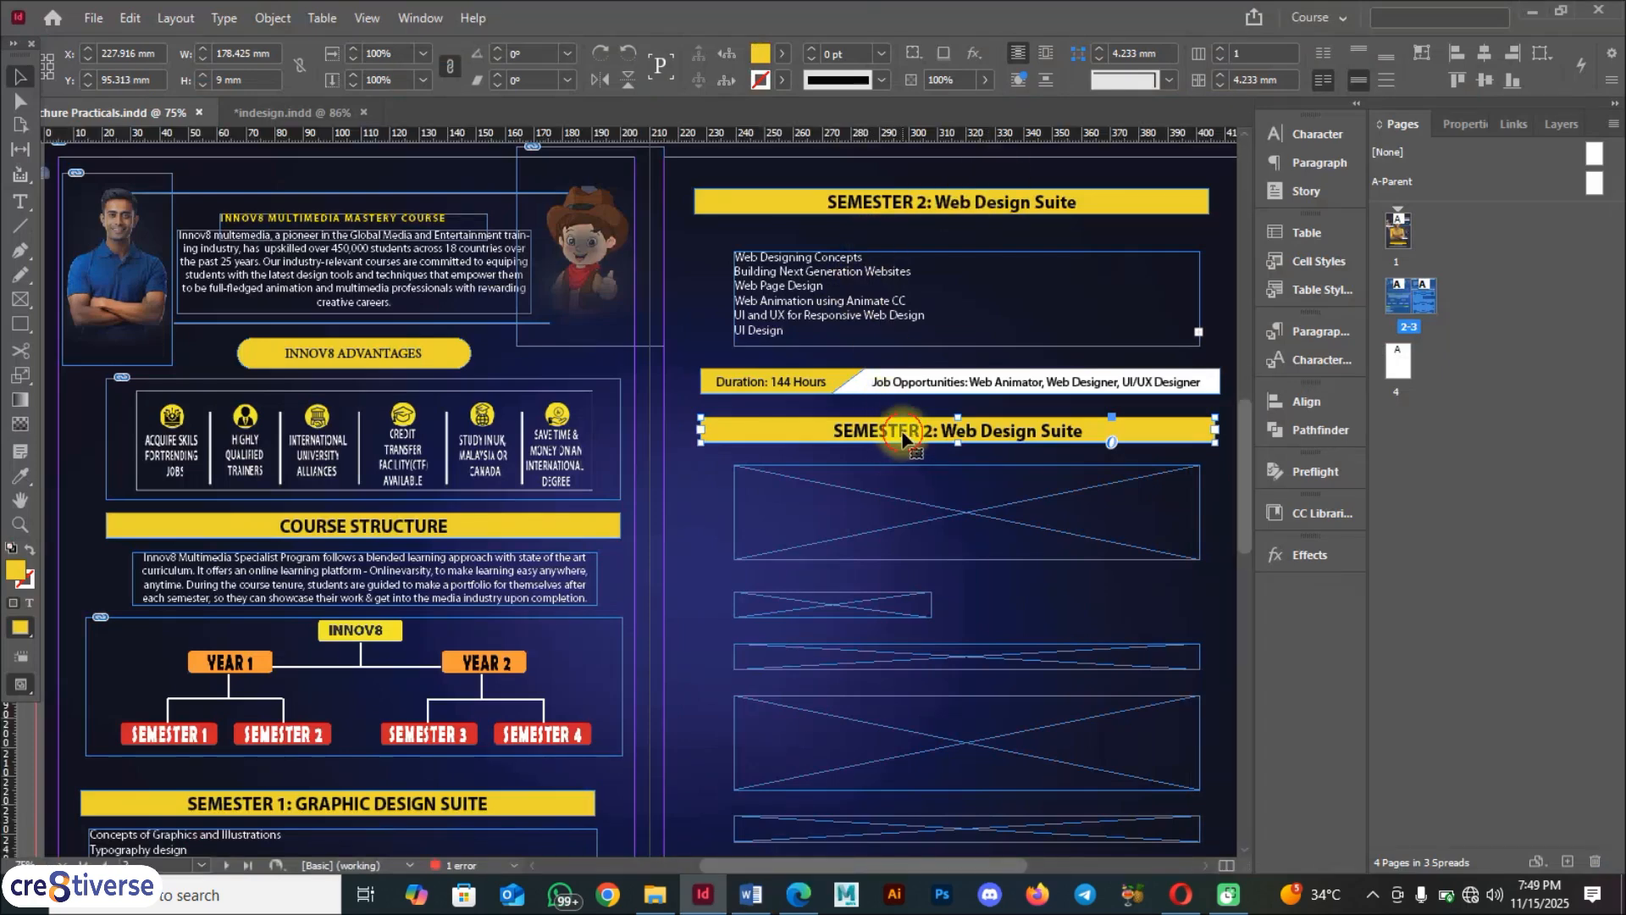
pyautogui.click(902, 430)
pyautogui.hotkey('ctrl', 'a')
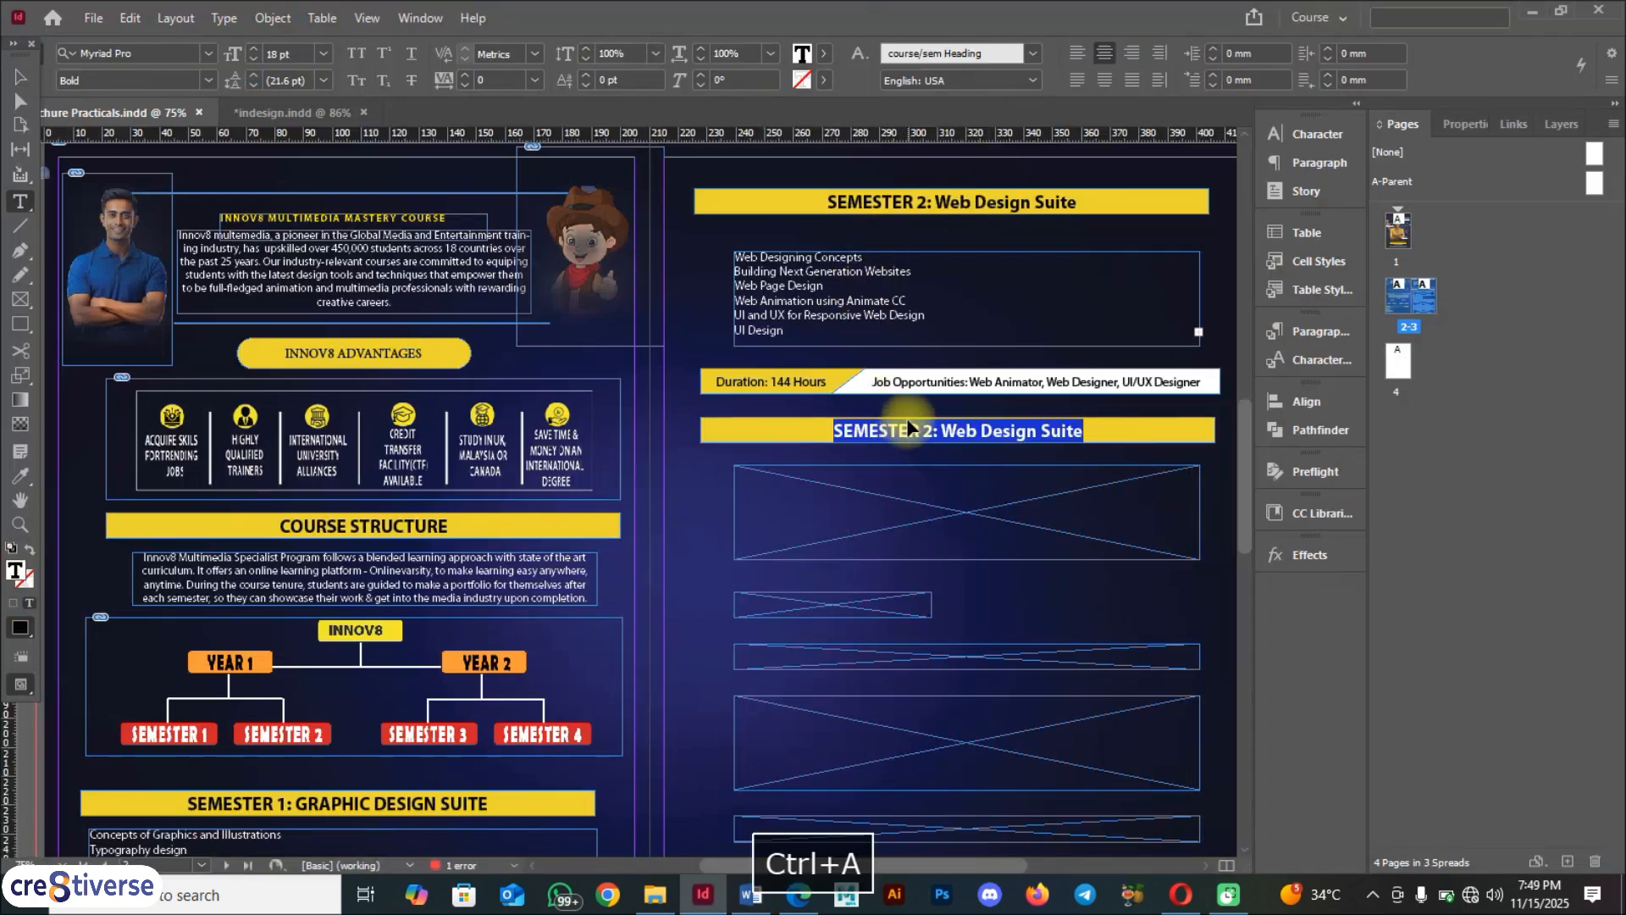
pyautogui.hotkey('ctrl', 'v')
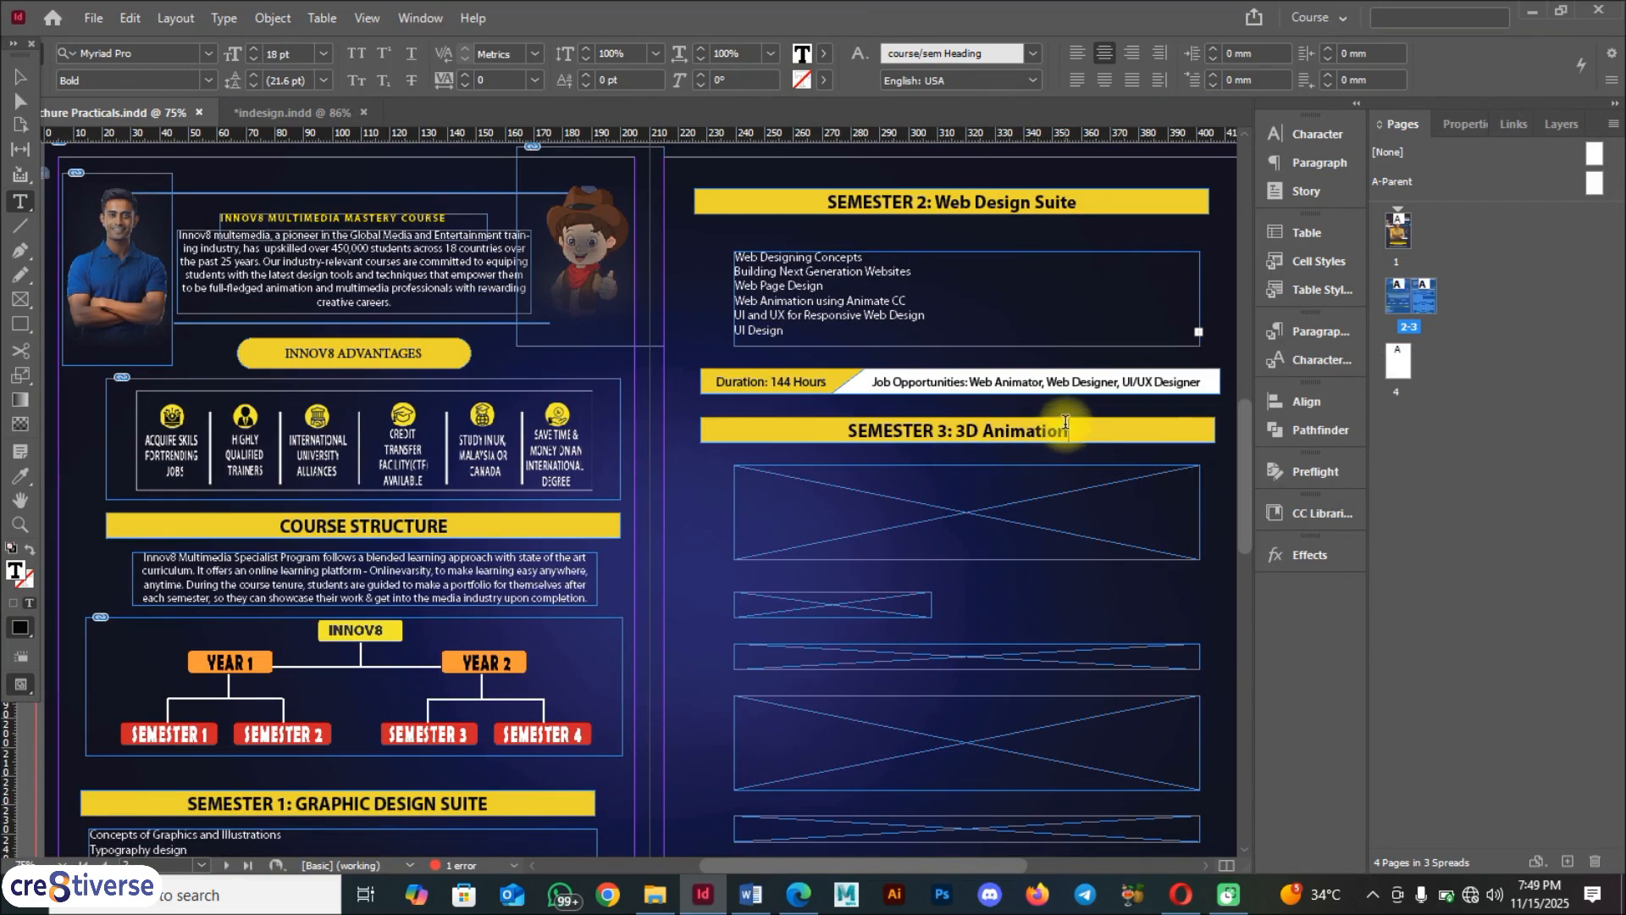
# Copy the Semester 3 topics from "Concepts of Digital Film Making" through "Modeling for 3D Artists" in the Word document
pyautogui.hotkey('alt', 'Tab')
pyautogui.hotkey('alt', 'Tab')
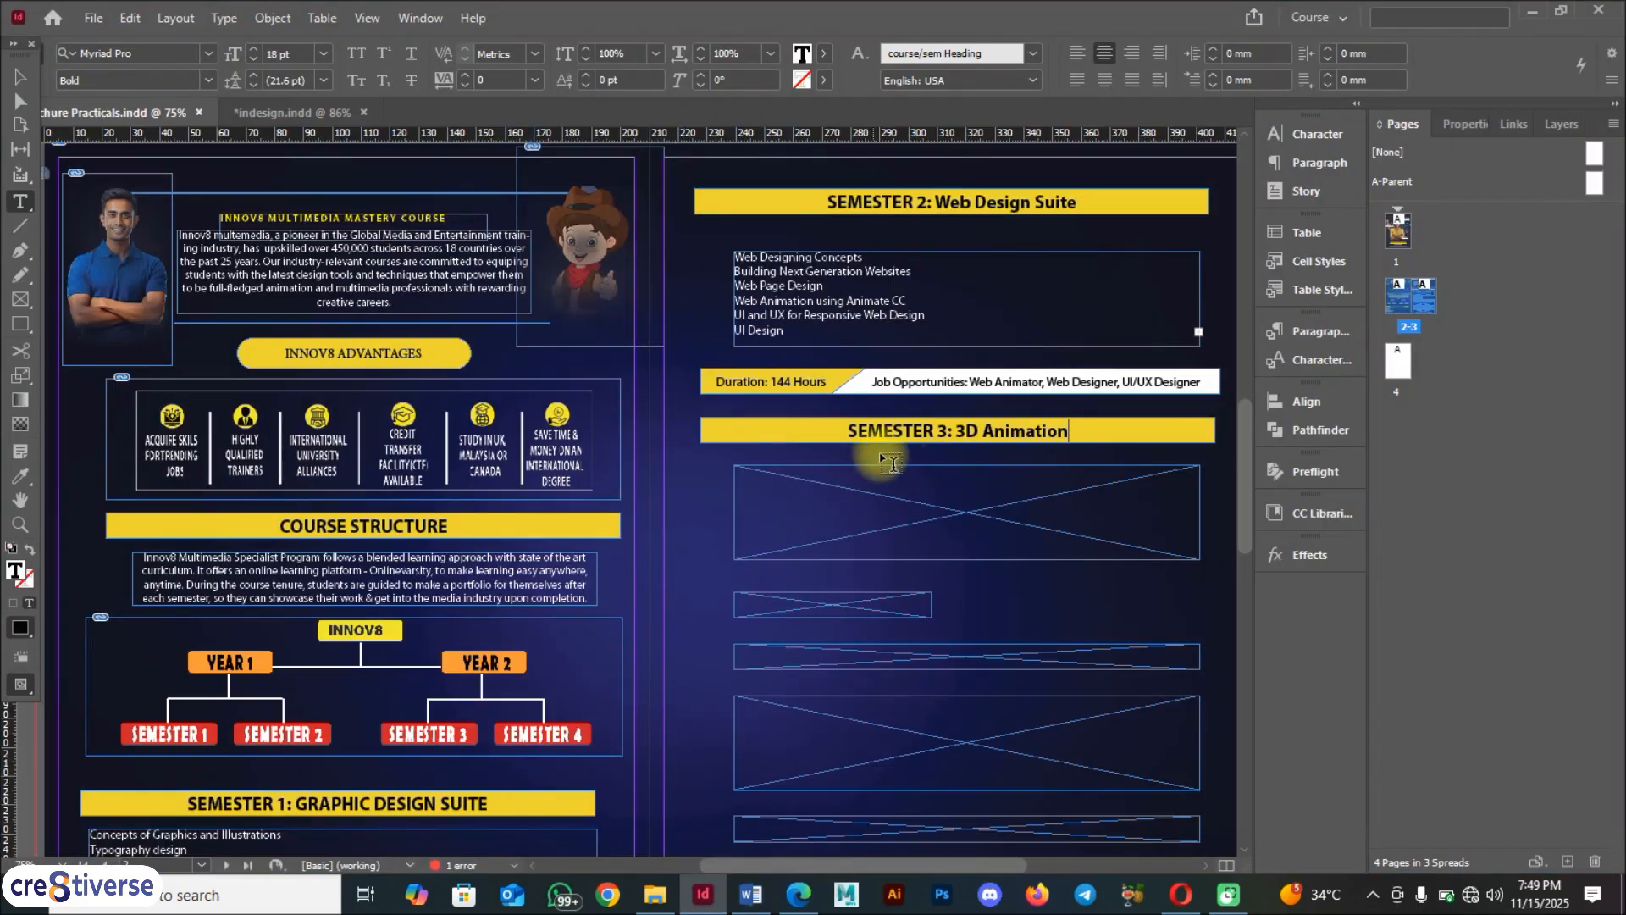
pyautogui.scroll(-2, 800, 521)
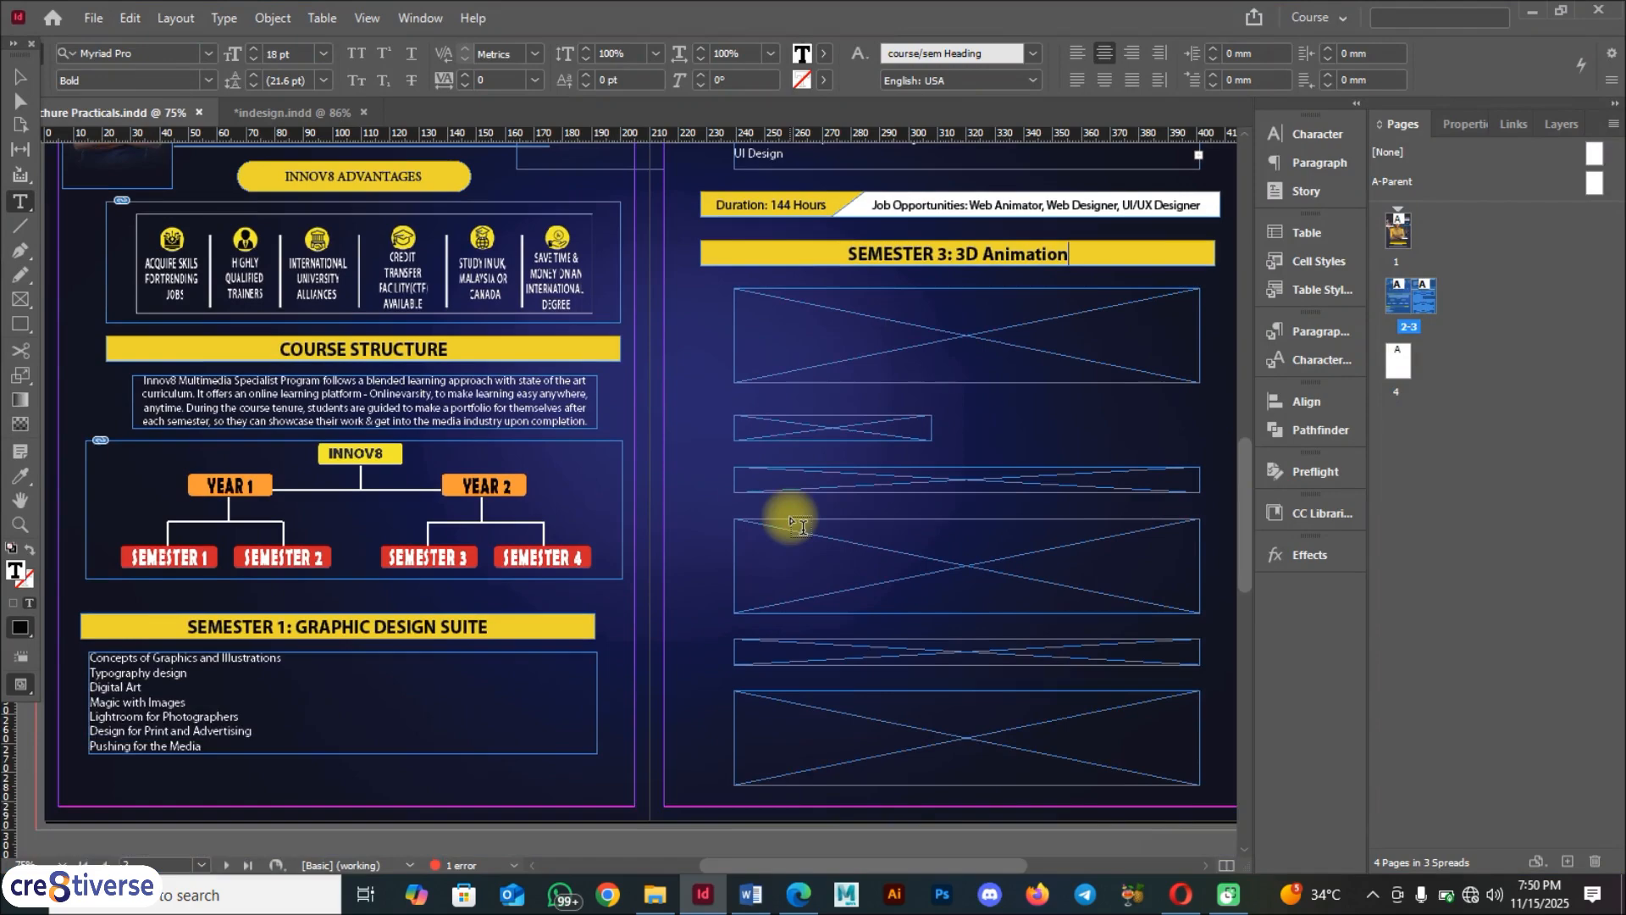
pyautogui.scroll(2, 801, 525)
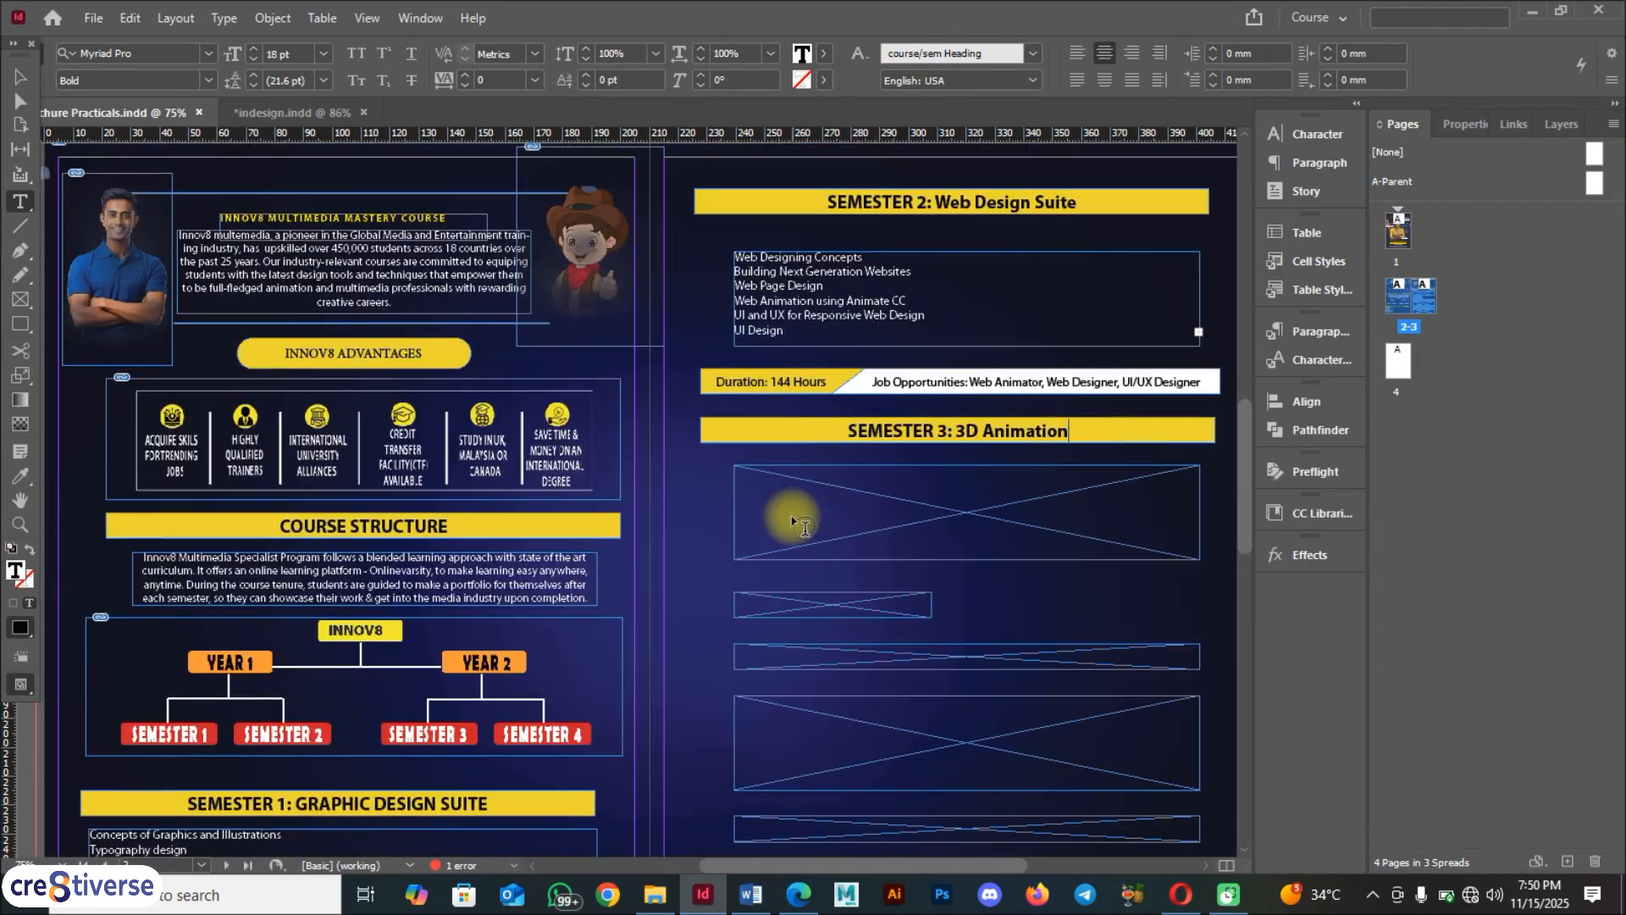
pyautogui.hotkey('alt', 'Tab')
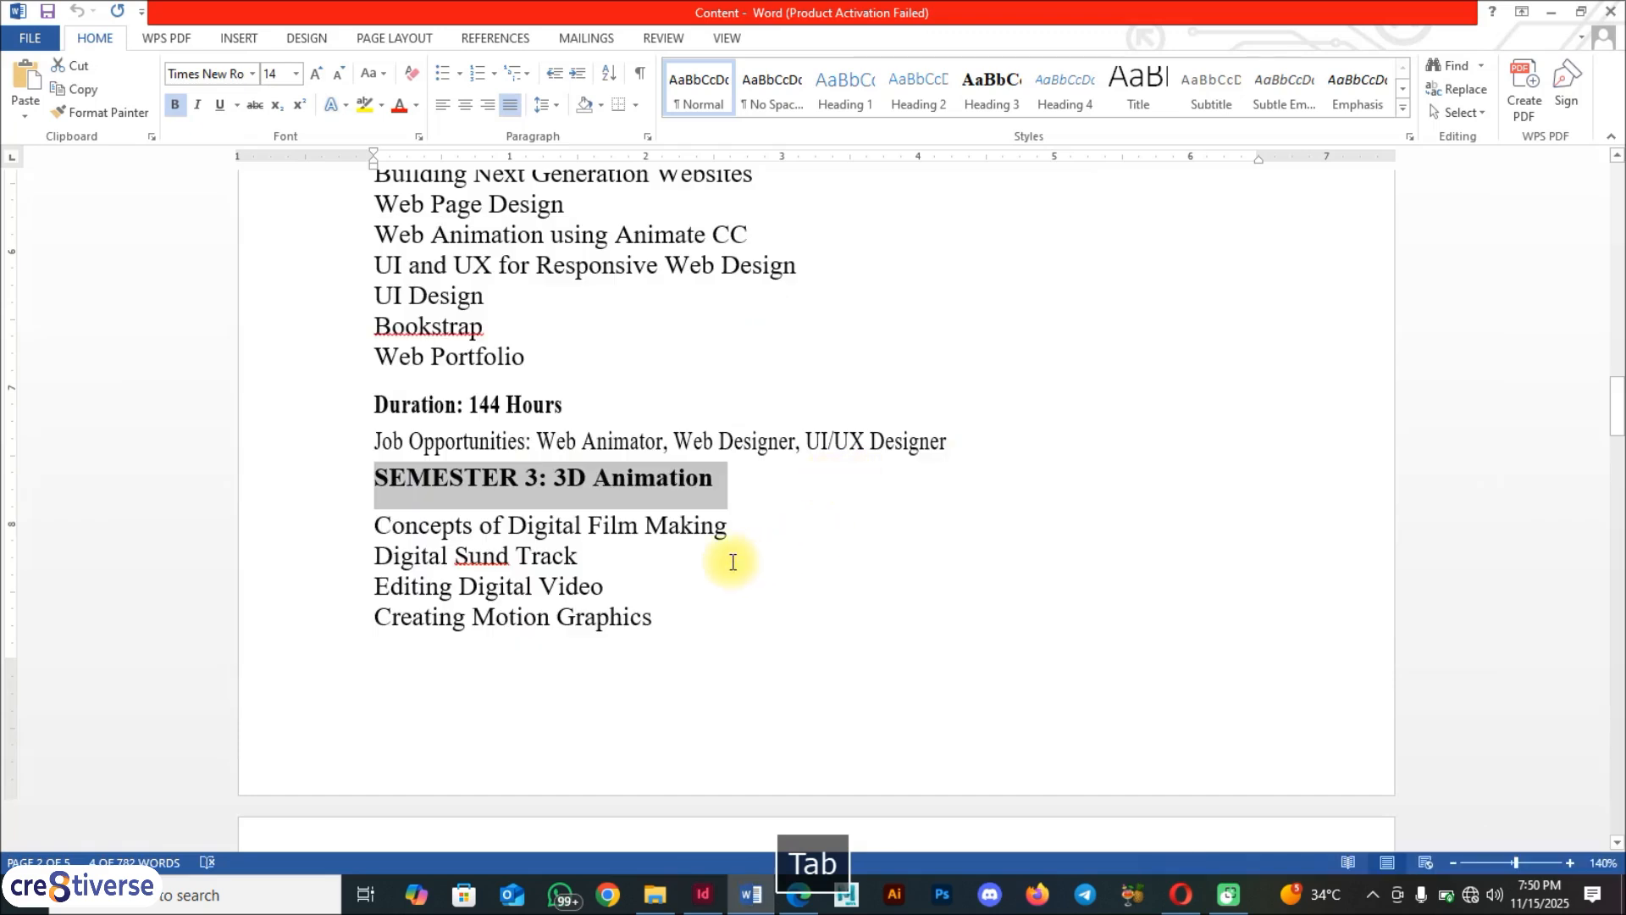
pyautogui.scroll(-3, 725, 559)
pyautogui.scroll(-2, 726, 573)
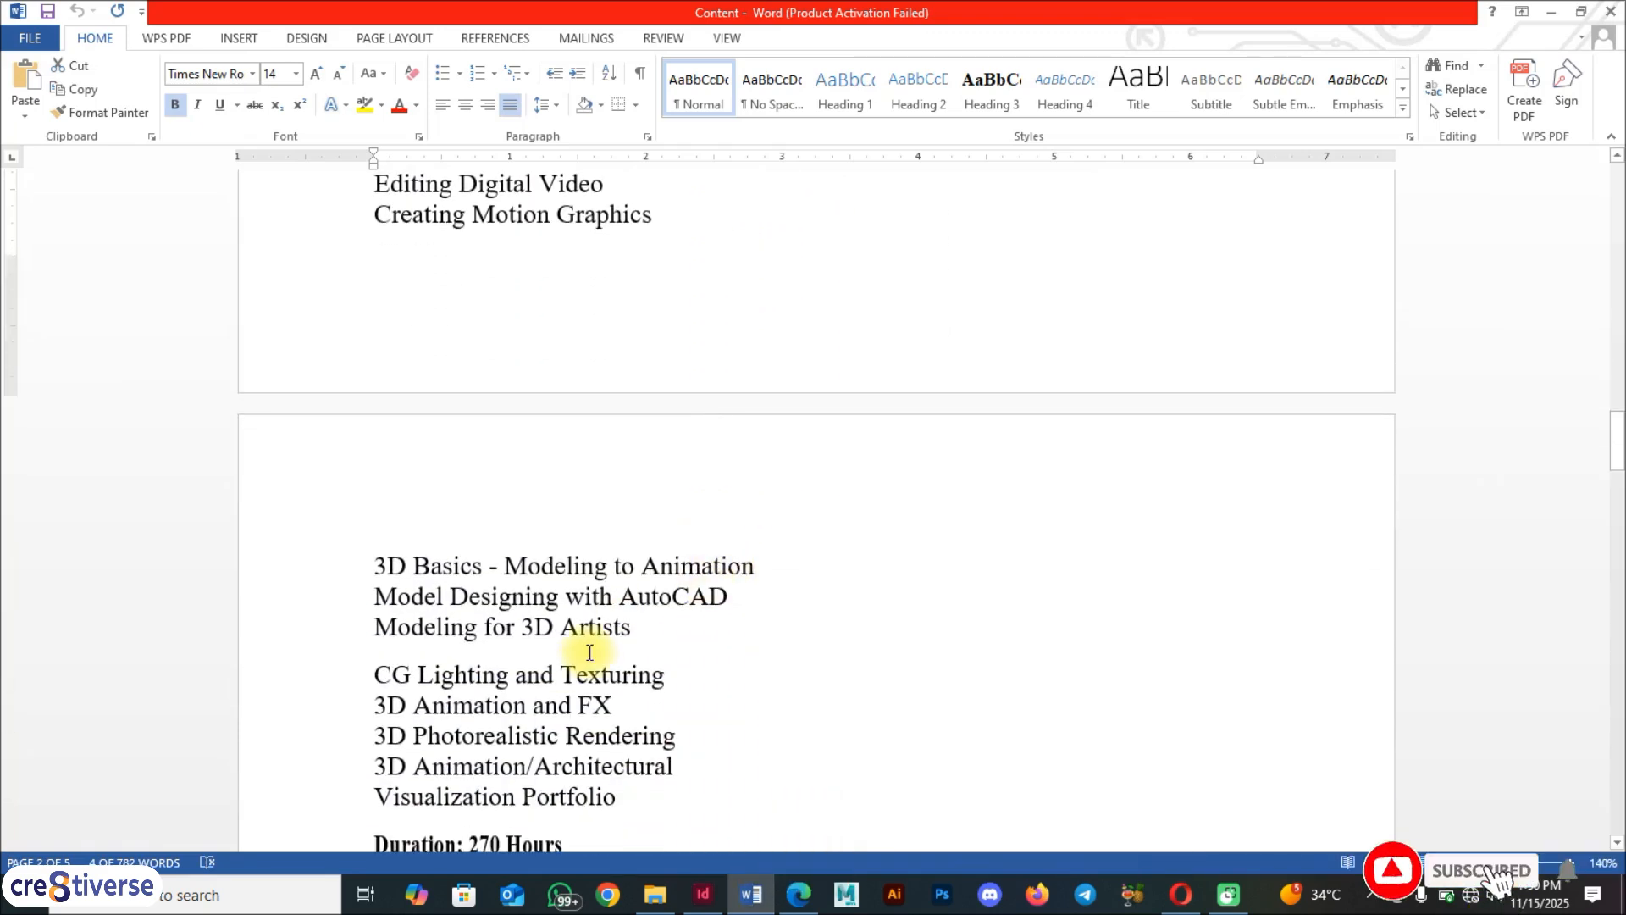
pyautogui.scroll(2, 662, 652)
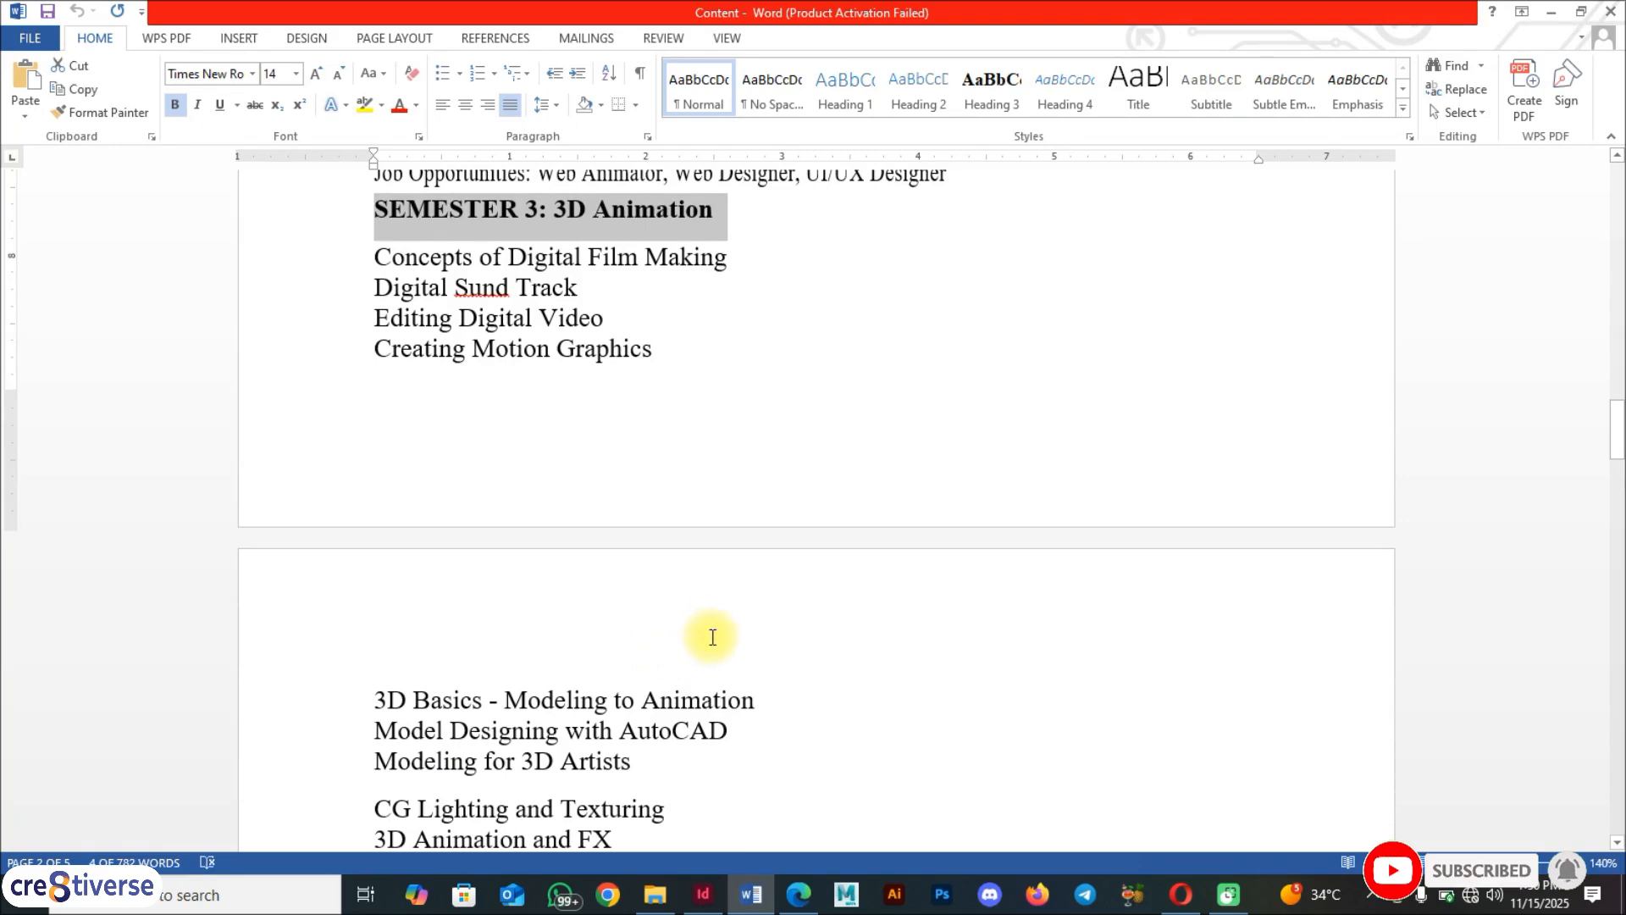
pyautogui.scroll(-1, 584, 618)
pyautogui.scroll(3, 552, 500)
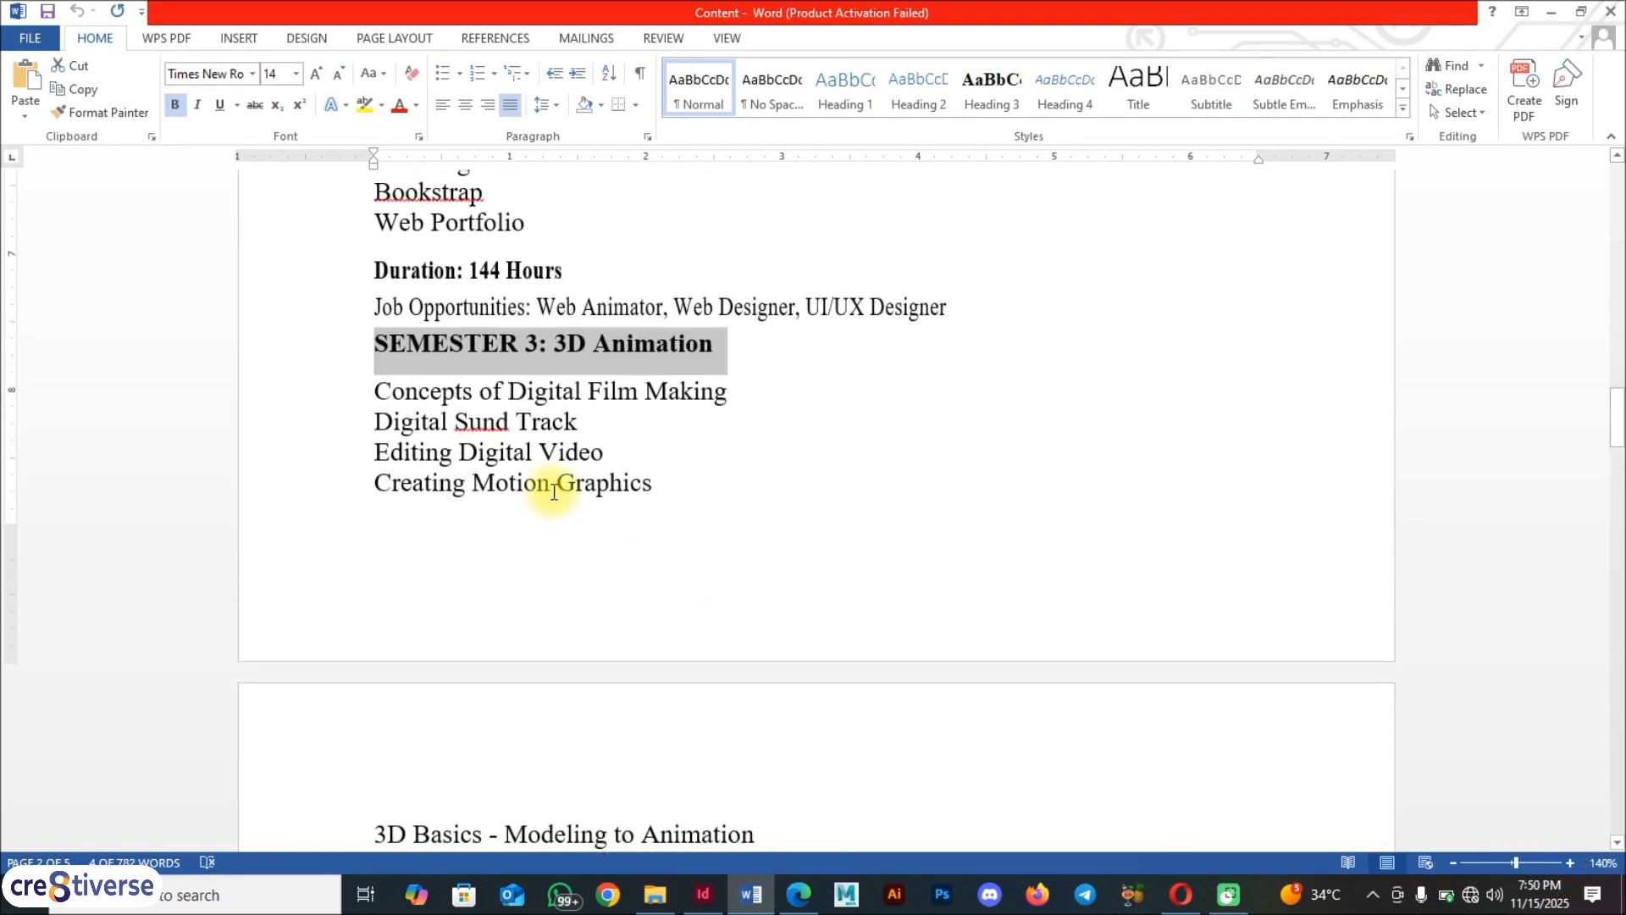
pyautogui.scroll(-3, 554, 492)
pyautogui.moveTo(664, 696); pyautogui.dragTo(378, 302)
pyautogui.hotkey('ctrl', 'c')
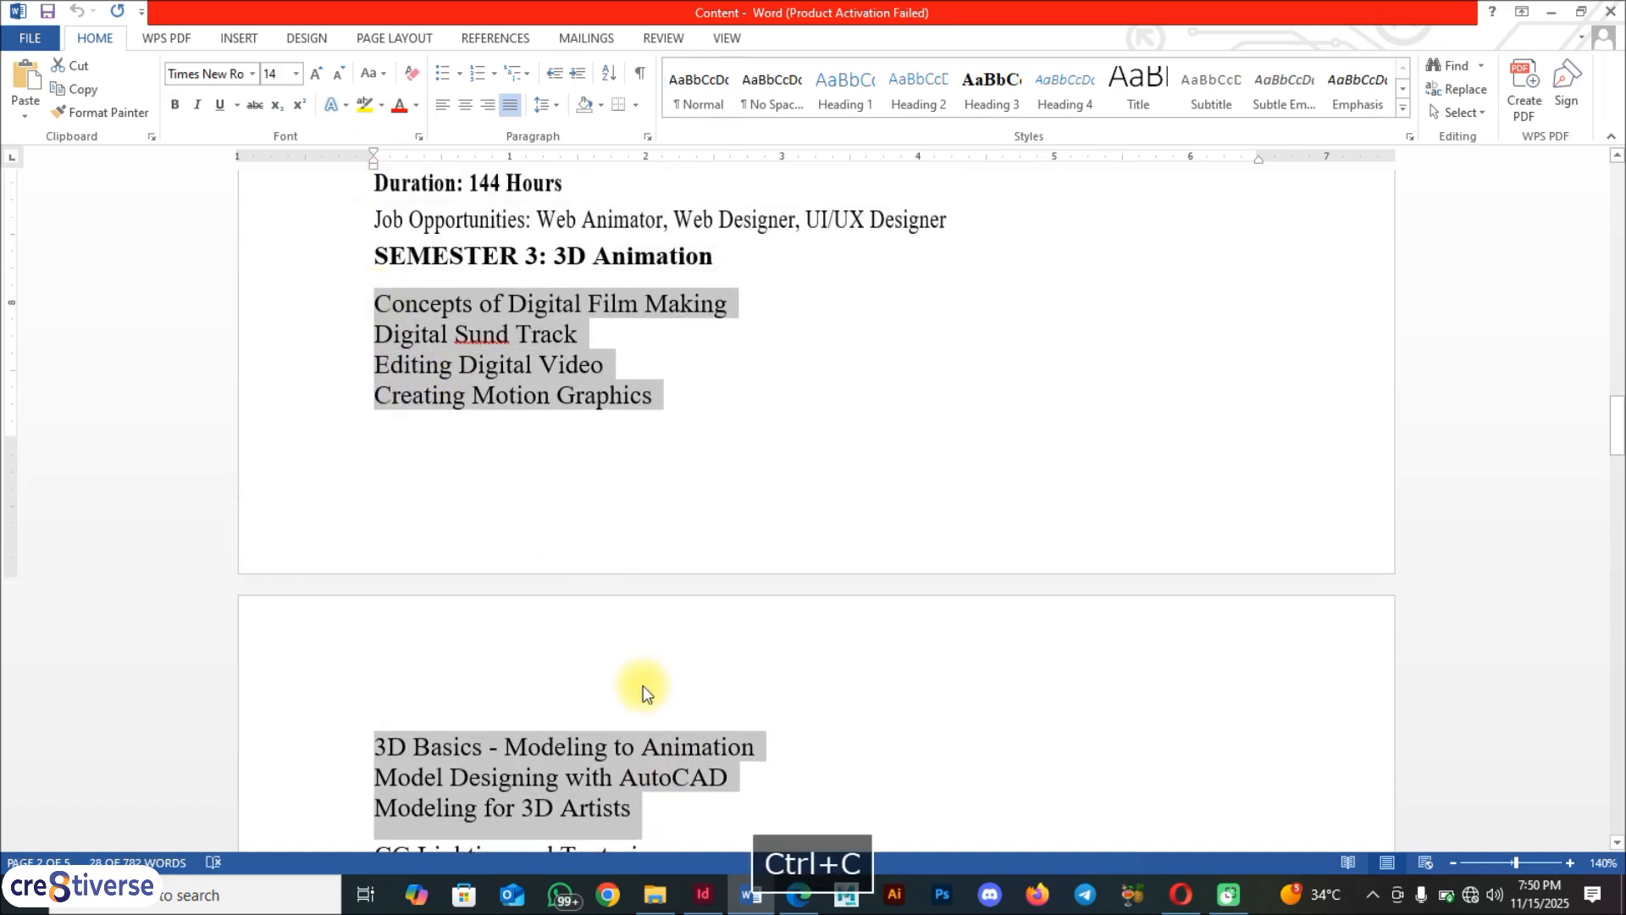
# In InDesign, turn the placeholder below the Semester 3 heading into a text frame, narrow it to about 61.5 mm and extend its lower edge slightly
pyautogui.click(715, 891)
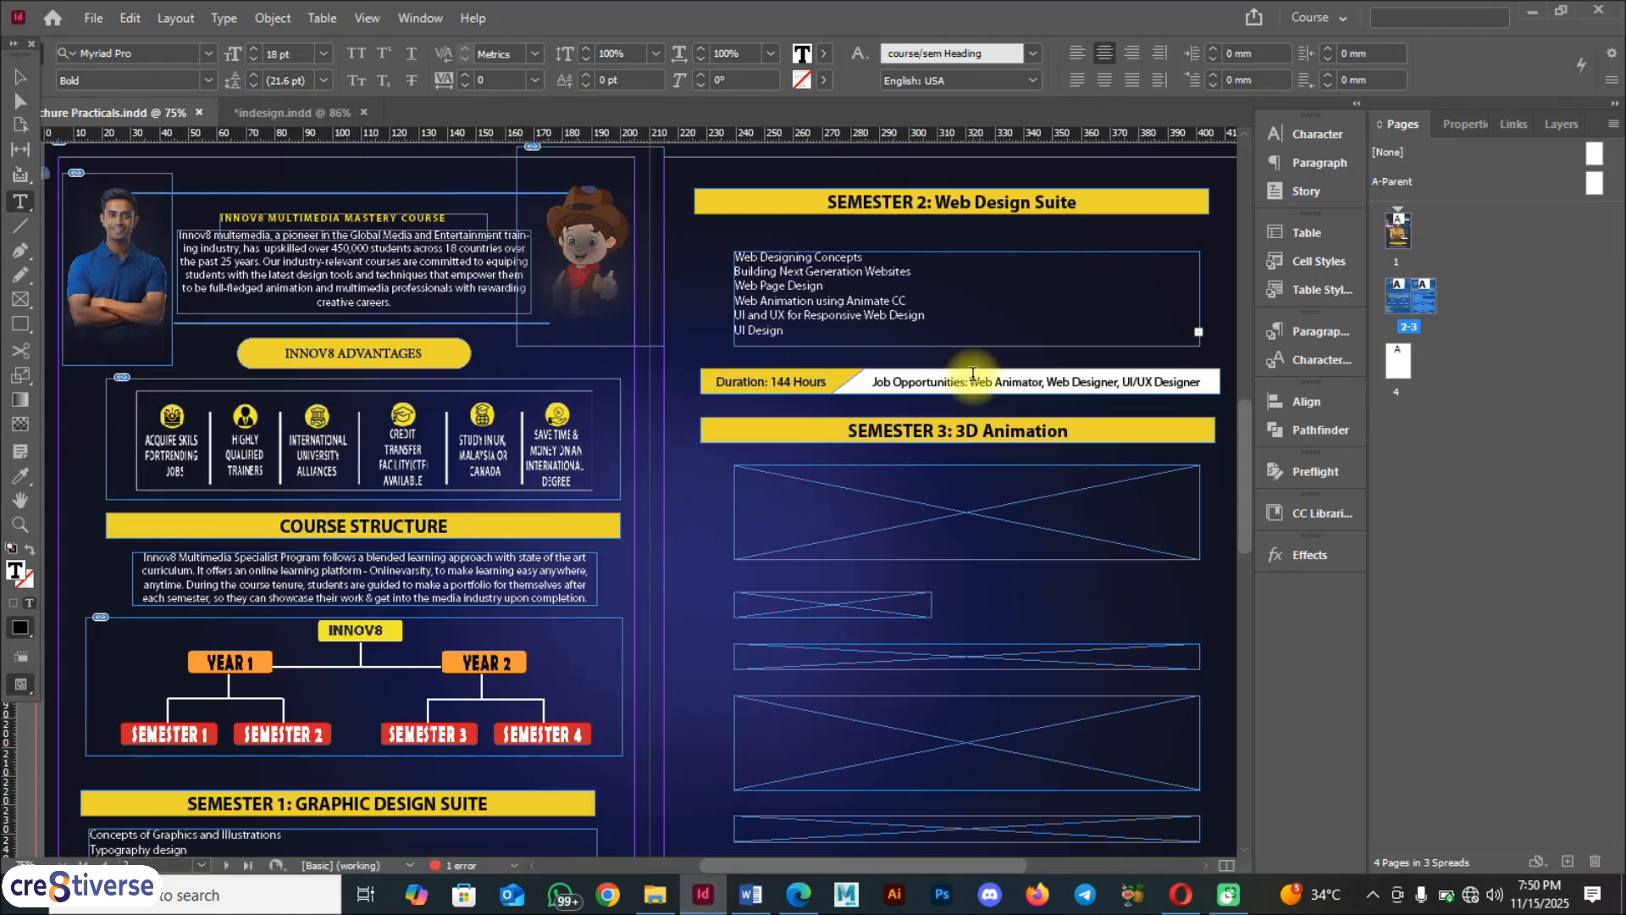
pyautogui.click(869, 511)
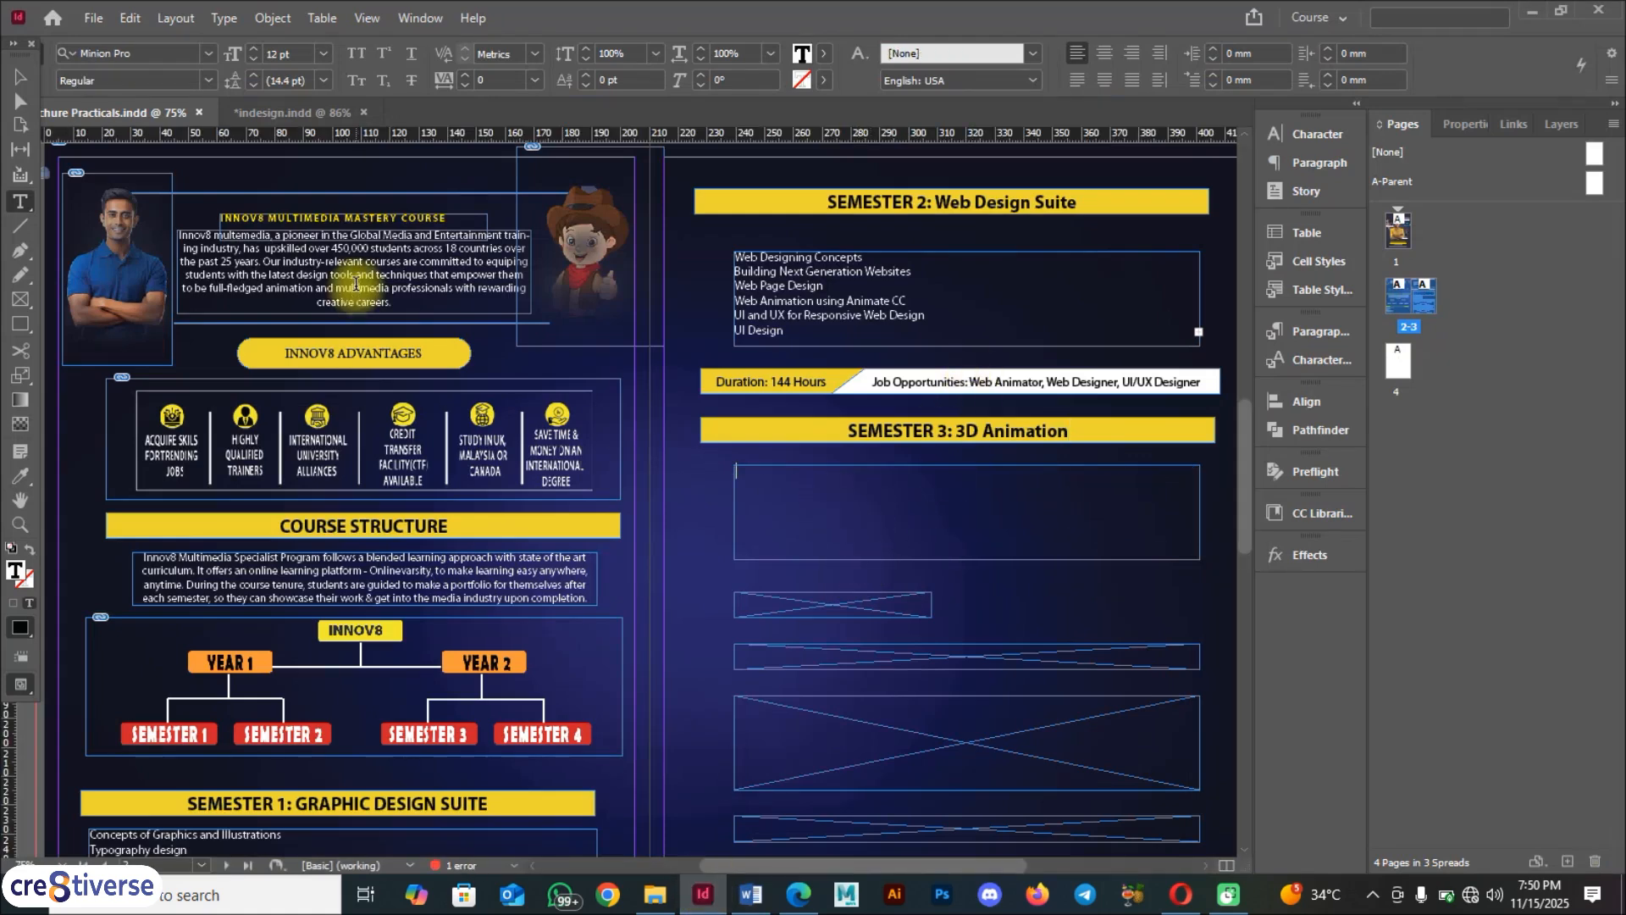
pyautogui.scroll(-1, 754, 296)
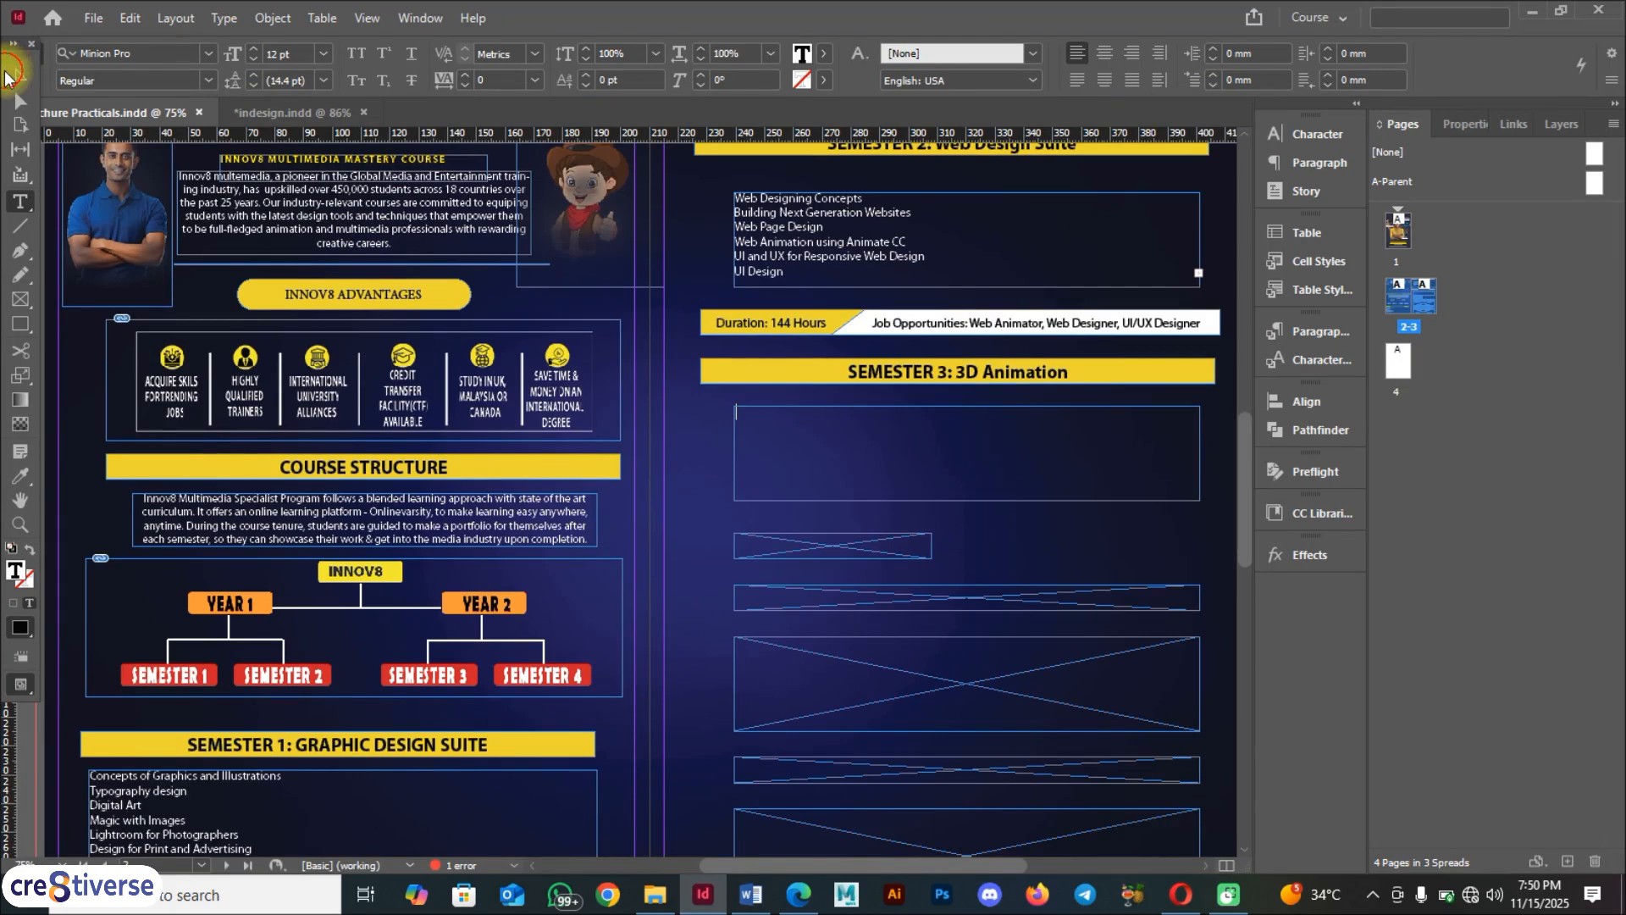
pyautogui.click(20, 76)
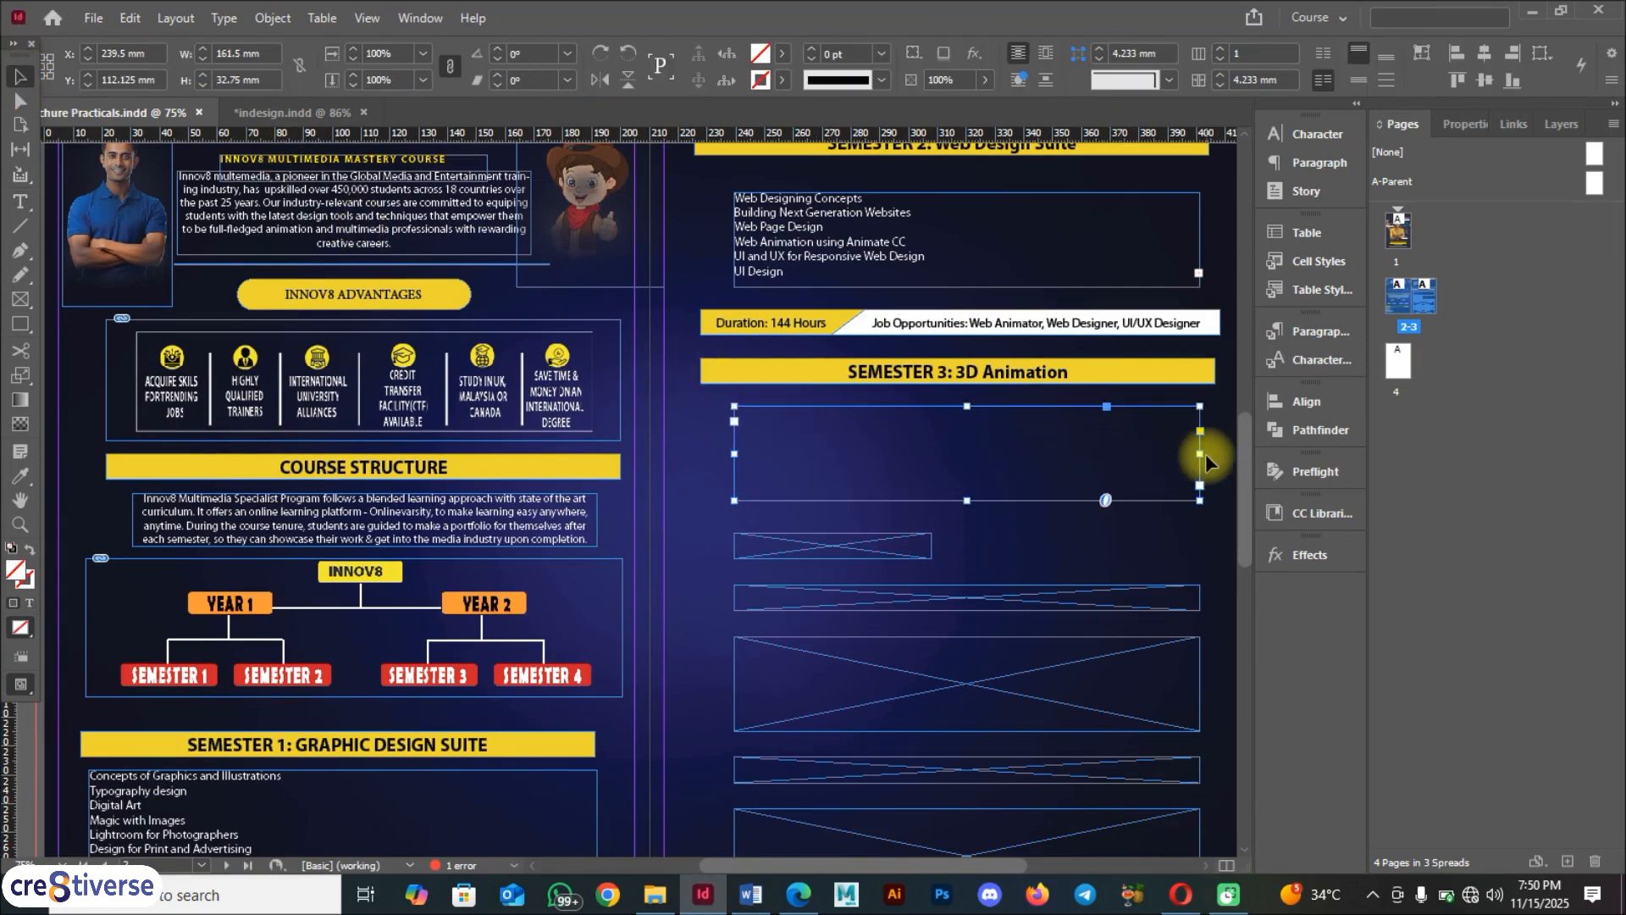
pyautogui.moveTo(1206, 453); pyautogui.dragTo(914, 453)
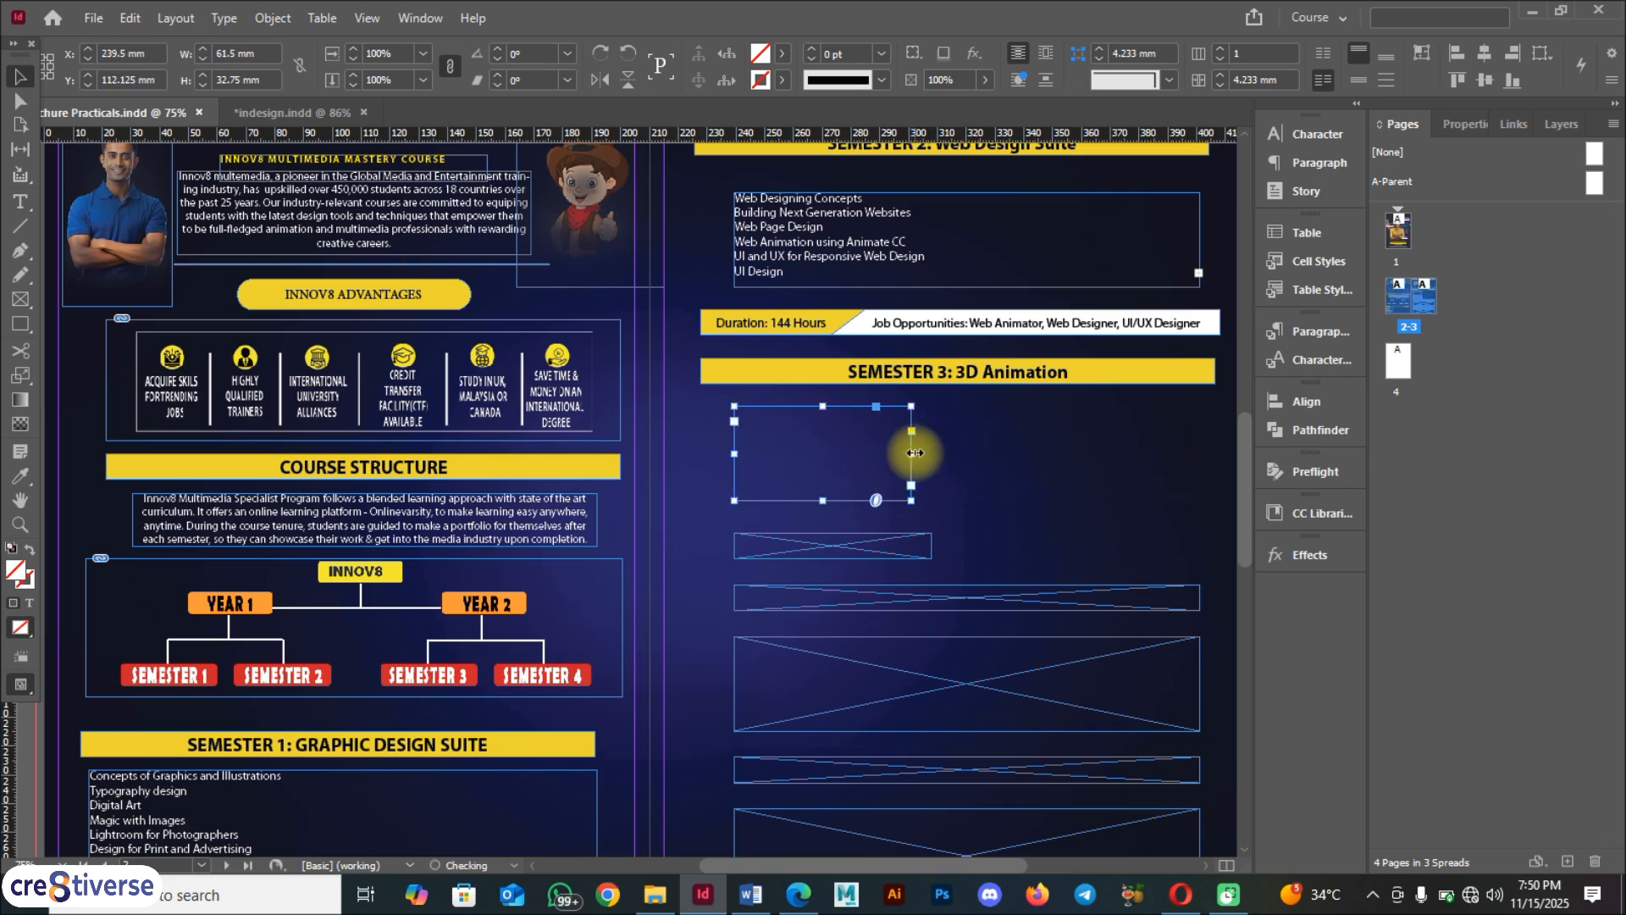
pyautogui.moveTo(827, 500); pyautogui.dragTo(827, 526)
# Paste the copied topics into the narrowed Semester 3 text frame and apply the Semester Body paragraph style to them
pyautogui.doubleClick(784, 460)
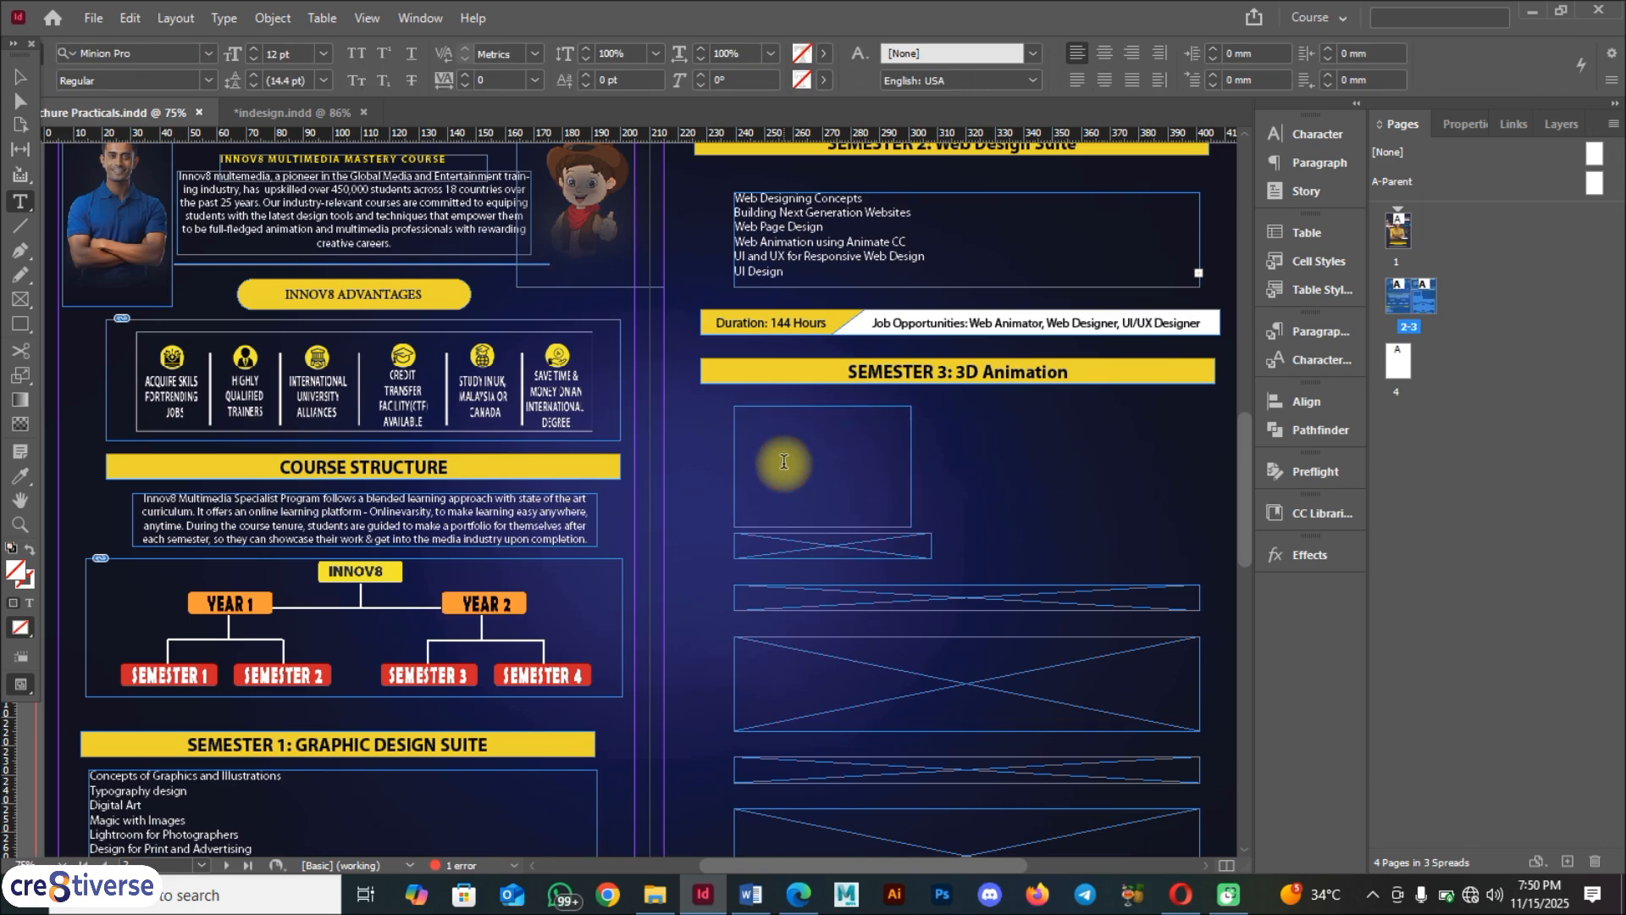
pyautogui.hotkey('ctrl', 'v')
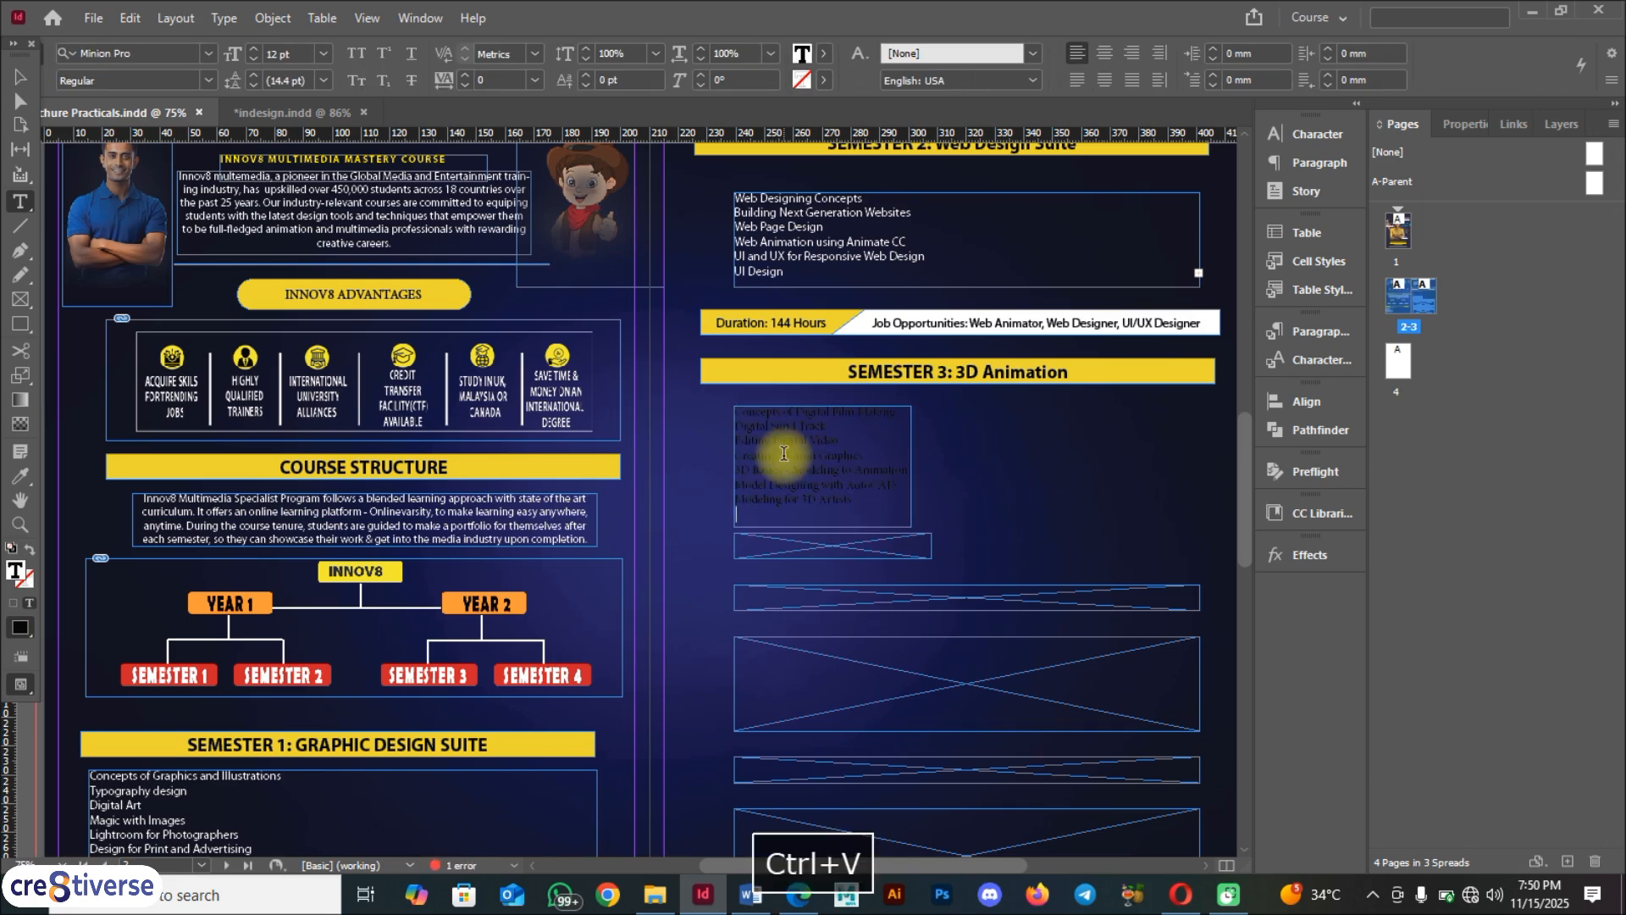
pyautogui.hotkey('ctrl', 'a')
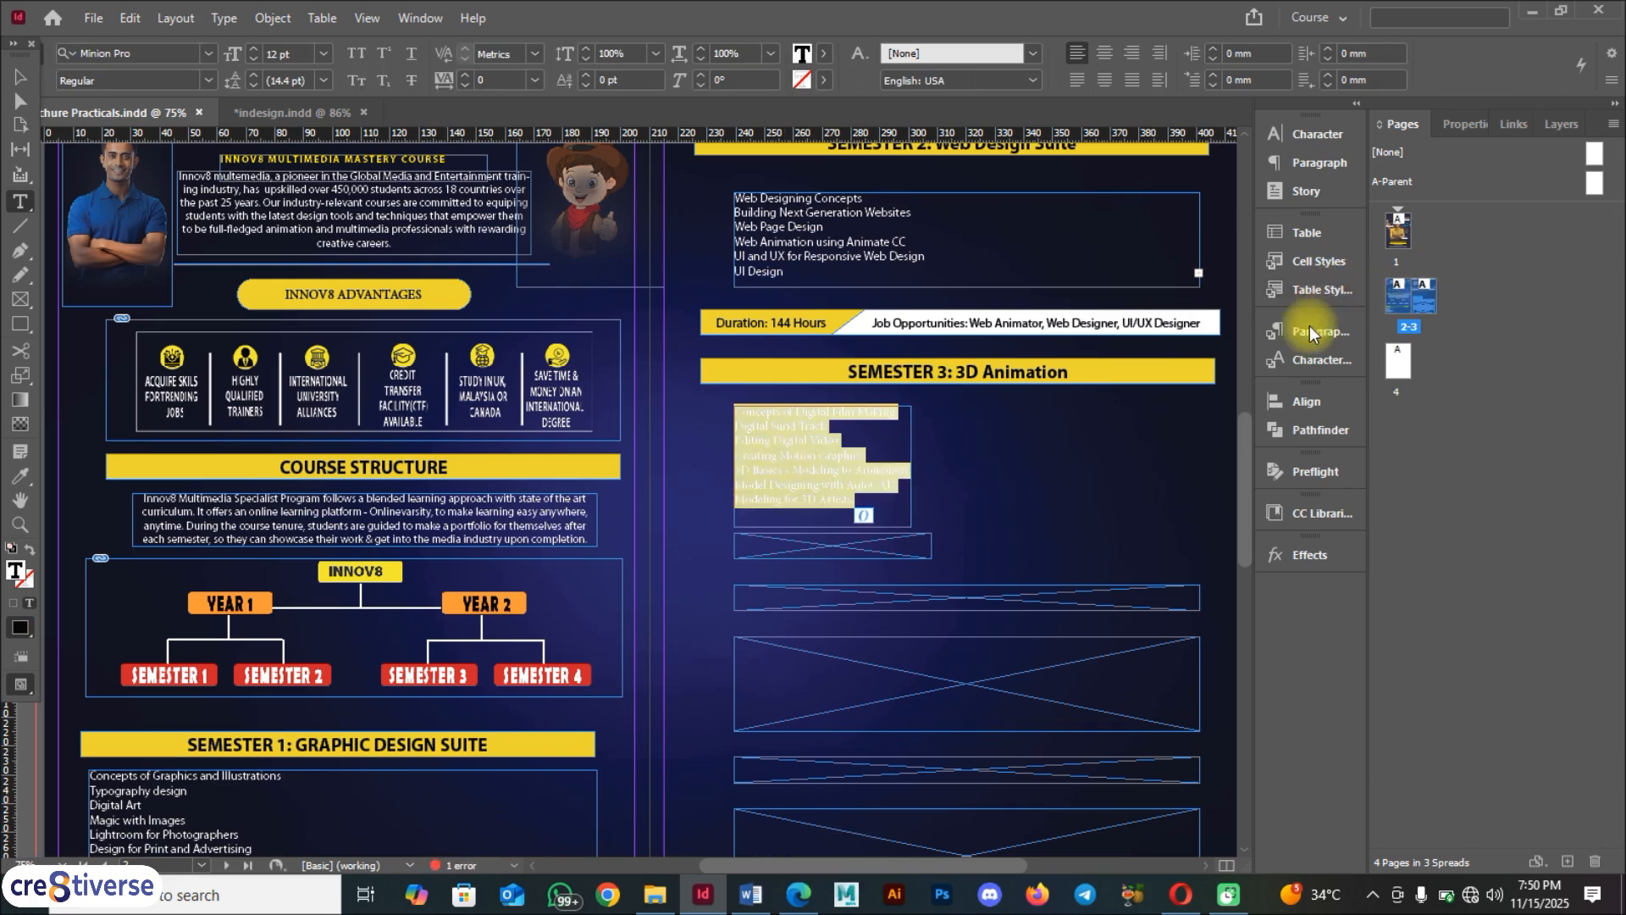
pyautogui.click(1318, 336)
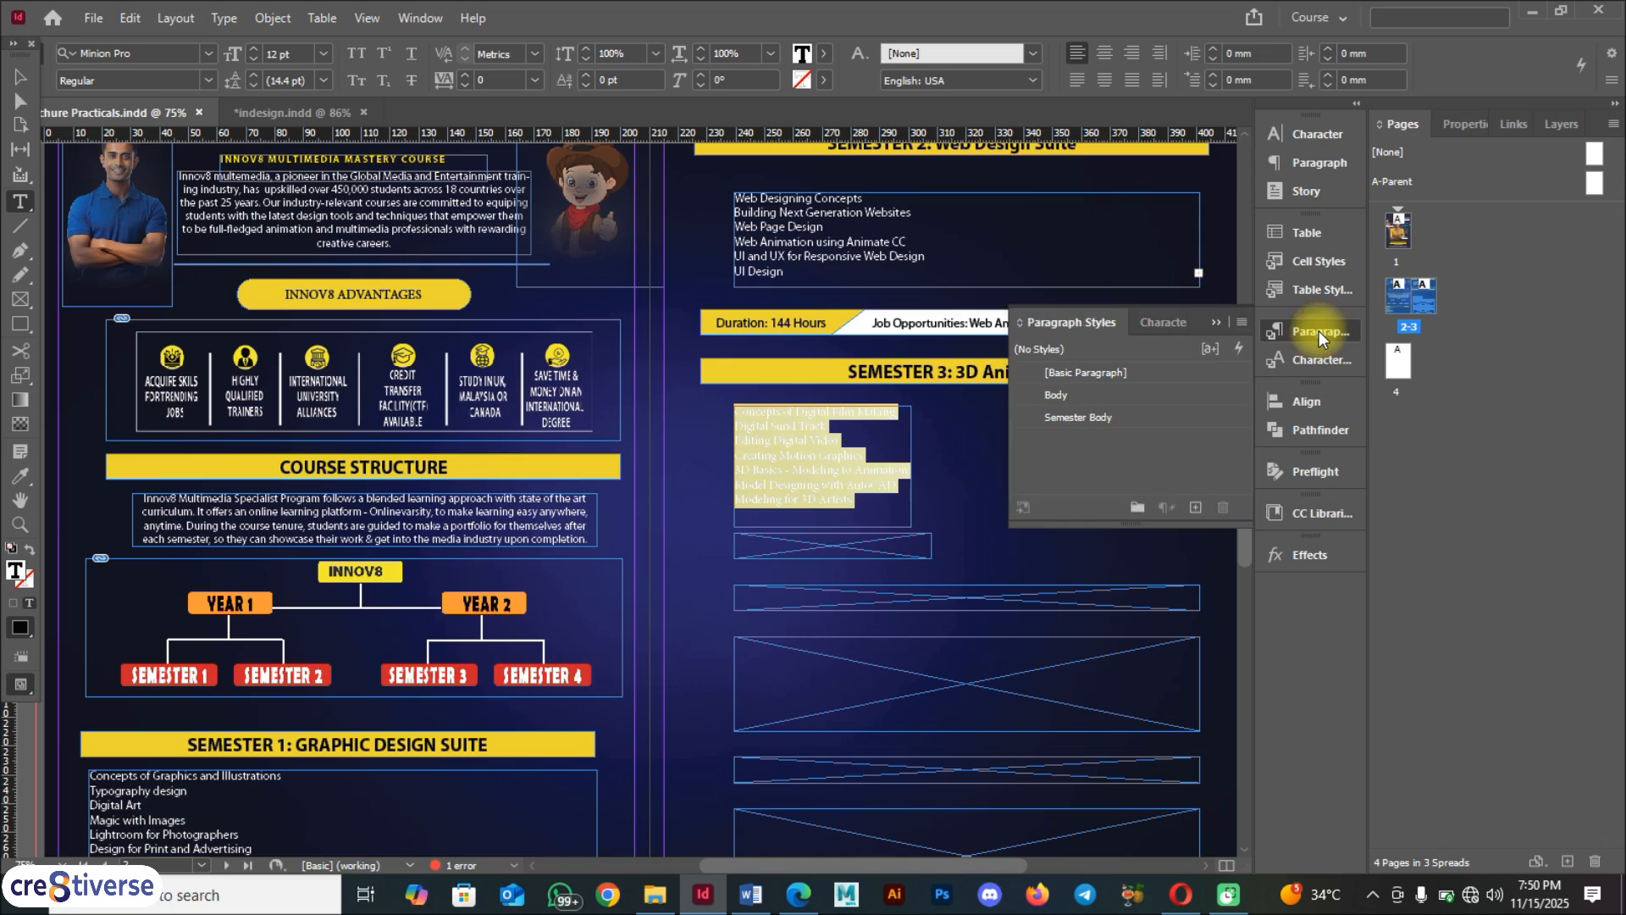
pyautogui.click(1093, 416)
pyautogui.click(15, 77)
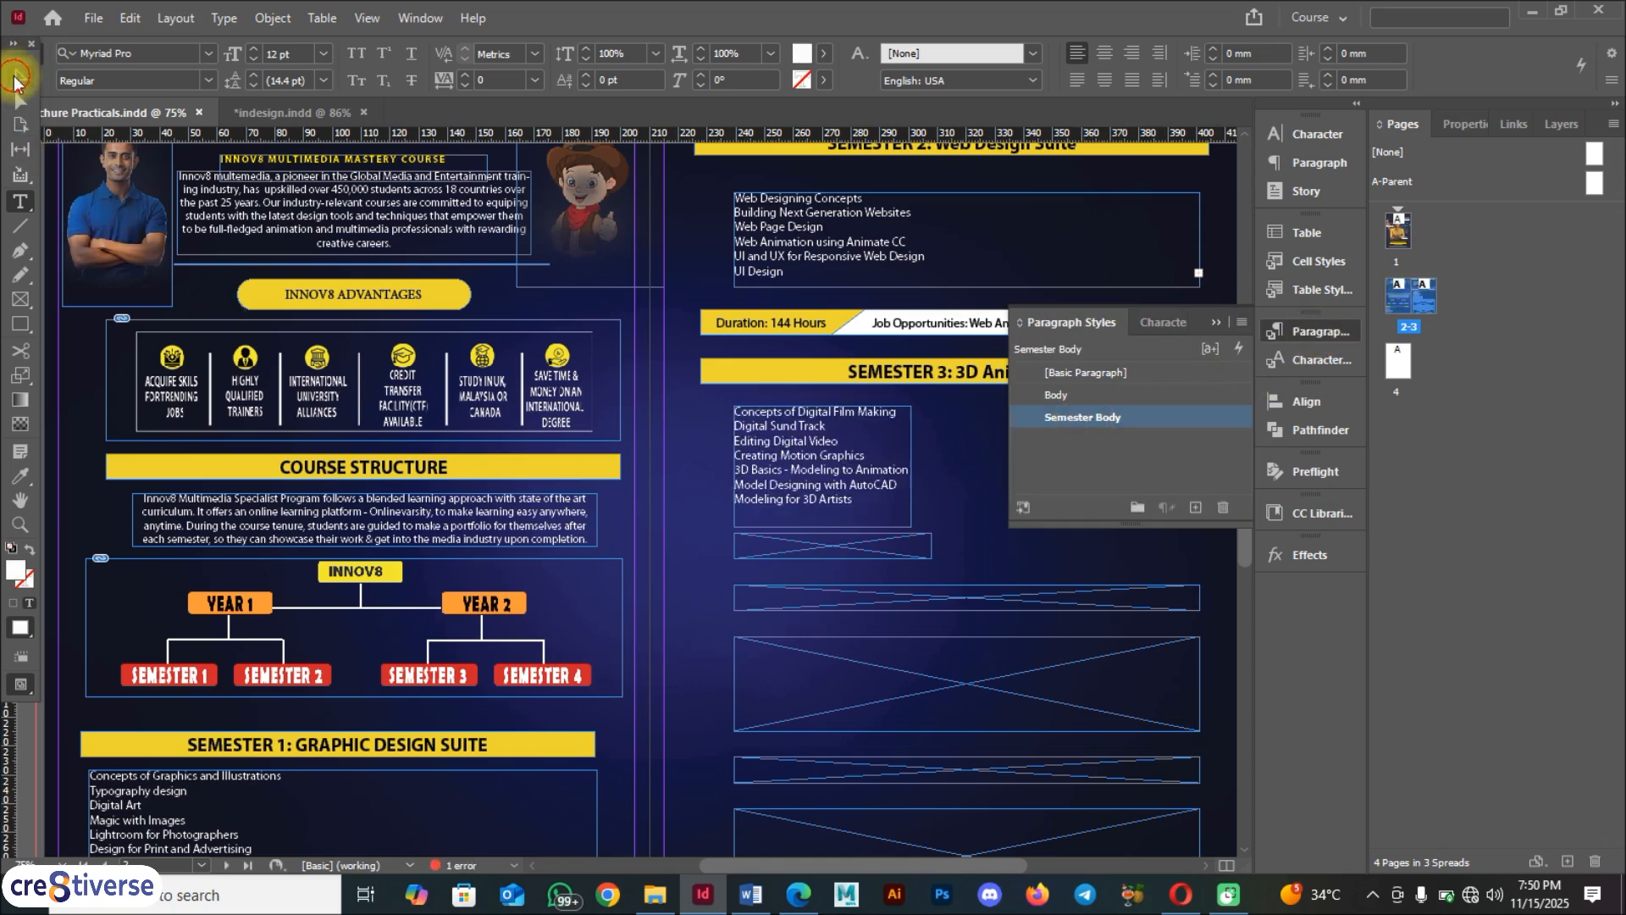
# Align the Semester 3 topics frame with the start of the heading bar and place a duplicate of it in a second column
pyautogui.click(693, 462)
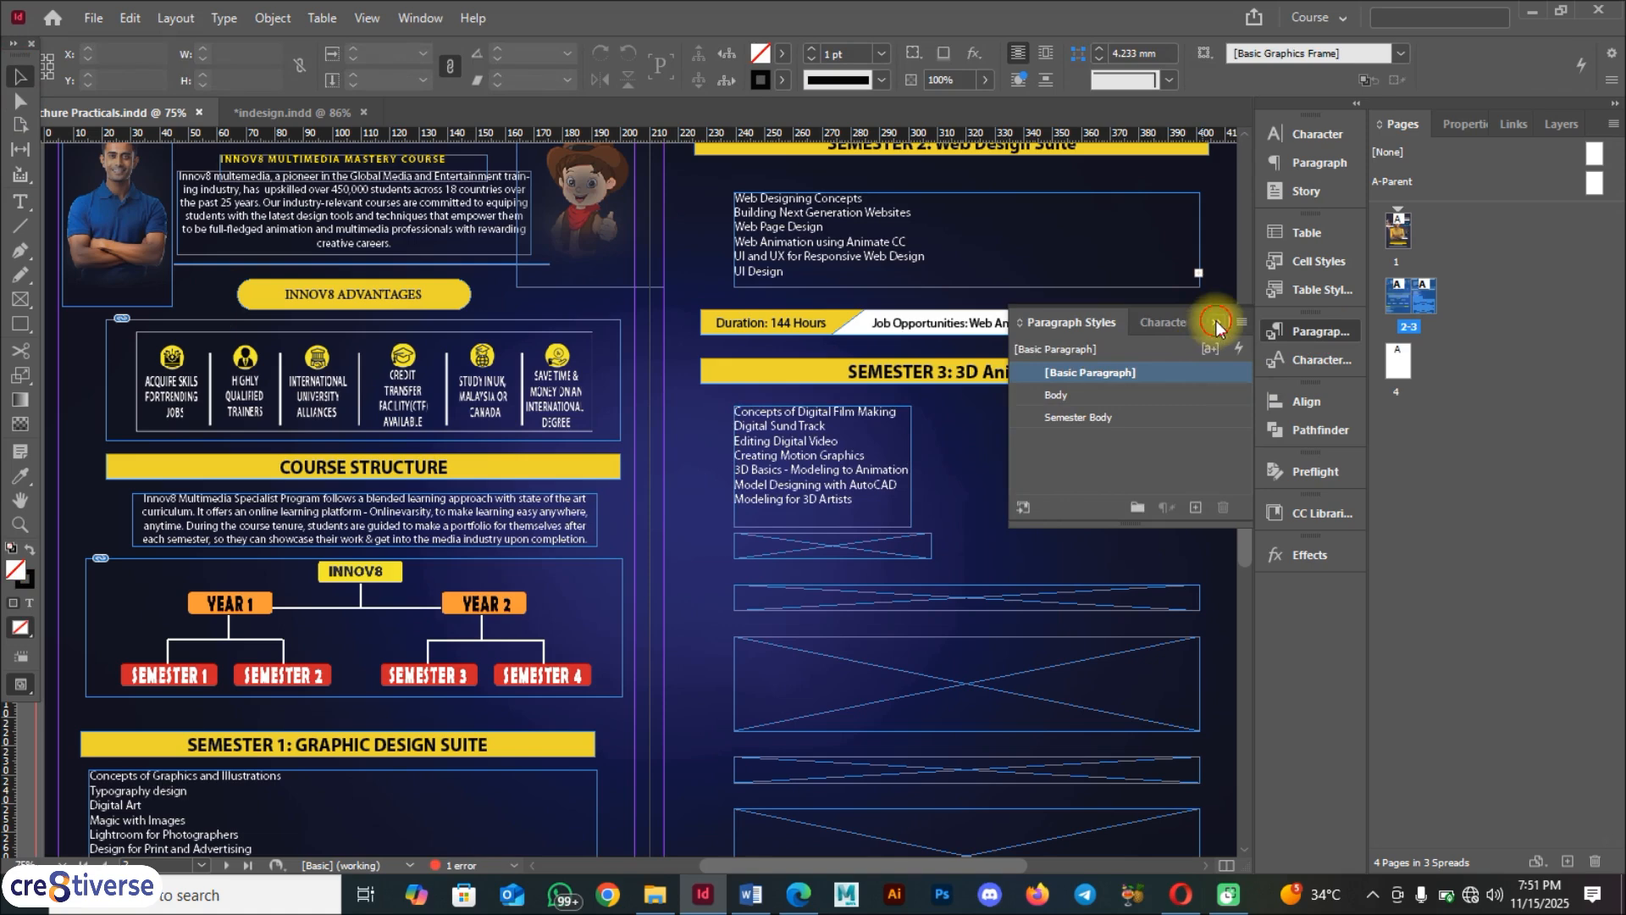
pyautogui.click(1217, 326)
pyautogui.moveTo(806, 476); pyautogui.dragTo(1045, 450)
# Copy the remaining Semester 3 topics from "CG Lighting and Texturing" through "Visualization Portfolio" in the Word document
pyautogui.click(762, 901)
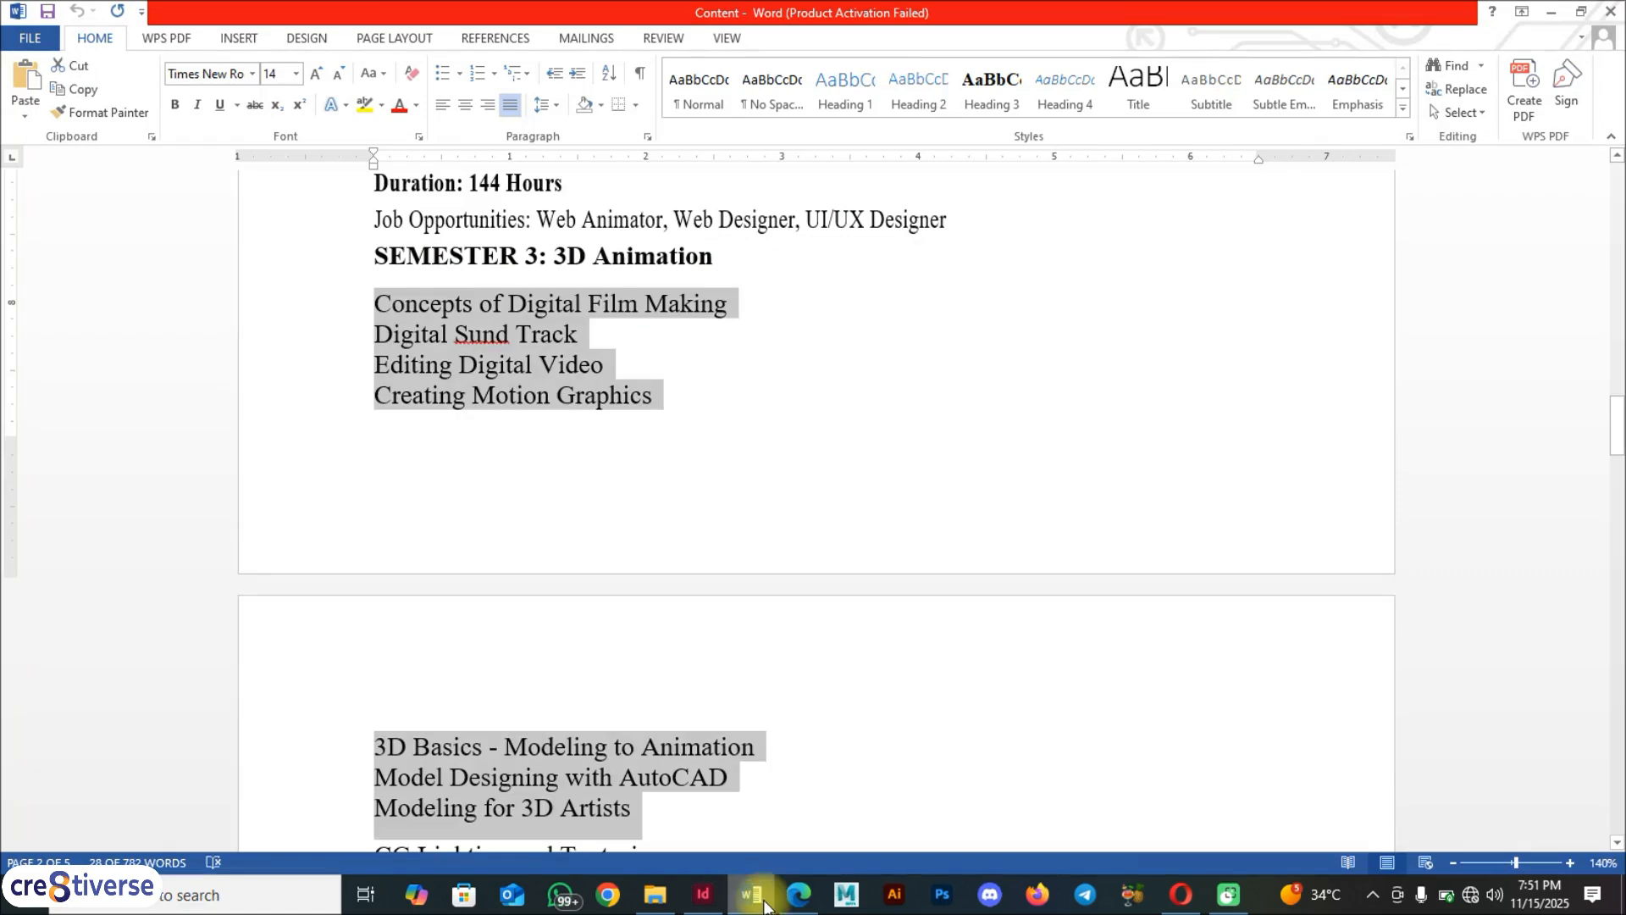
pyautogui.scroll(-5, 617, 646)
pyautogui.moveTo(624, 581); pyautogui.dragTo(352, 446)
pyautogui.hotkey('ctrl', 'c')
pyautogui.press('Delete')
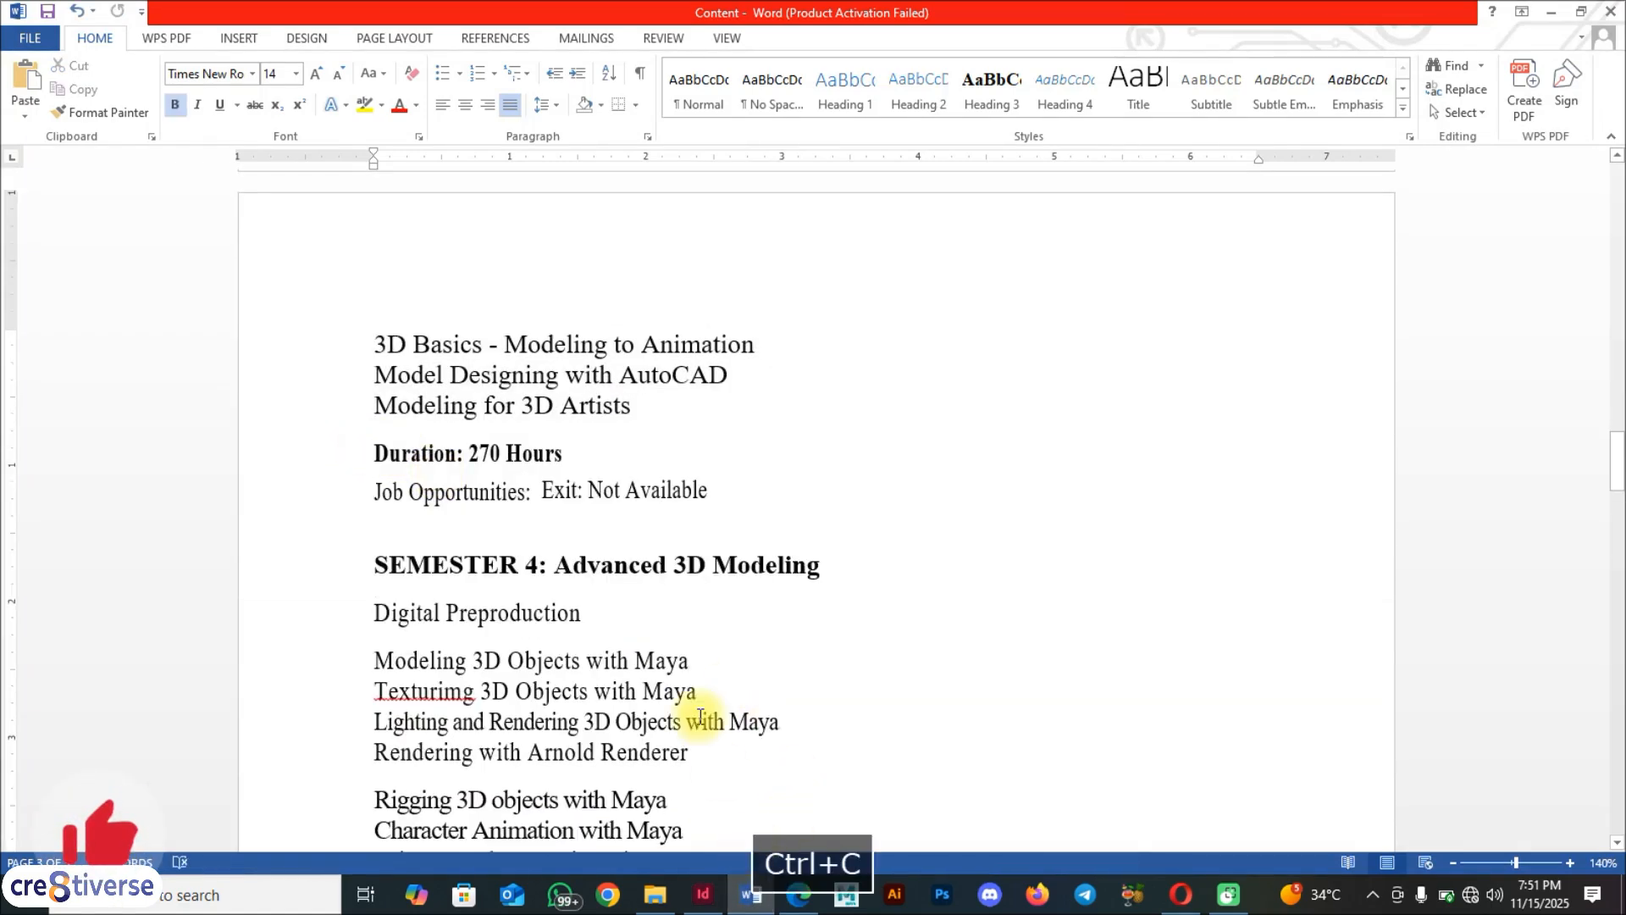
pyautogui.hotkey('ctrl', 'z')
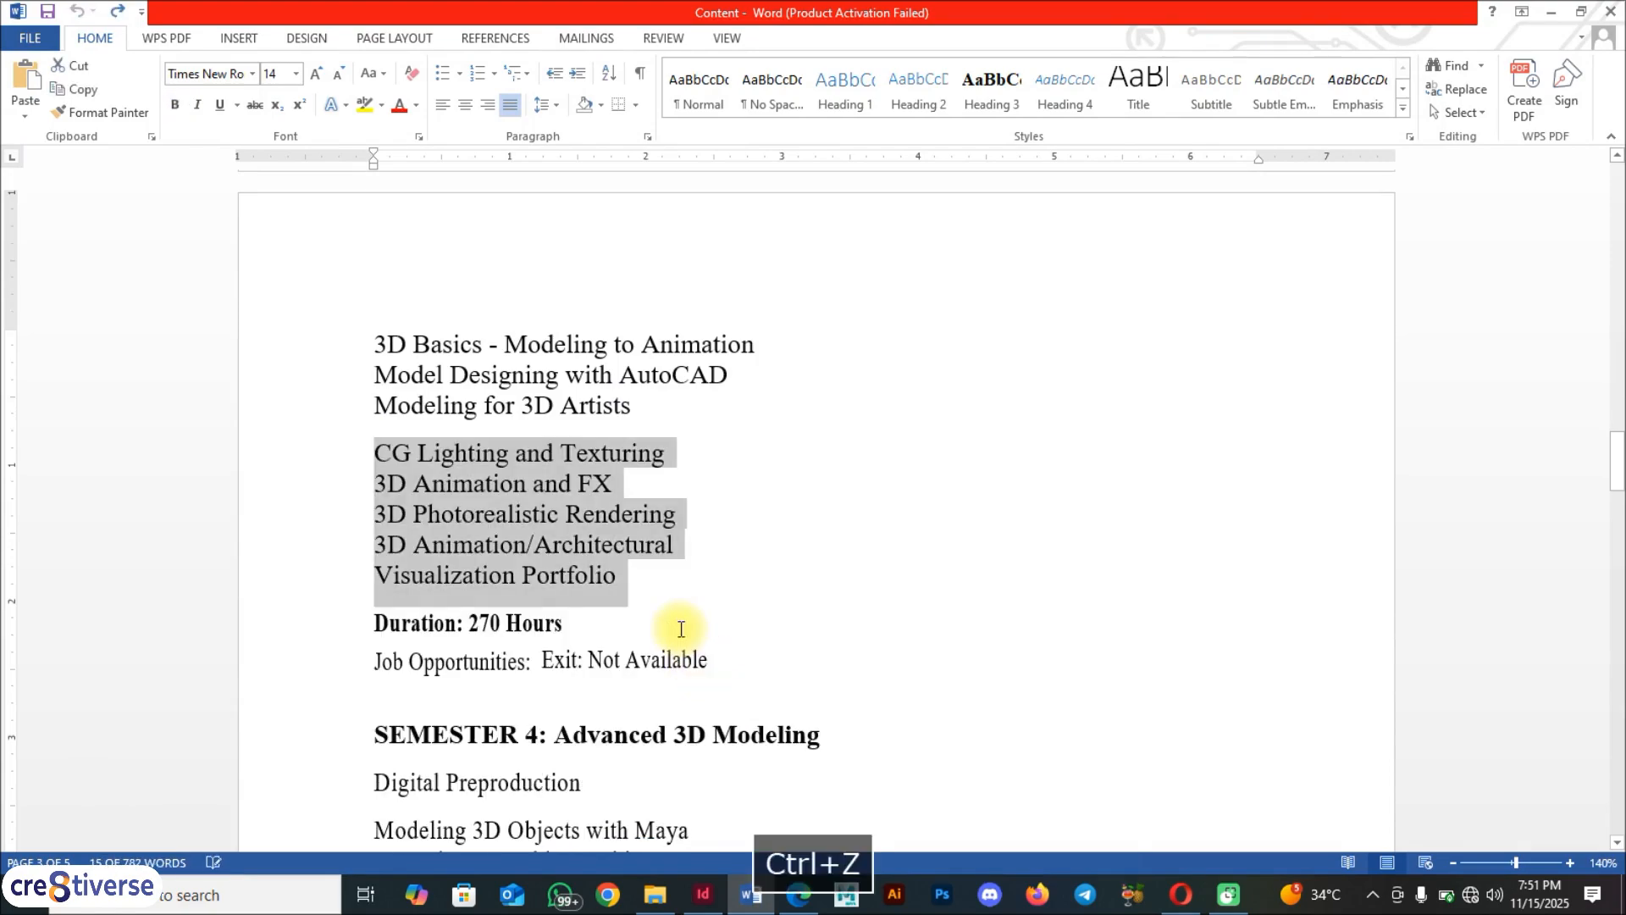
pyautogui.hotkey('ctrl', 'c')
# In InDesign, replace all text in the duplicated Semester 3 frame with the copied topics
pyautogui.click(702, 894)
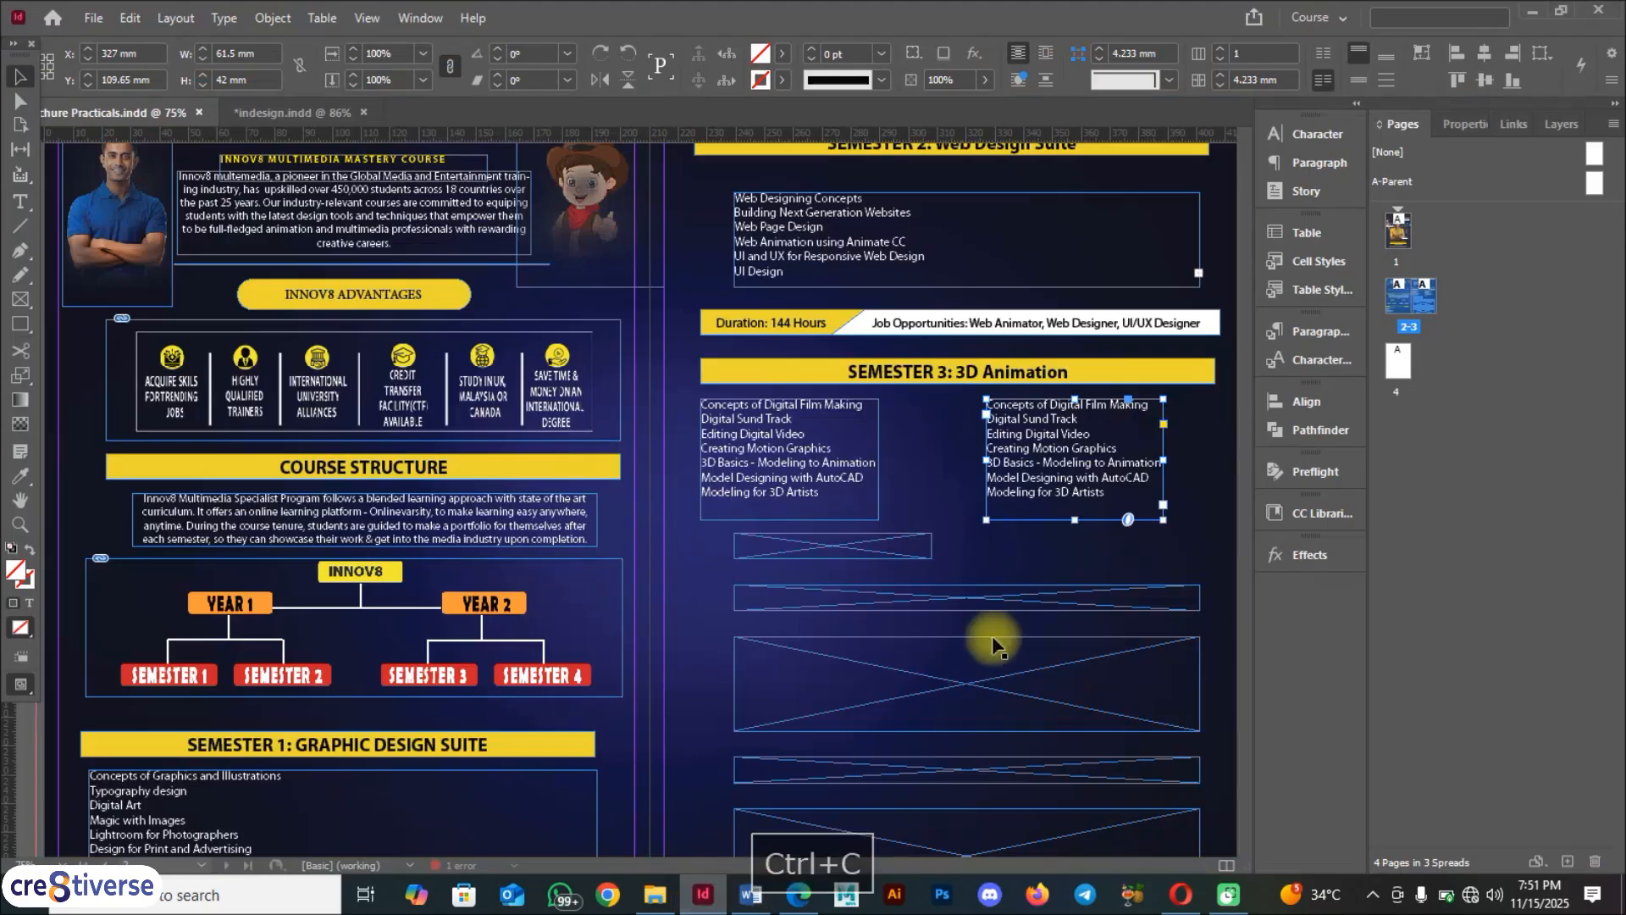
pyautogui.doubleClick(1093, 460)
pyautogui.hotkey('ctrl', 'a')
pyautogui.hotkey('ctrl', 'v')
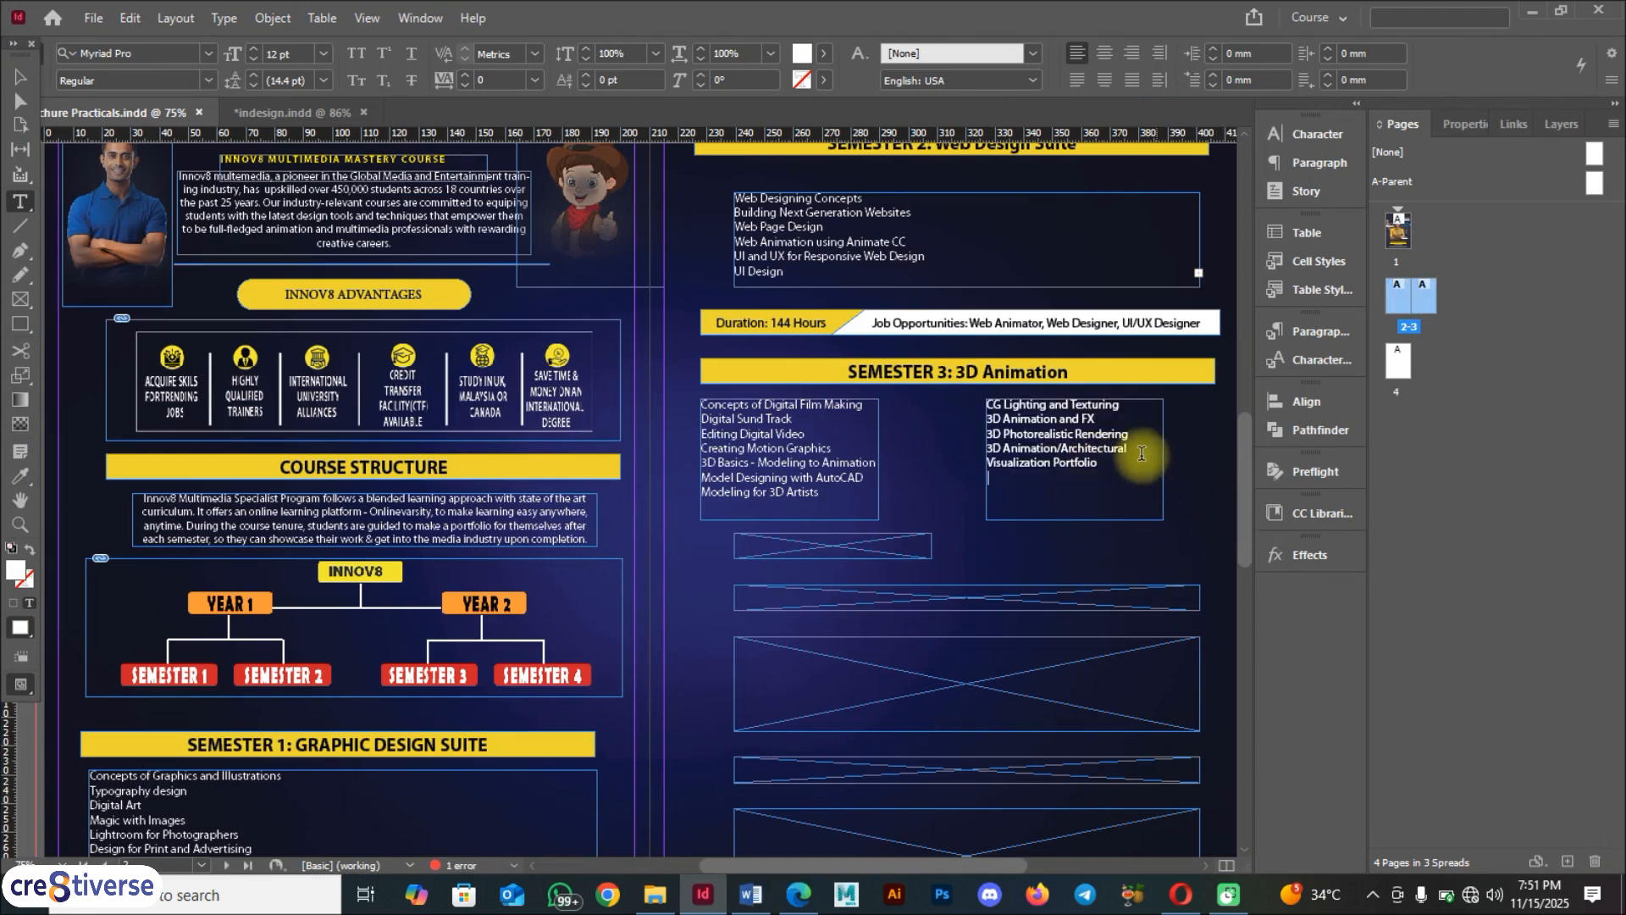
pyautogui.click(17, 78)
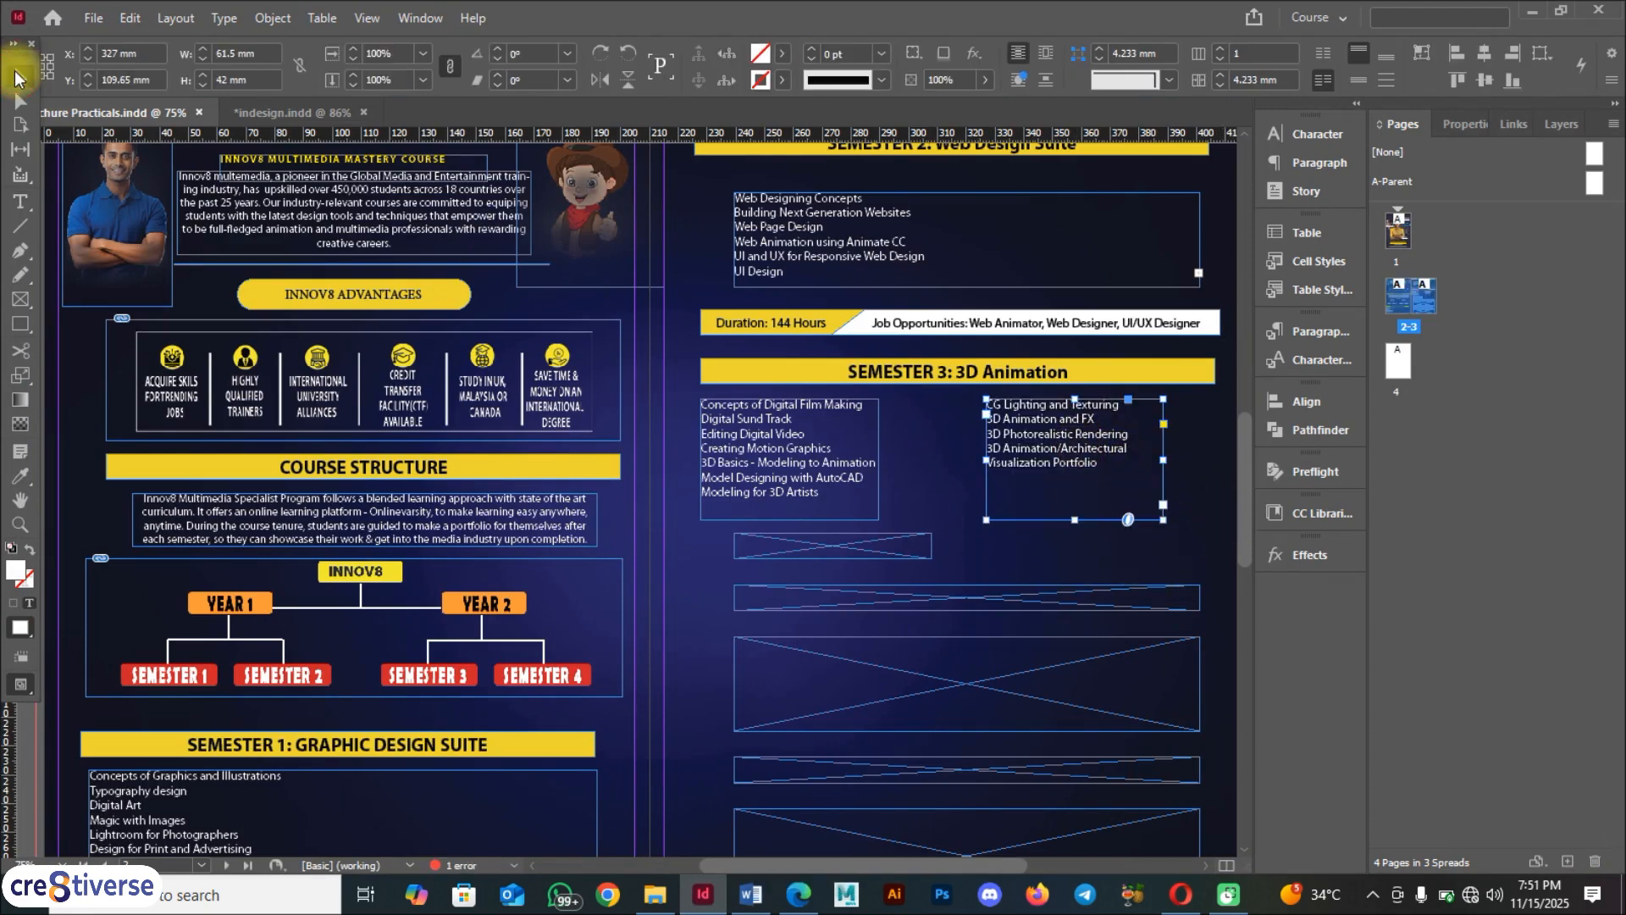
pyautogui.click(1020, 552)
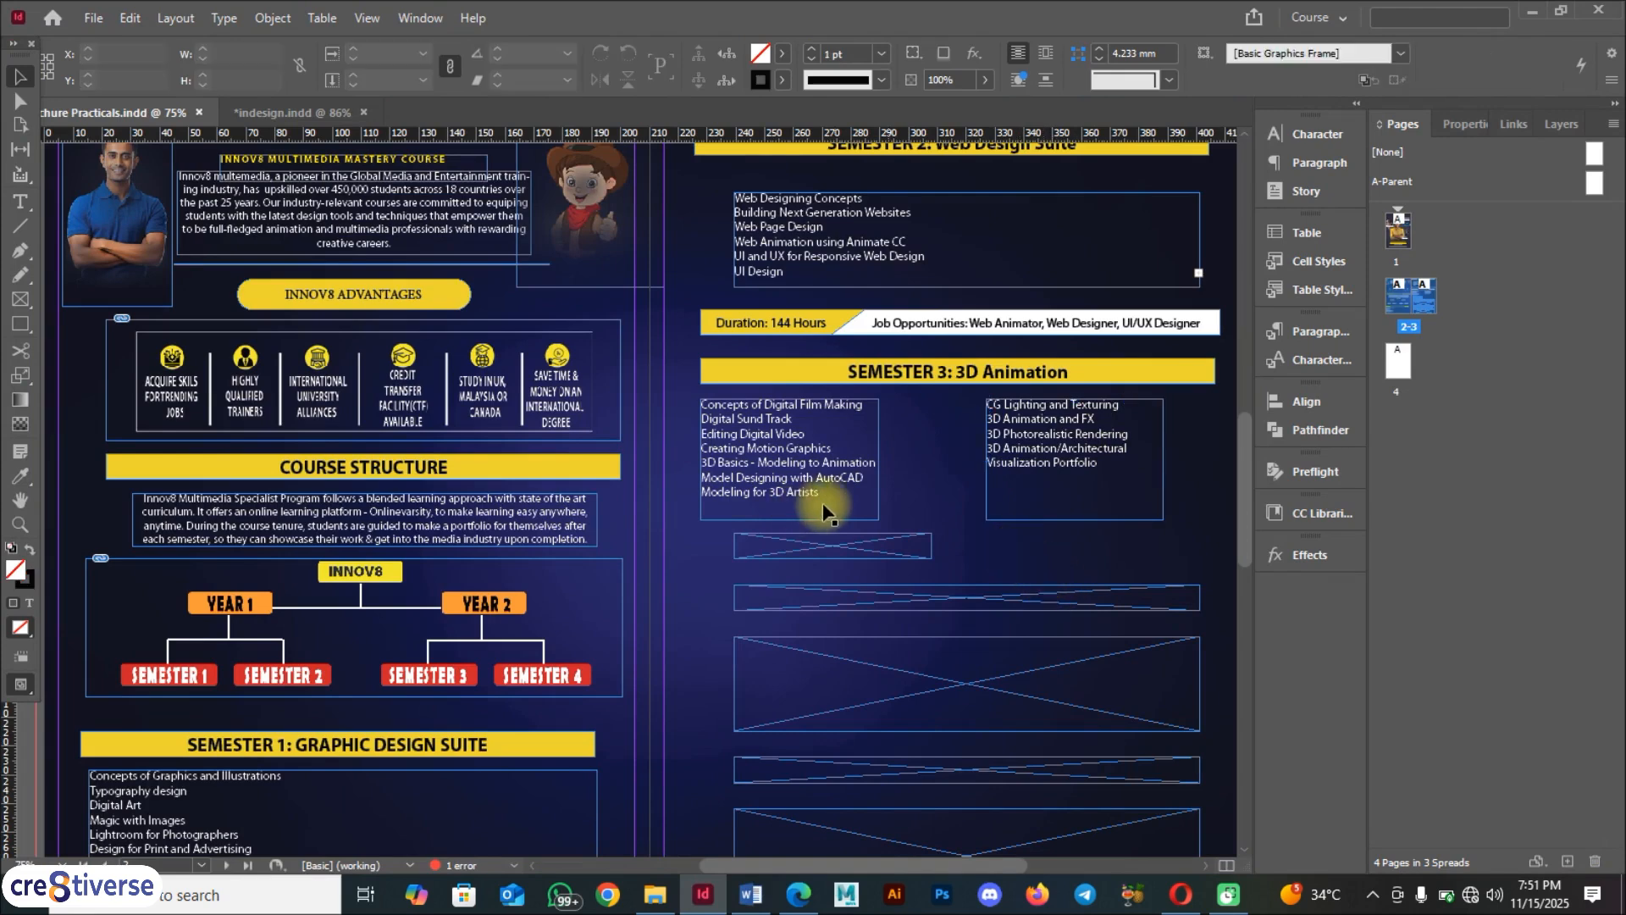
# Check the Semester 3 layout in the reference PDF and copy "Job Opportunities:" below the Semester 3 duration in Word
pyautogui.click(804, 906)
pyautogui.scroll(-3, 1012, 567)
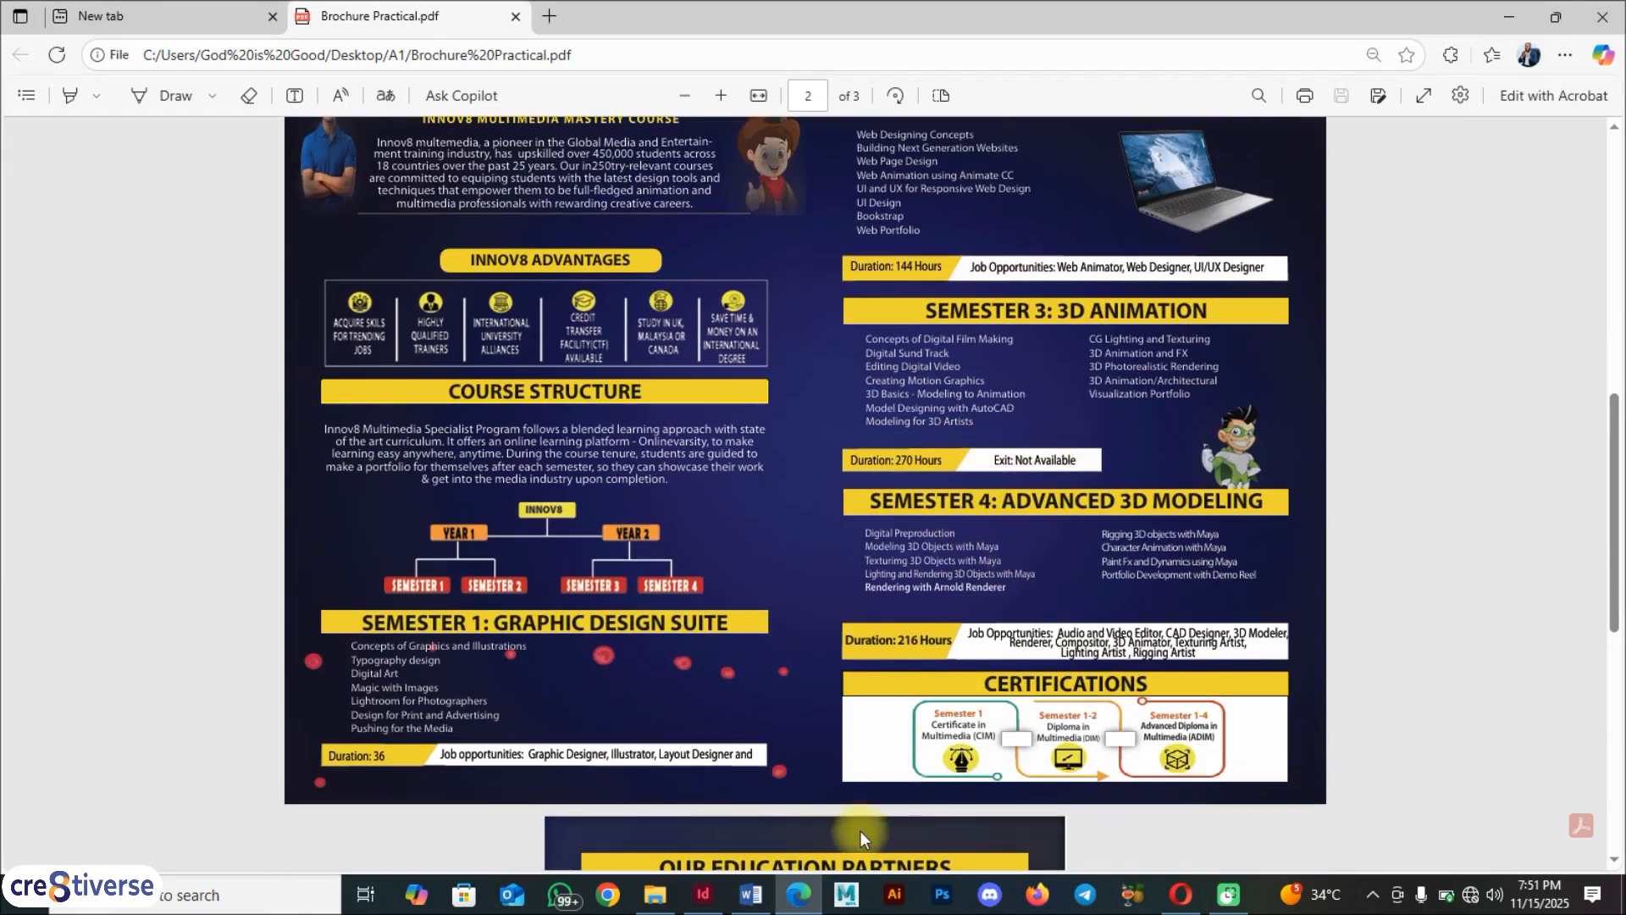
pyautogui.click(754, 896)
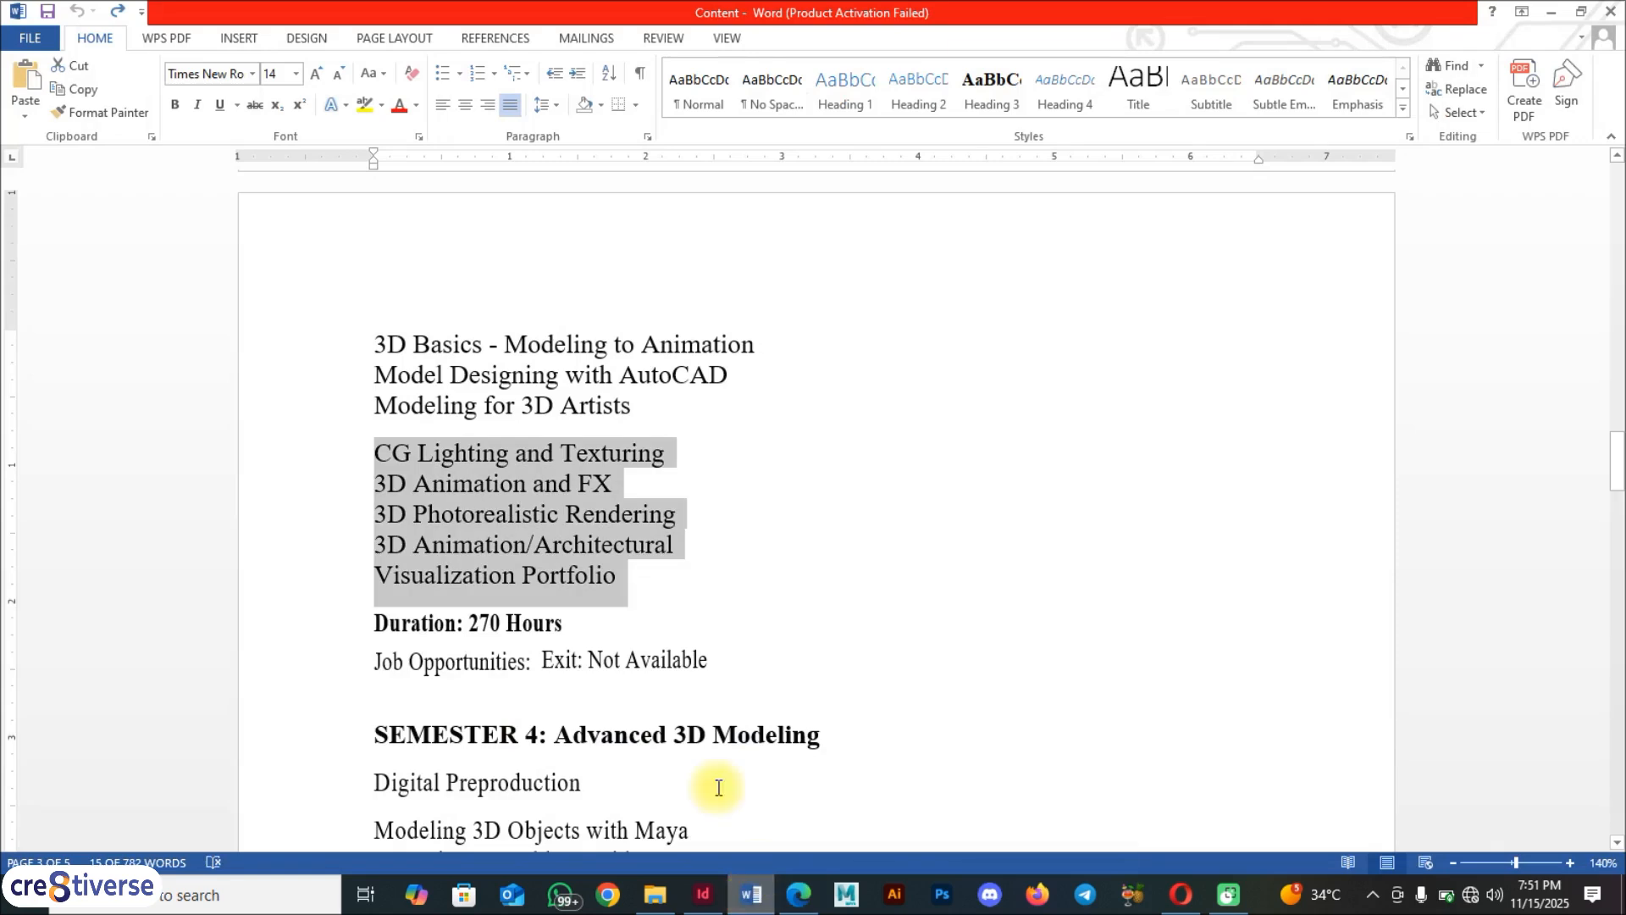
pyautogui.scroll(-1, 678, 728)
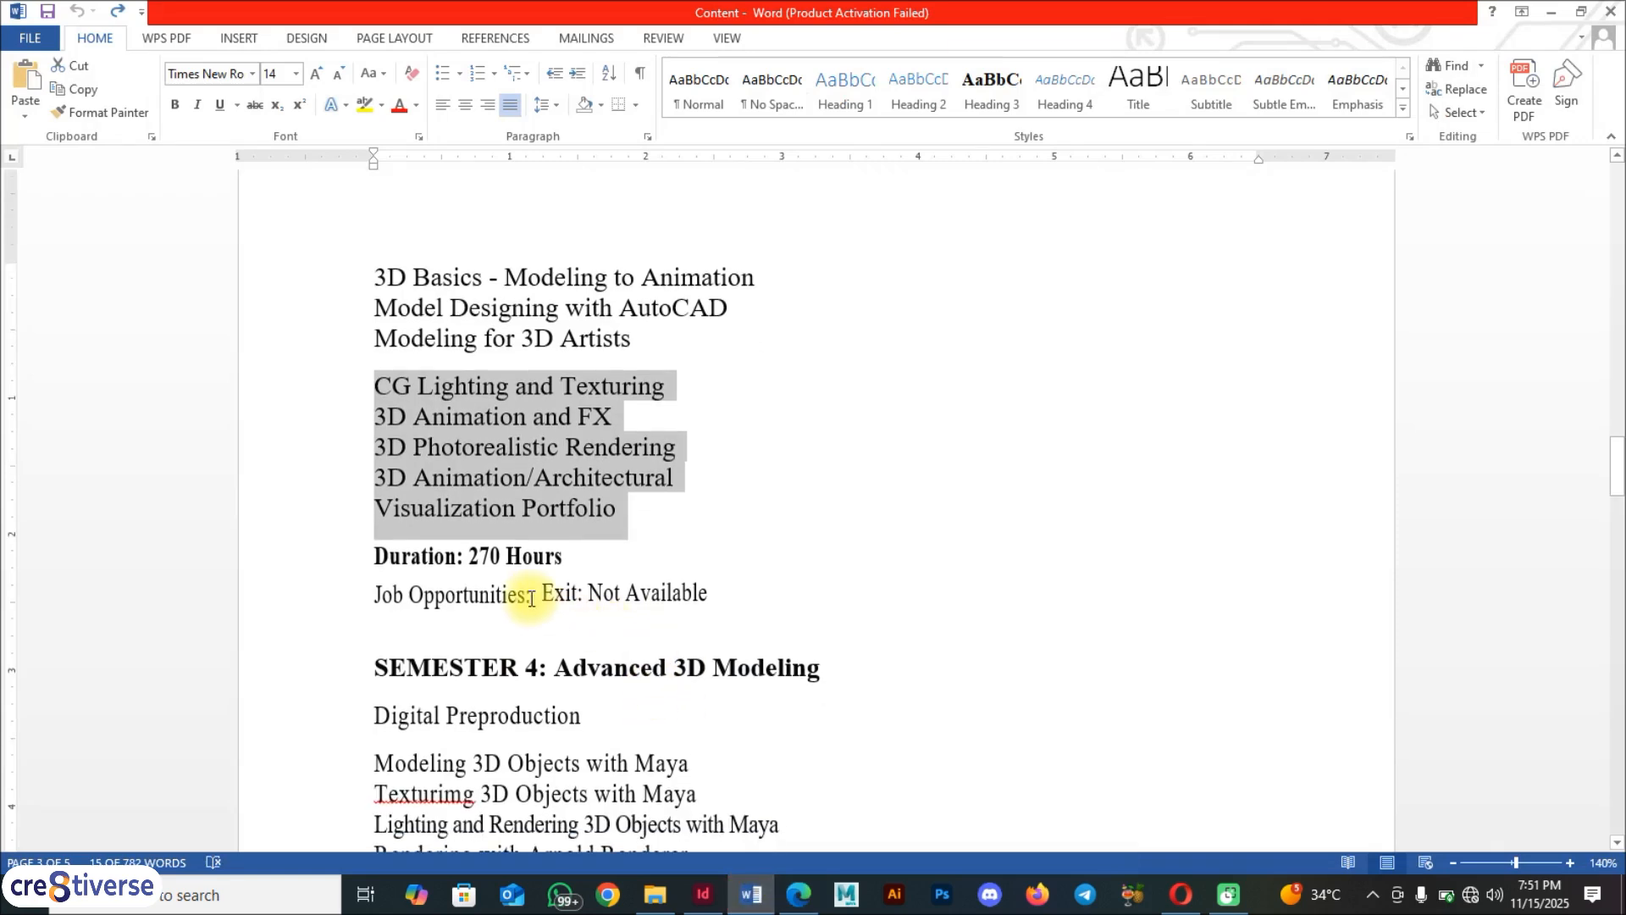
pyautogui.moveTo(541, 592); pyautogui.dragTo(357, 590)
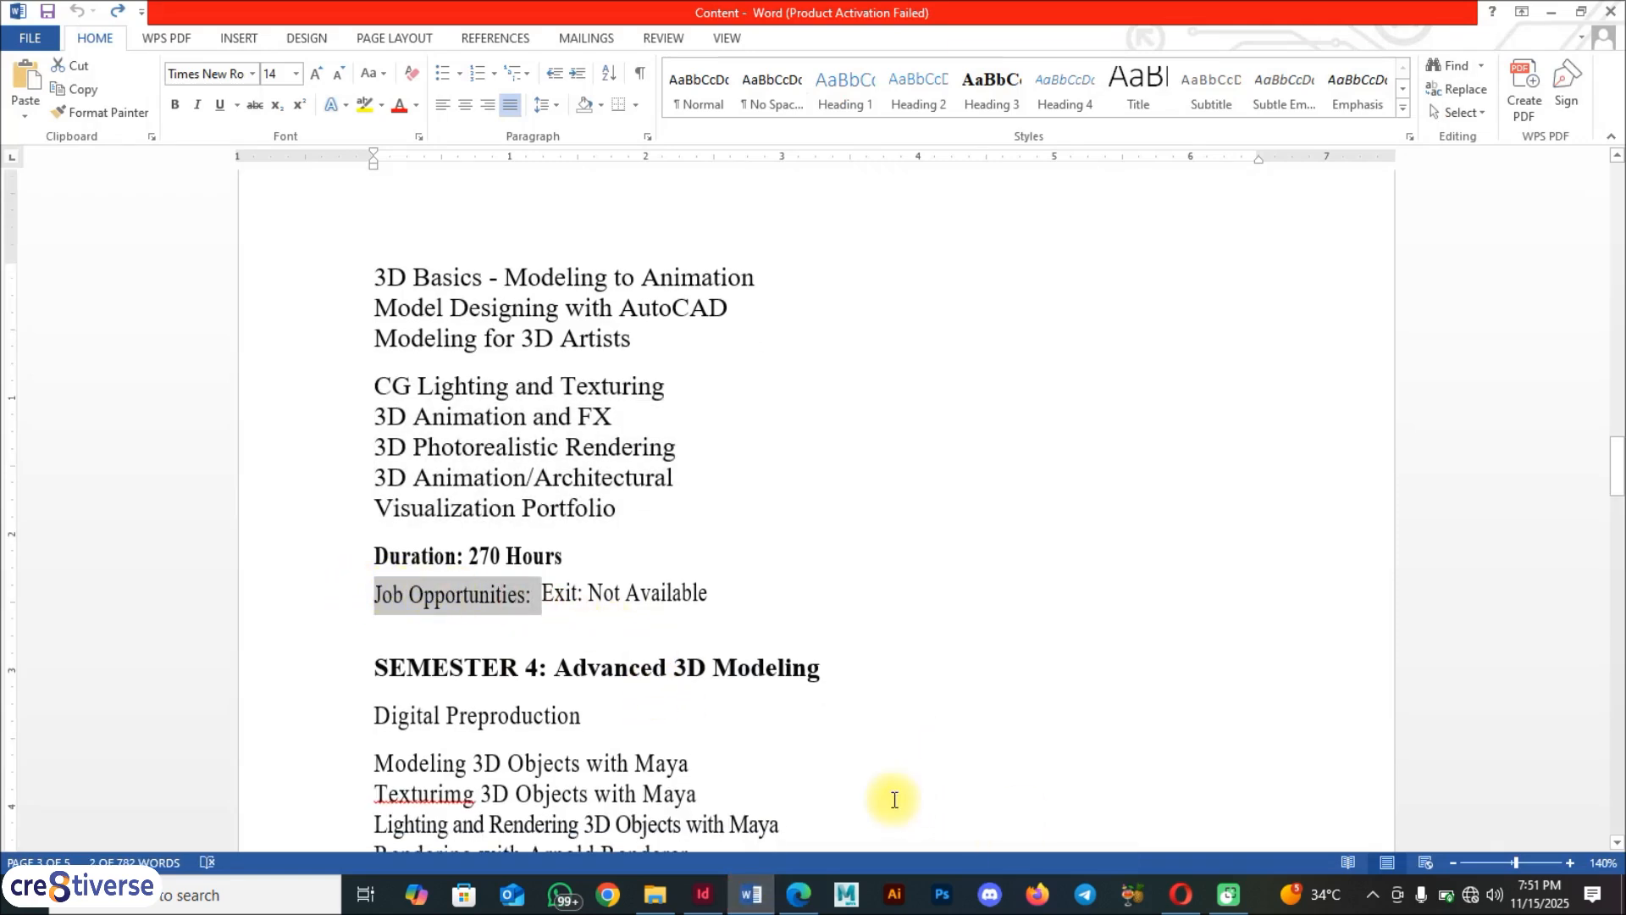
pyautogui.hotkey('ctrl', 'c')
# In InDesign, align the small placeholder under the Semester 3 topics with the topics column and fill it with C=0 M=0 Y=100 K=0
pyautogui.click(703, 894)
pyautogui.scroll(1, 1002, 481)
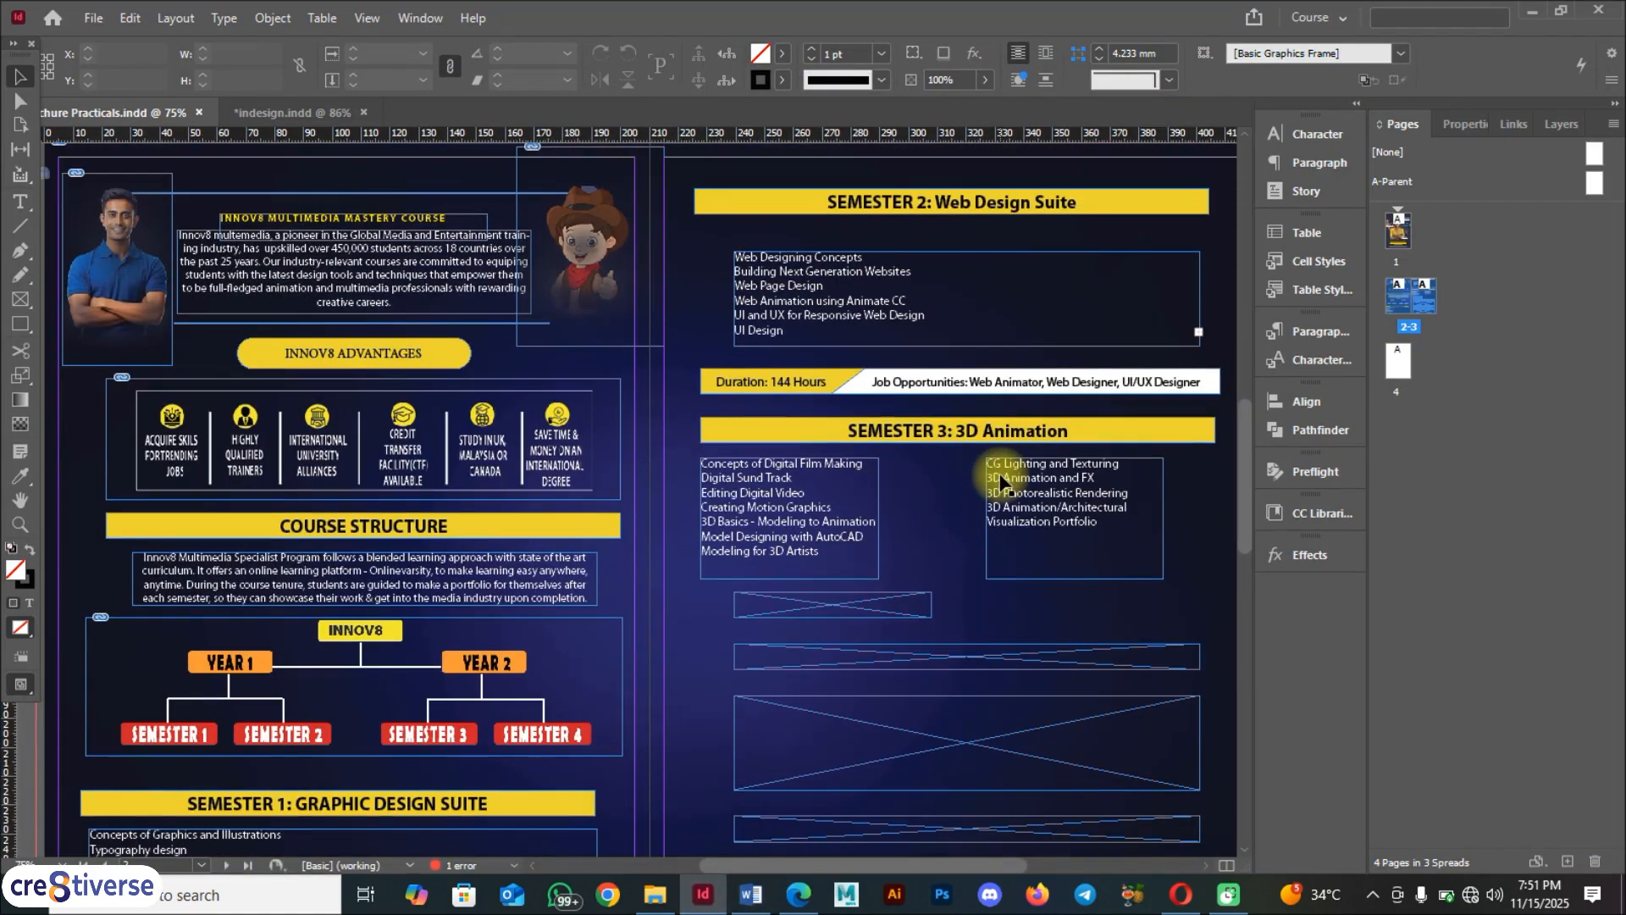
pyautogui.scroll(-1, 947, 596)
pyautogui.scroll(1, 947, 596)
pyautogui.scroll(2, 845, 604)
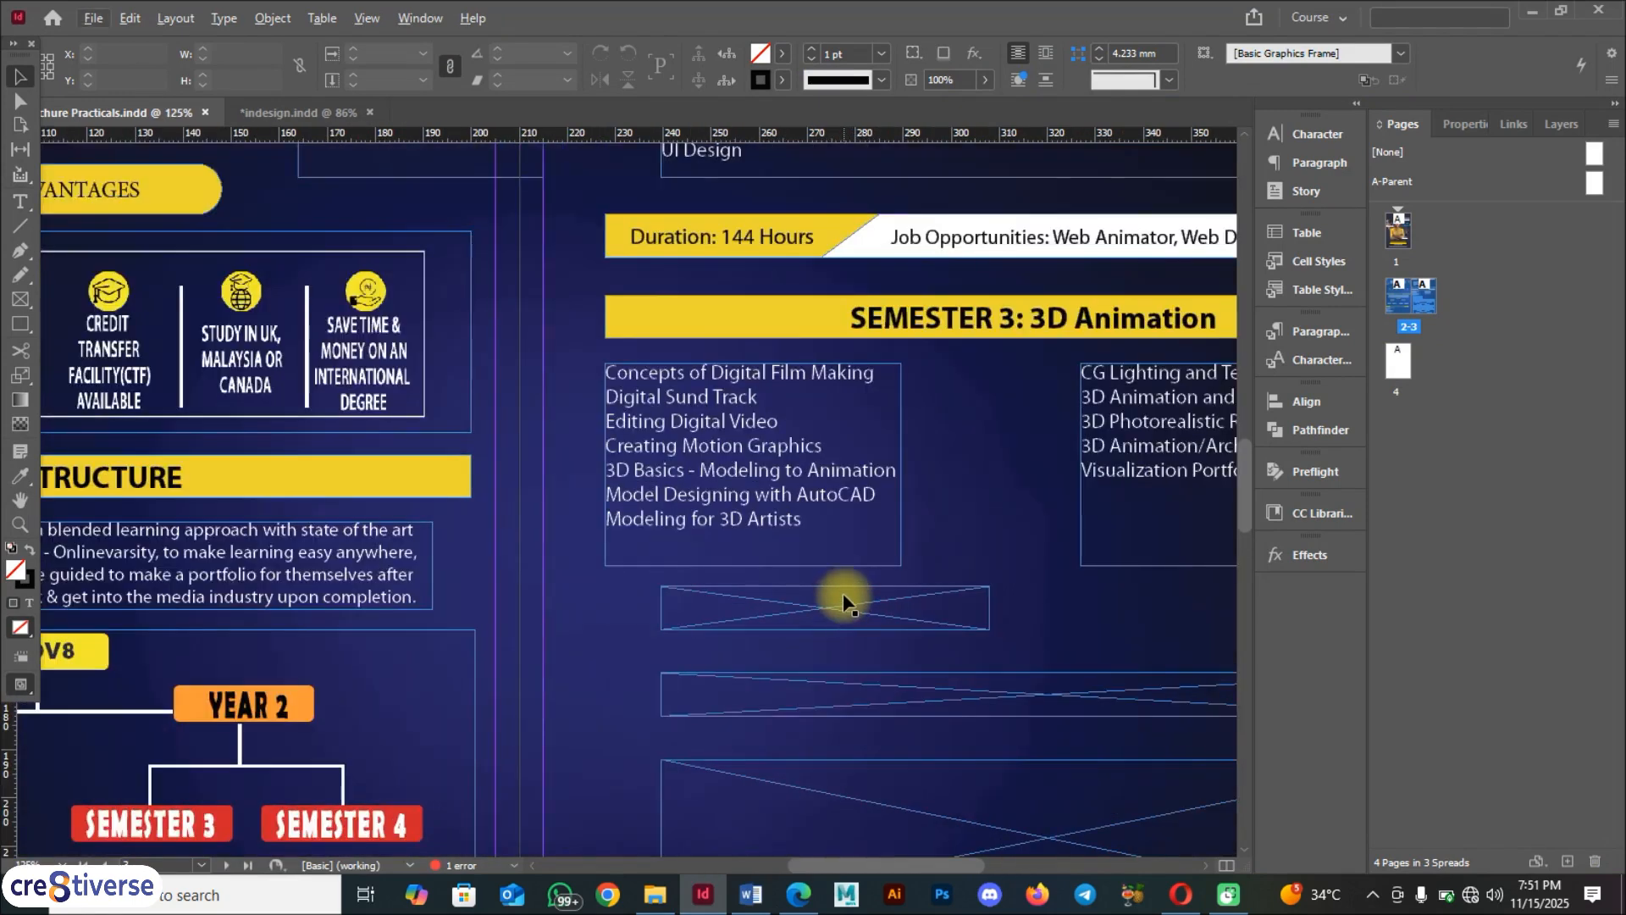
pyautogui.moveTo(842, 606); pyautogui.dragTo(757, 608)
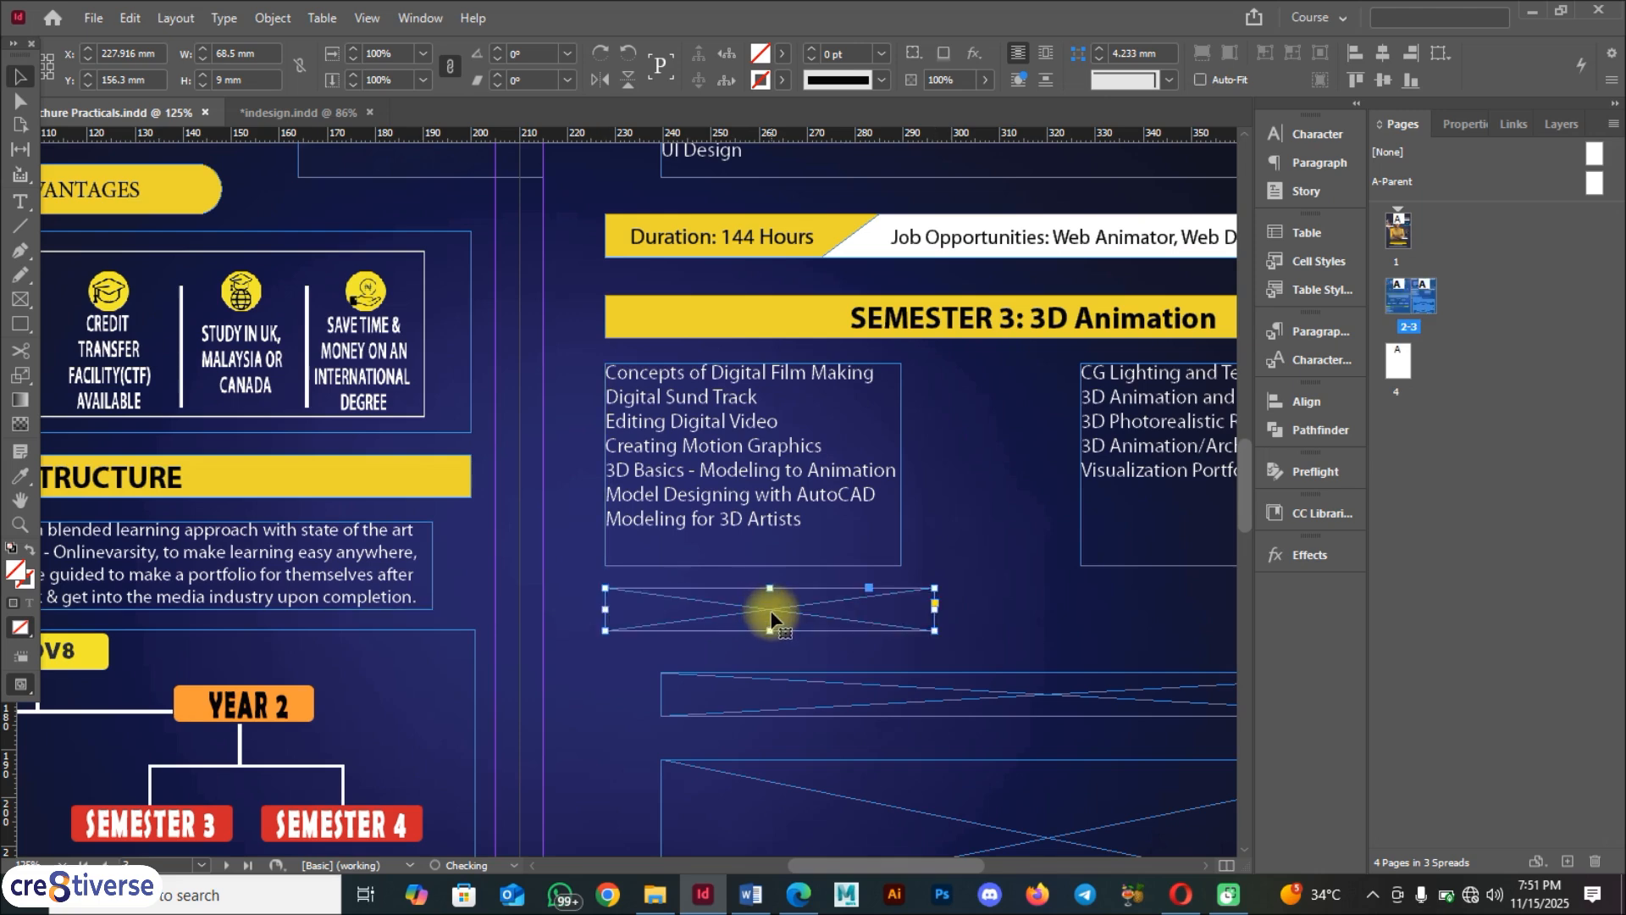
pyautogui.click(781, 53)
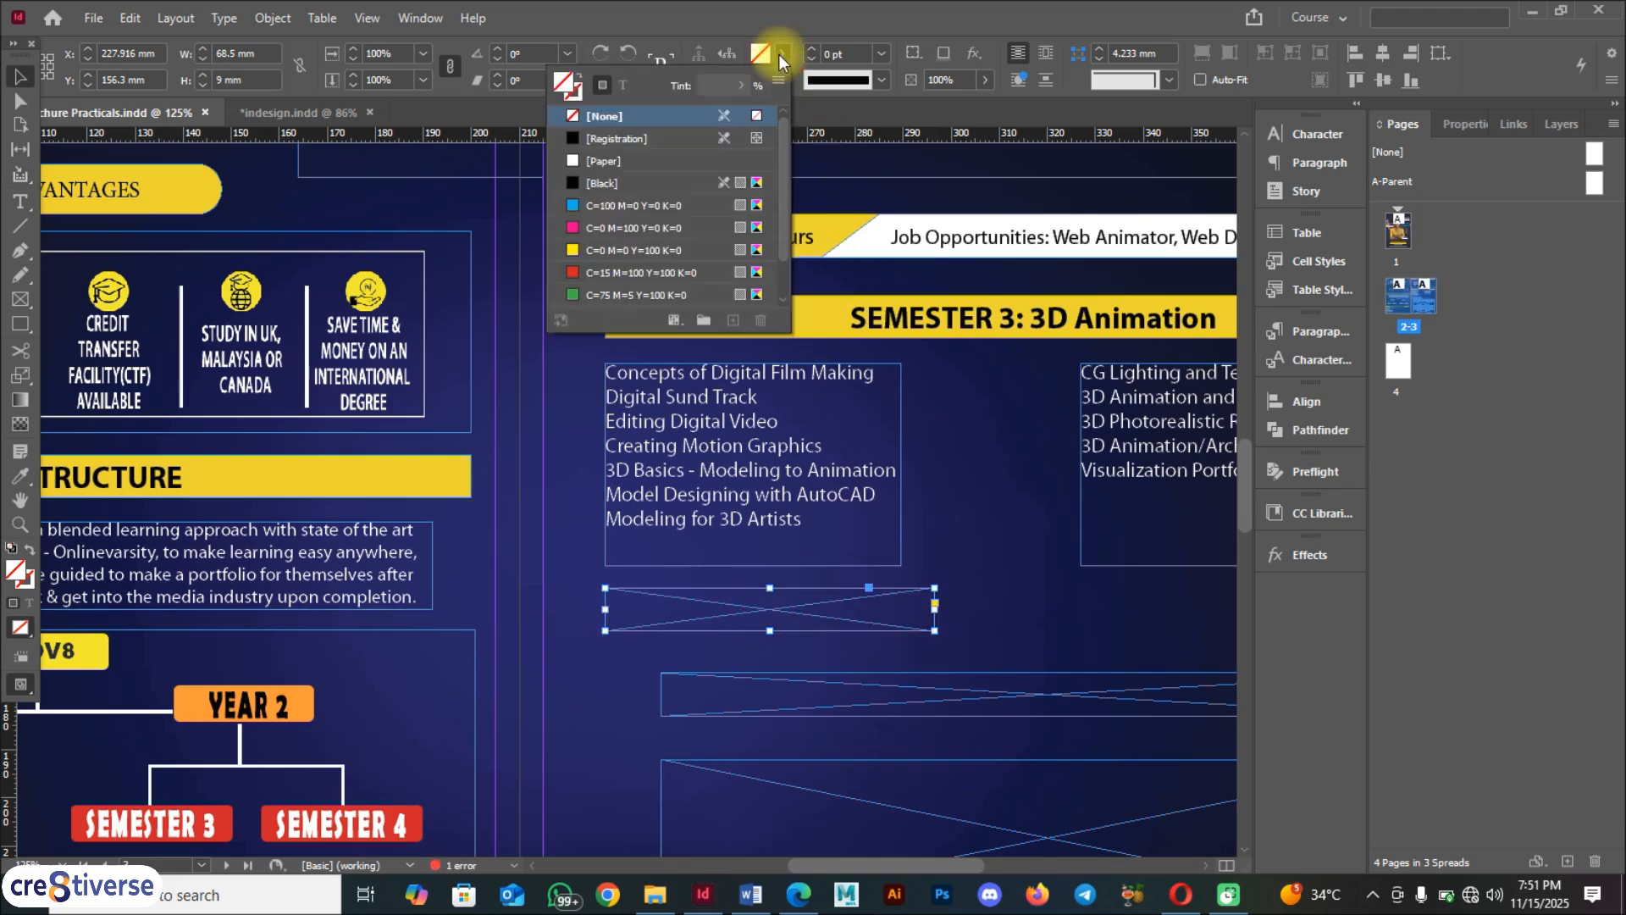
pyautogui.click(625, 250)
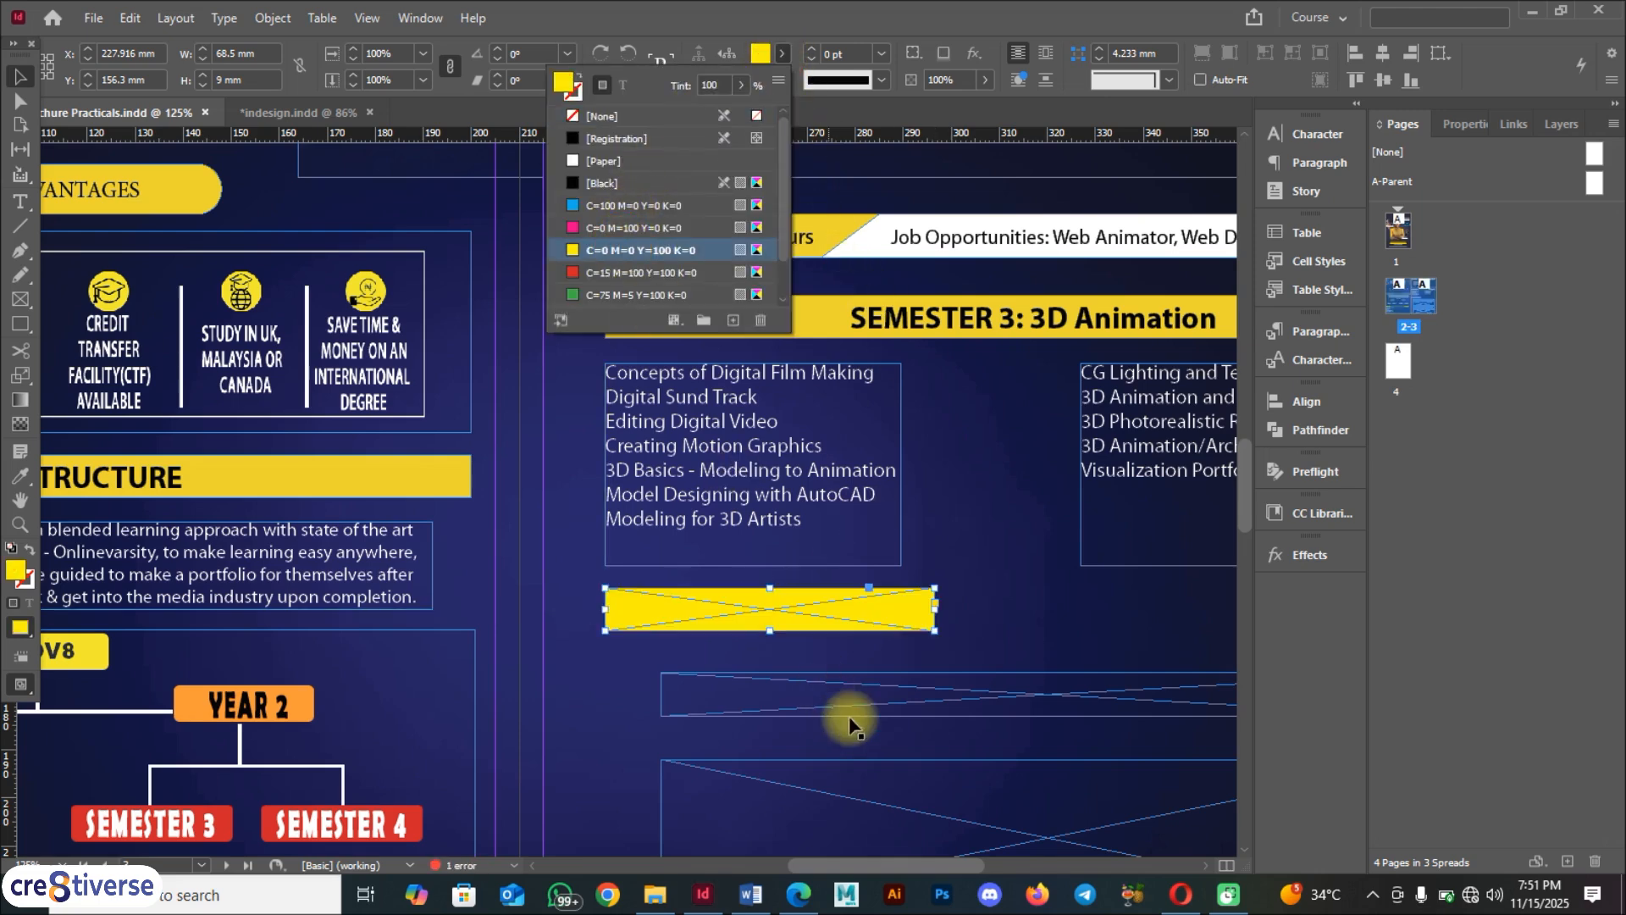
pyautogui.click(868, 627)
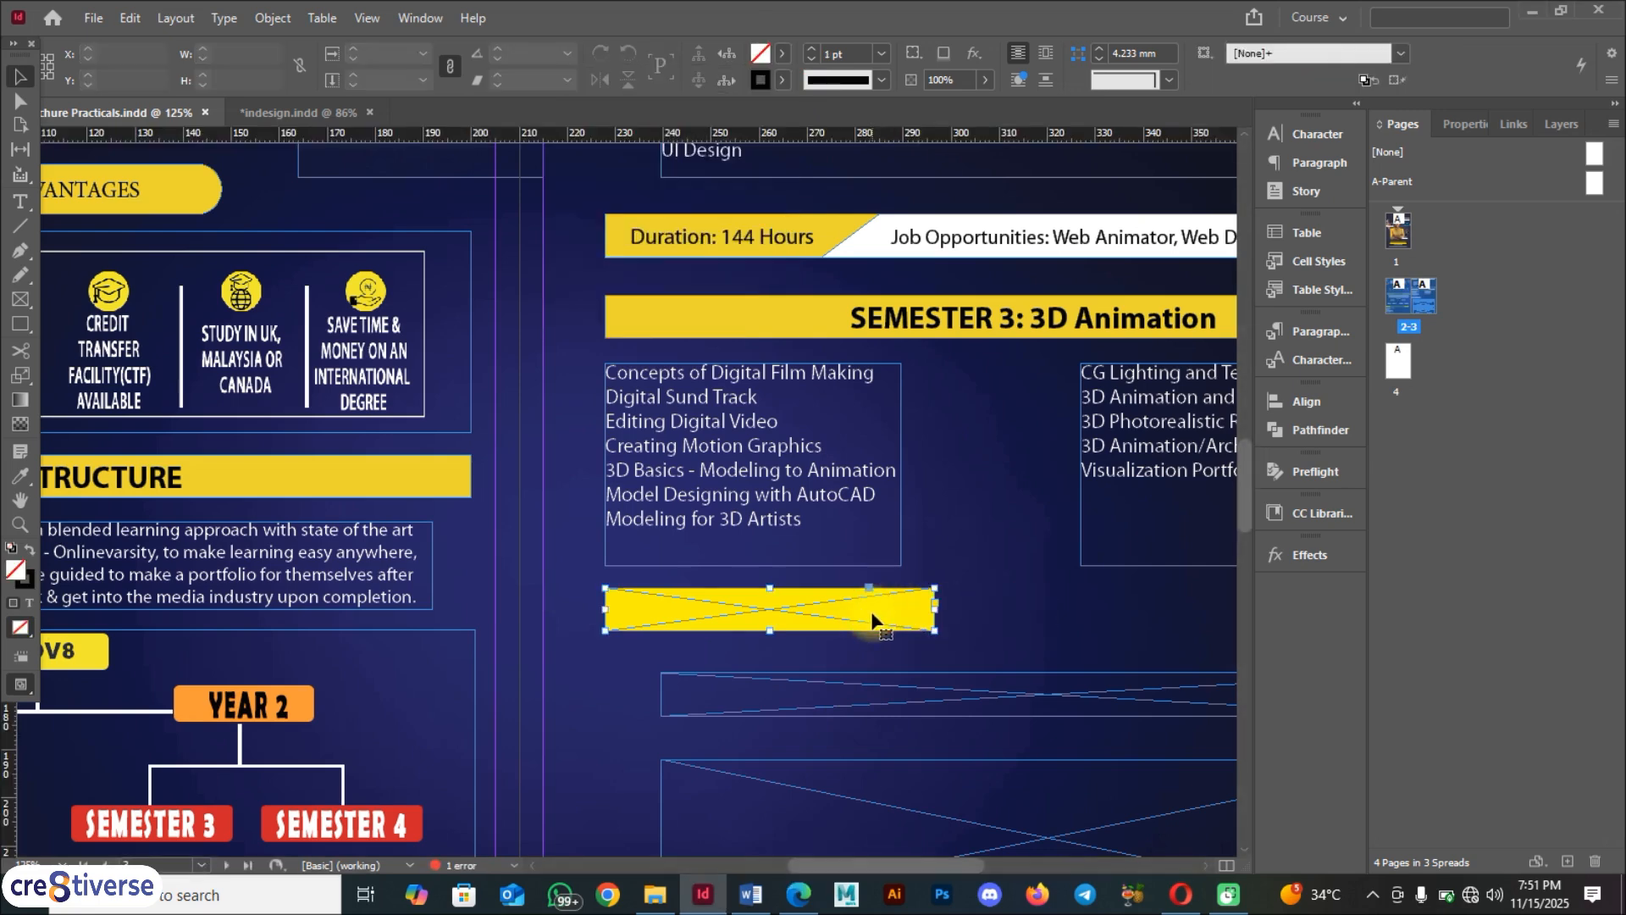
# Try slanting the yellow bar's right end by moving its lower corner inward, compare with the reference PDF, and undo the change
pyautogui.press('a')
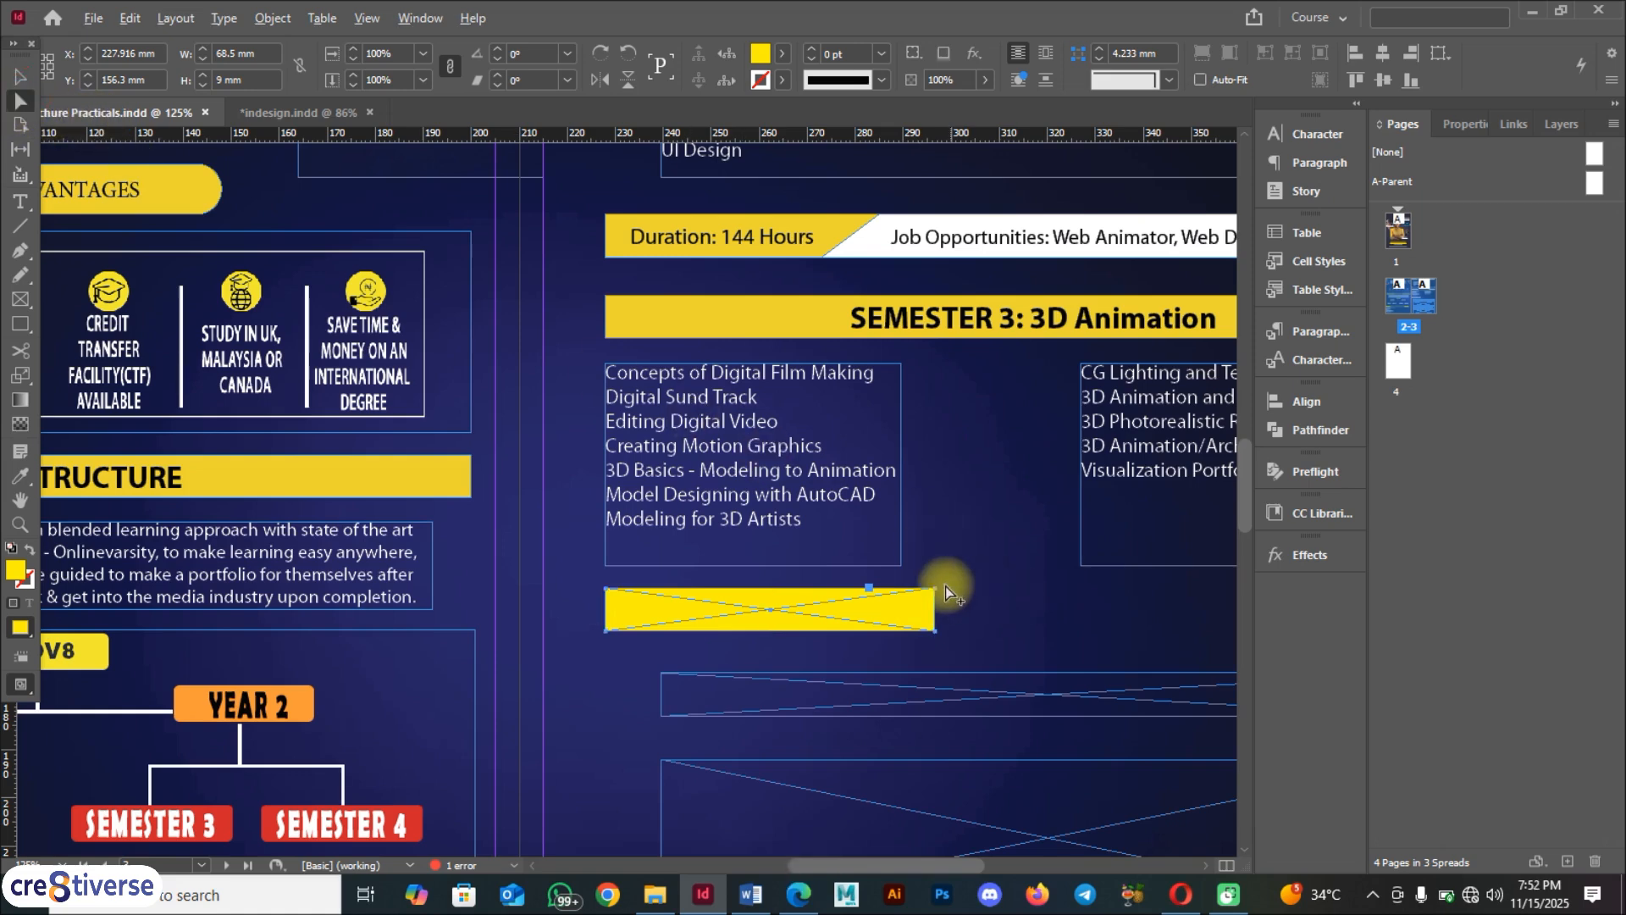
pyautogui.scroll(3, 945, 586)
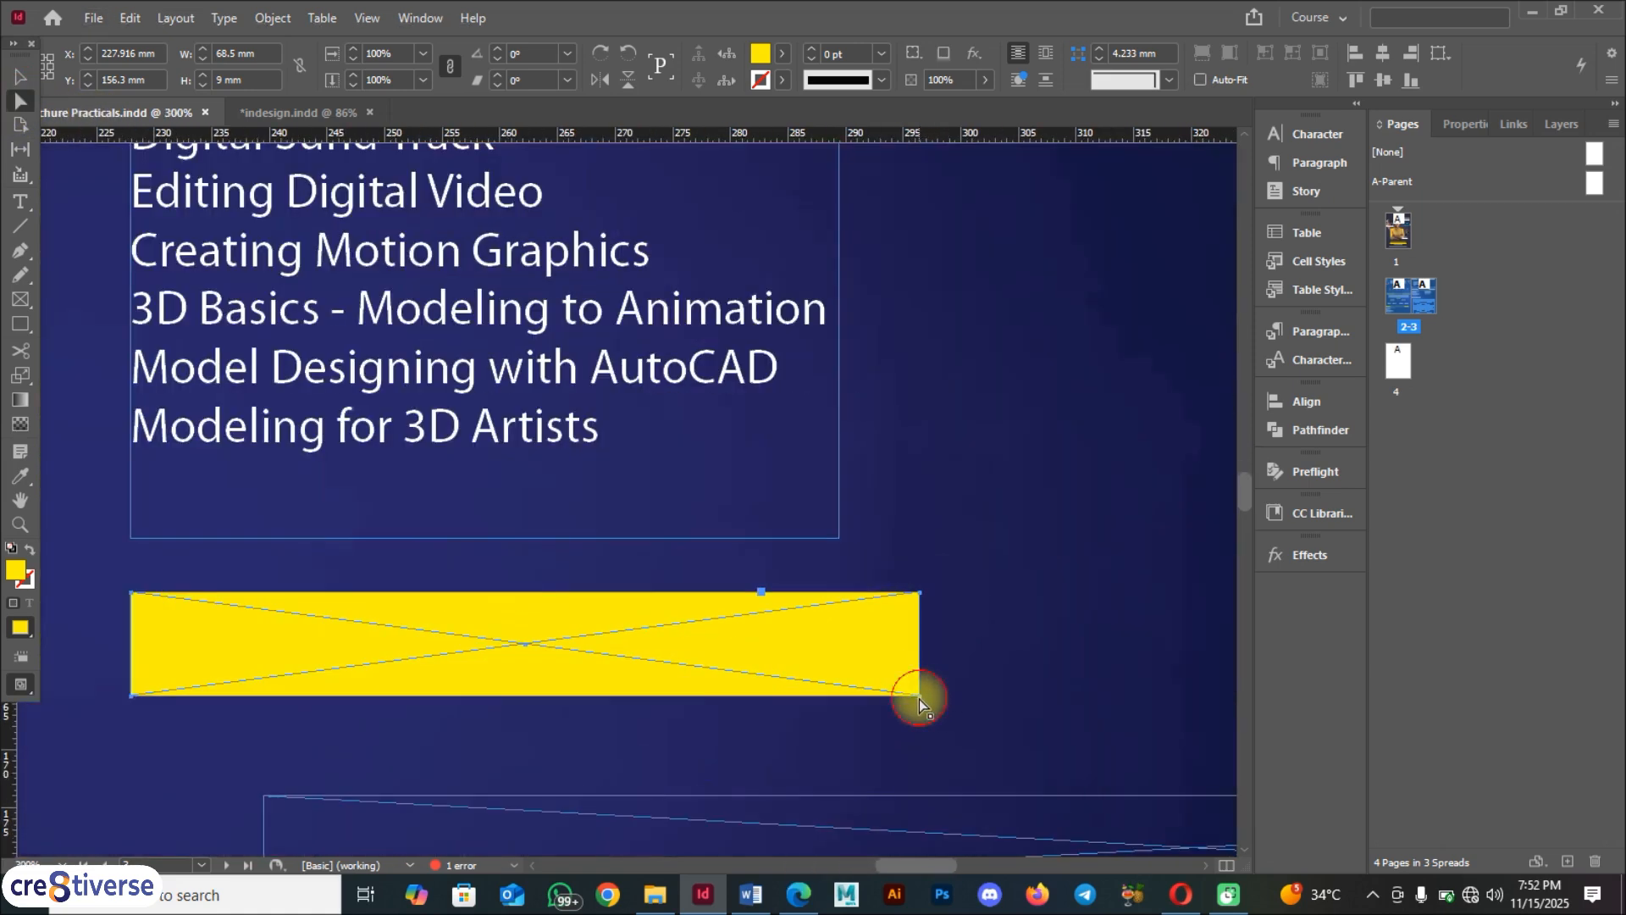
pyautogui.click(919, 696)
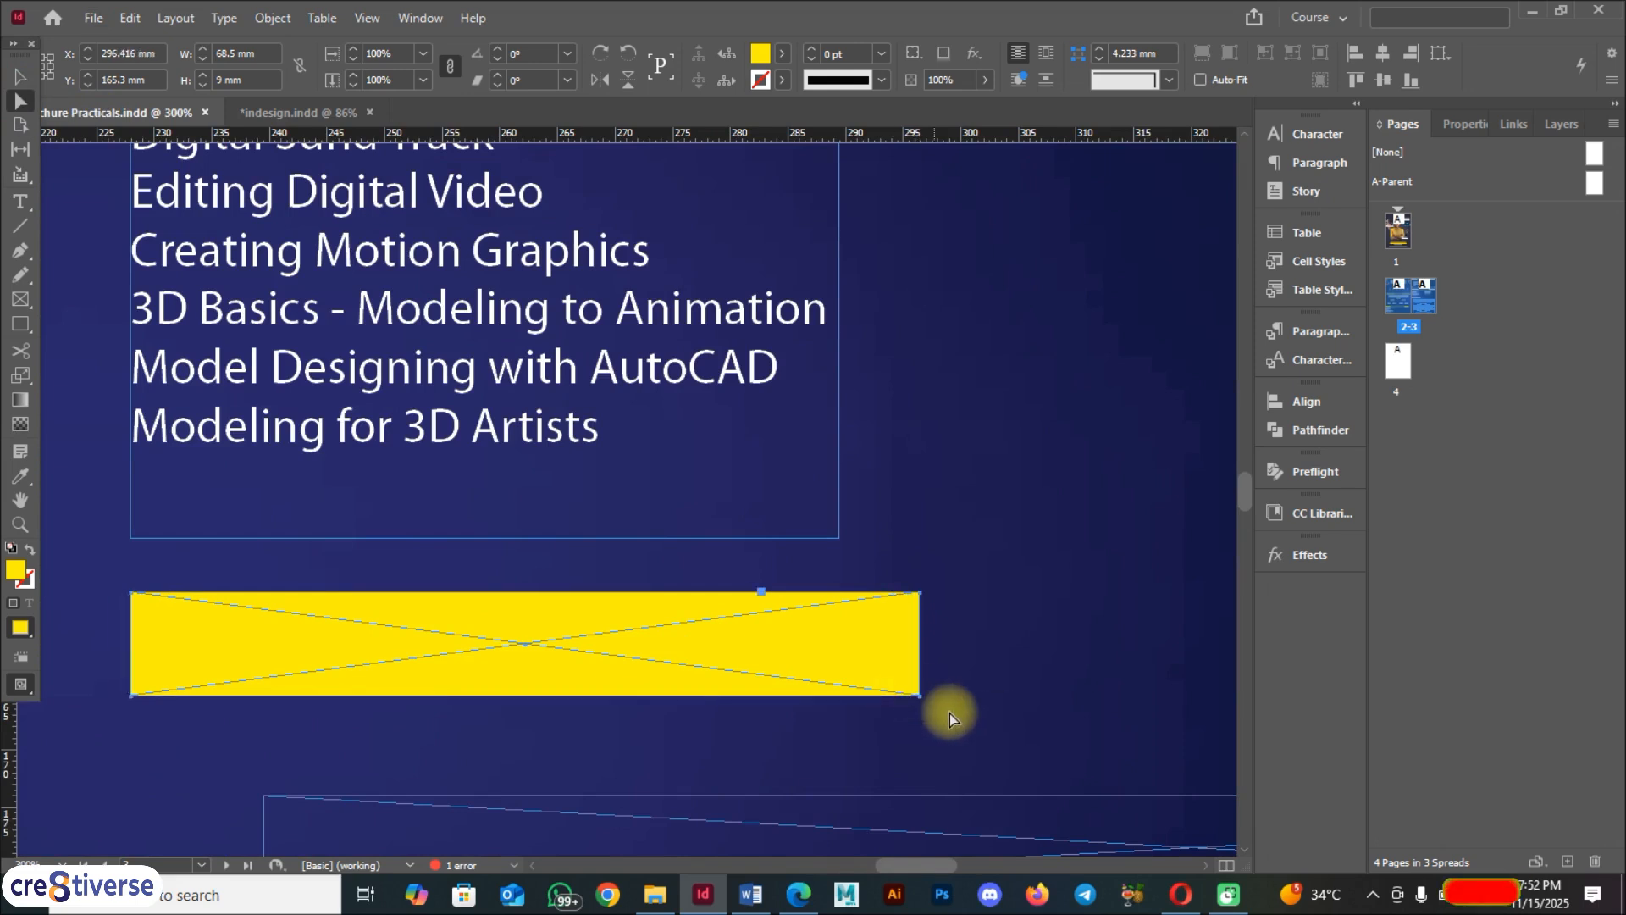
pyautogui.moveTo(919, 695); pyautogui.dragTo(822, 696)
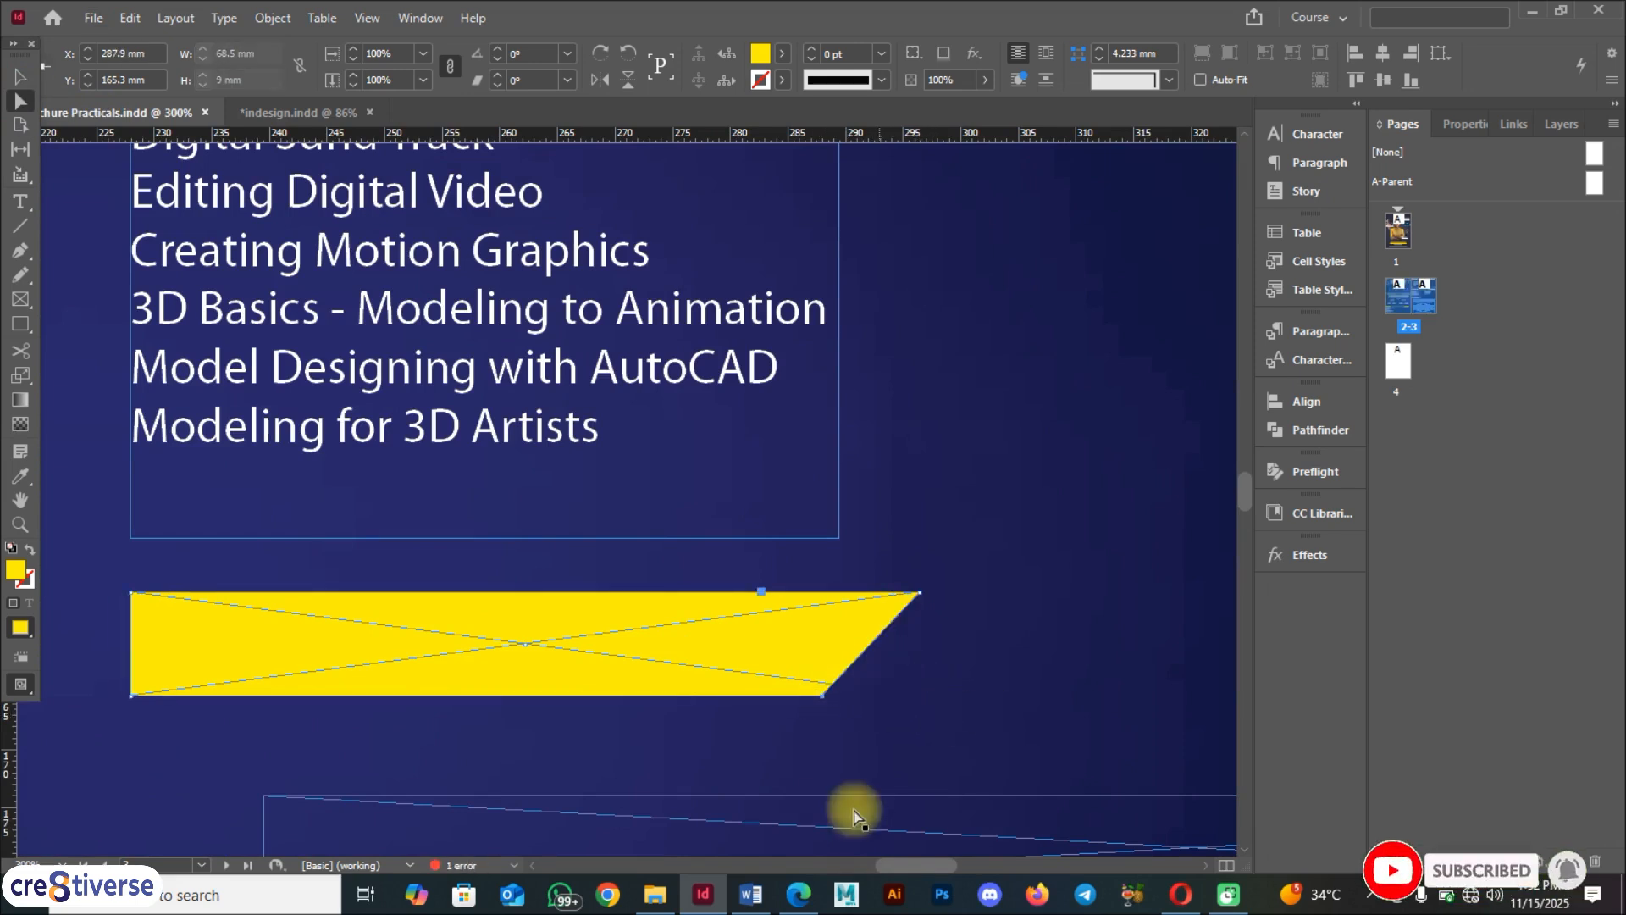
pyautogui.click(789, 901)
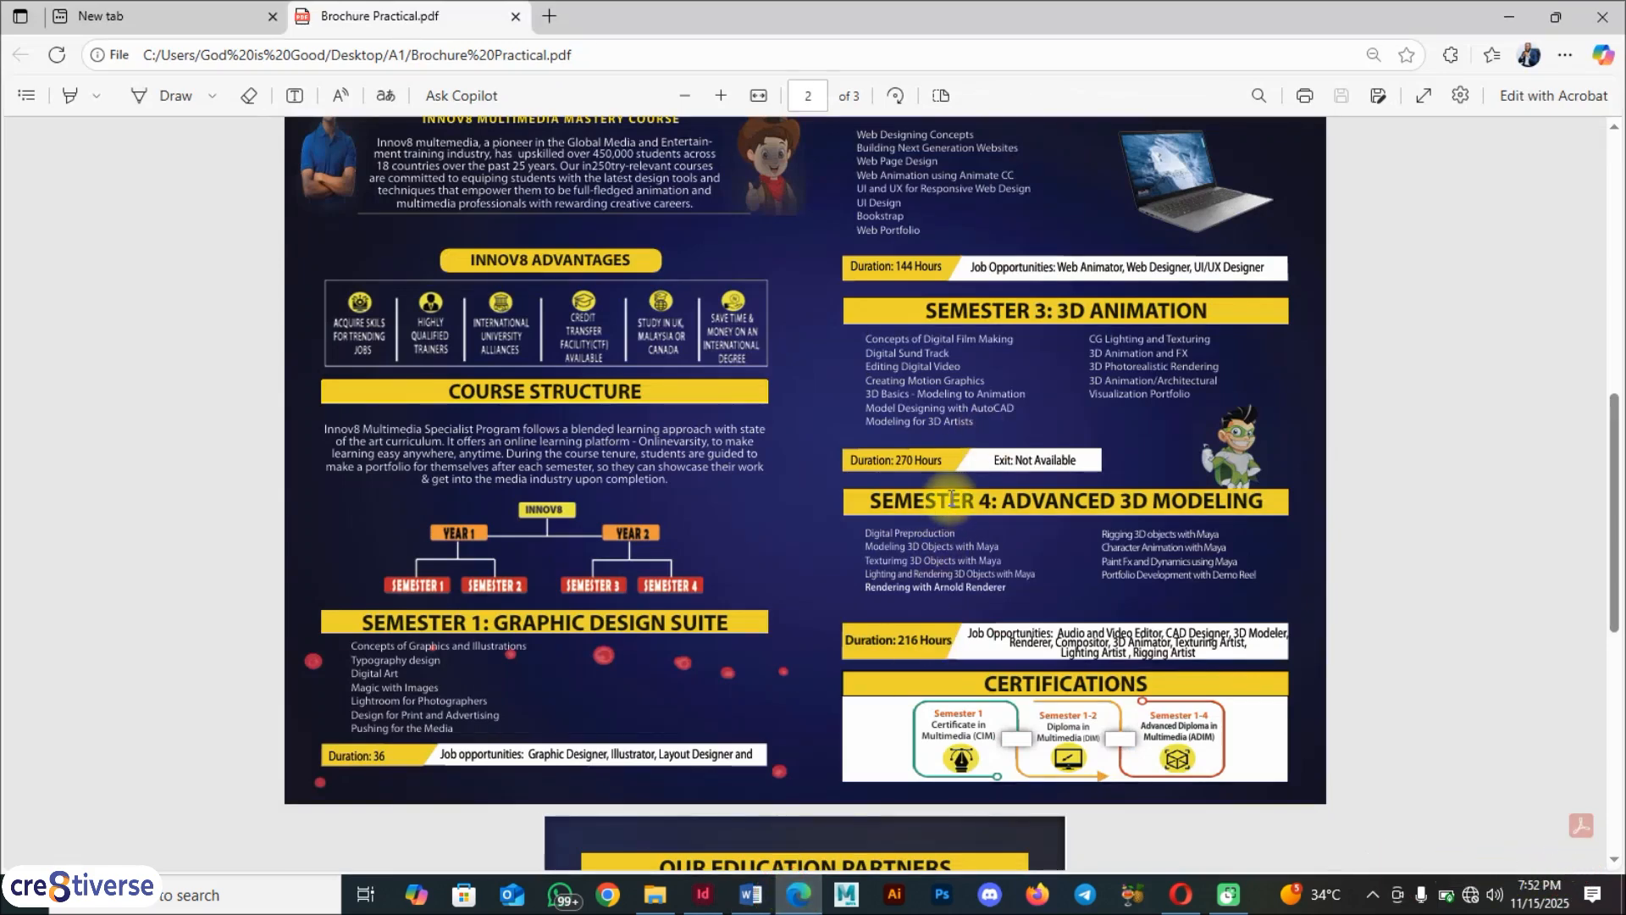
pyautogui.hotkey('alt', 'Tab')
pyautogui.hotkey('ctrl', 'z')
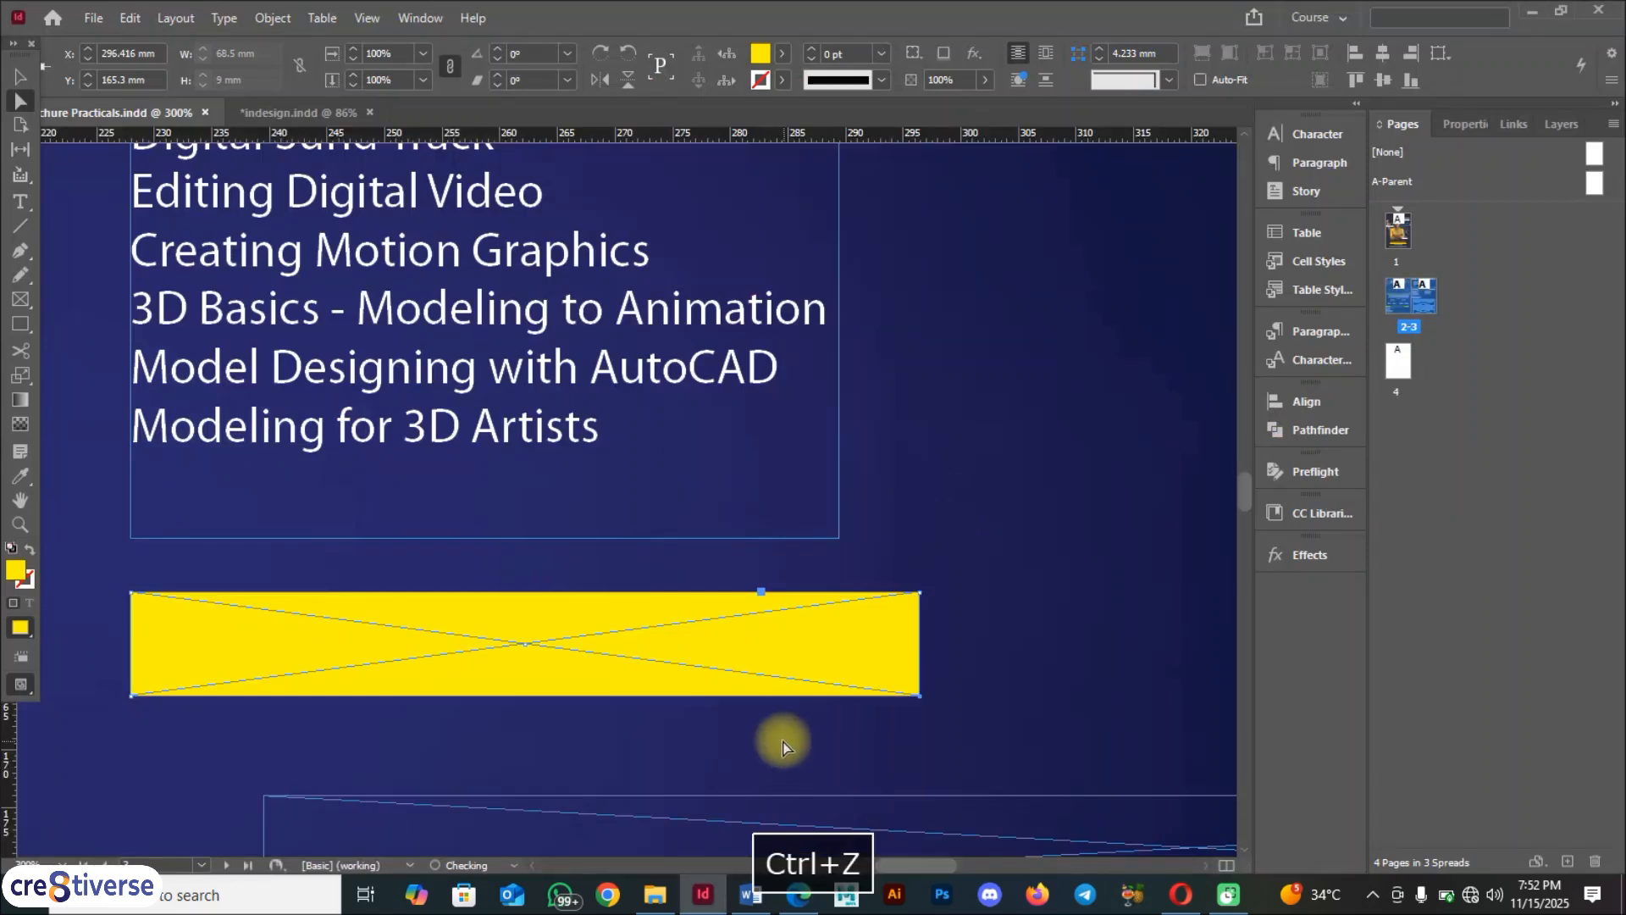
# Duplicate the yellow bar beside itself and slant the original's right end by moving its lower corner inward about 7 mm
pyautogui.scroll(-1, 707, 686)
pyautogui.moveTo(497, 659); pyautogui.dragTo(1059, 661)
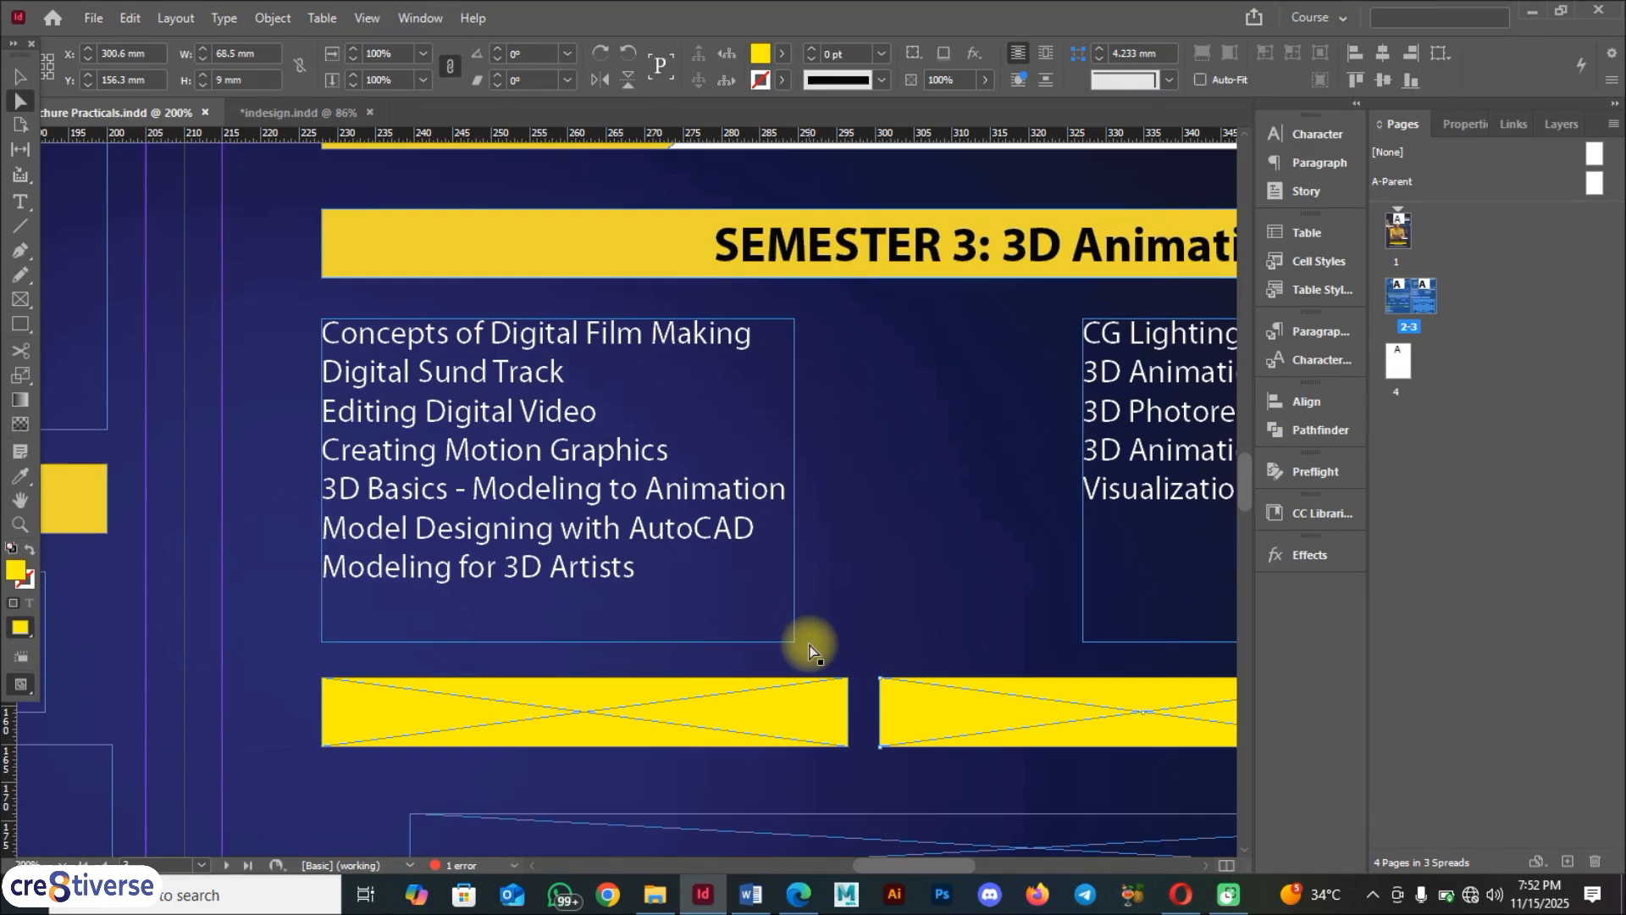
pyautogui.click(909, 571)
pyautogui.click(767, 656)
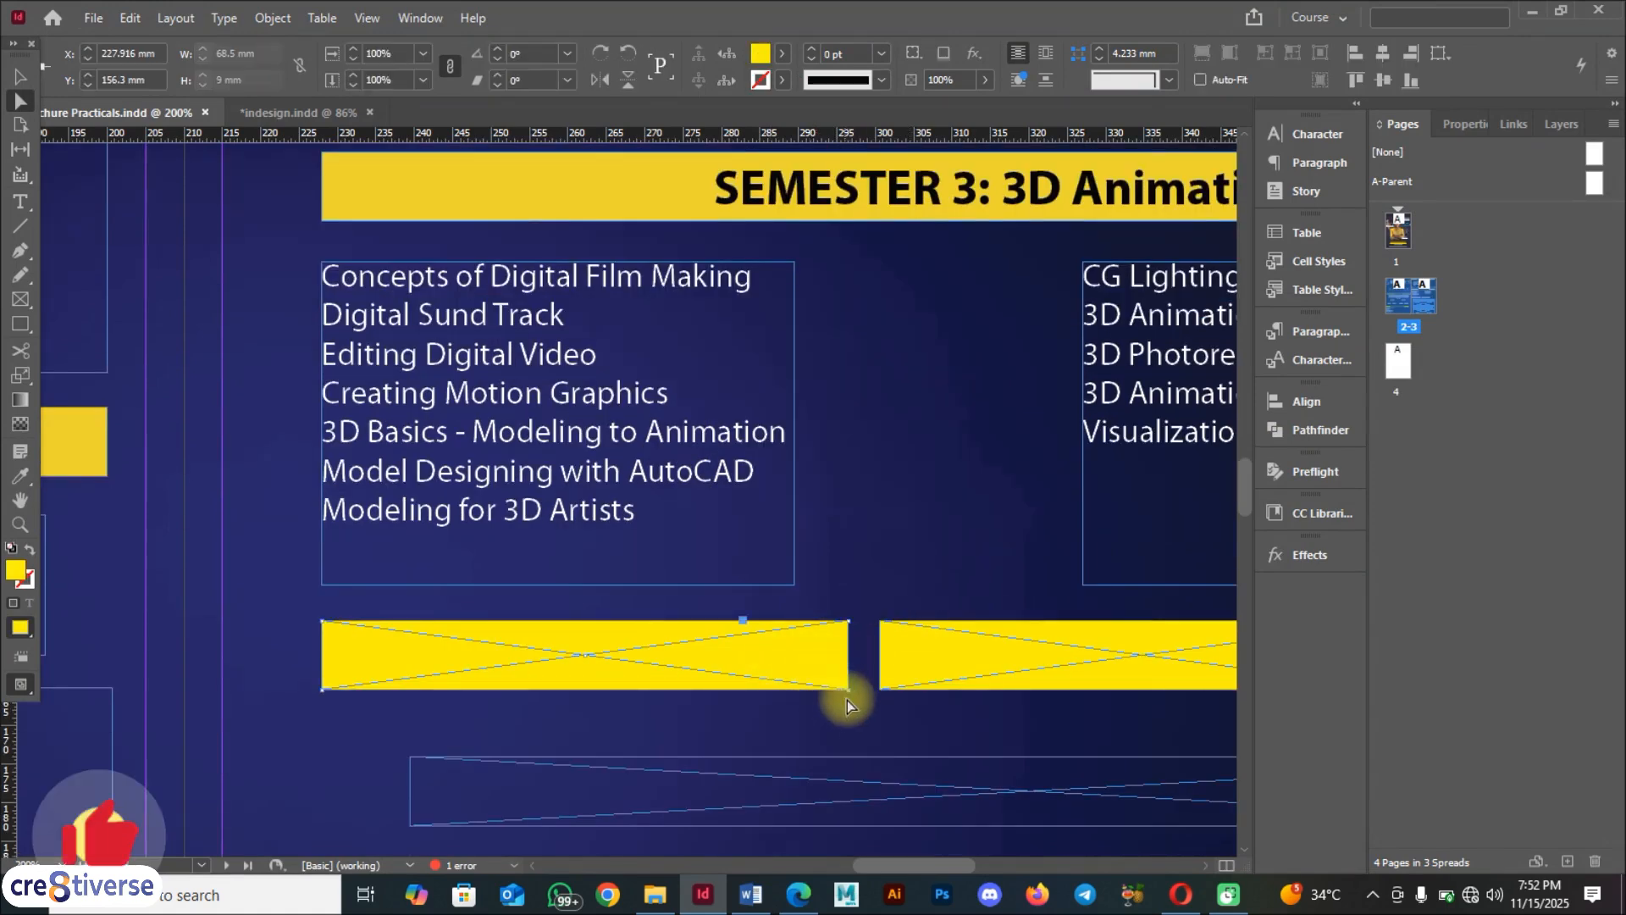
pyautogui.moveTo(848, 689); pyautogui.dragTo(794, 690)
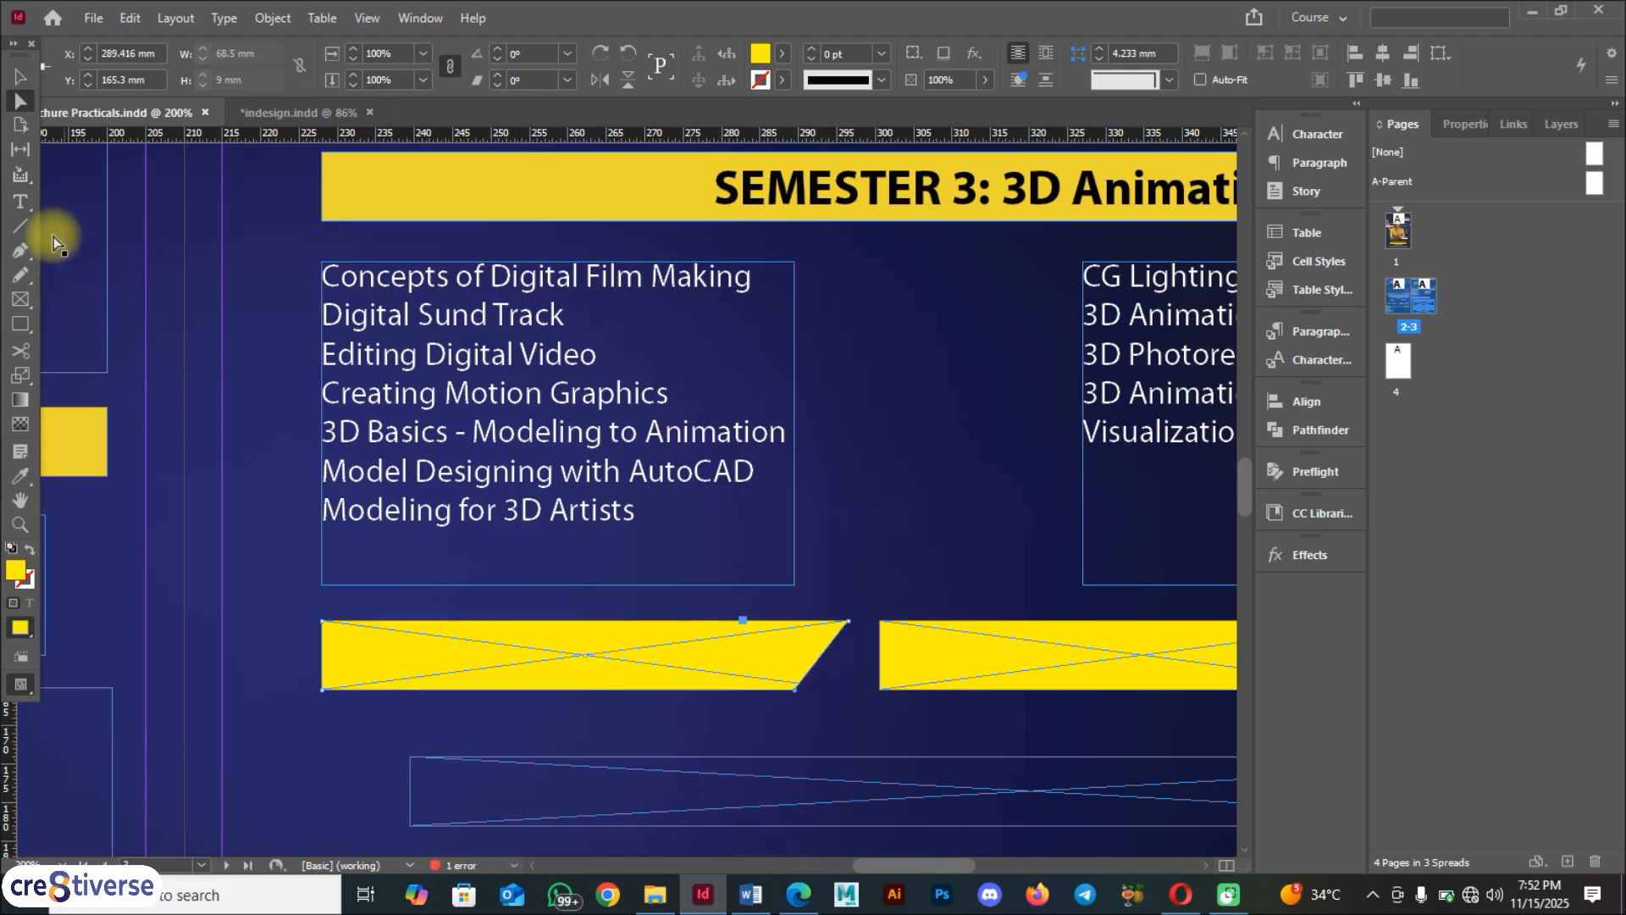
# Turn the slanted yellow bar into a text frame and paste the copied "Job Opportunities:" text into it
pyautogui.click(20, 201)
pyautogui.click(471, 670)
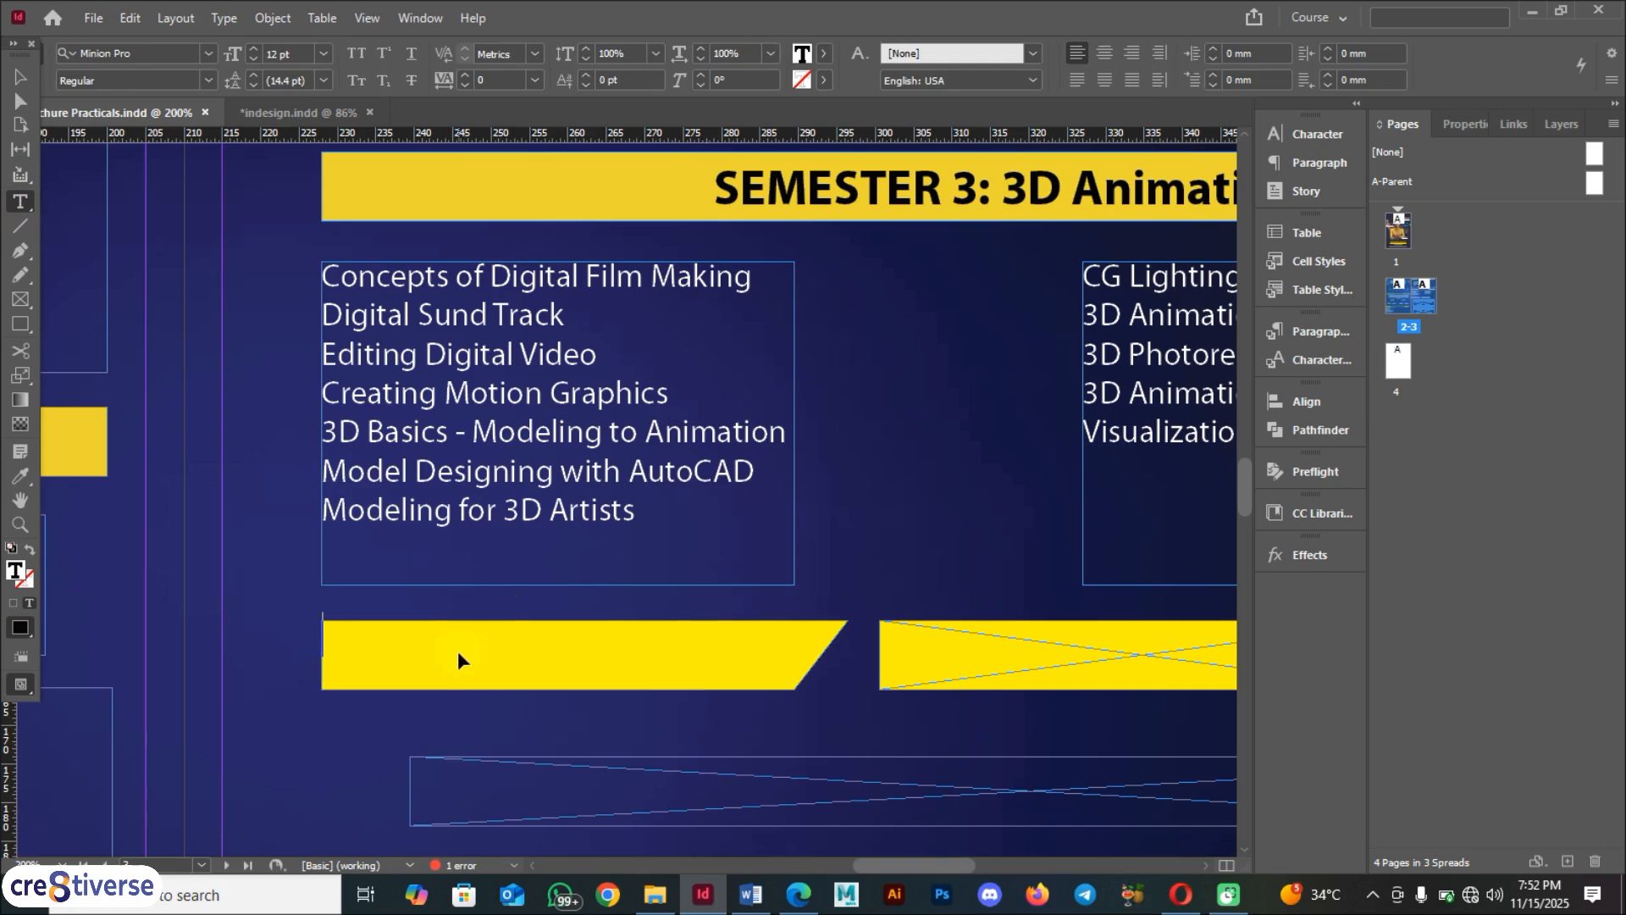
pyautogui.hotkey('ctrl', 'v')
# Apply the "Job opportunites" character style to all text in the slanted bar and centre it horizontally
pyautogui.hotkey('ctrl', 'a')
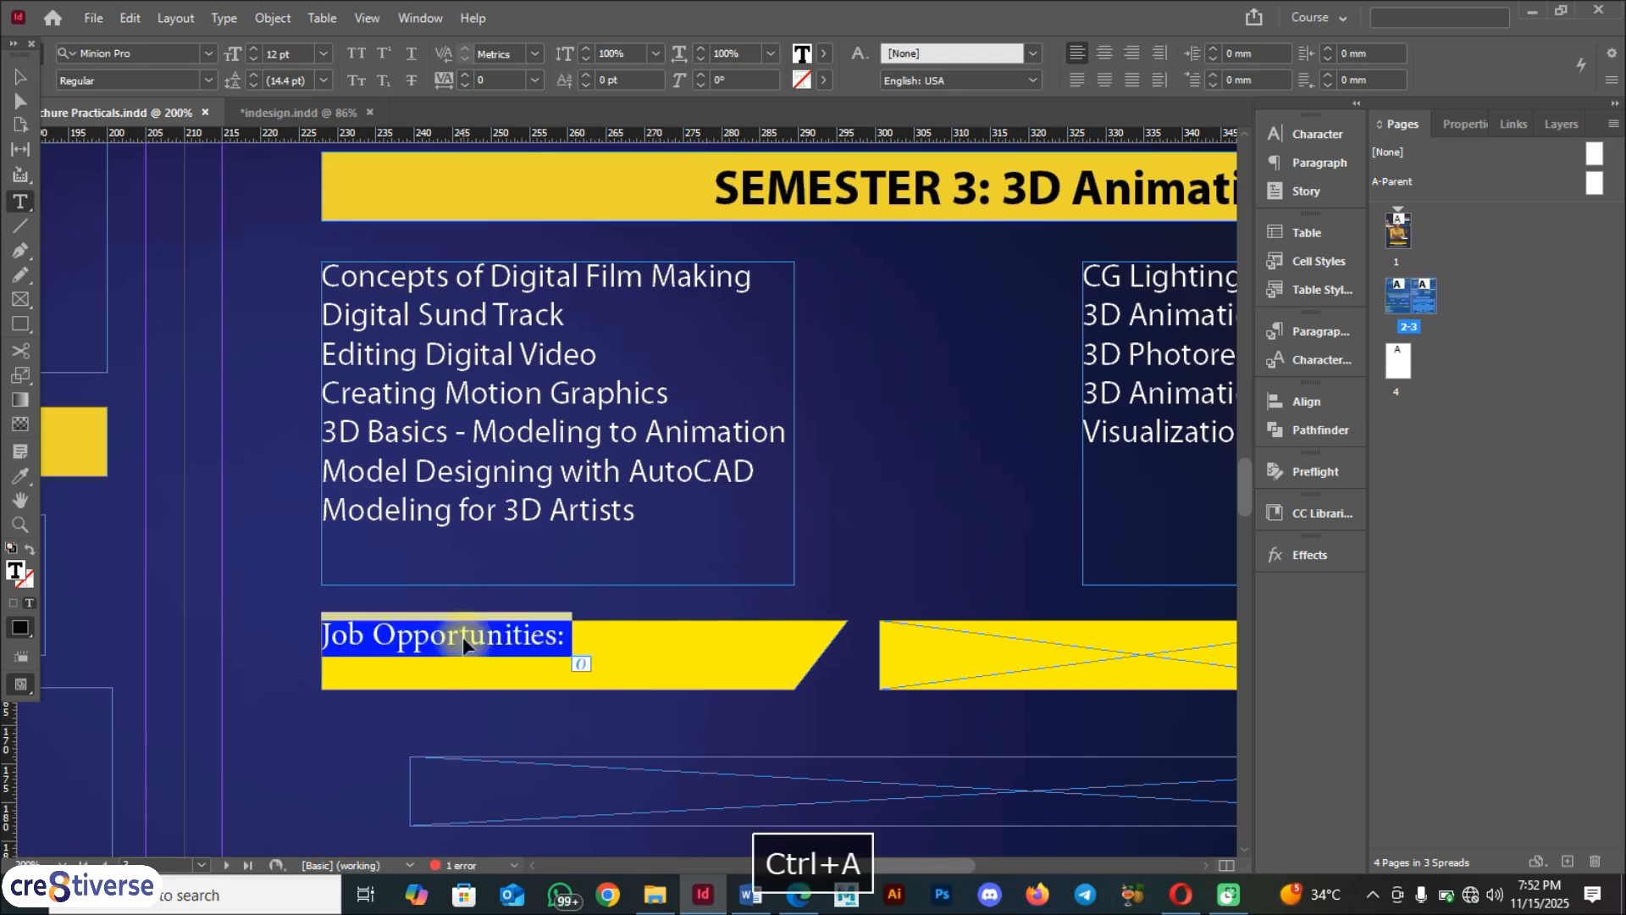
pyautogui.scroll(-5, 726, 570)
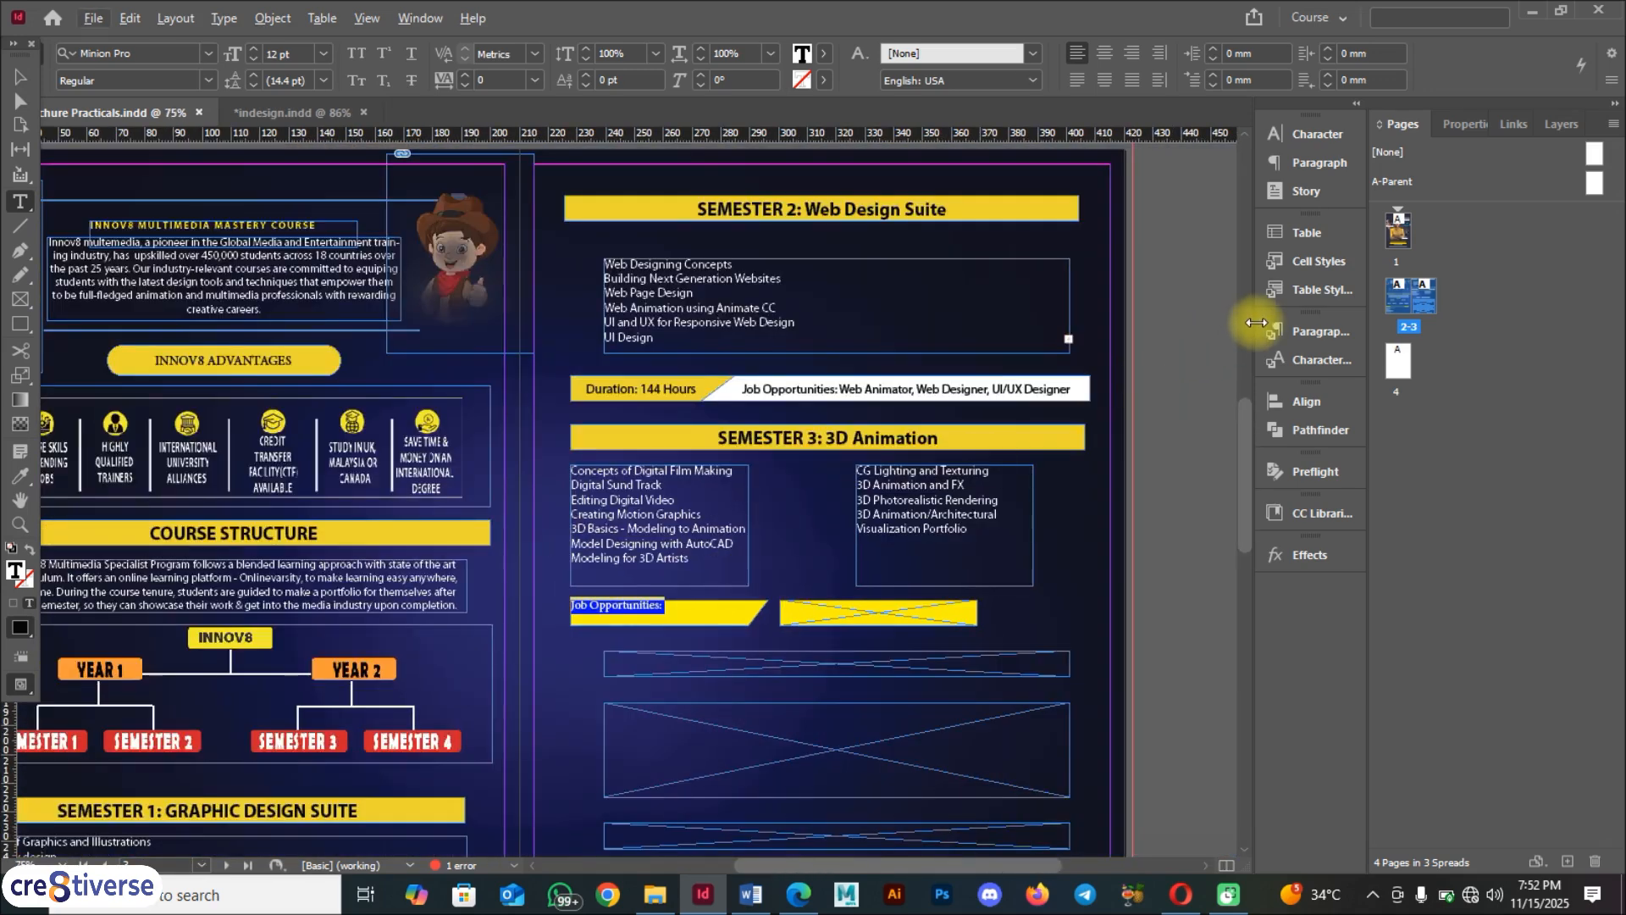
pyautogui.click(1321, 372)
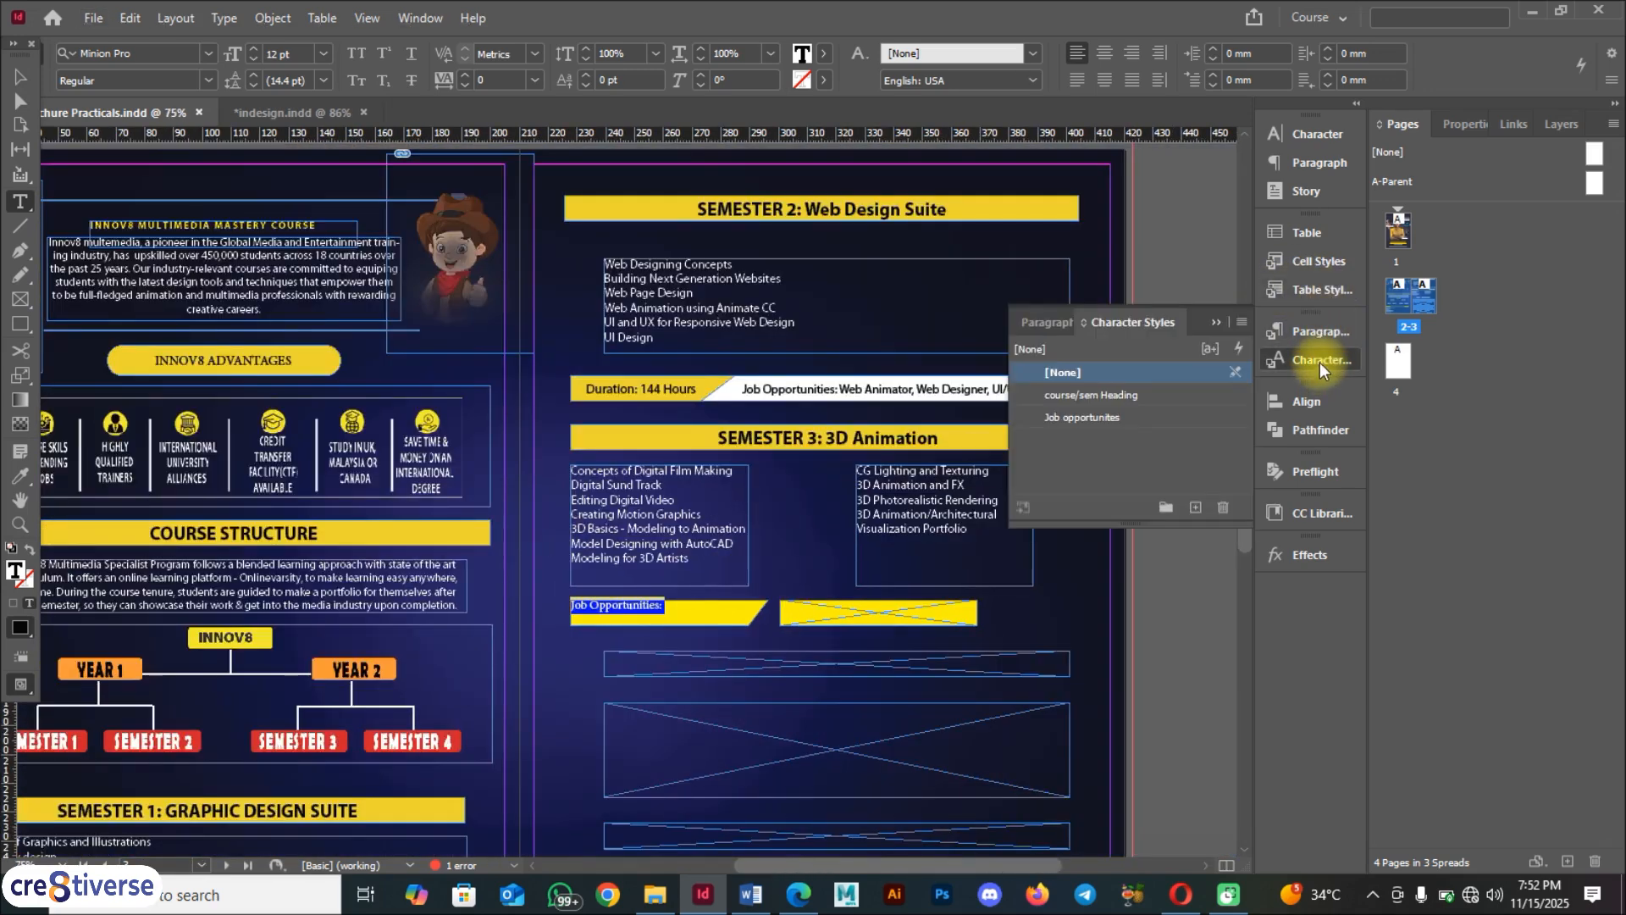
pyautogui.click(1092, 417)
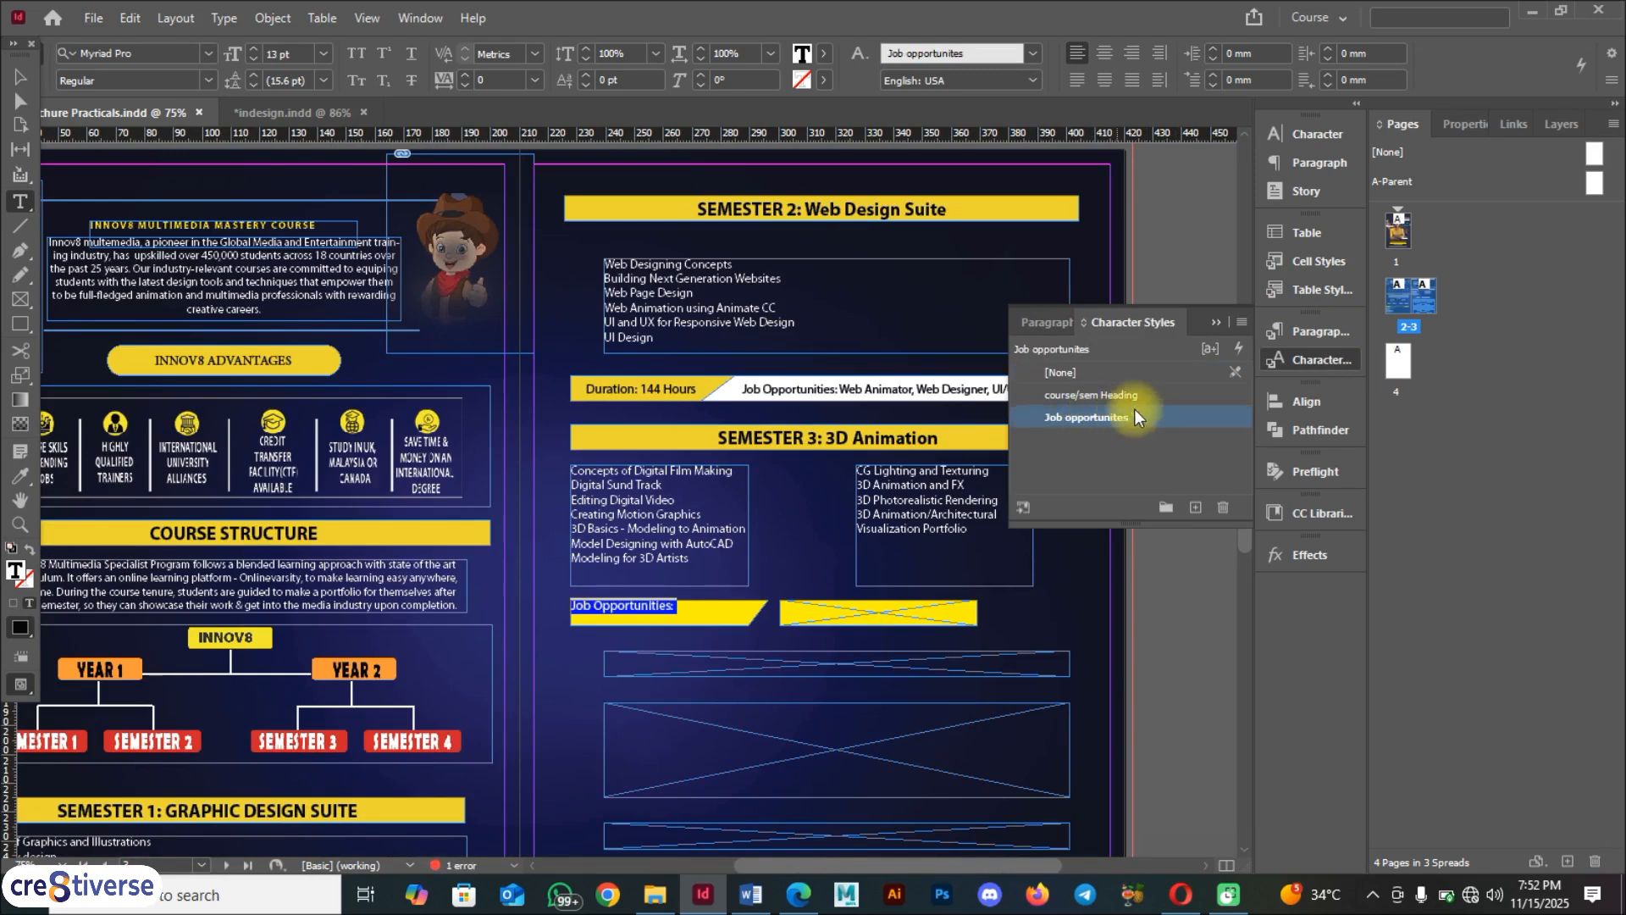
pyautogui.click(1109, 54)
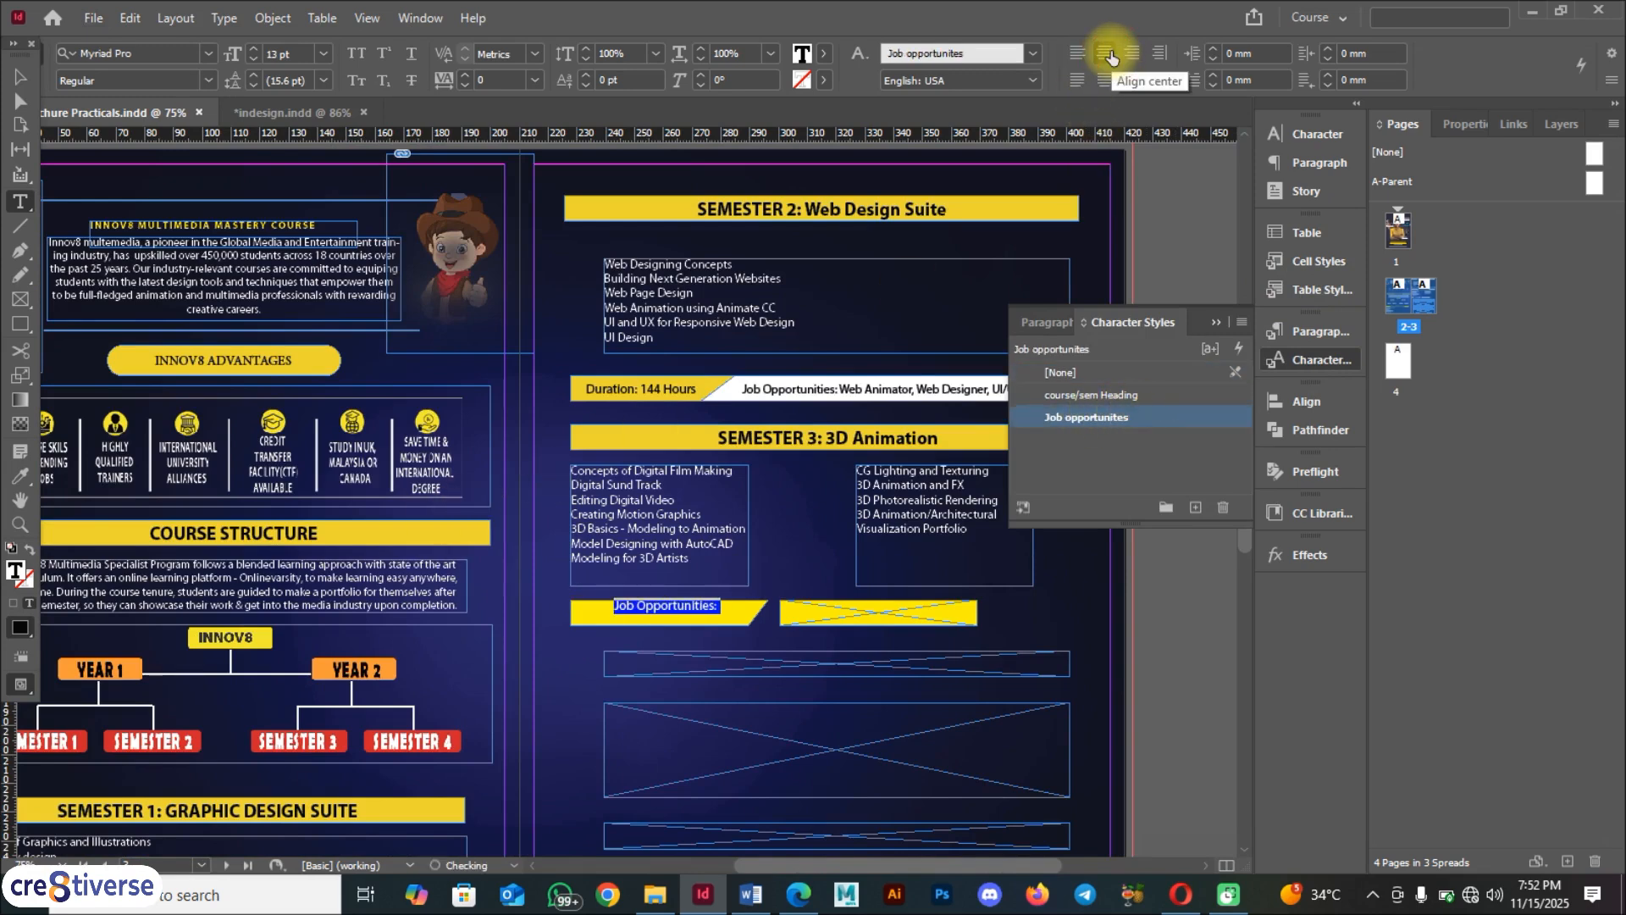
# Centre the "Job Opportunities:" text vertically within the slanted yellow bar
pyautogui.click(17, 82)
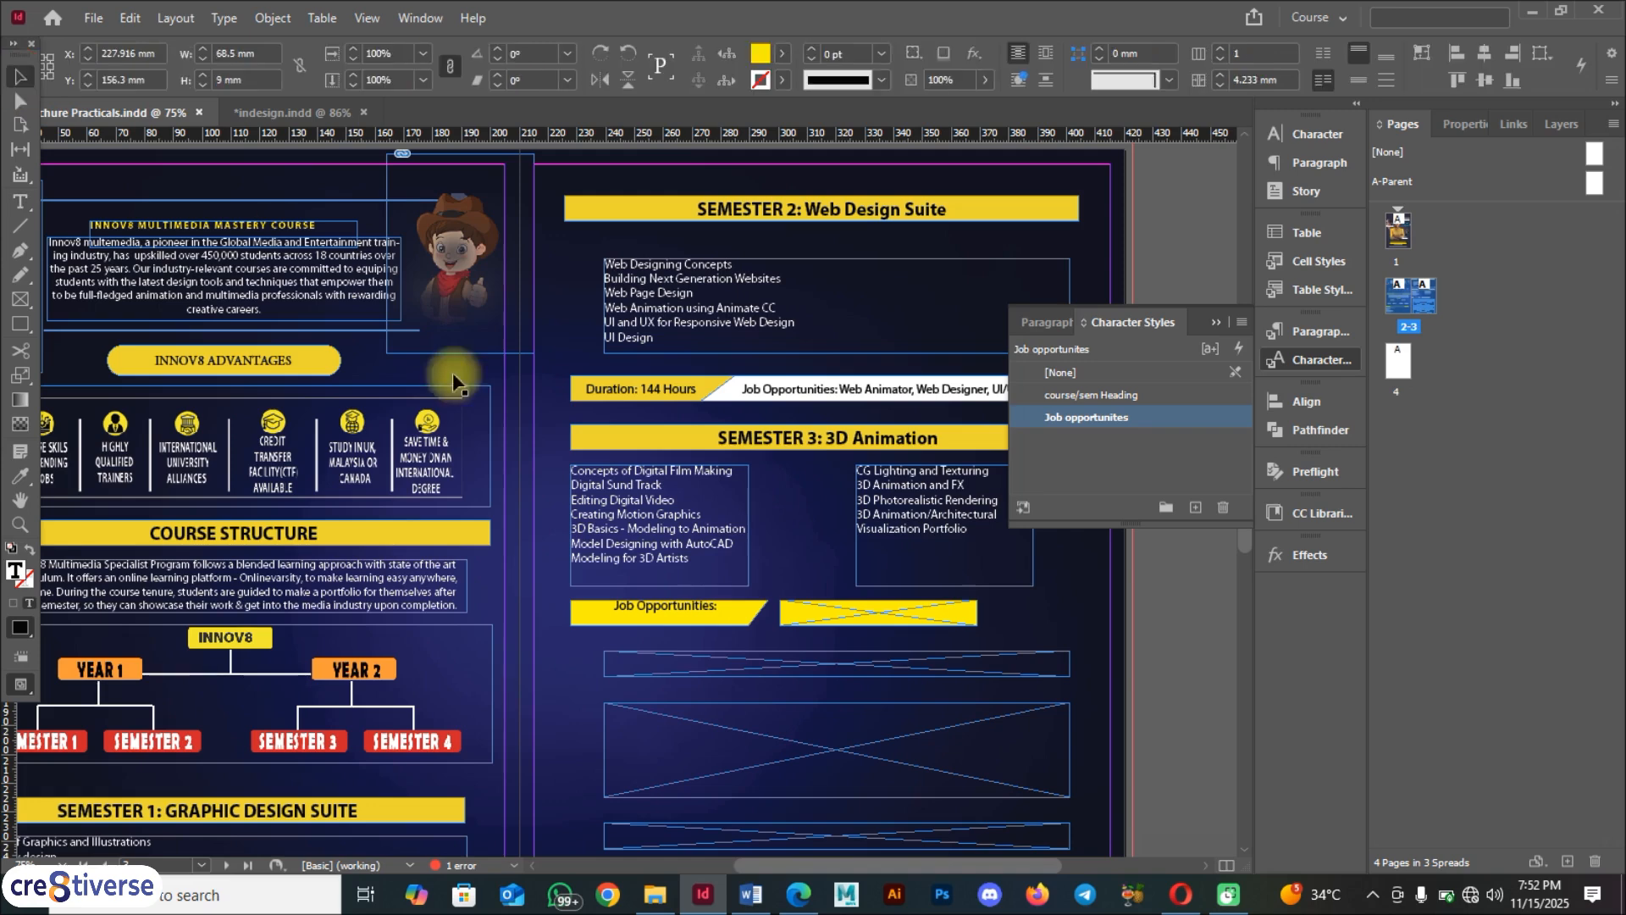
pyautogui.click(593, 625)
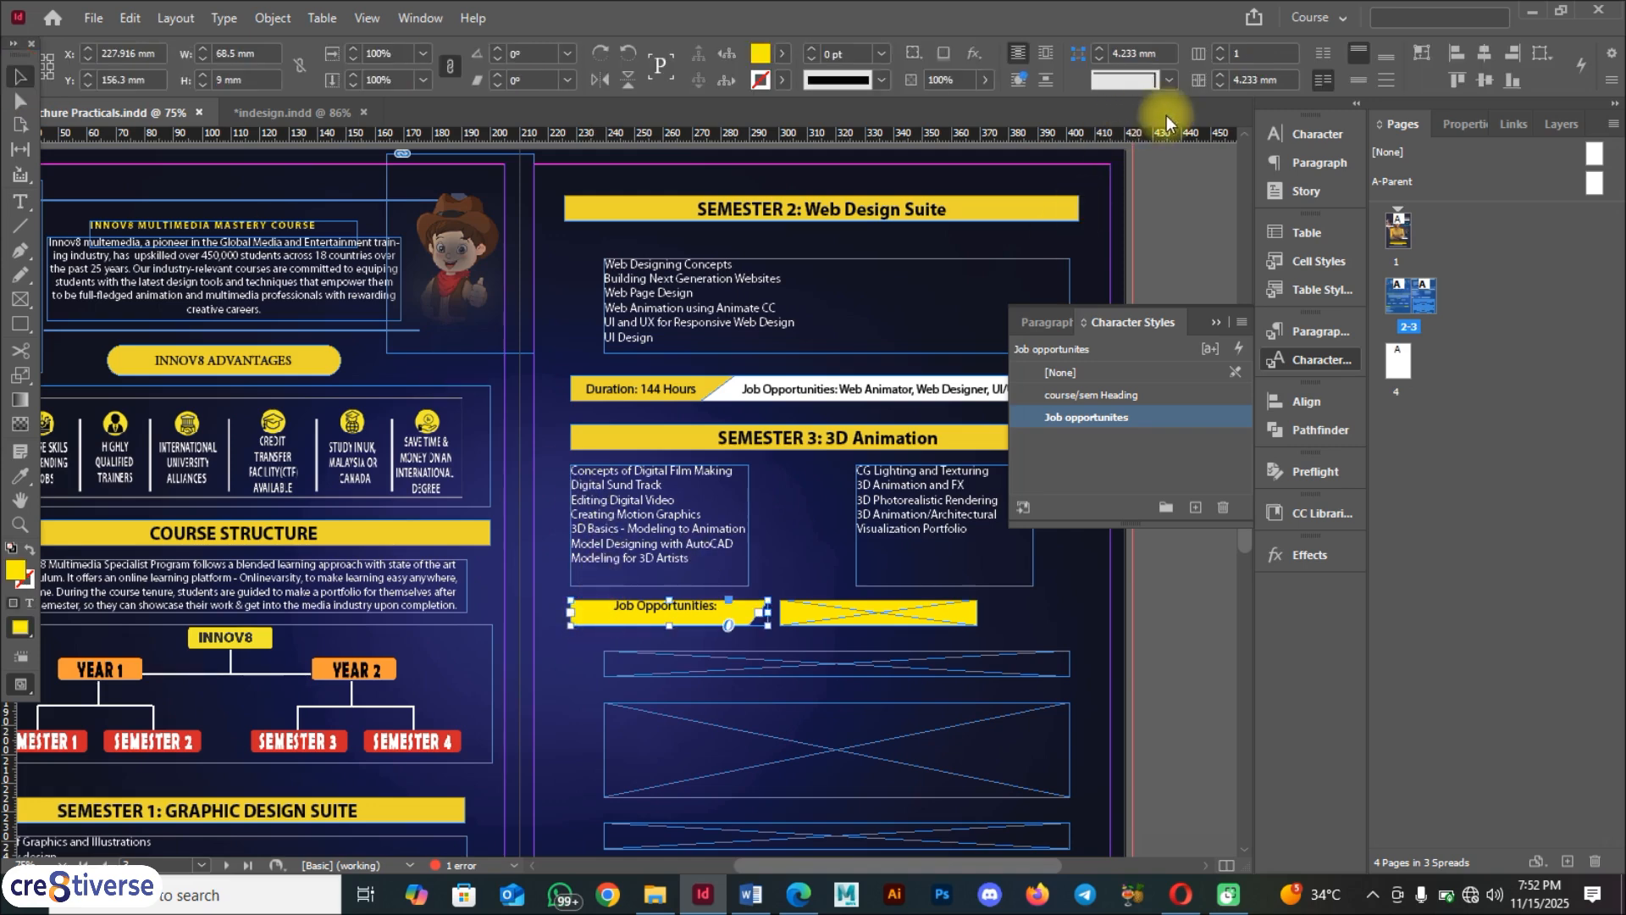
pyautogui.click(1360, 83)
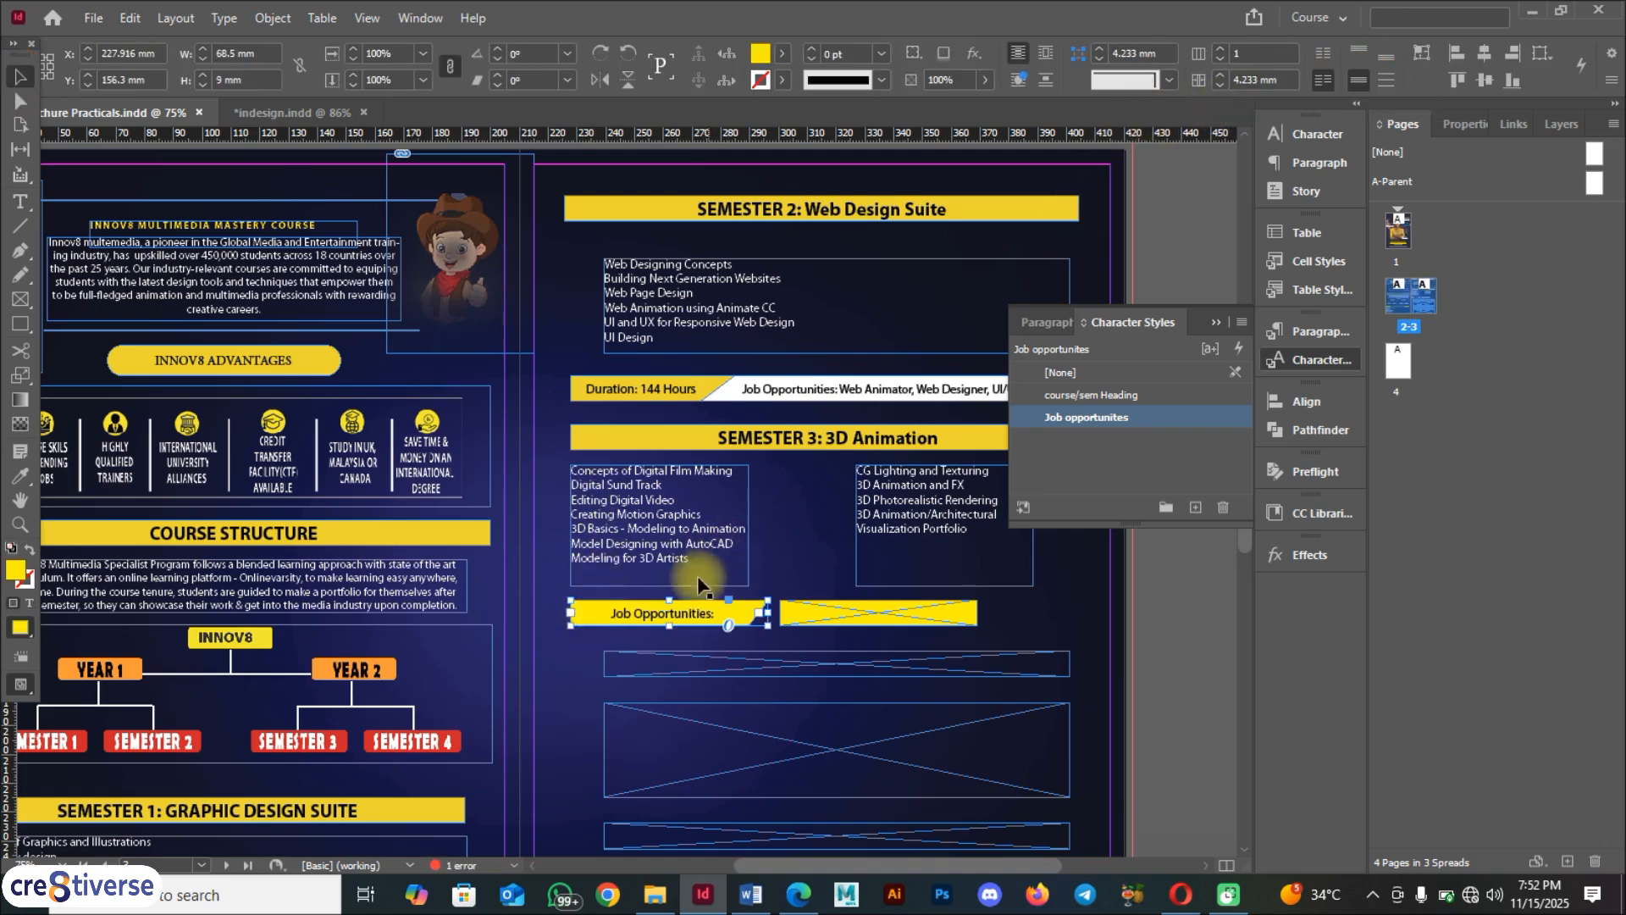
# Fill the duplicate rectangular bar beside the slanted yellow bar with white
pyautogui.scroll(1, 750, 621)
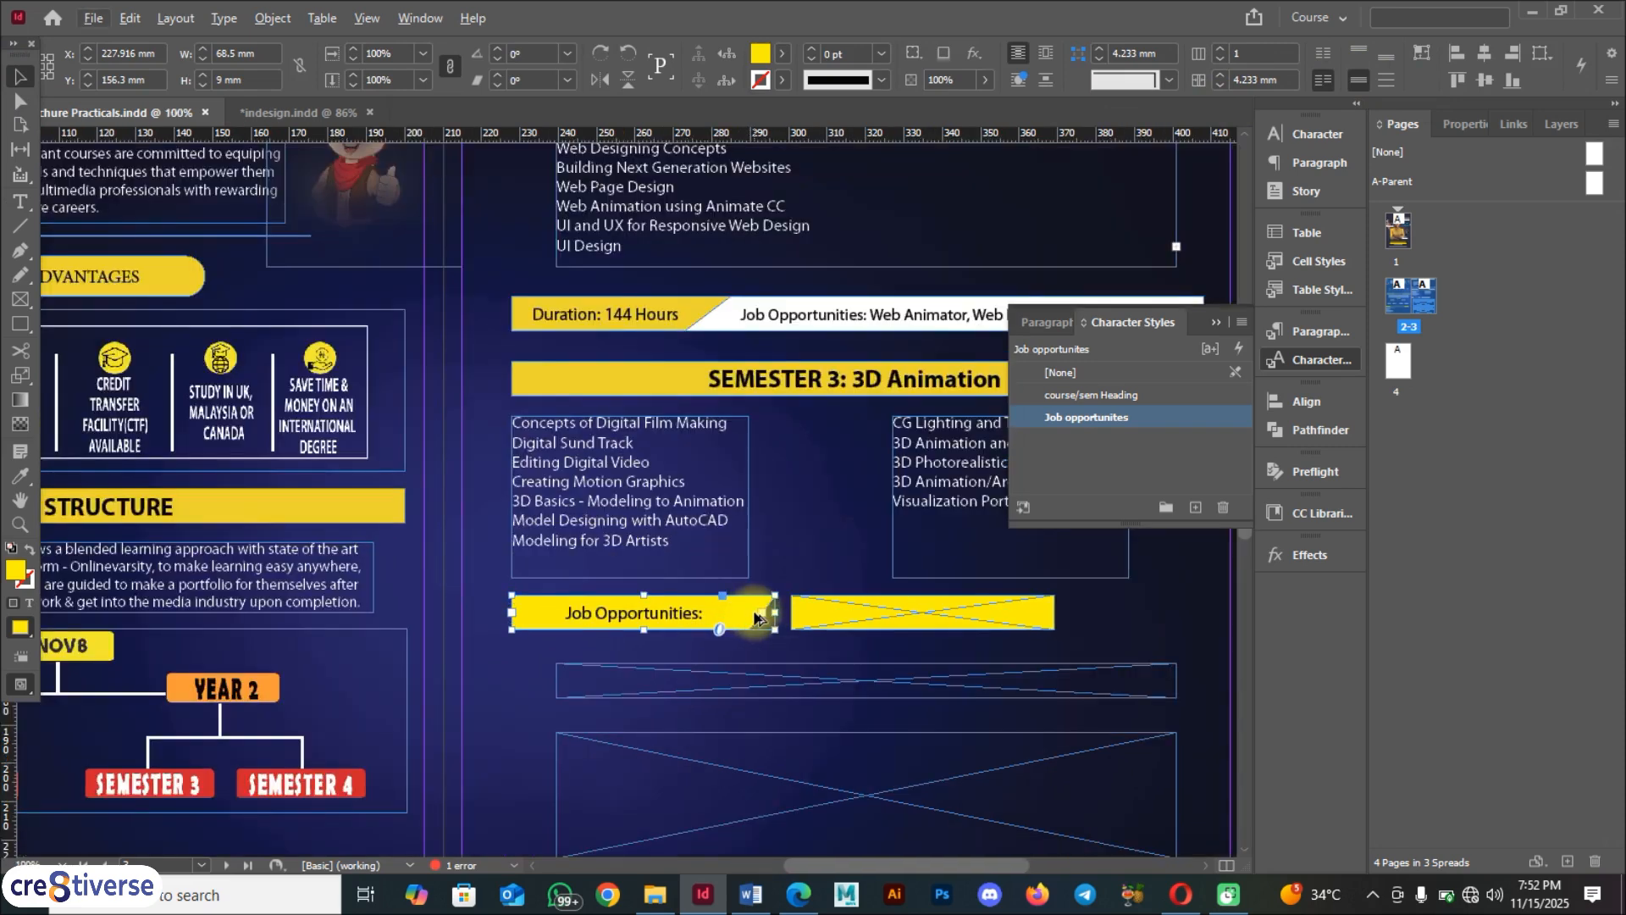
pyautogui.scroll(1, 750, 613)
pyautogui.hotkey('alt', 'a')
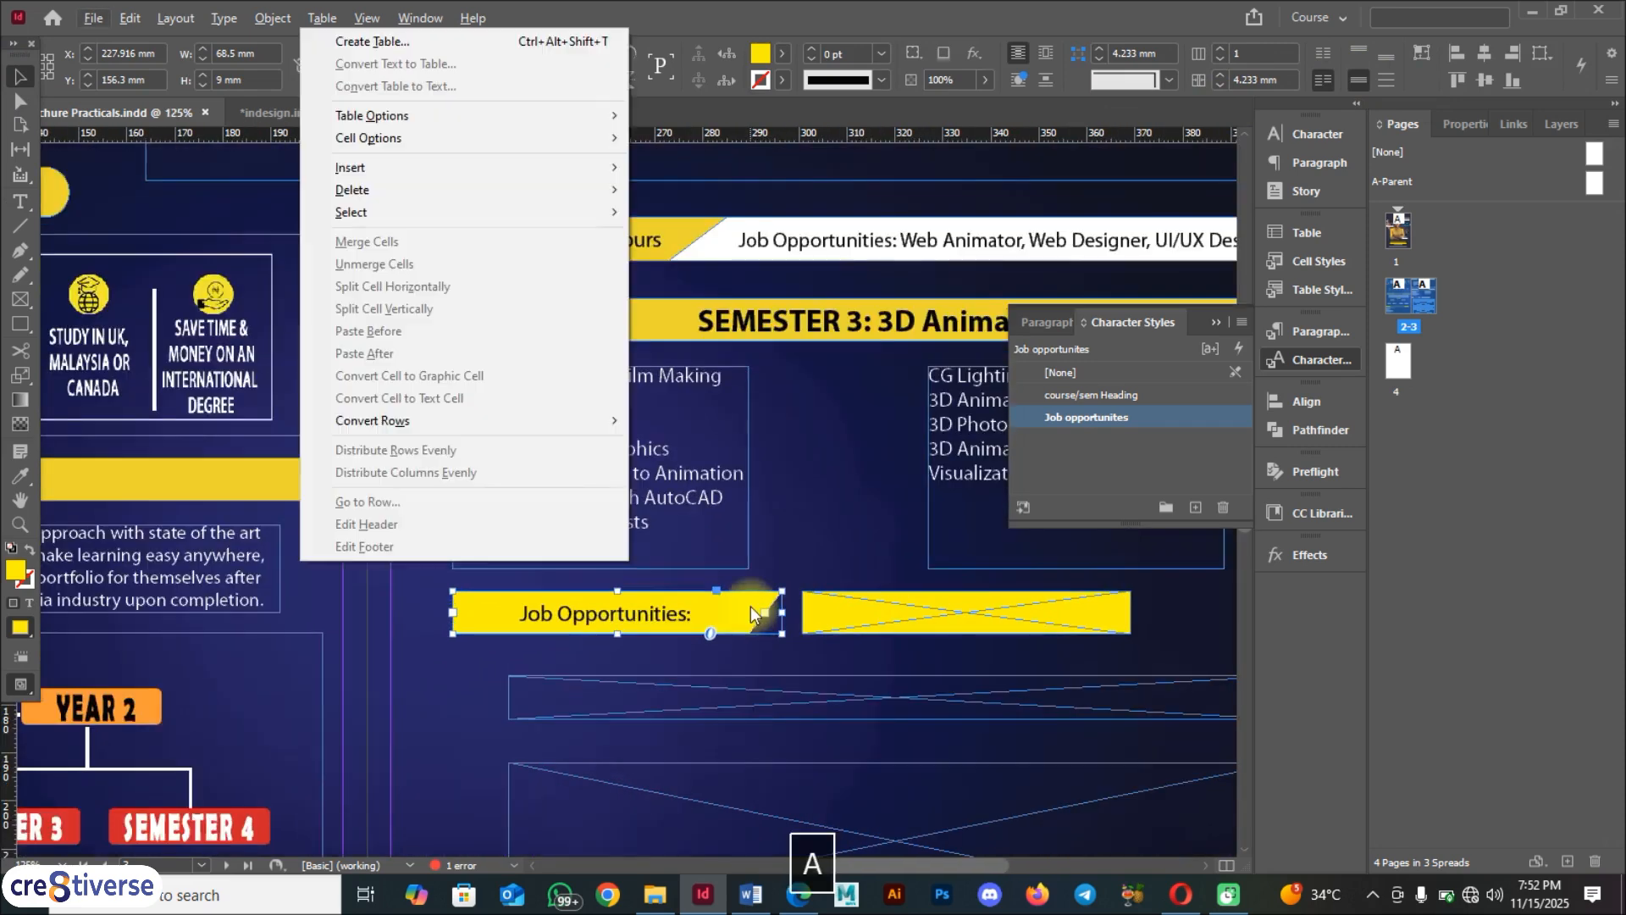
pyautogui.click(827, 530)
pyautogui.click(20, 97)
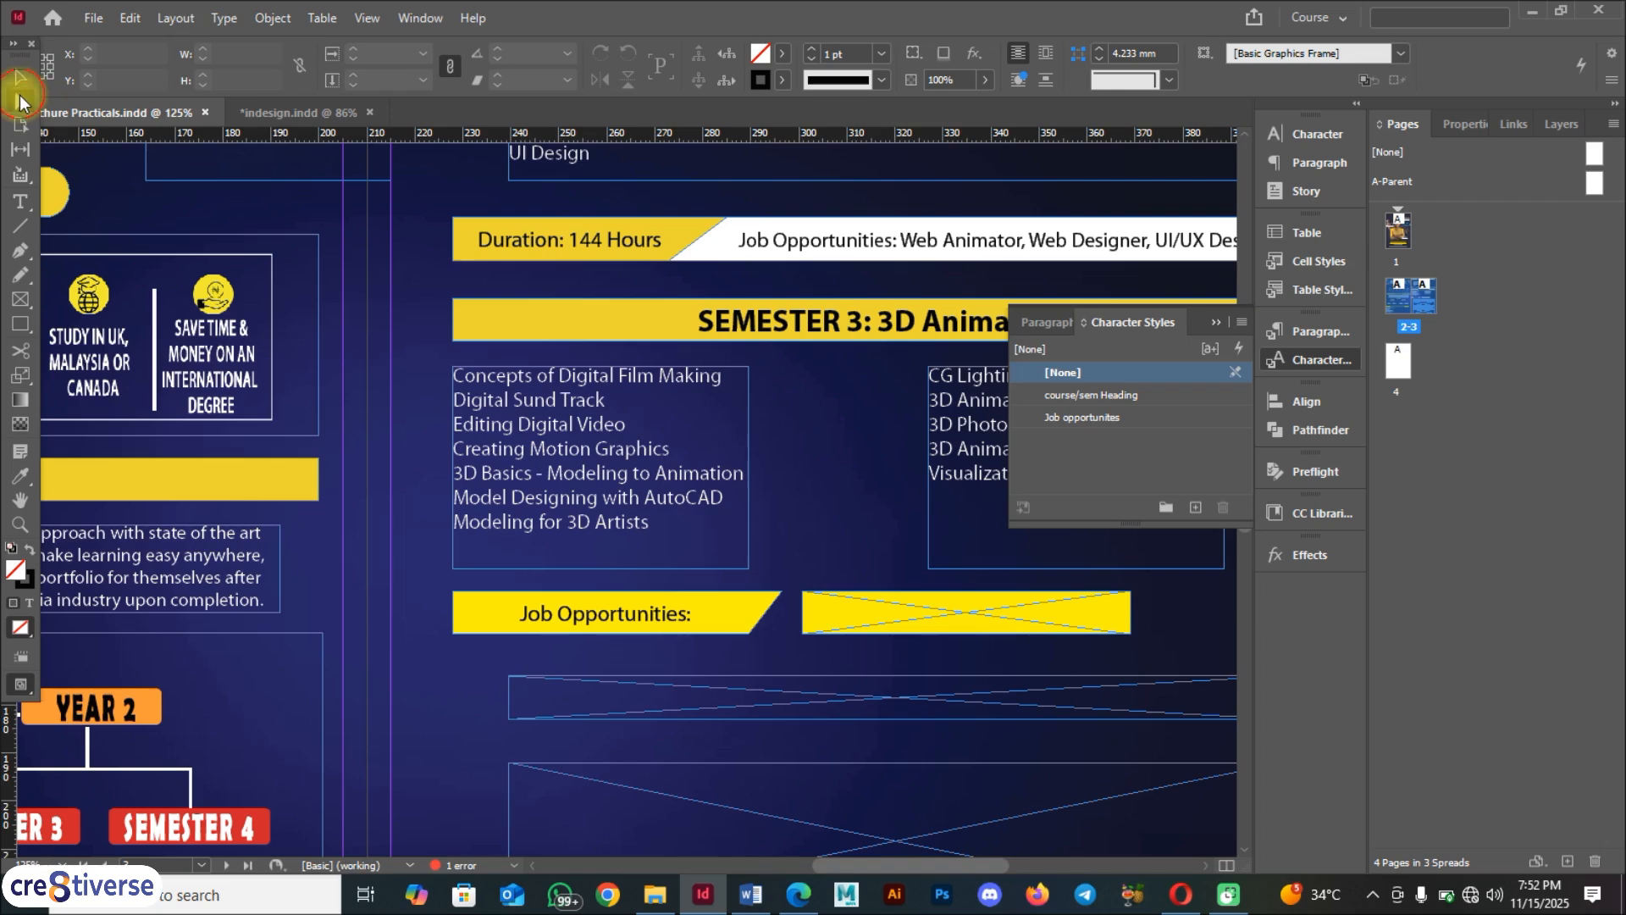
pyautogui.click(756, 632)
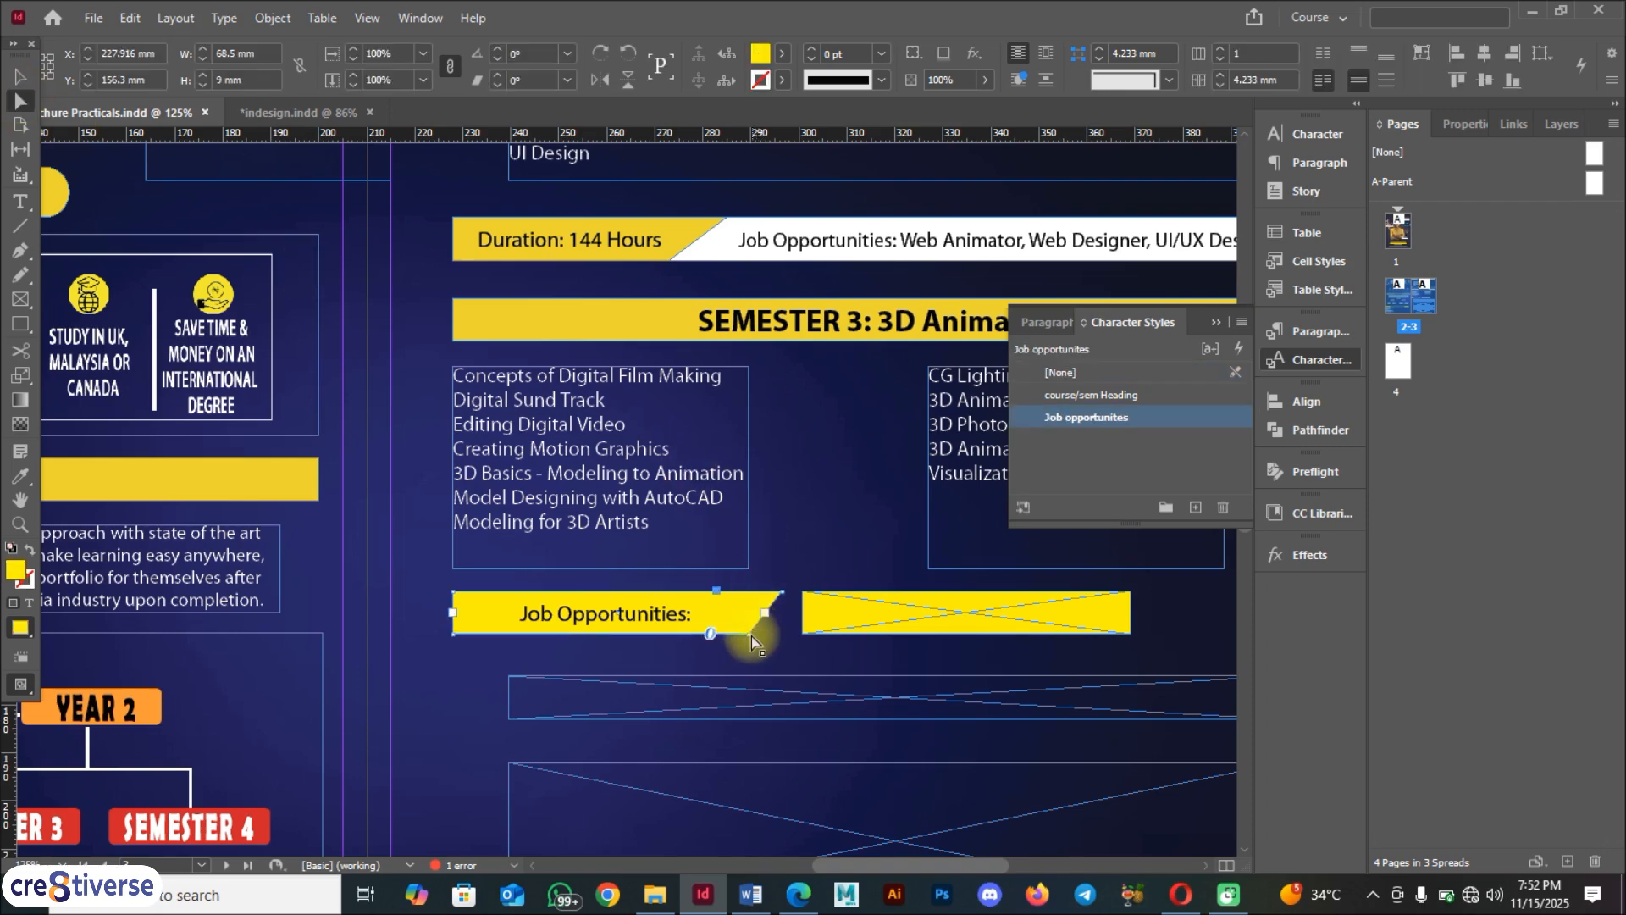
pyautogui.moveTo(749, 636); pyautogui.dragTo(807, 604)
pyautogui.hotkey('ctrl', '=')
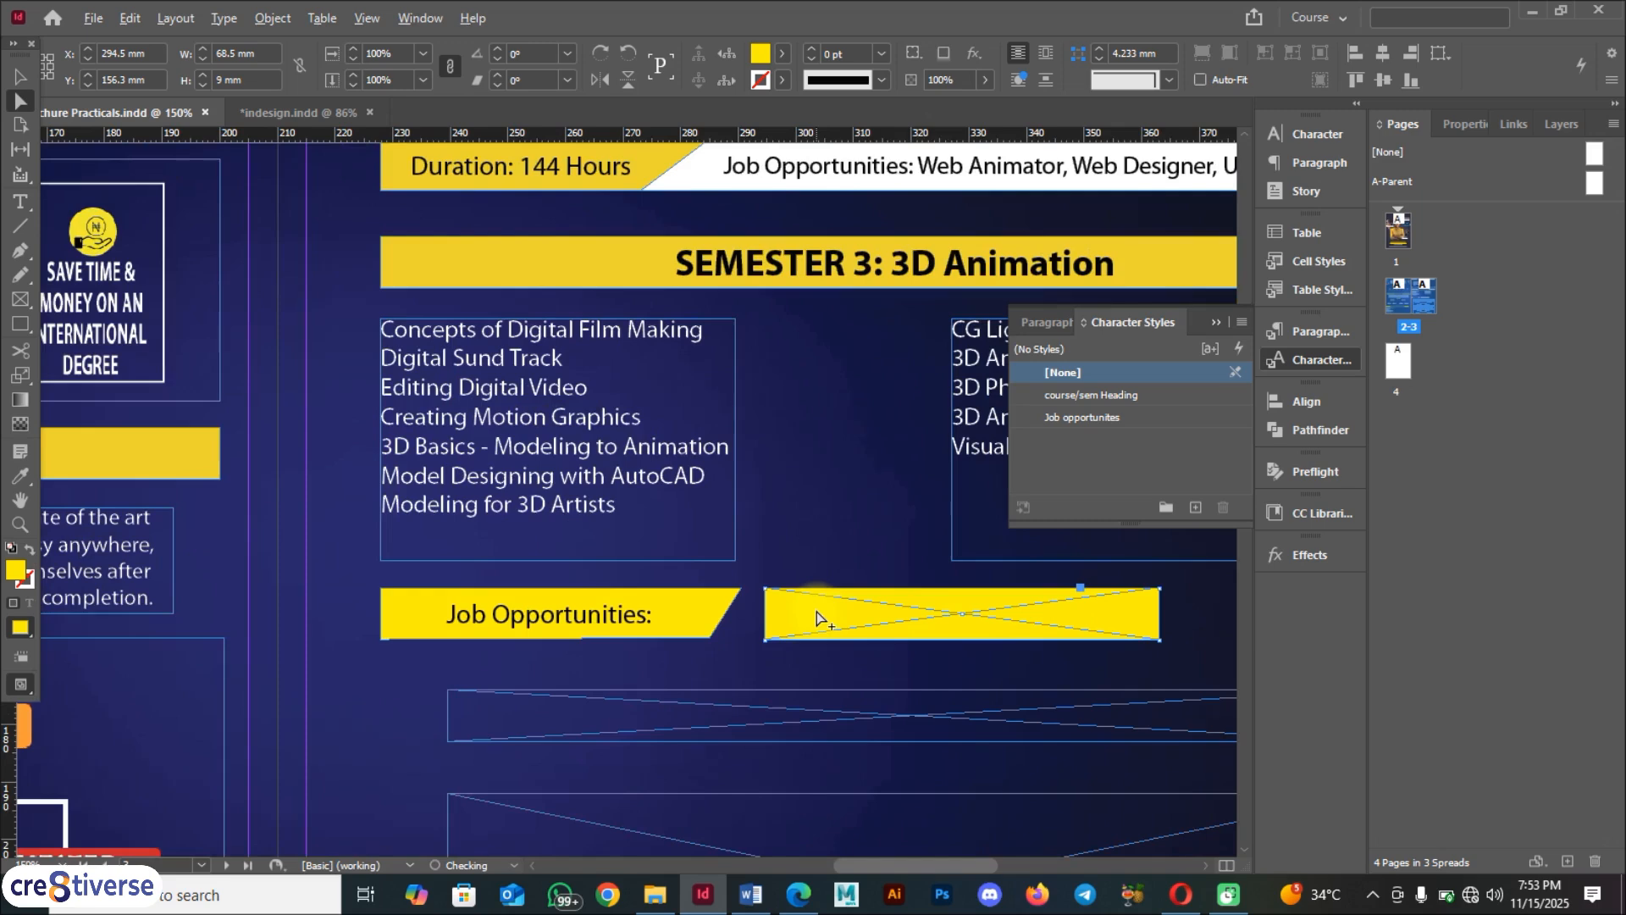
pyautogui.click(781, 58)
pyautogui.click(643, 157)
pyautogui.click(814, 479)
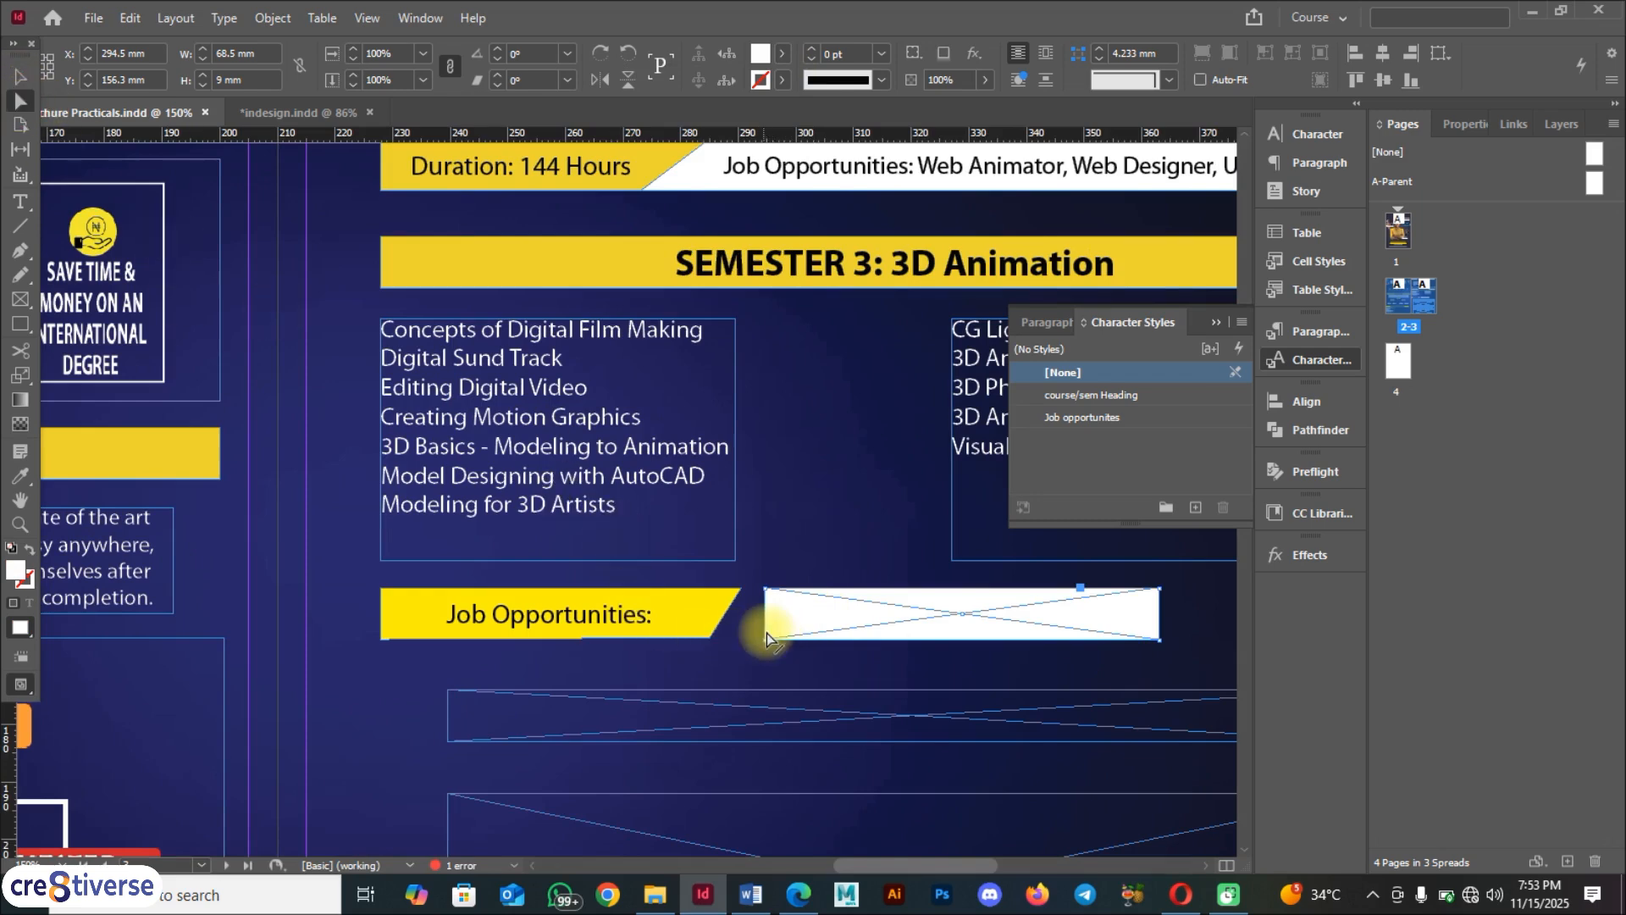
# Move the white bar about 4 mm against the yellow bar's tip and extend its lower inner corner about 5.5 mm to match the slant
pyautogui.moveTo(791, 620); pyautogui.dragTo(771, 625)
pyautogui.scroll(1, 754, 637)
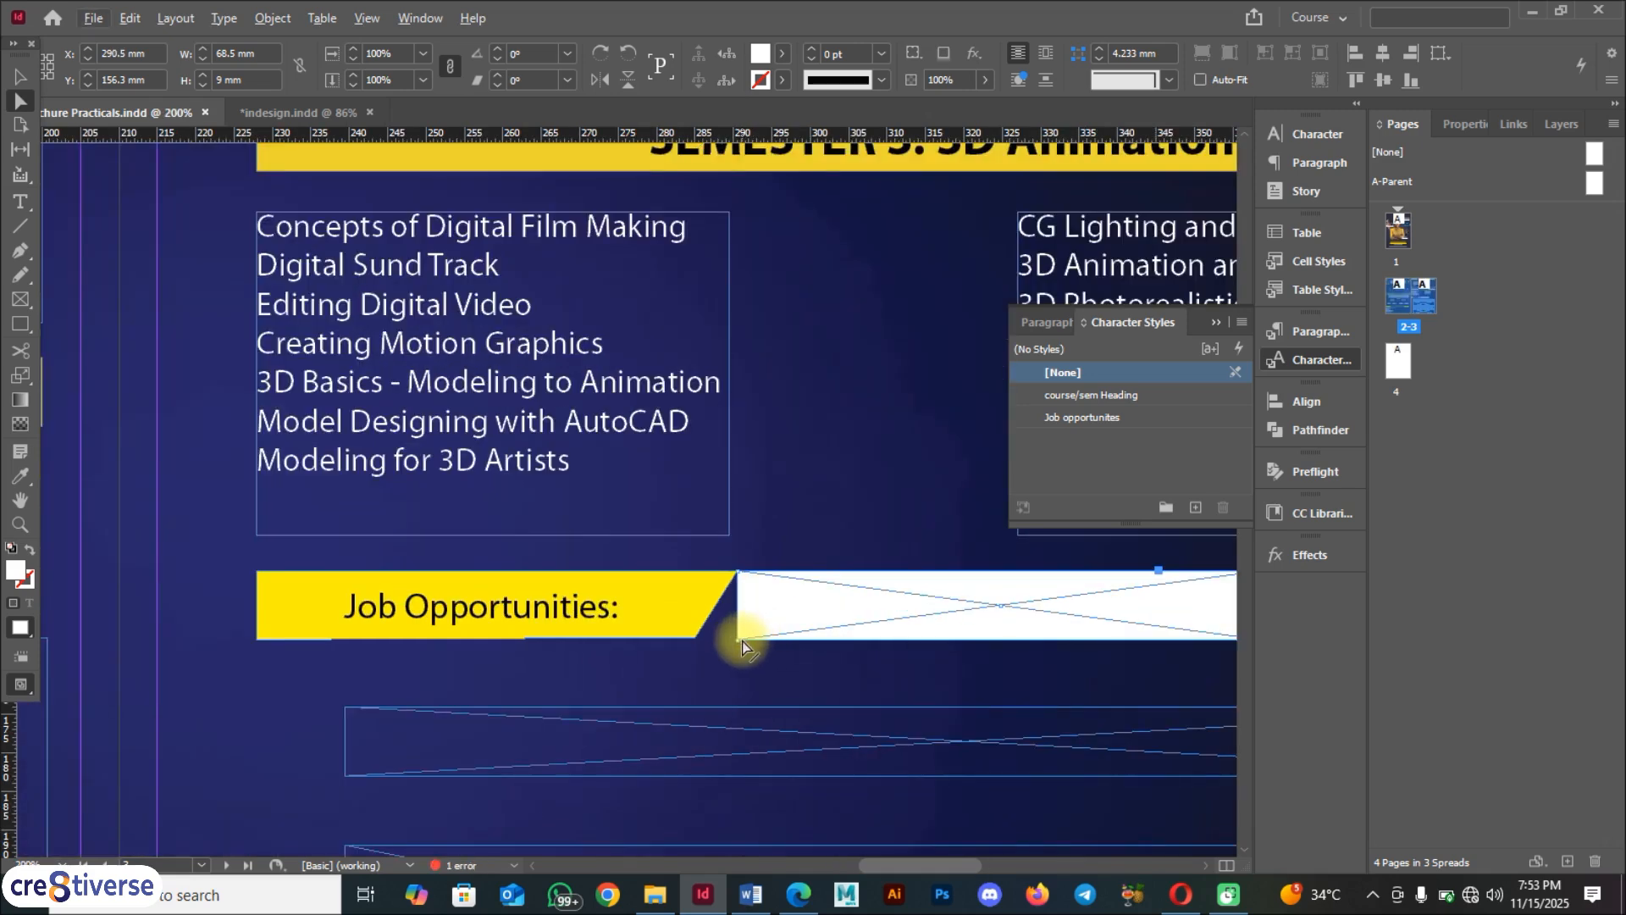
pyautogui.click(740, 642)
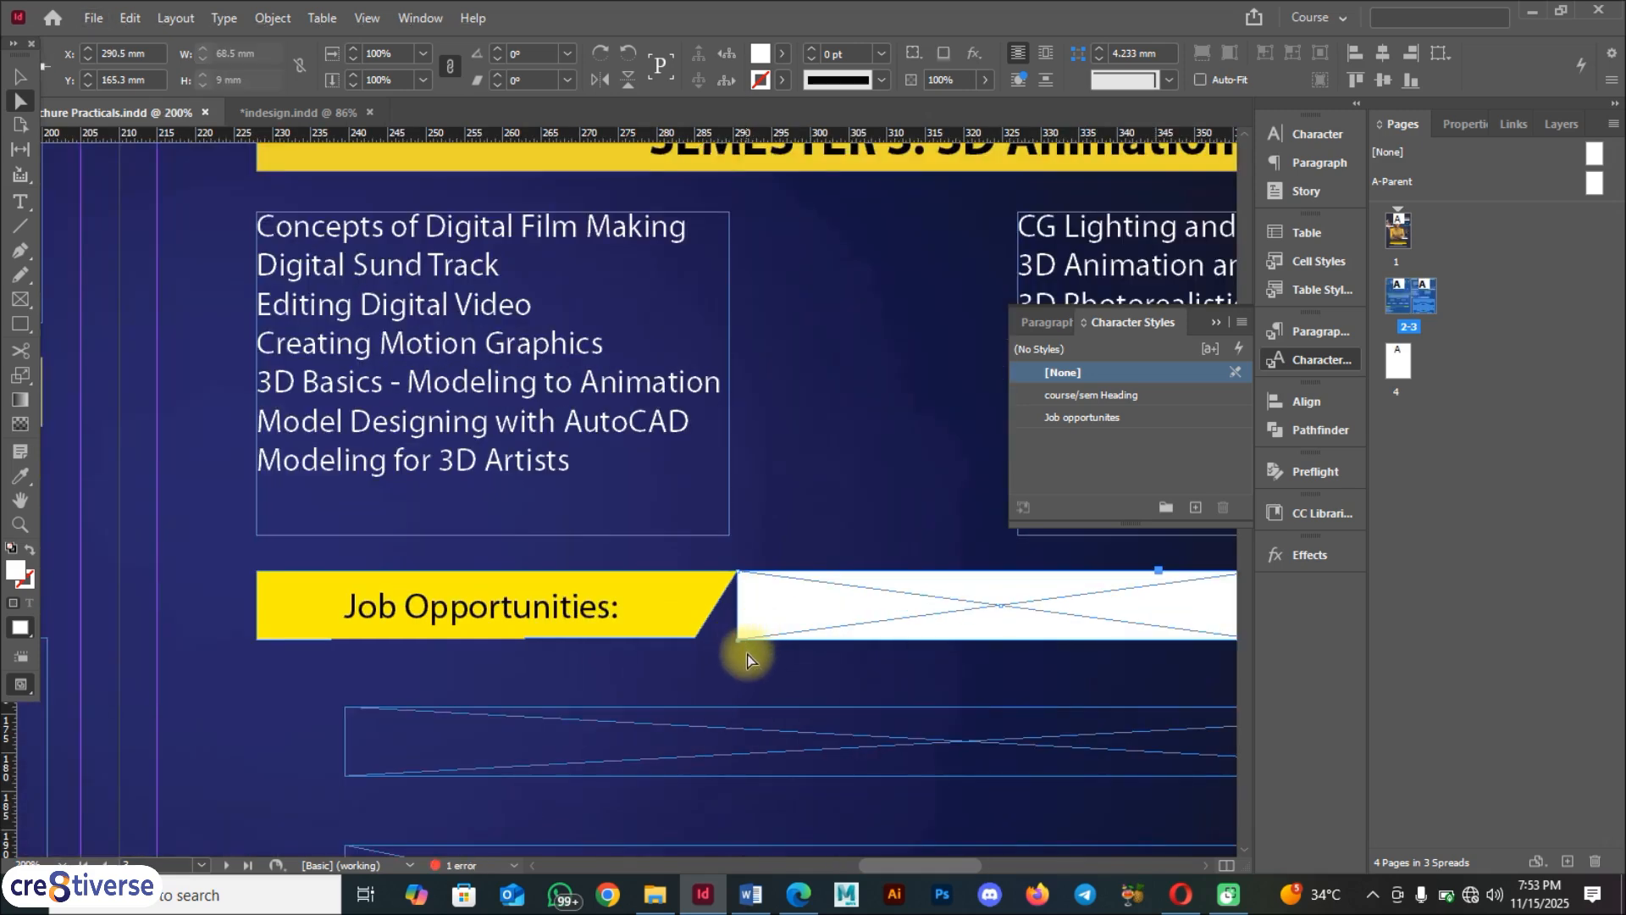
pyautogui.moveTo(740, 647); pyautogui.dragTo(695, 648)
pyautogui.scroll(-1, 817, 669)
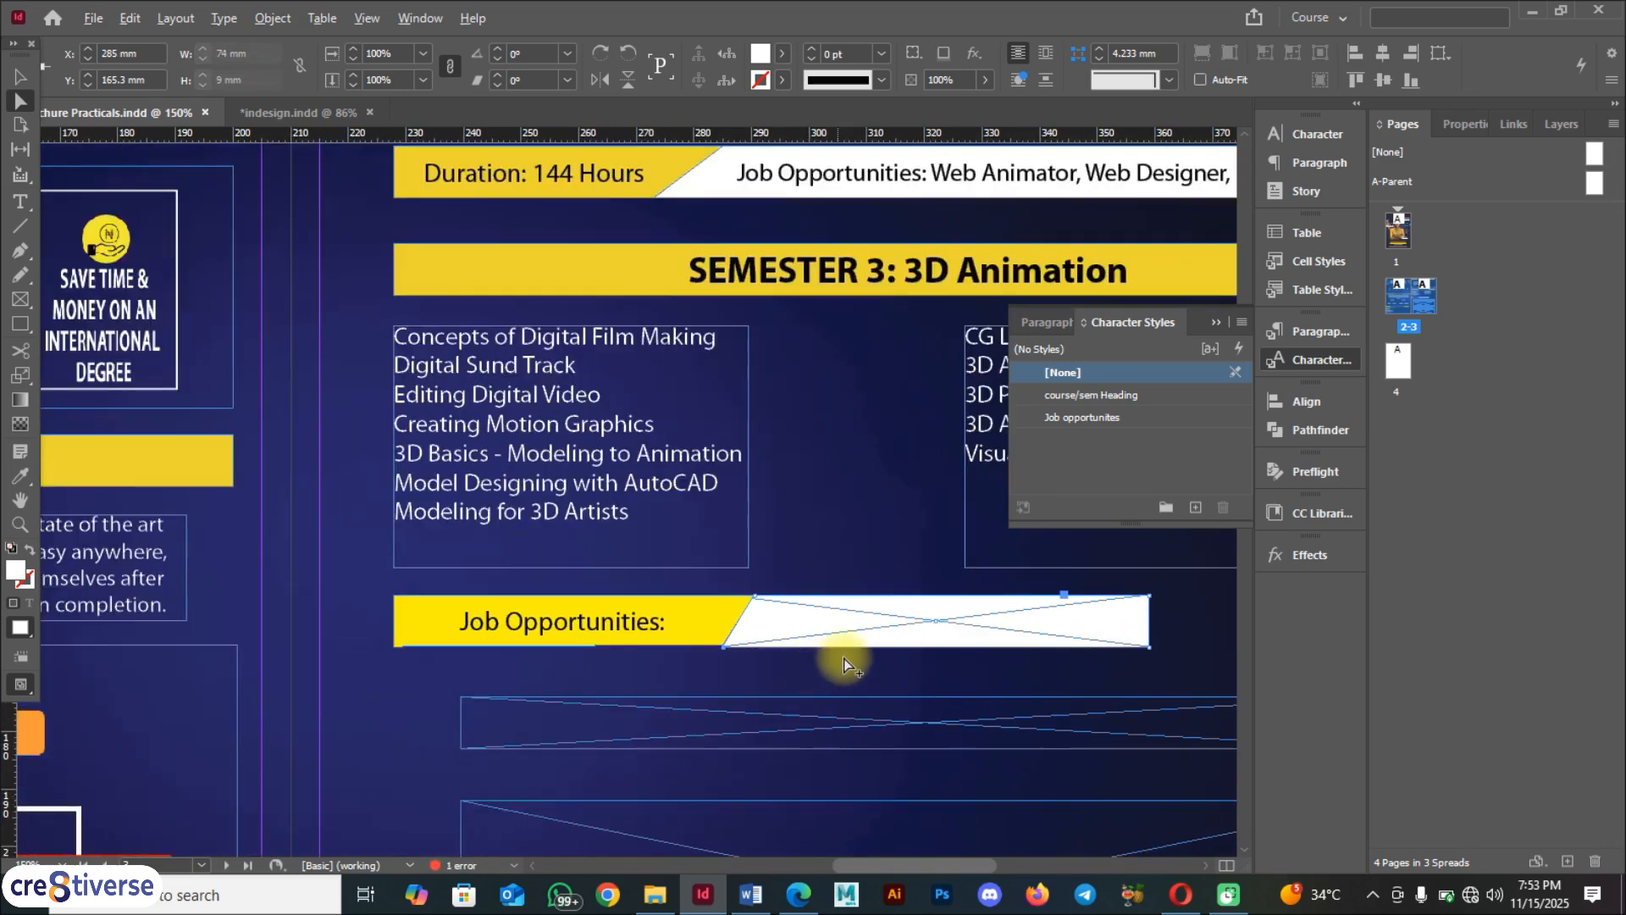
# Switch to the Word content document, delete the colon after "Exit" in the Semester 3 section, and copy "Exit Not Available"
pyautogui.click(750, 894)
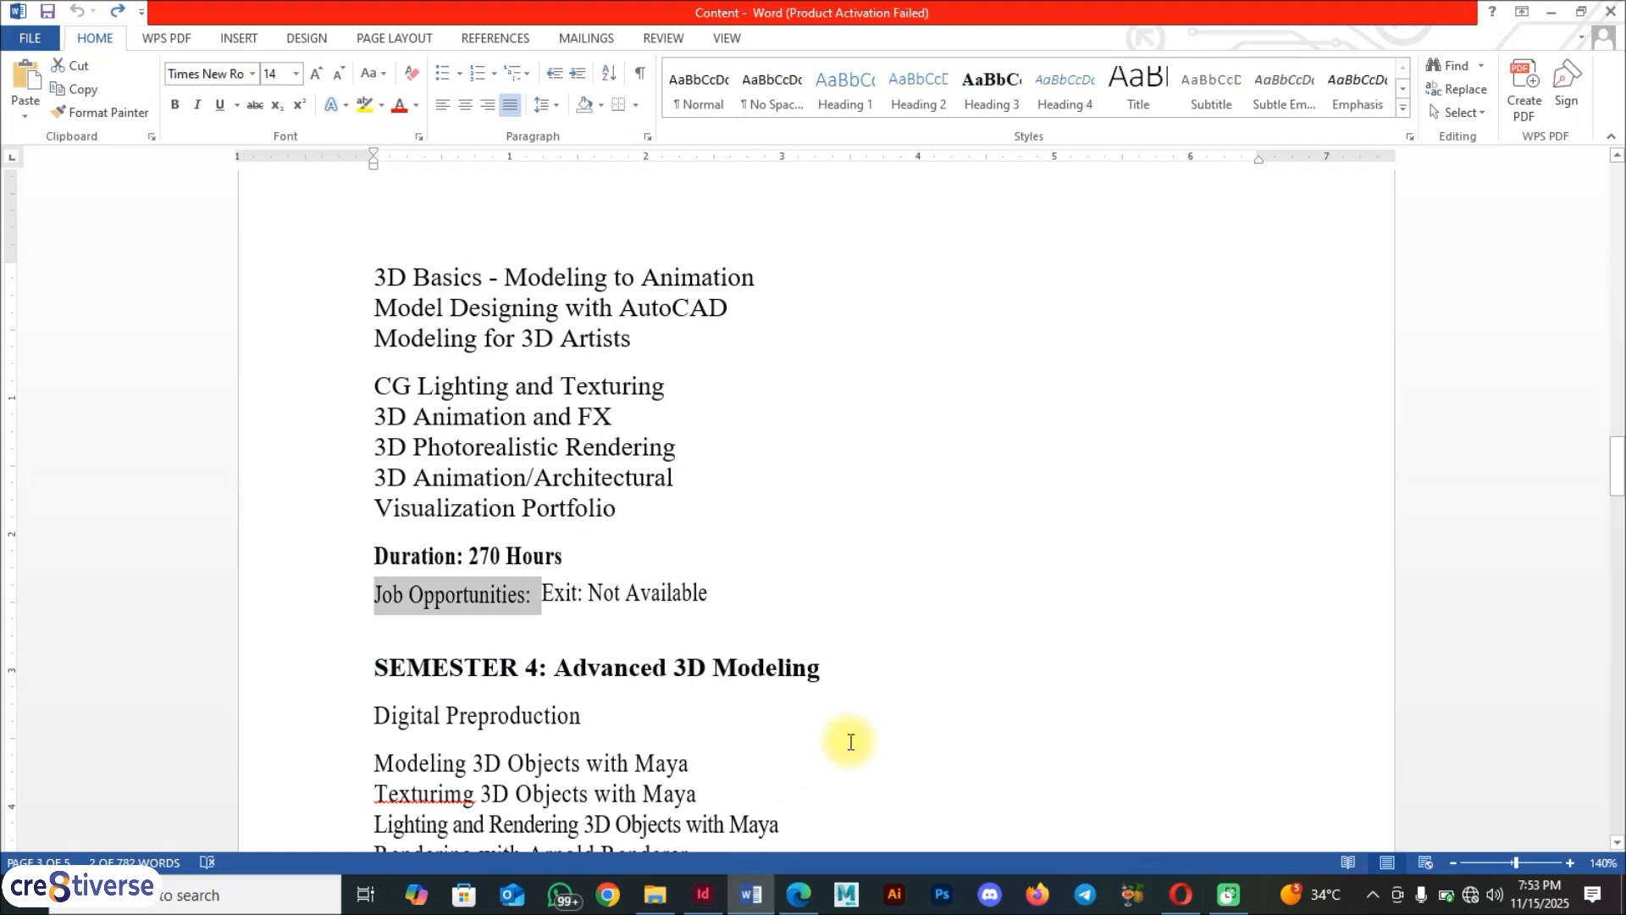
pyautogui.scroll(-1, 661, 650)
pyautogui.moveTo(722, 526); pyautogui.dragTo(595, 525)
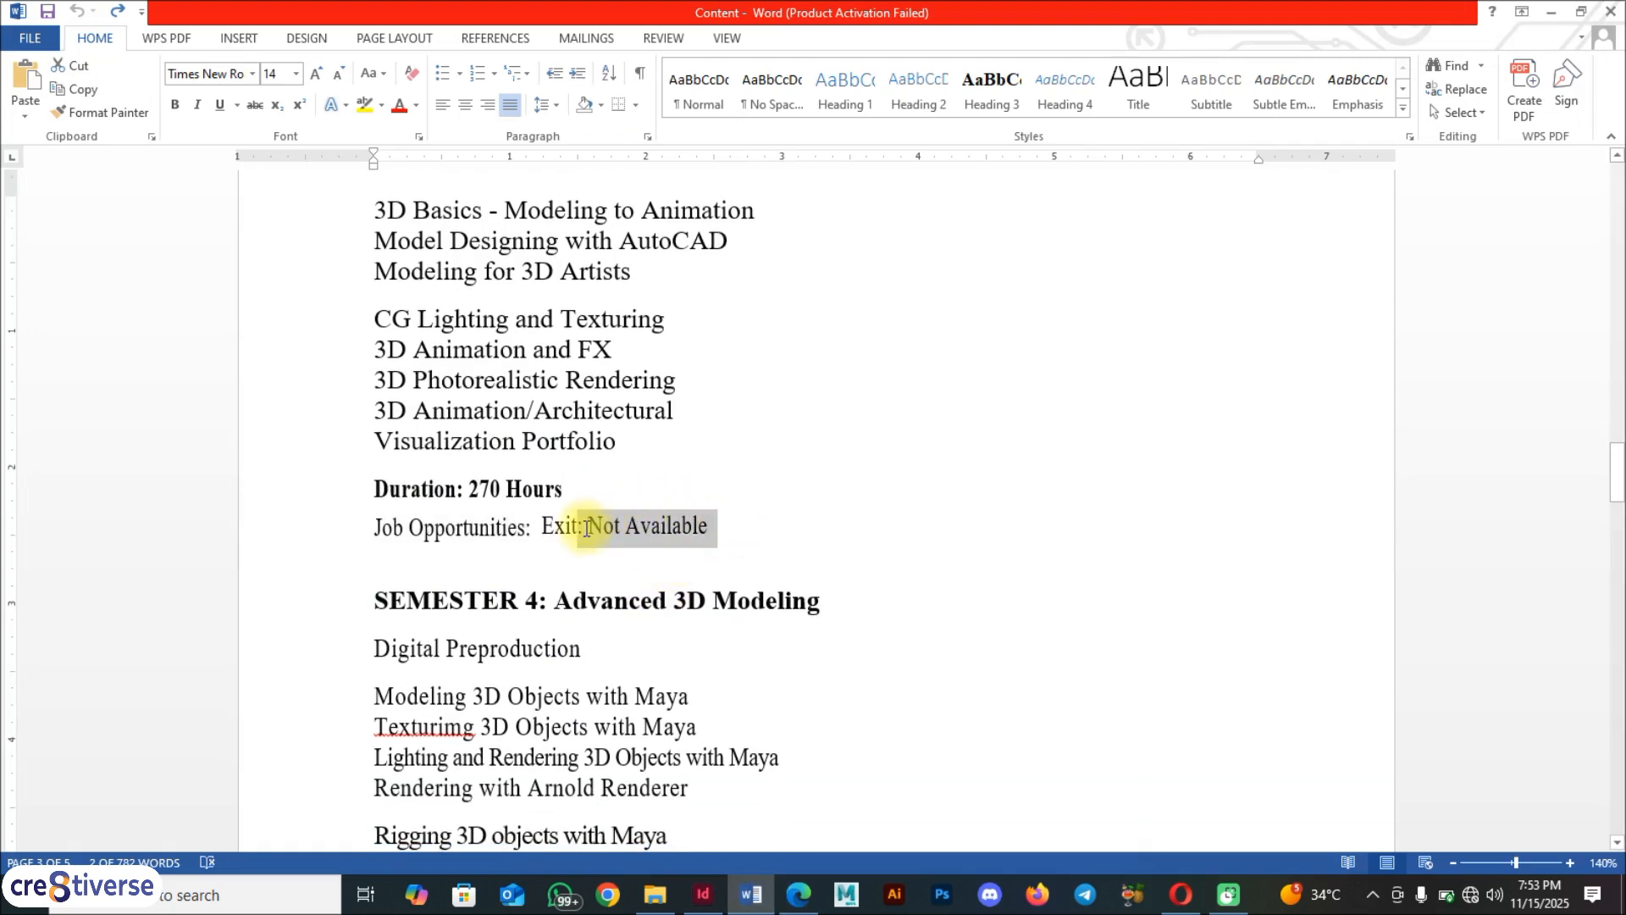
pyautogui.click(588, 526)
pyautogui.press('BackSpace')
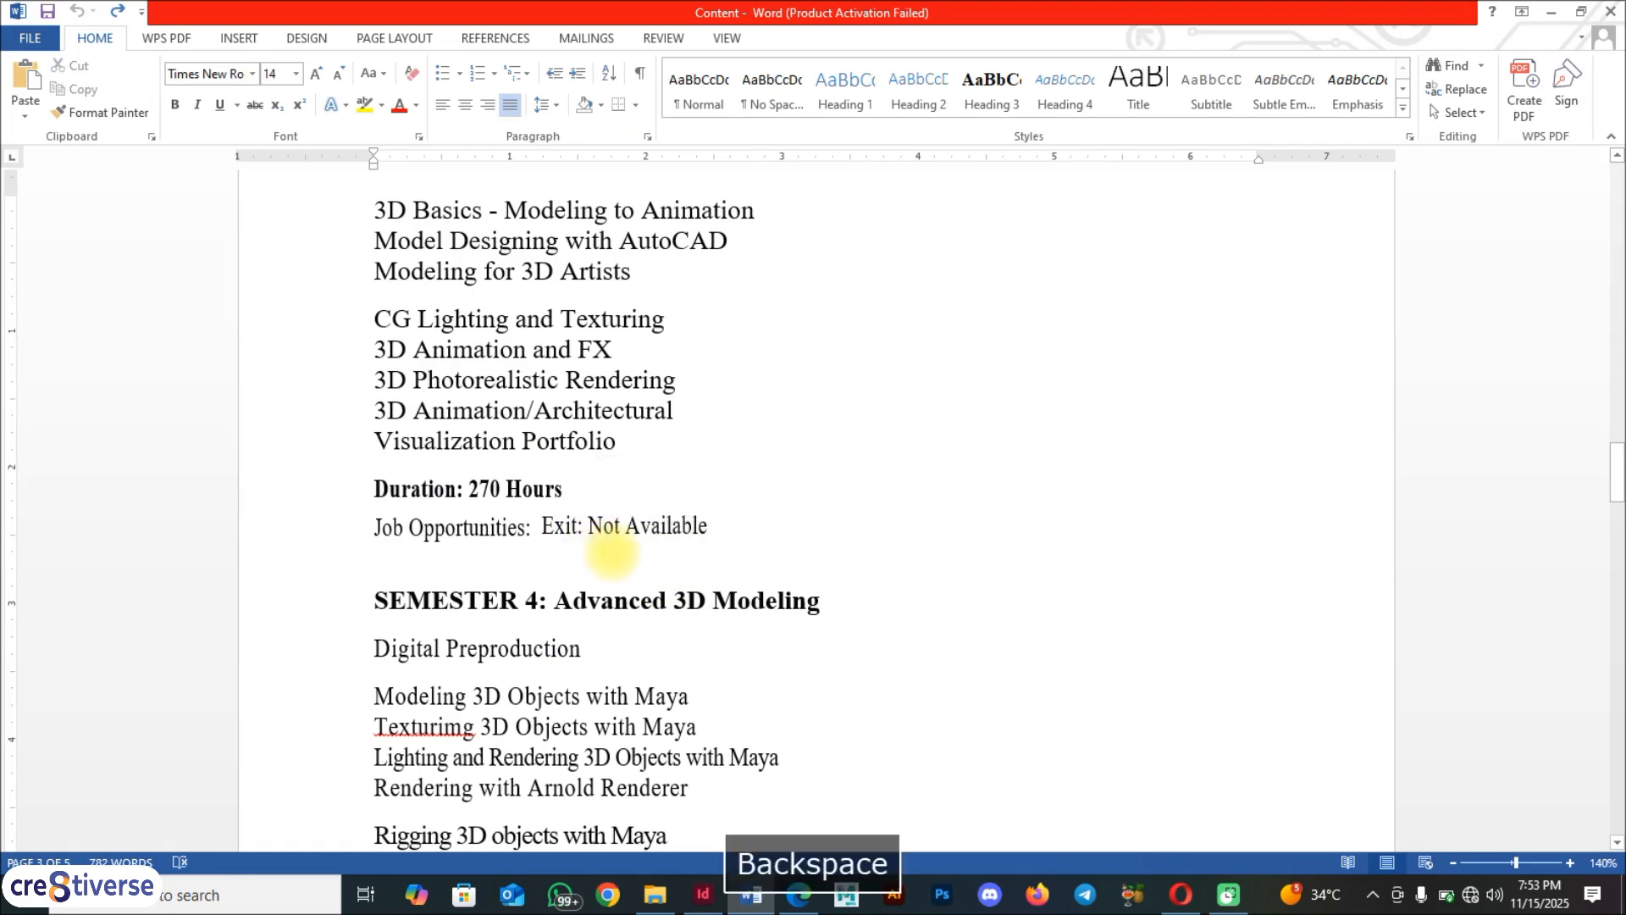
pyautogui.moveTo(716, 530); pyautogui.dragTo(552, 546)
pyautogui.hotkey('ctrl', 'c')
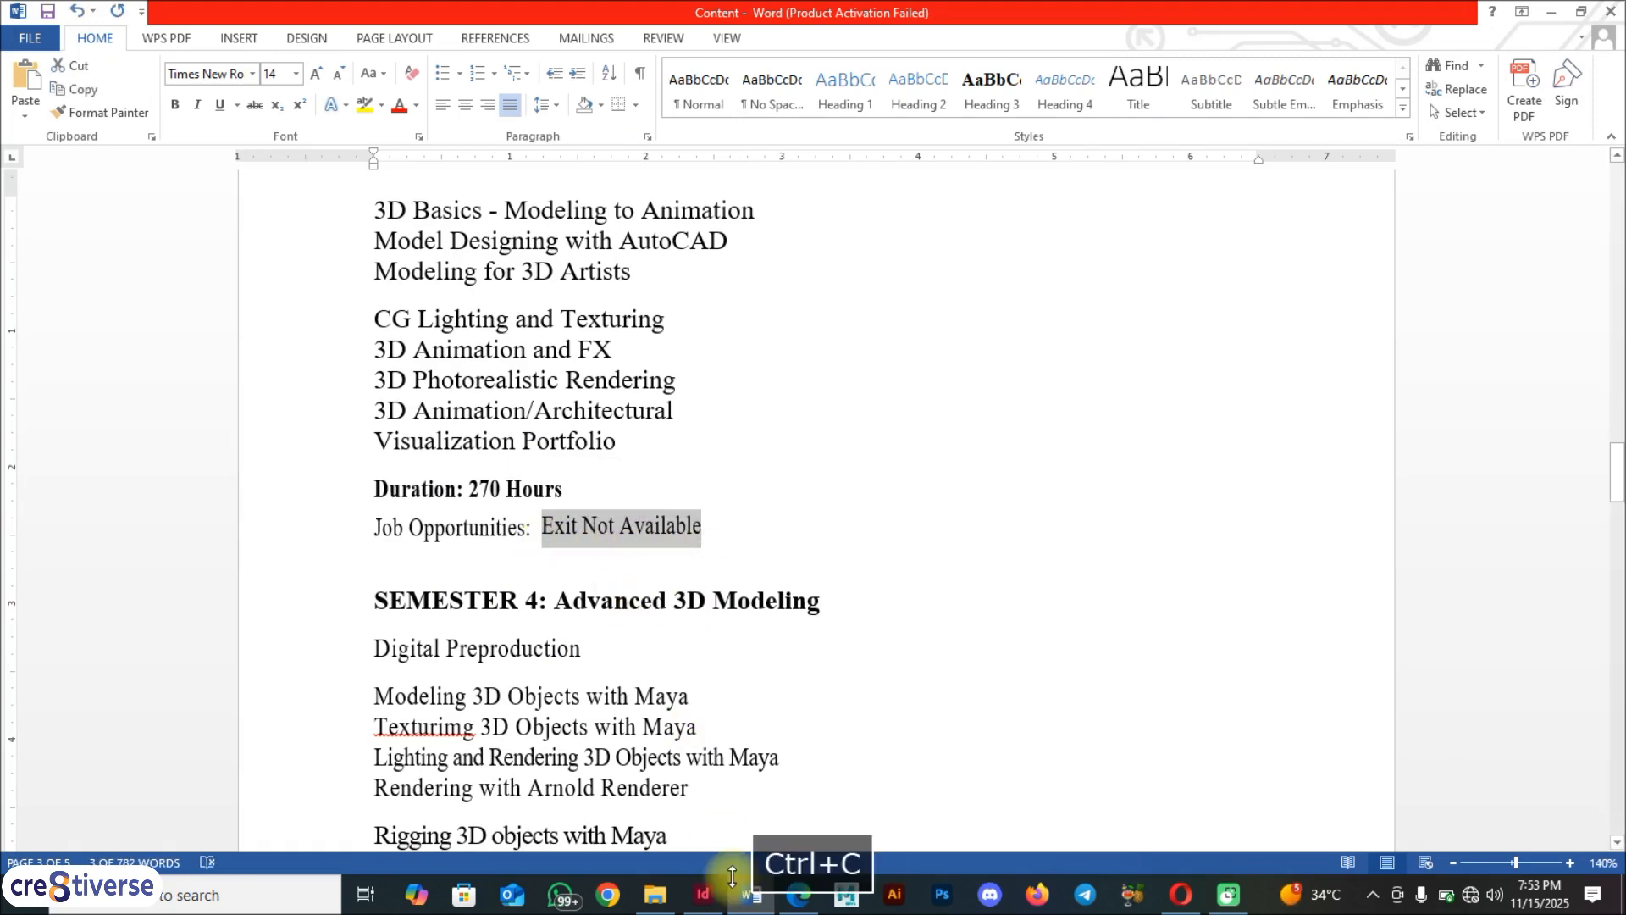
# Return to the InDesign brochure, turn the white bar into a text frame and paste the copied "Exit Not Available" text into it
pyautogui.click(712, 901)
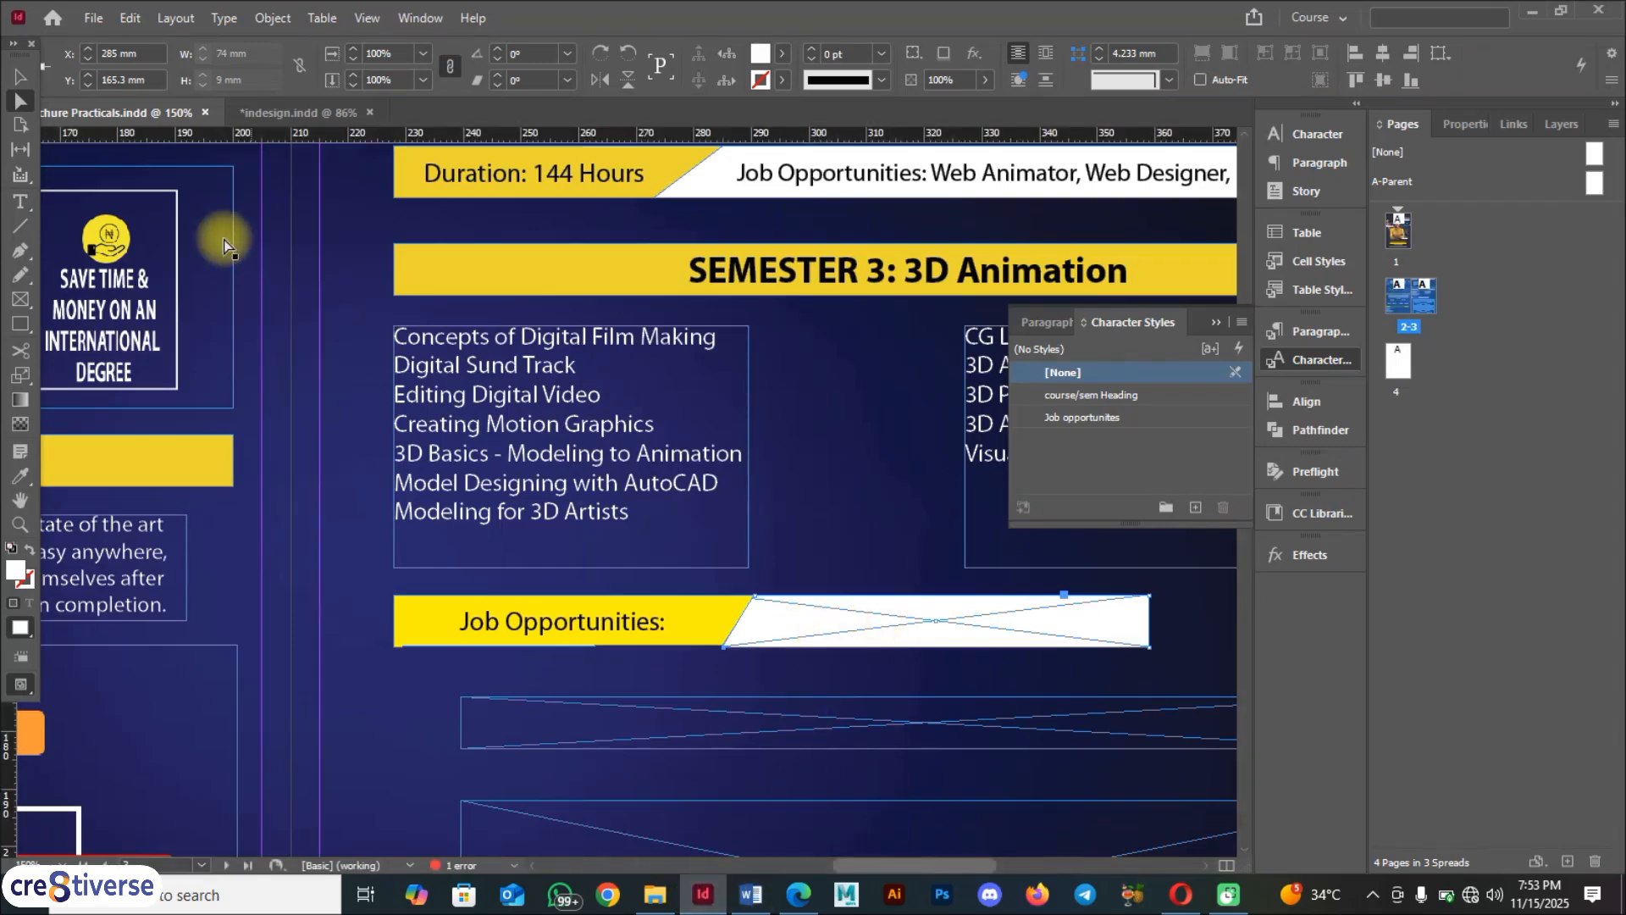
pyautogui.click(21, 202)
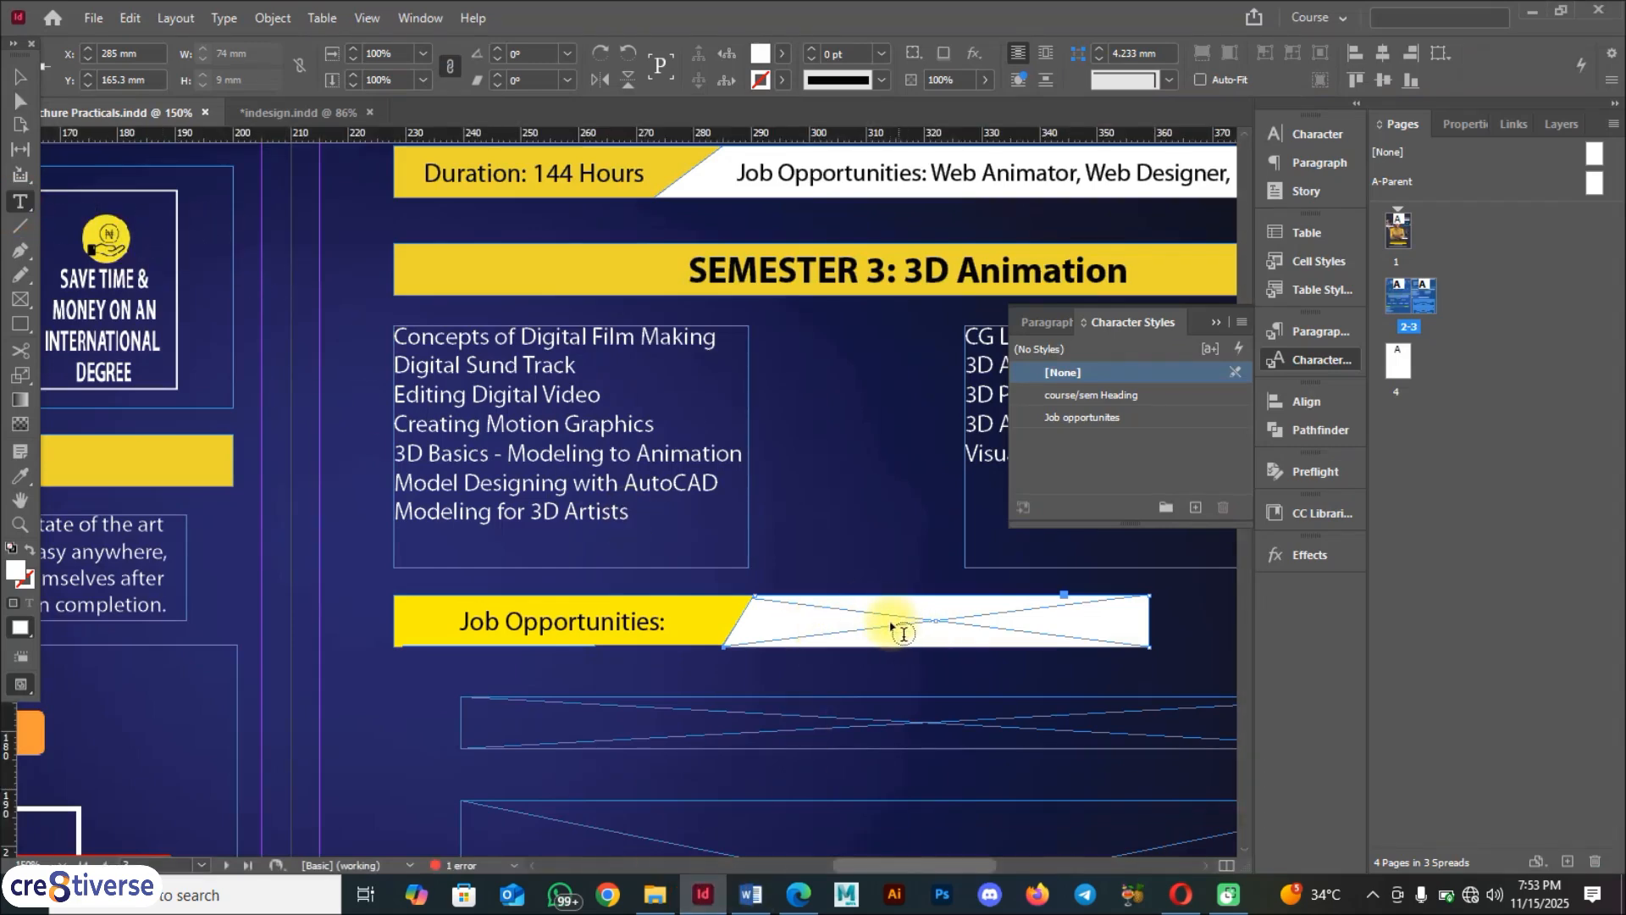
pyautogui.click(890, 620)
pyautogui.hotkey('ctrl', 'v')
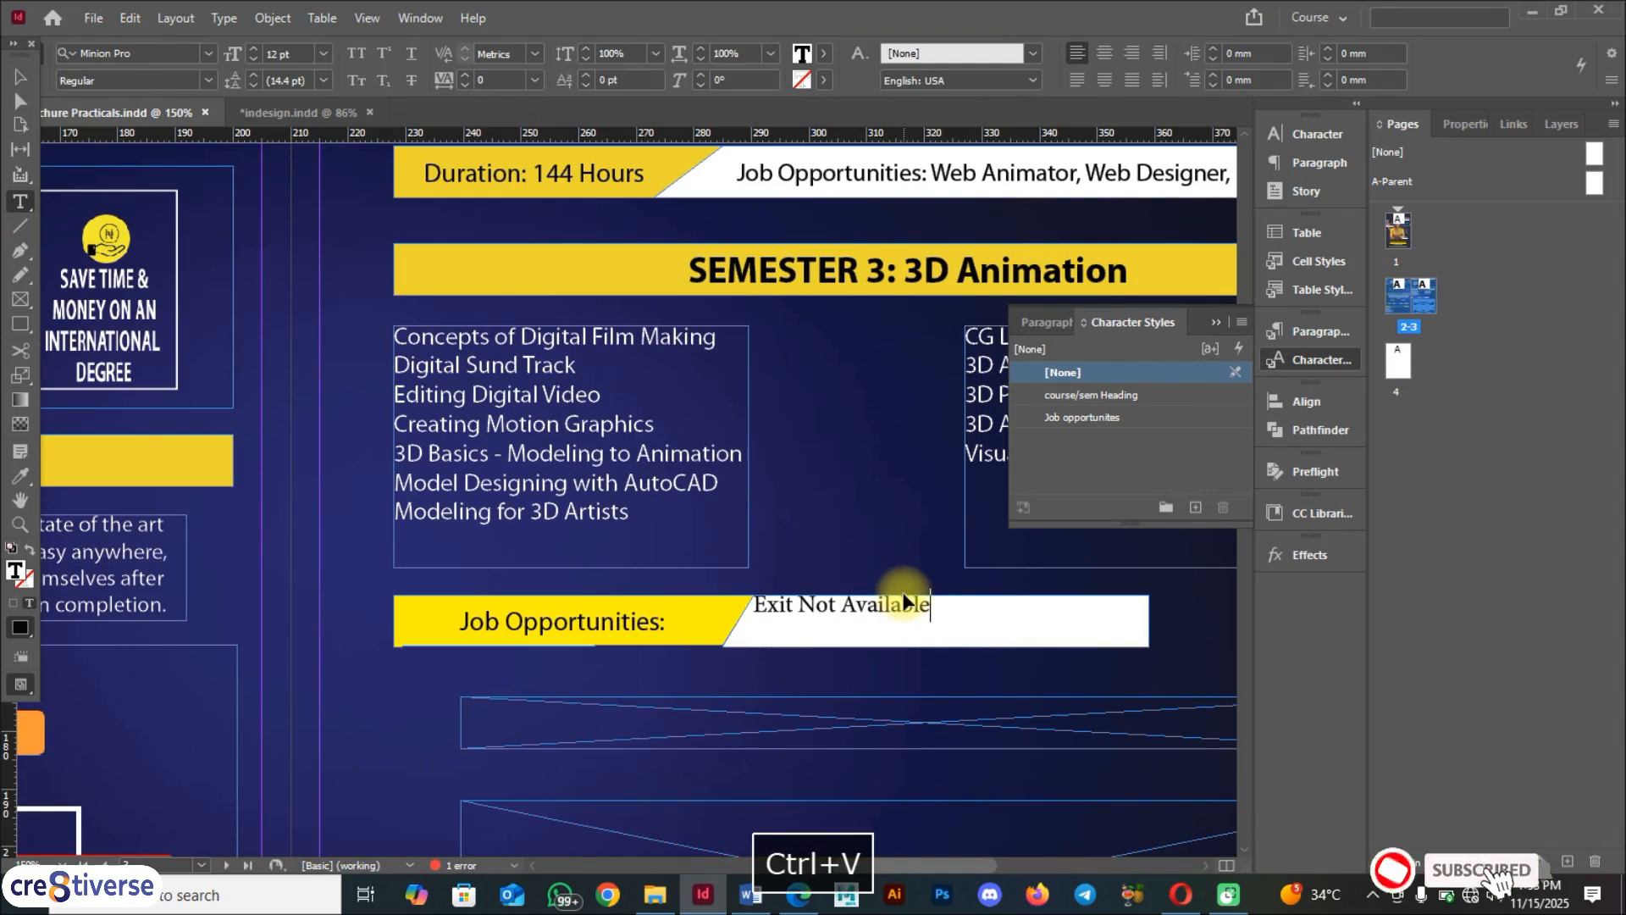
# Apply the "Job opportunites" character style to the white bar's text and centre it horizontally and vertically
pyautogui.hotkey('ctrl', 'a')
pyautogui.click(1076, 417)
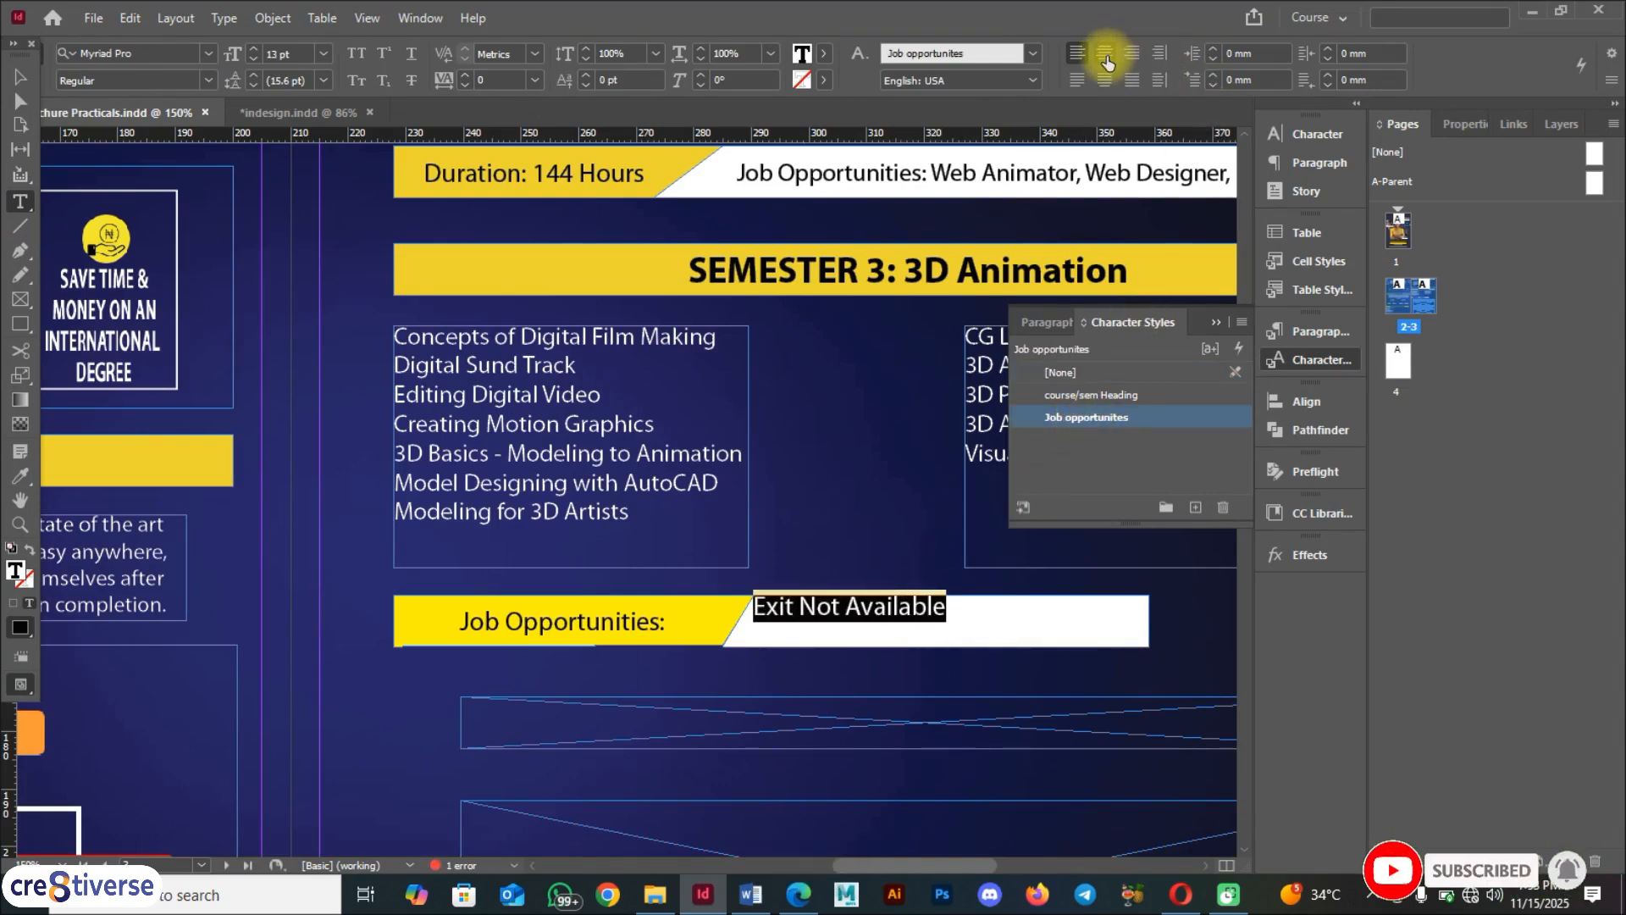
pyautogui.click(1107, 57)
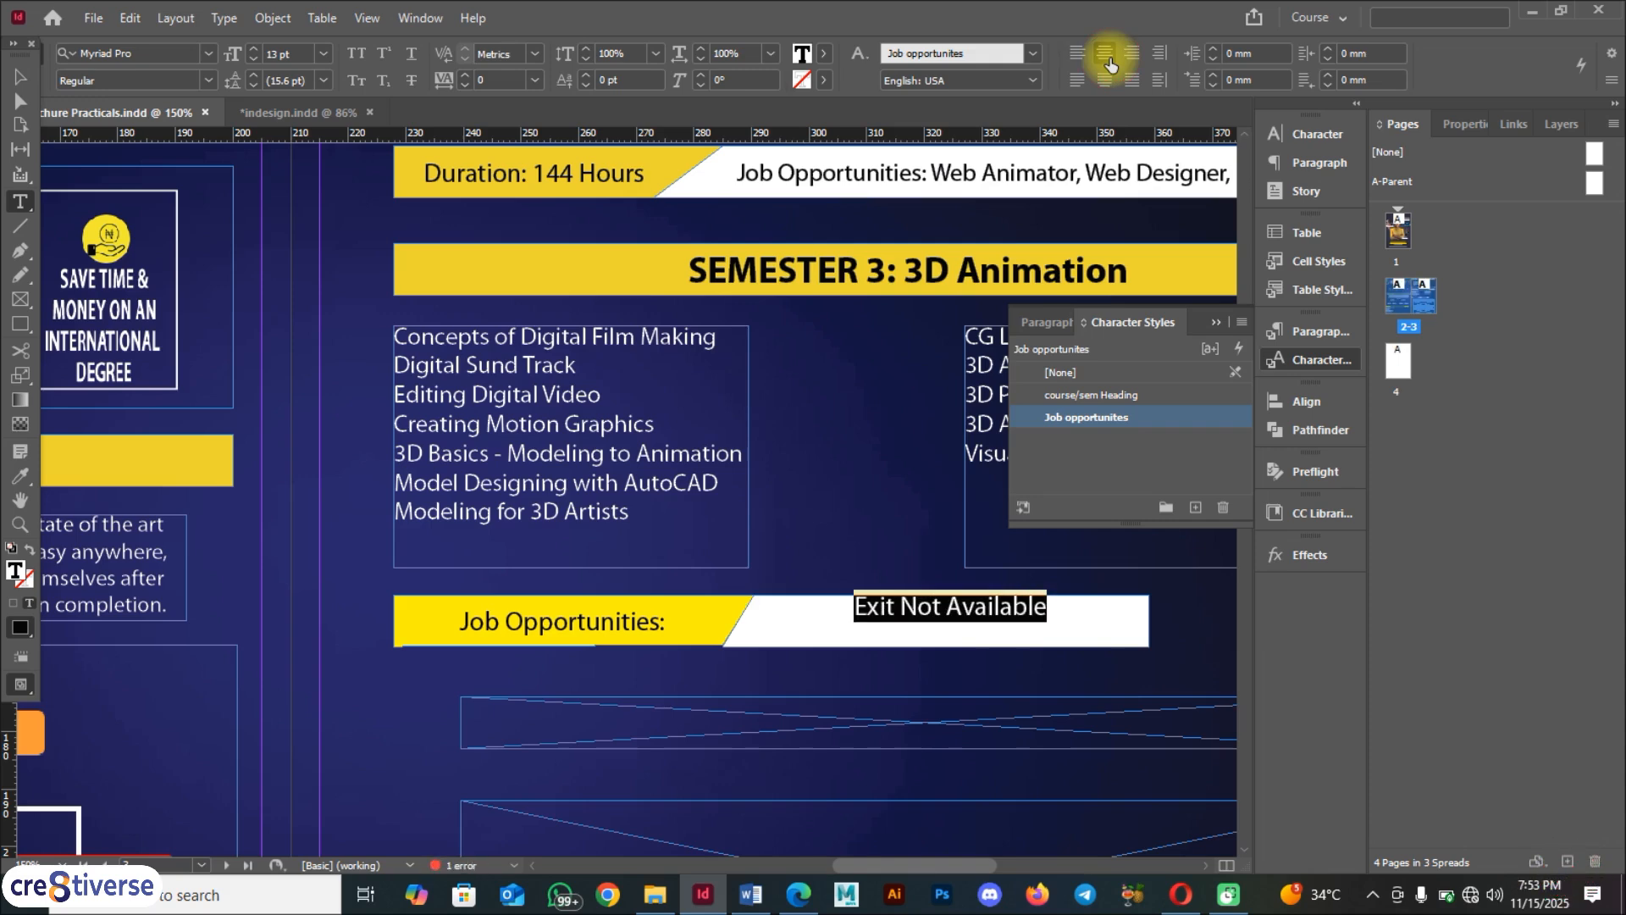
pyautogui.click(19, 74)
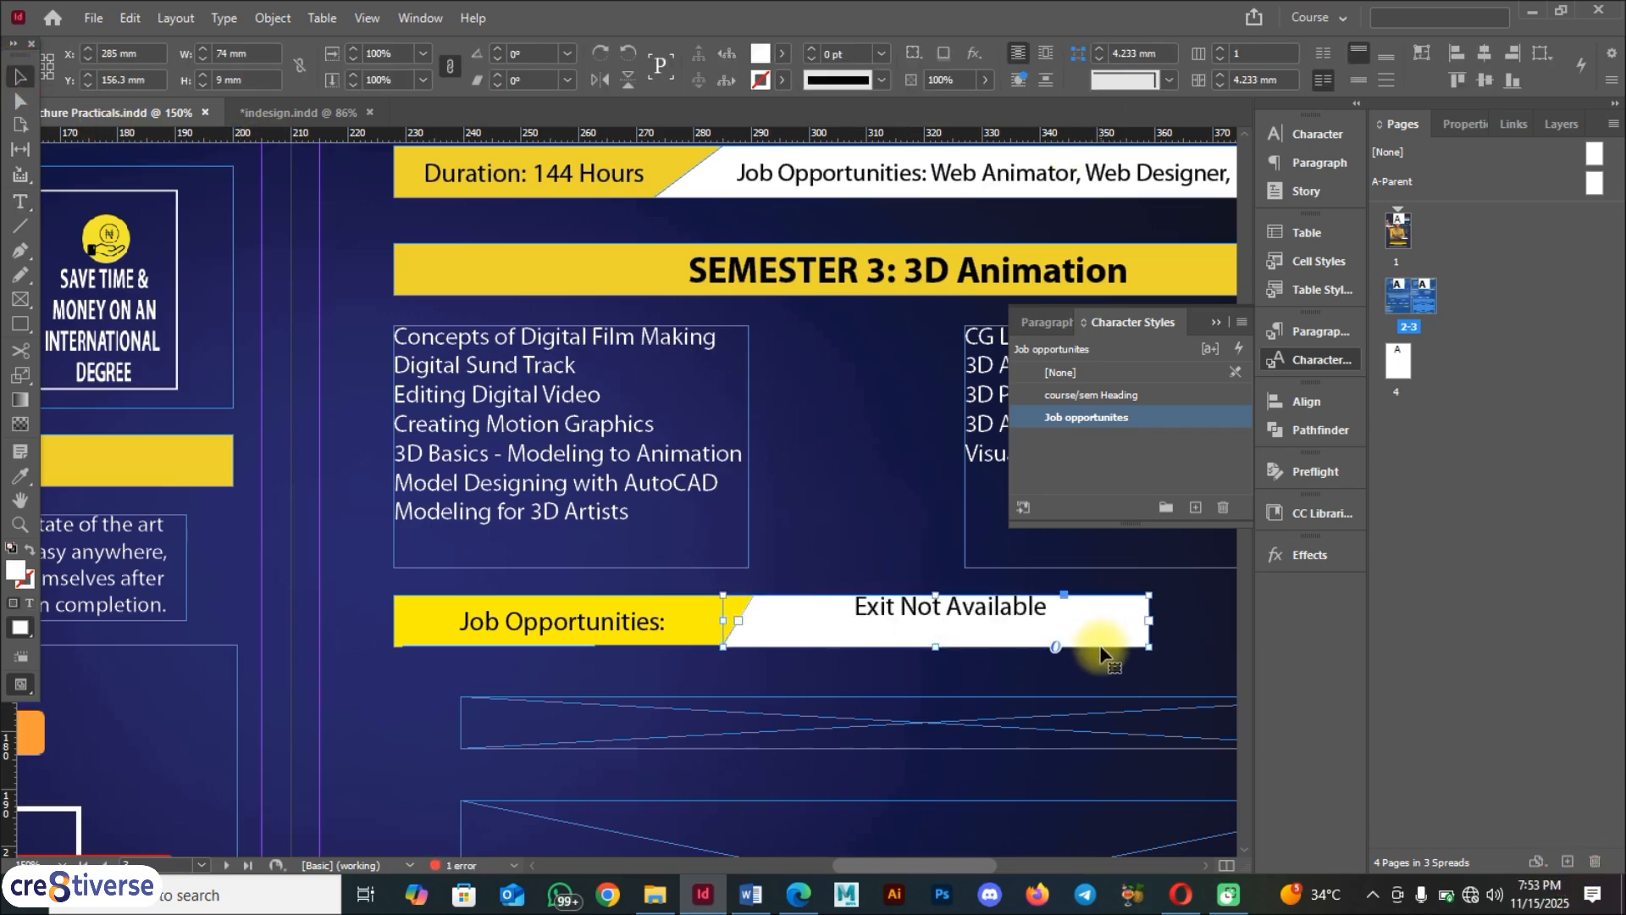
pyautogui.click(1149, 650)
pyautogui.click(1143, 642)
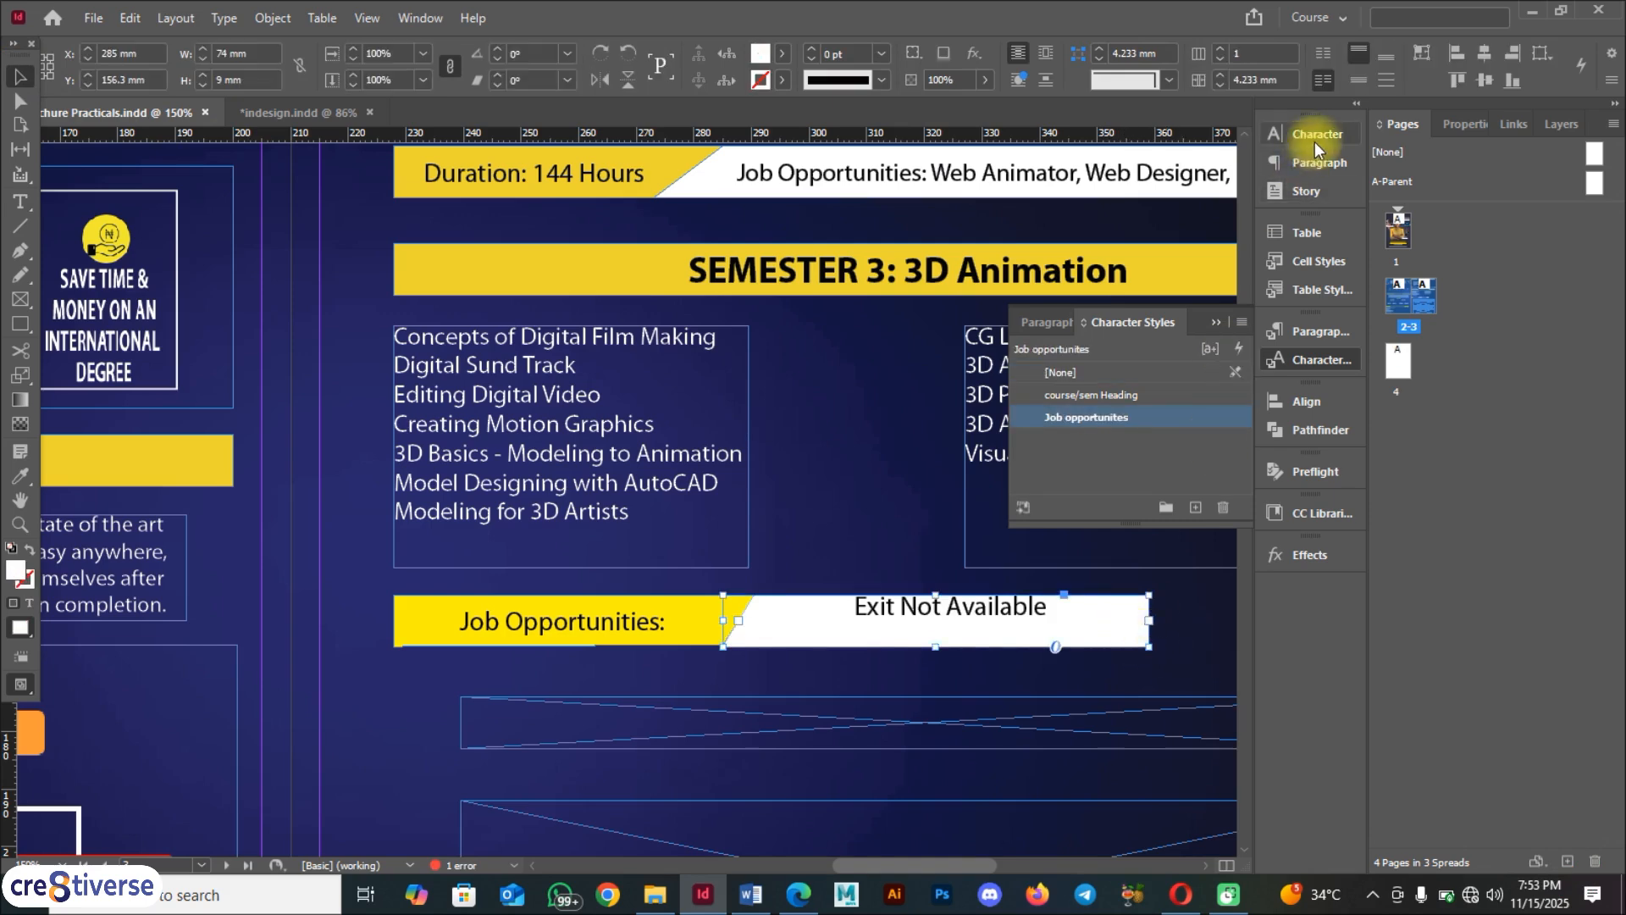
pyautogui.click(1358, 83)
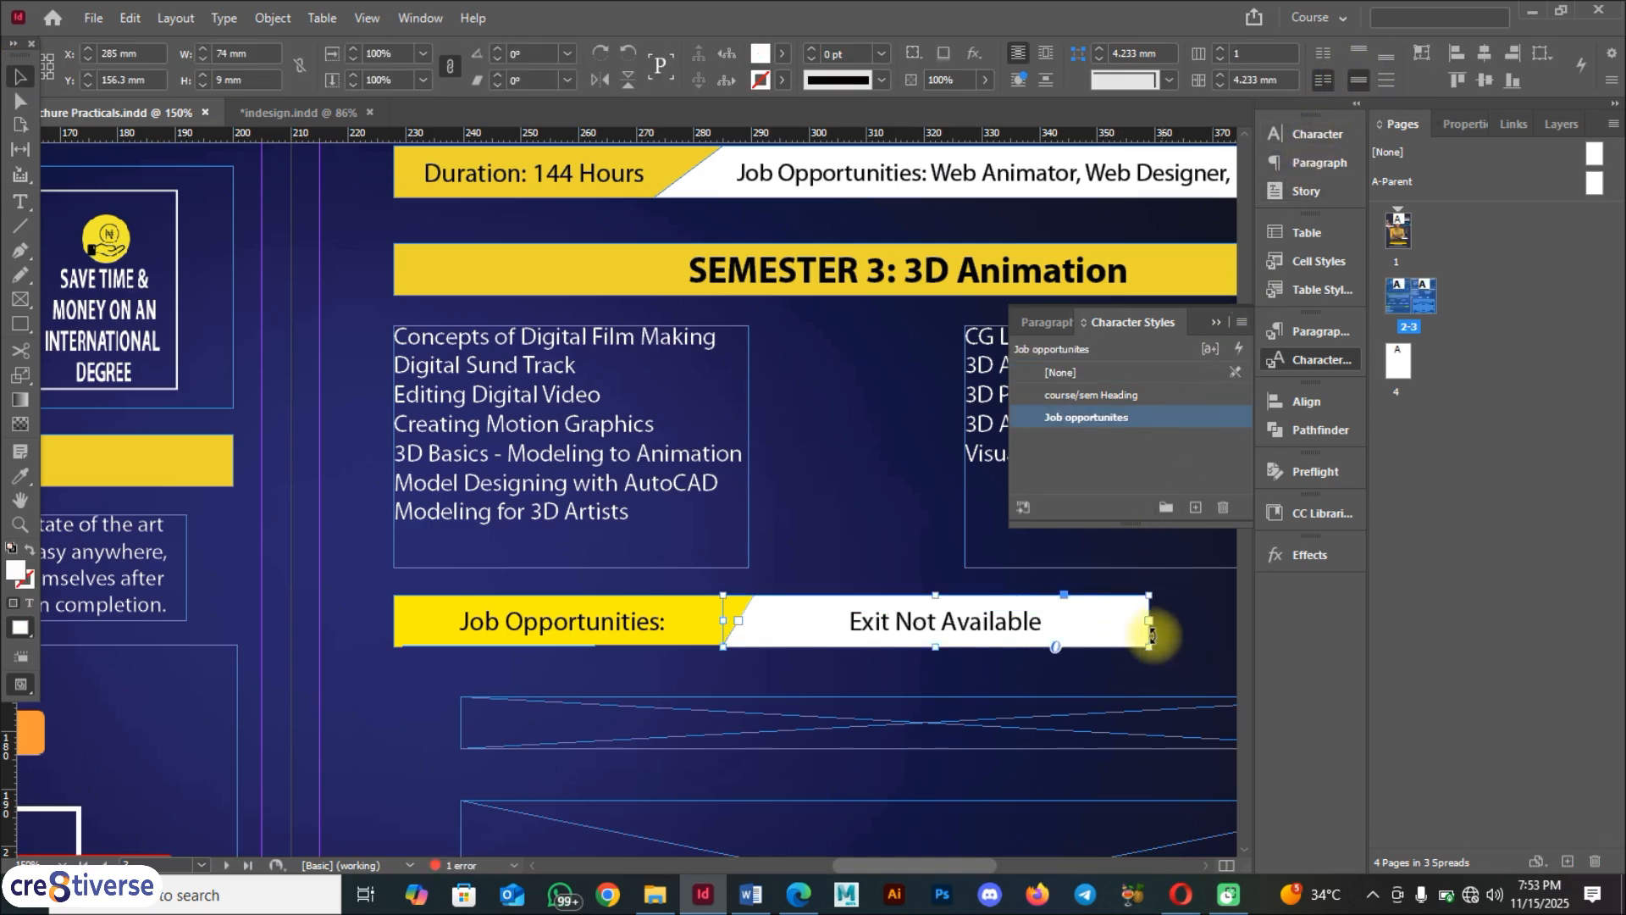
# Shorten the white bar to about 50 mm wide by moving its outer end's corner points inward
pyautogui.press('a')
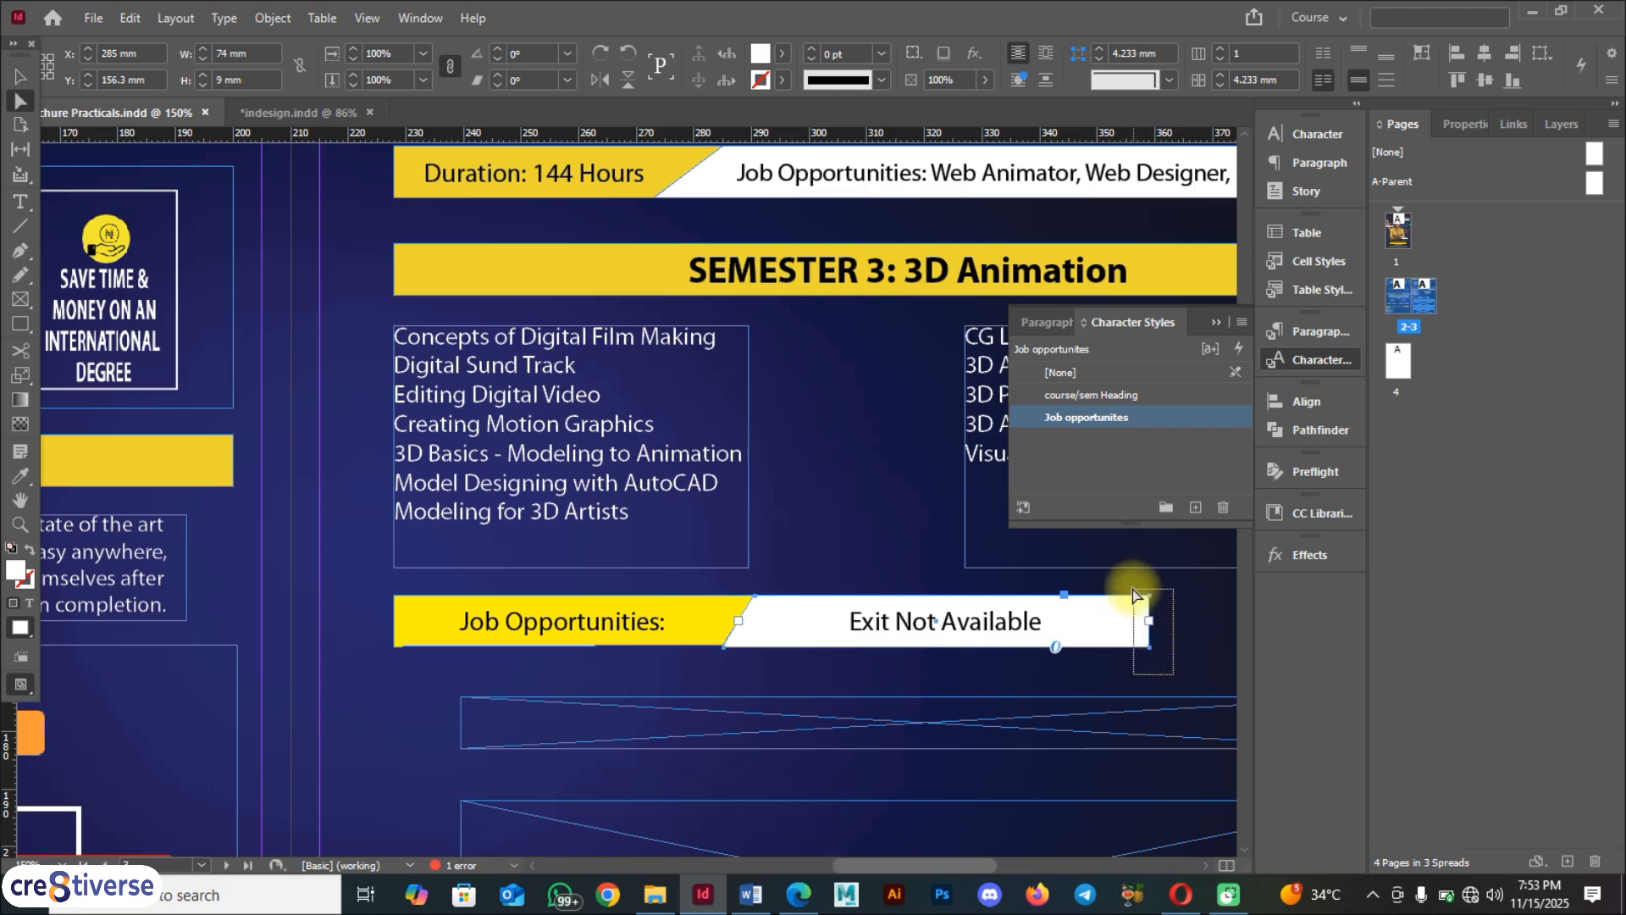
pyautogui.moveTo(1146, 647); pyautogui.dragTo(1009, 645)
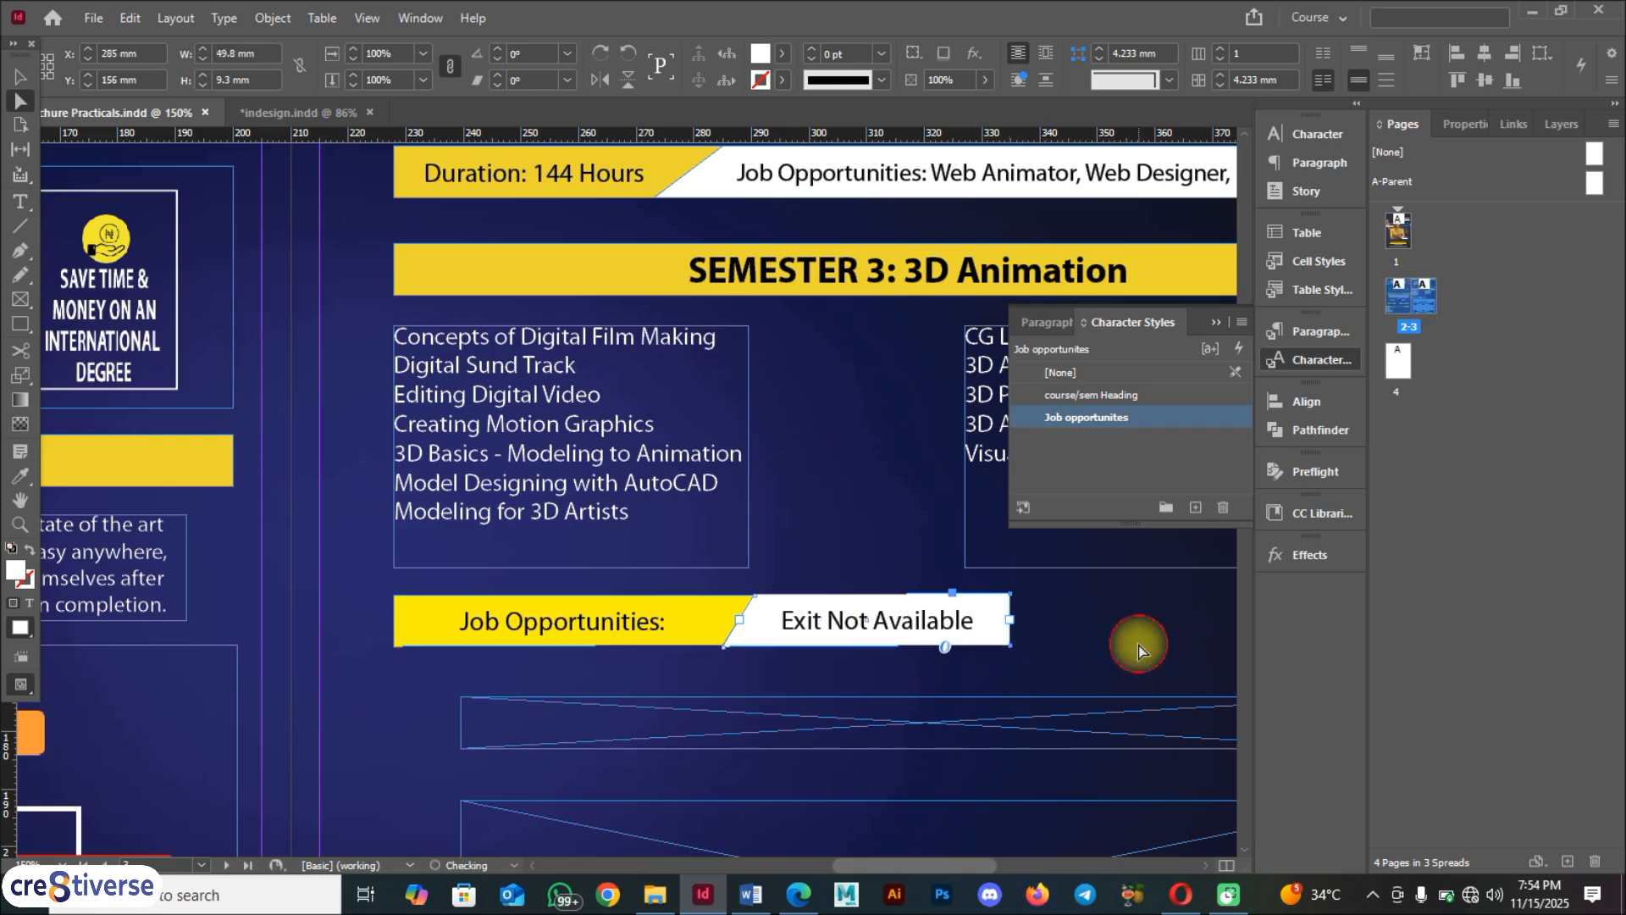